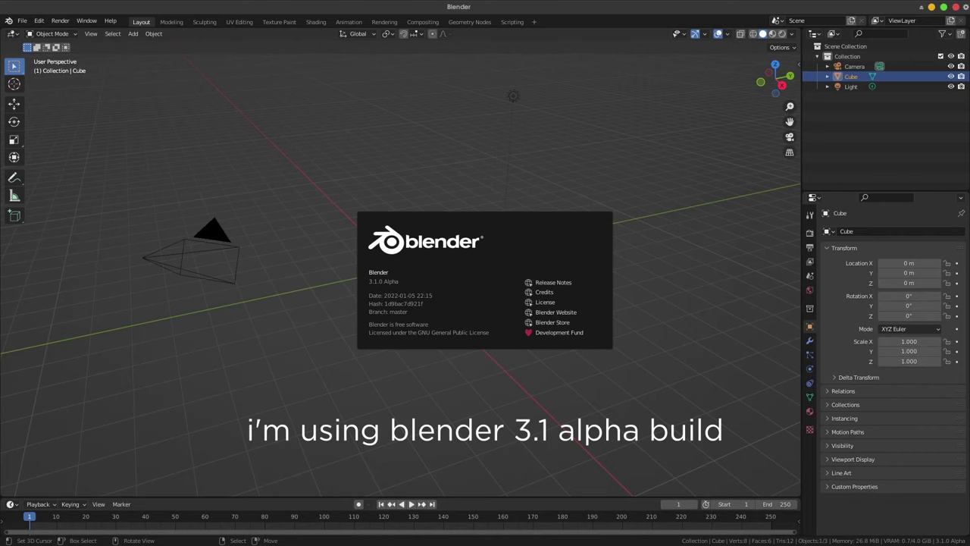
Dismiss the splash screen and delete the default camera, light and cube.
key("Escape")
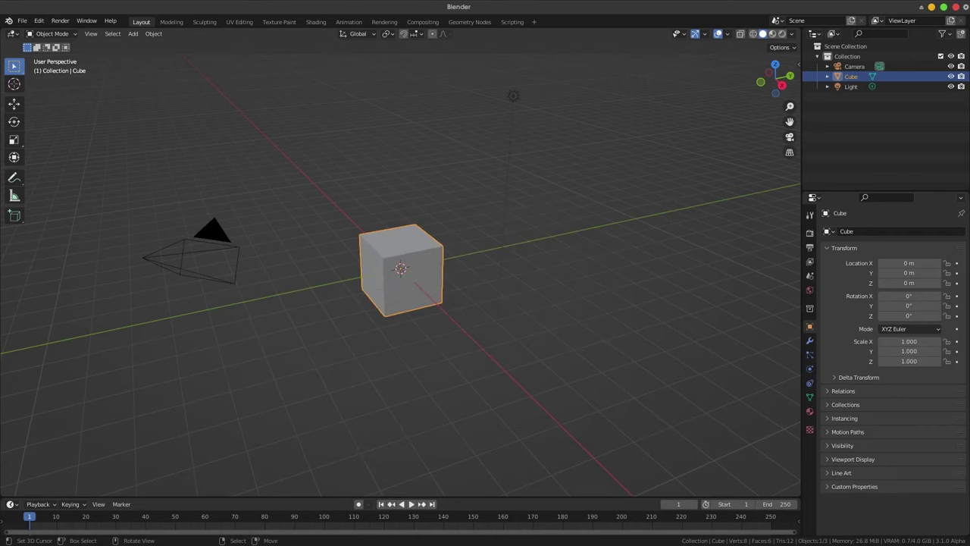
left_click_drag(159, 158, 541, 327)
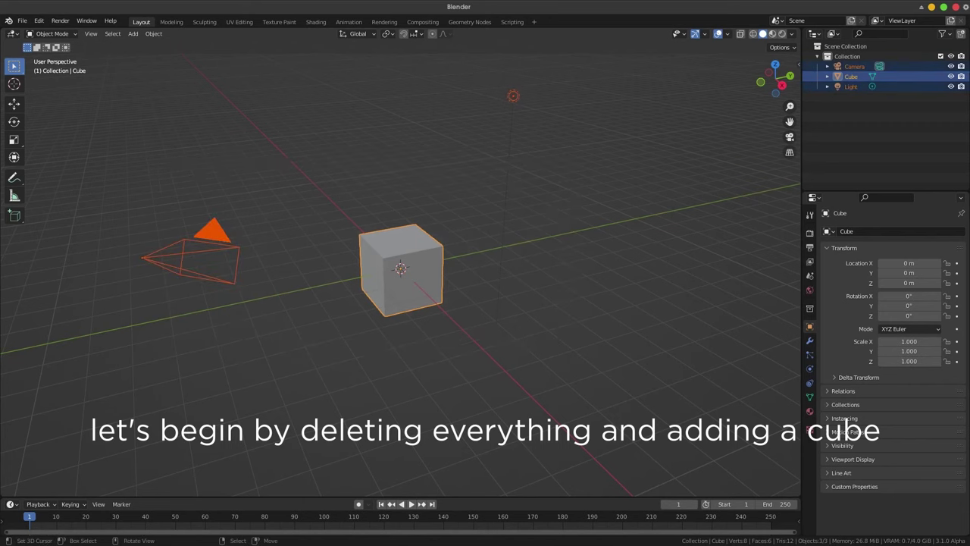
key("Delete")
Add a new cube at the origin and switch to the Geometry Nodes workspace.
key("shift+a")
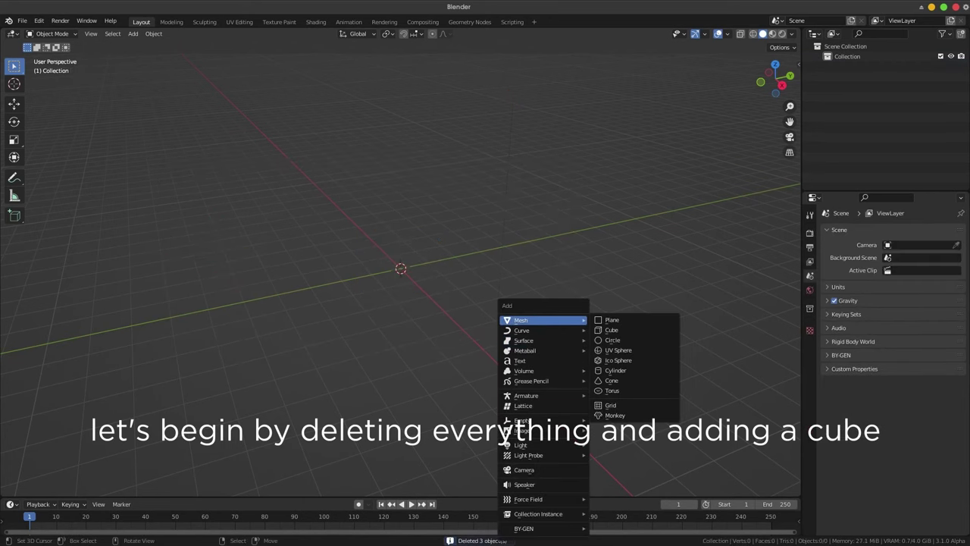
left_click(623, 331)
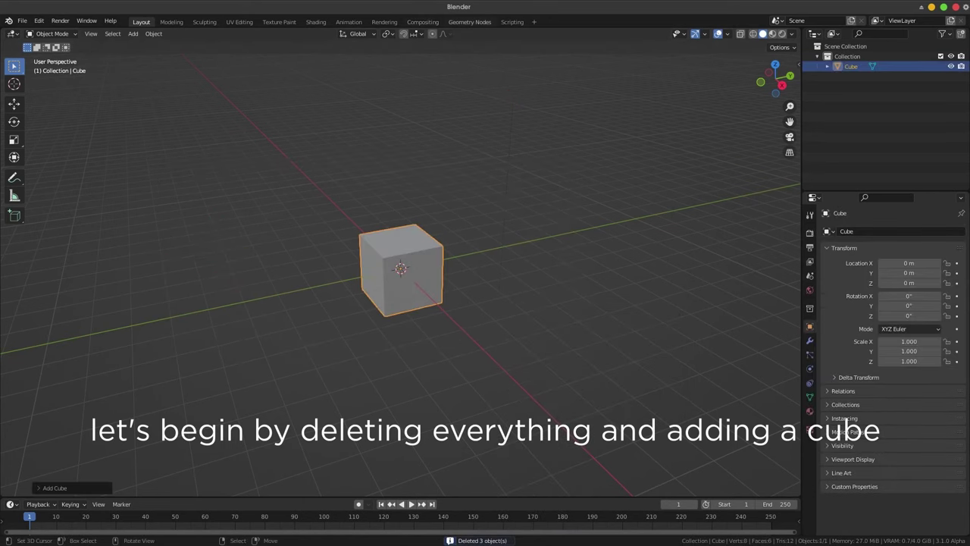
left_click(470, 22)
Turn the spreadsheet area into a second 3D viewport showing the cube from top view.
left_click(11, 34)
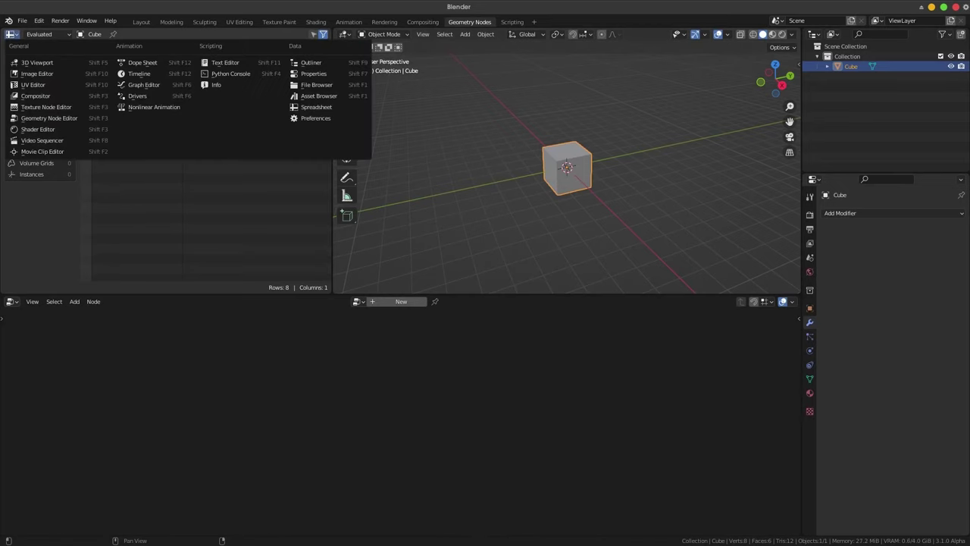
left_click(37, 62)
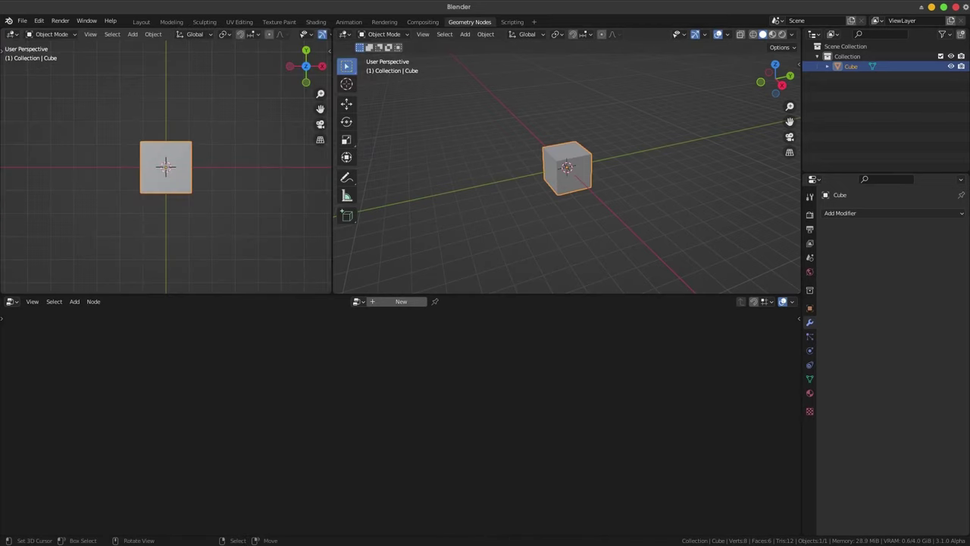
key("KP_1")
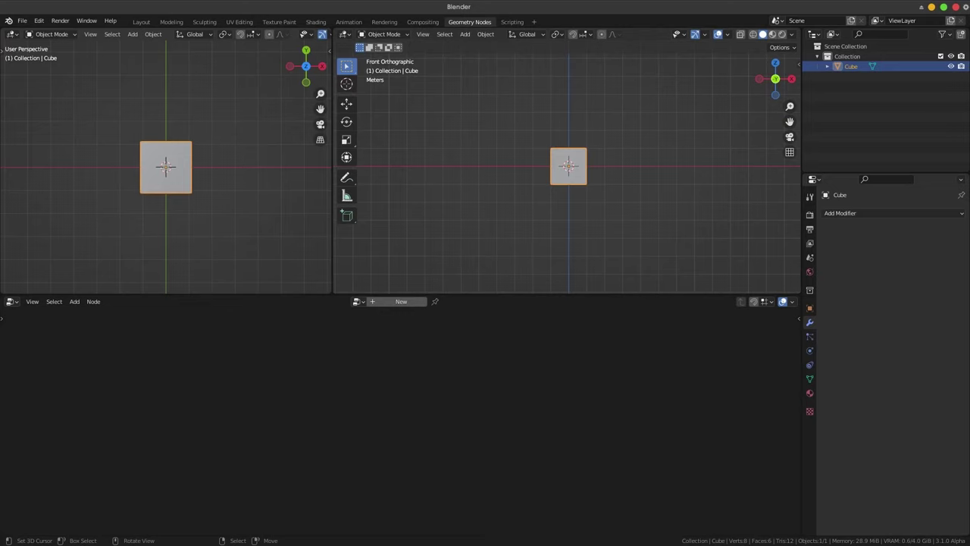
key("KP_7")
scroll(166, 166, "up", 3)
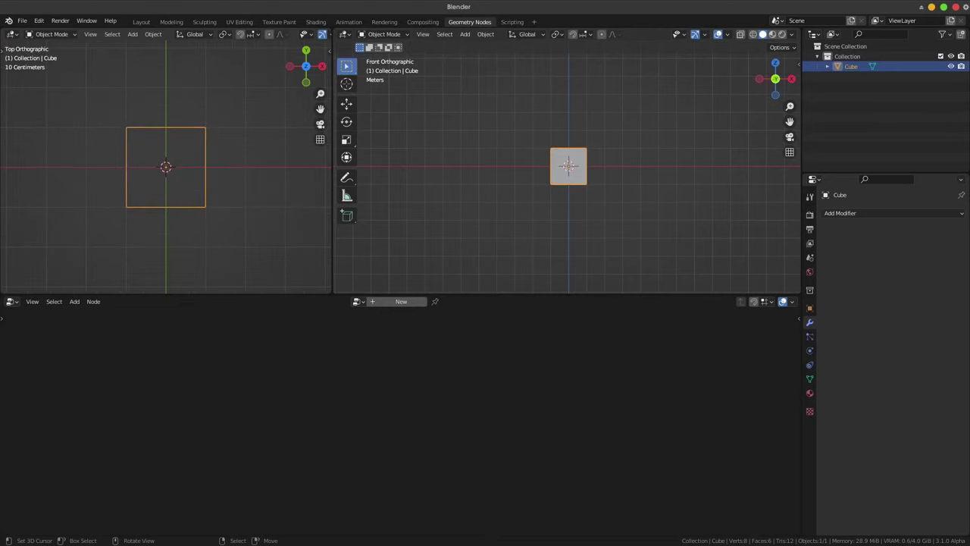
scroll(166, 163, "up", 4)
Give the cube a new Geometry Nodes node tree.
mouse_move(607, 227)
middle_mouse_down()
mouse_move(576, 205)
mouse_move(592, 182)
middle_mouse_up()
scroll(568, 167, "up", 3)
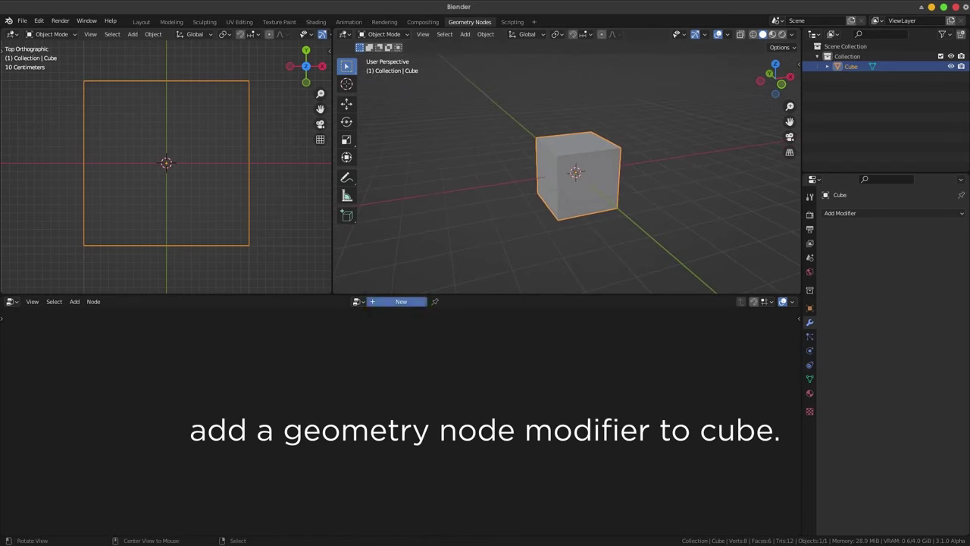
left_click(401, 301)
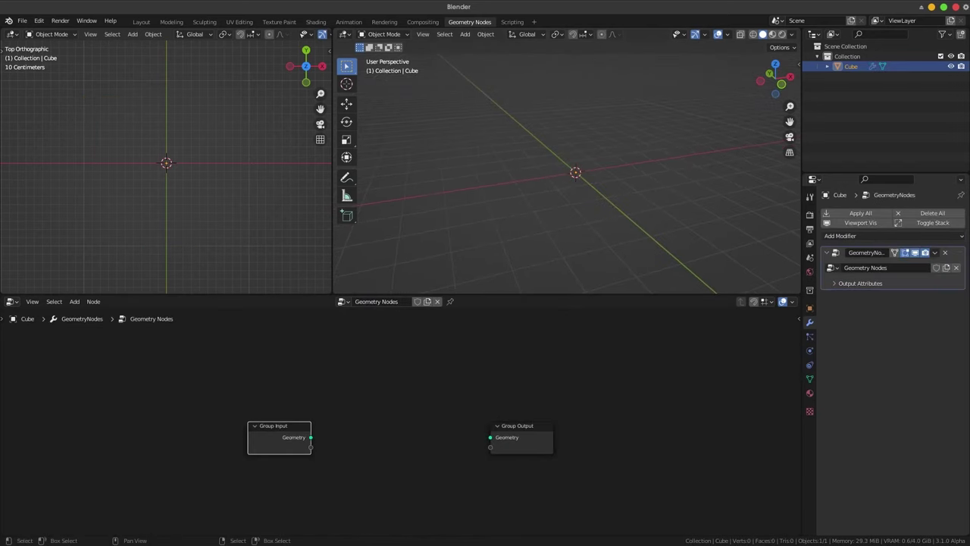
Add a Grid node and connect its Mesh to the Group Output Geometry.
key("shift+a")
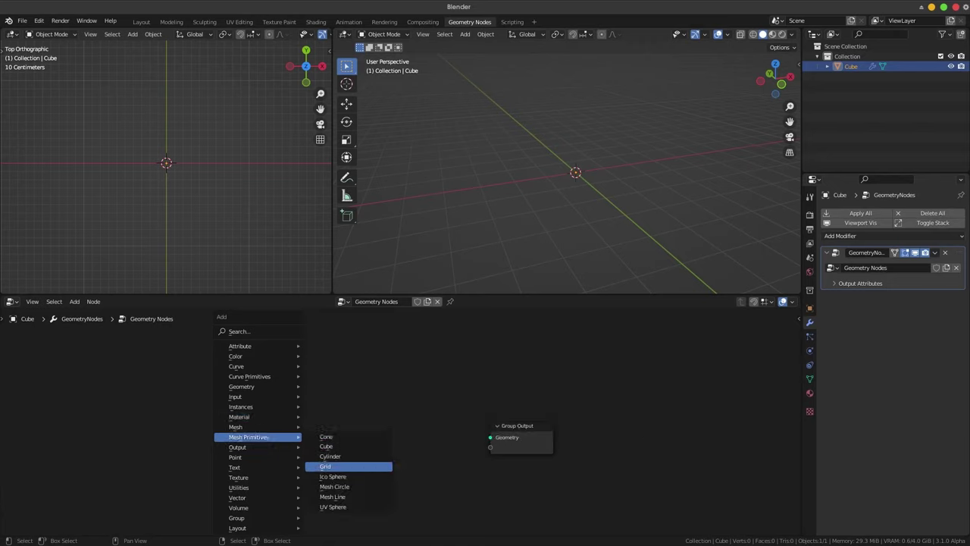
left_click(345, 456)
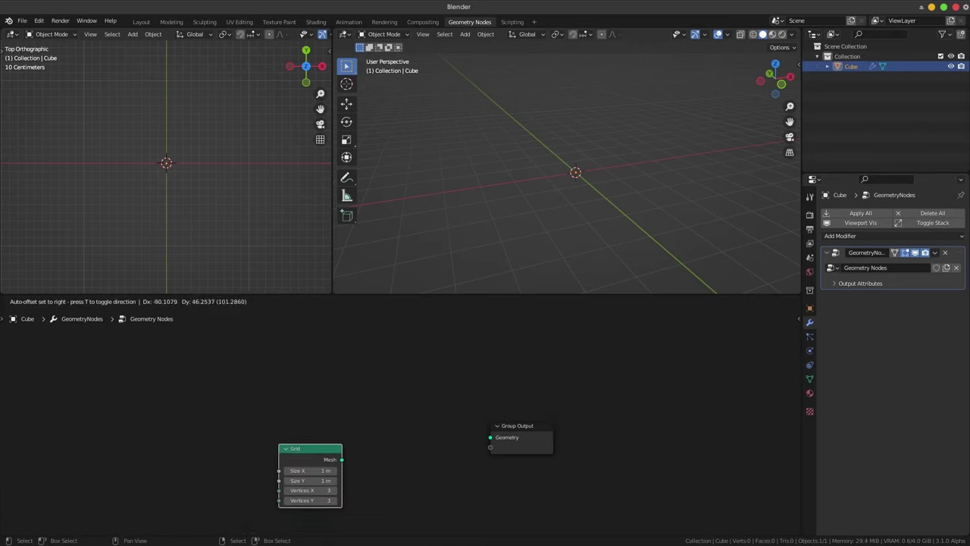
left_click(235, 413)
left_click_drag(268, 414, 491, 437)
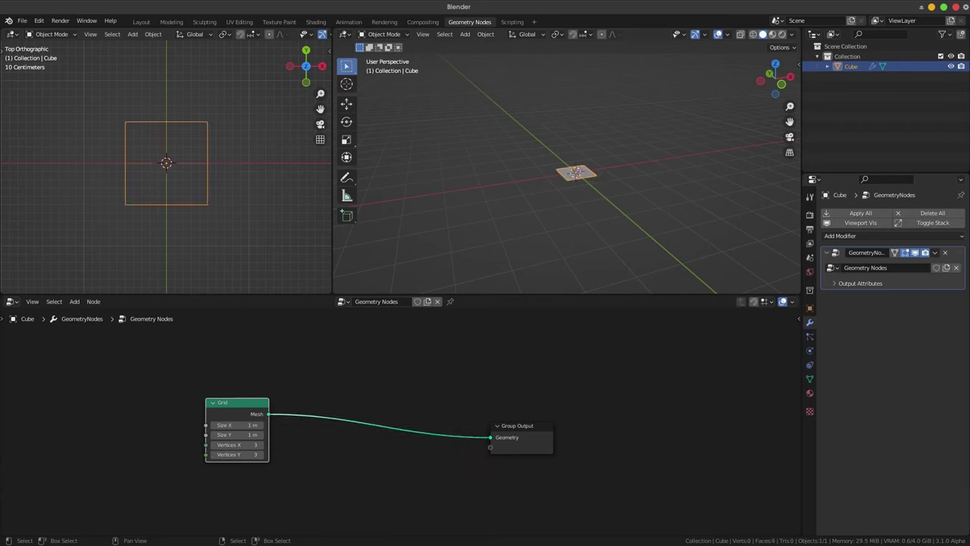
scroll(491, 438, "down", 2)
scroll(304, 424, "up", 4)
type("32")
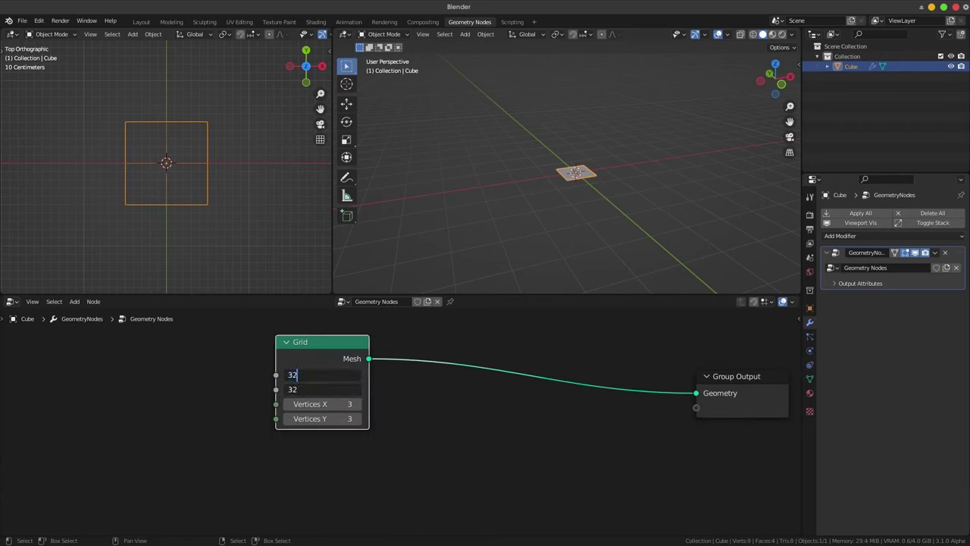
Set the grid Size X/Y to 32 m and Vertices X/Y to 64.
key("Return")
left_click_drag(318, 404, 319, 418)
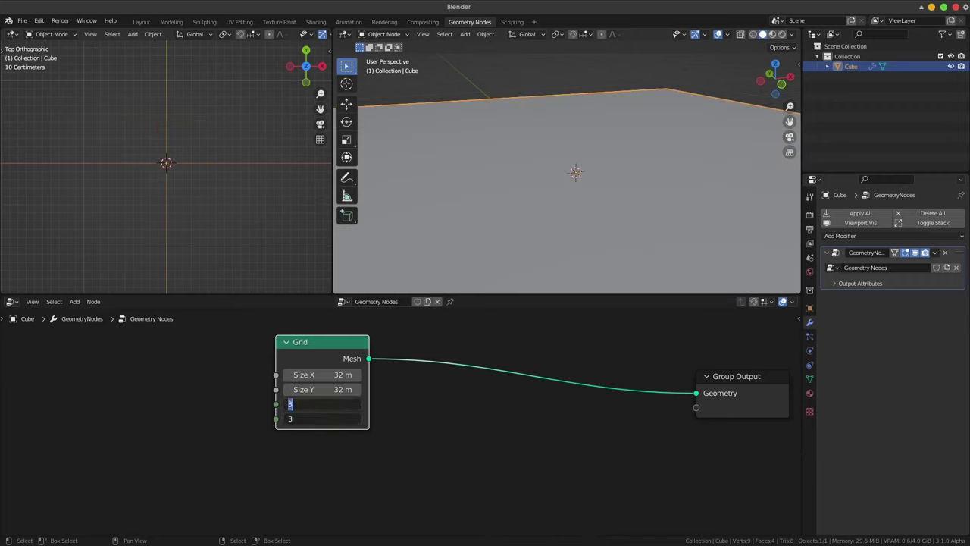
type("64")
key("Return")
scroll(166, 167, "down", 3)
scroll(166, 167, "down", 4)
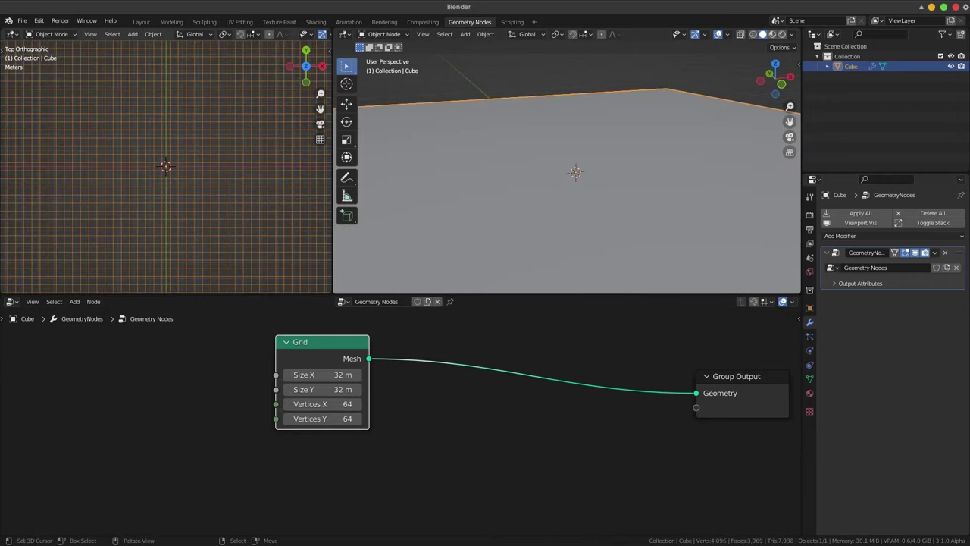
scroll(166, 167, "down", 3)
scroll(166, 167, "up", 1)
scroll(567, 168, "down", 4)
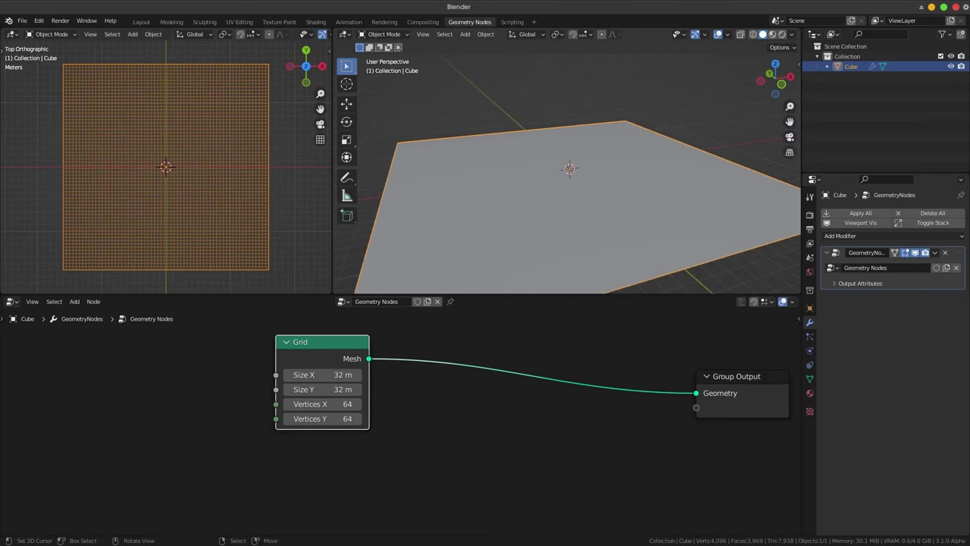
scroll(567, 168, "down", 3)
scroll(566, 167, "down", 1)
scroll(566, 167, "up", 2)
middle_click_drag(567, 167, 567, 179)
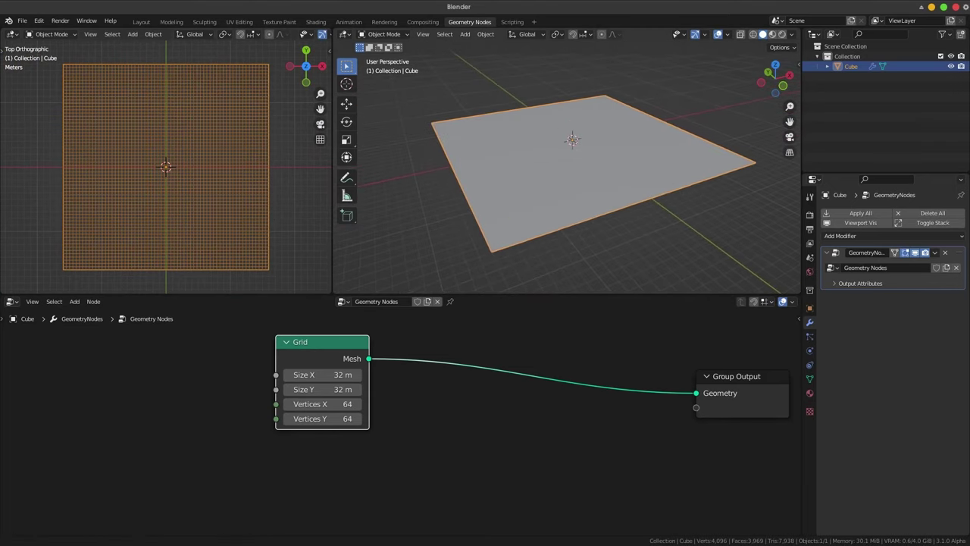
scroll(401, 423, "down", 2)
Insert a Set Position node on the Grid-to-Group Output link.
middle_click_drag(402, 422, 419, 418)
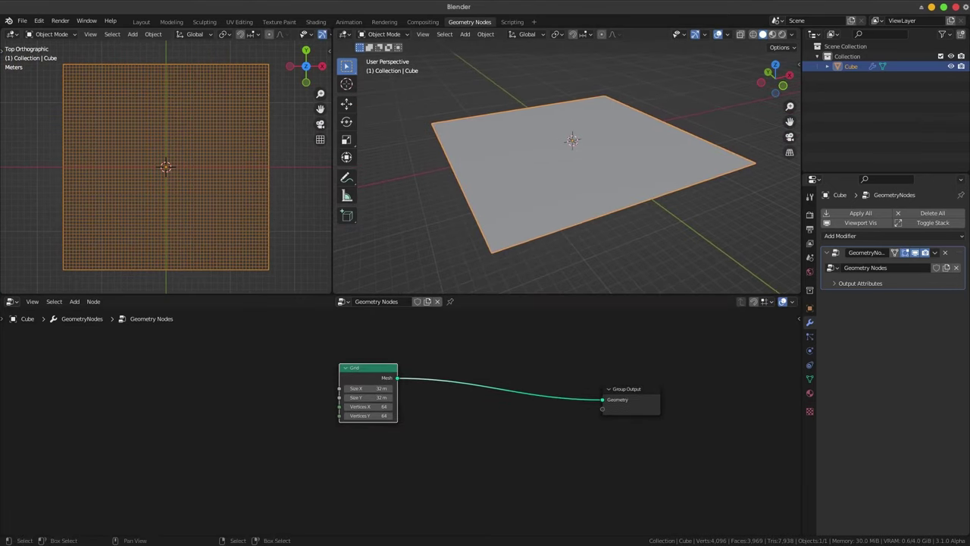
key("shift+a")
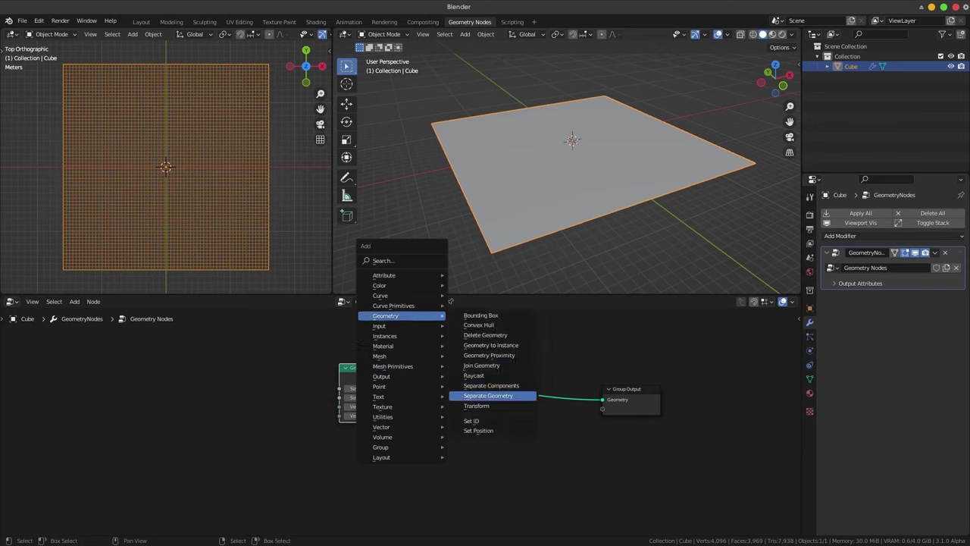
left_click(478, 429)
left_click(523, 402)
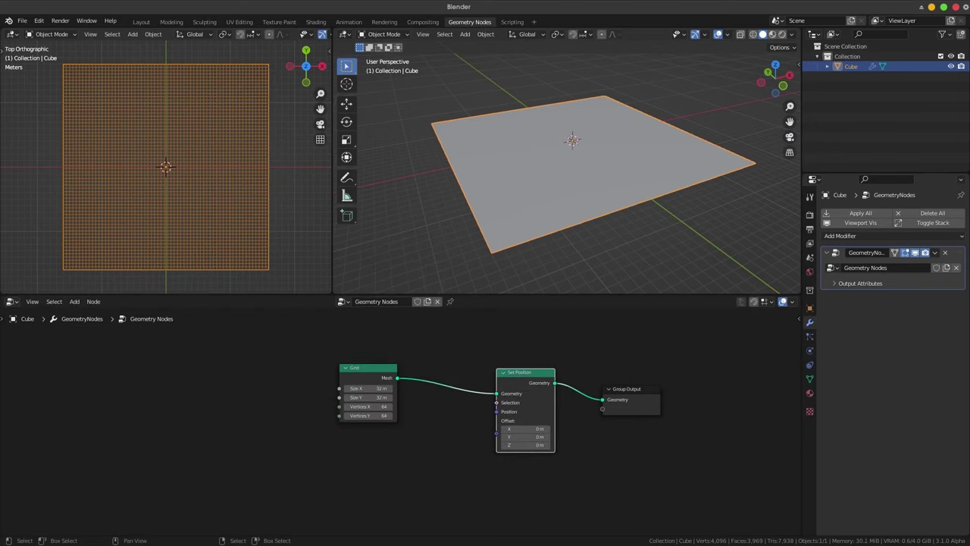
left_click_drag(367, 368, 158, 363)
Add a Noise Texture and drive Set Position's Offset Z through a Combine XYZ node.
key("shift+a")
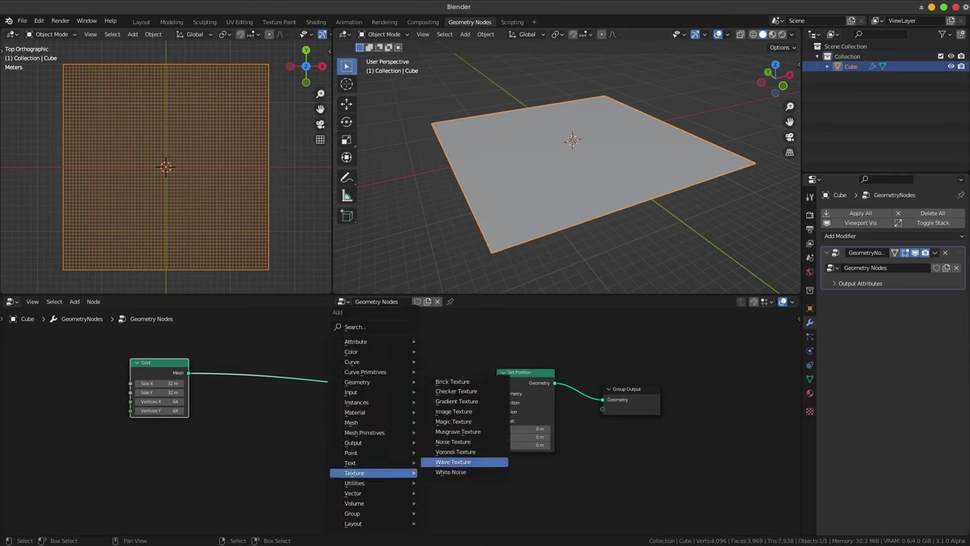
left_click(452, 441)
left_click(161, 503)
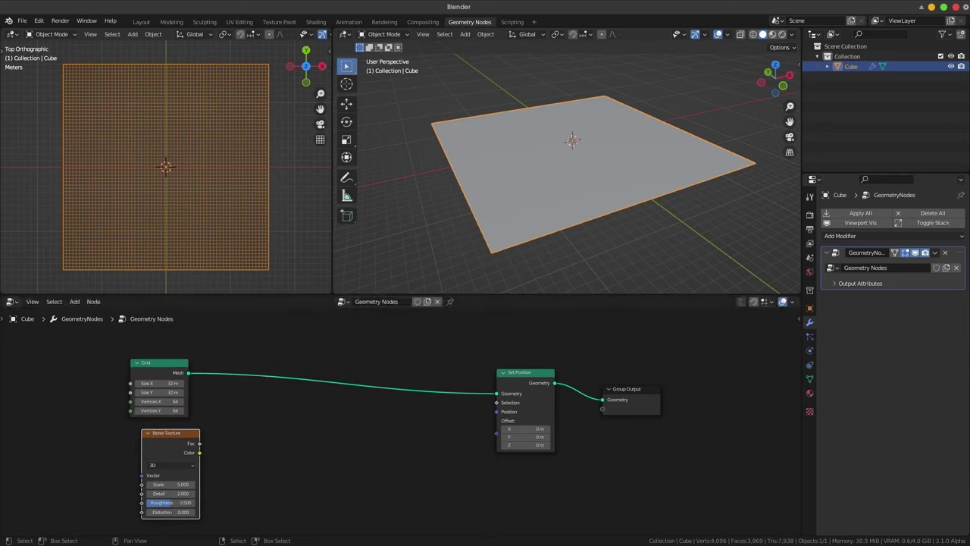
left_click_drag(497, 433, 337, 422)
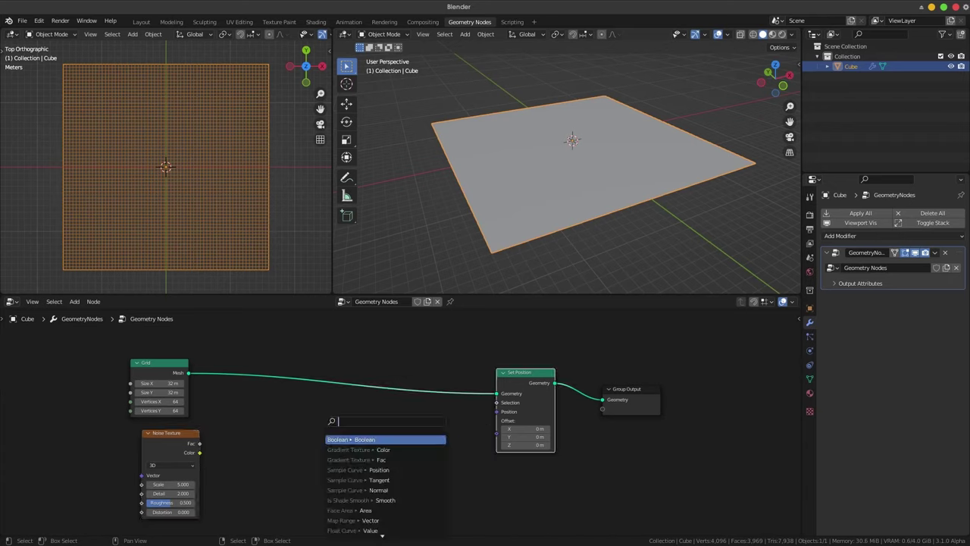
type("com")
key("Down")
key("Down")
key("Down")
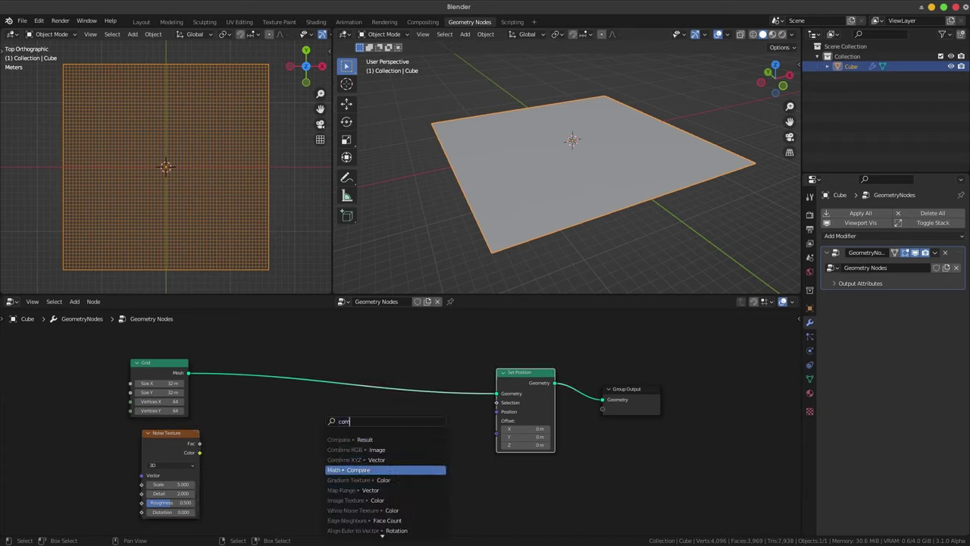
key("Up")
key("Return")
left_click(404, 461)
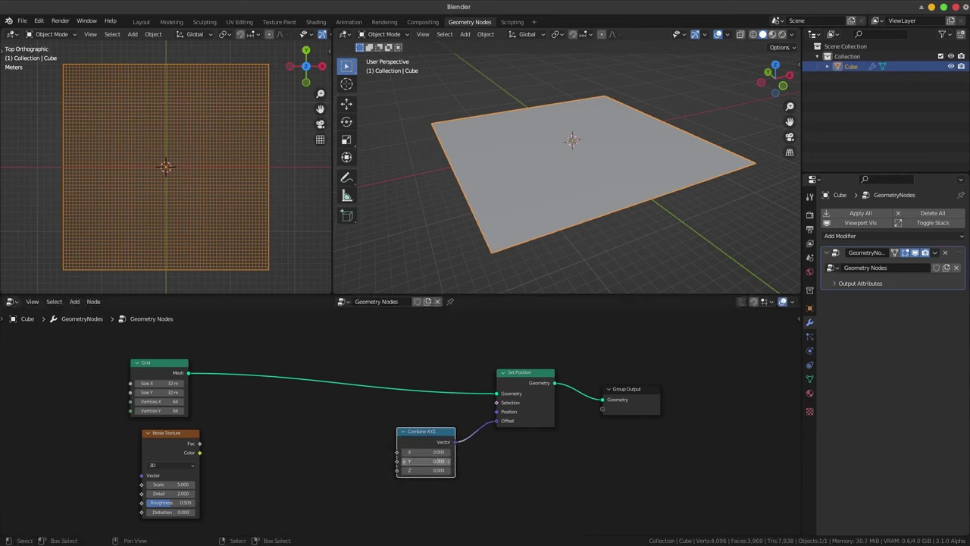
left_click_drag(397, 470, 199, 444)
key("shift+a")
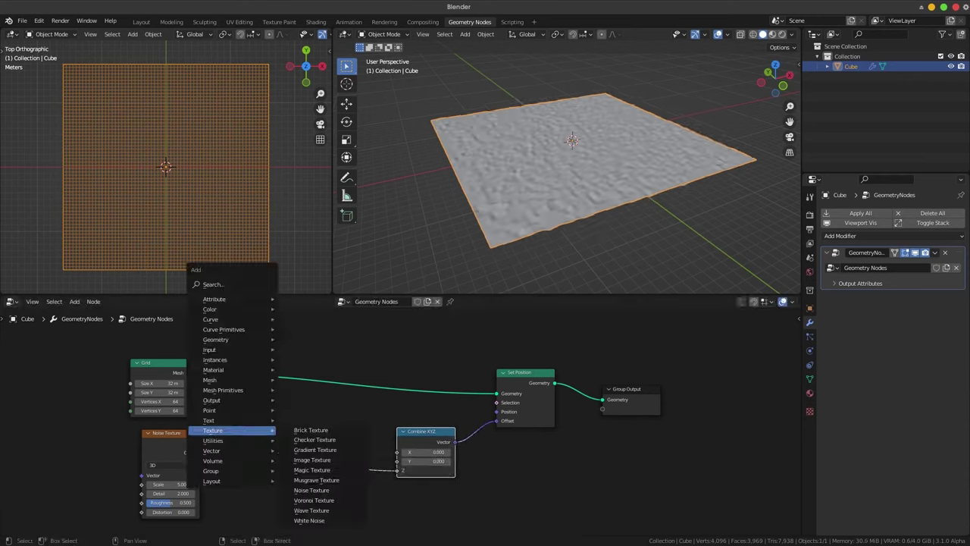
Insert a Math node between the noise and Combine XYZ Z, set to Multiply.
left_click(325, 419)
left_click(330, 451)
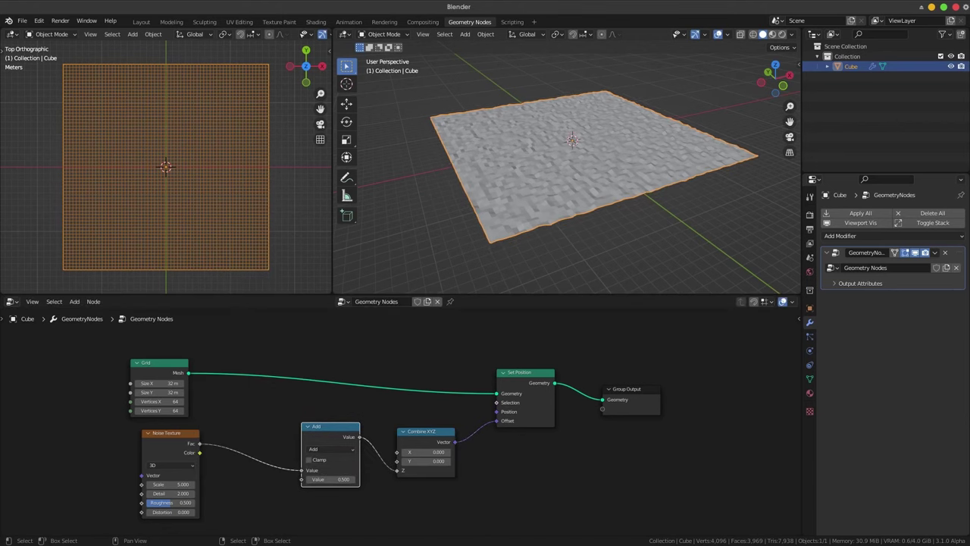
middle_click_drag(332, 450, 360, 431)
left_click(360, 431)
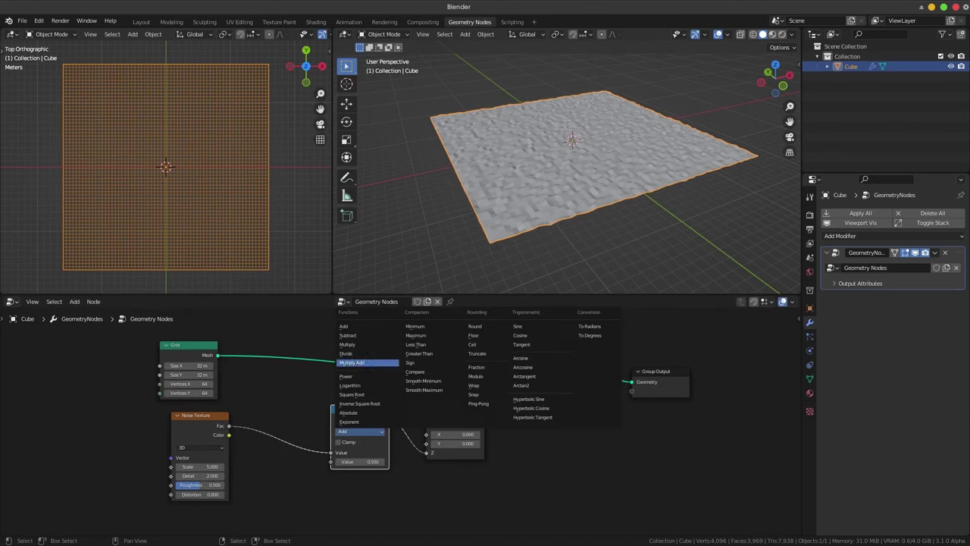
left_click(356, 344)
scroll(189, 515, "up", 1)
scroll(190, 516, "up", 1)
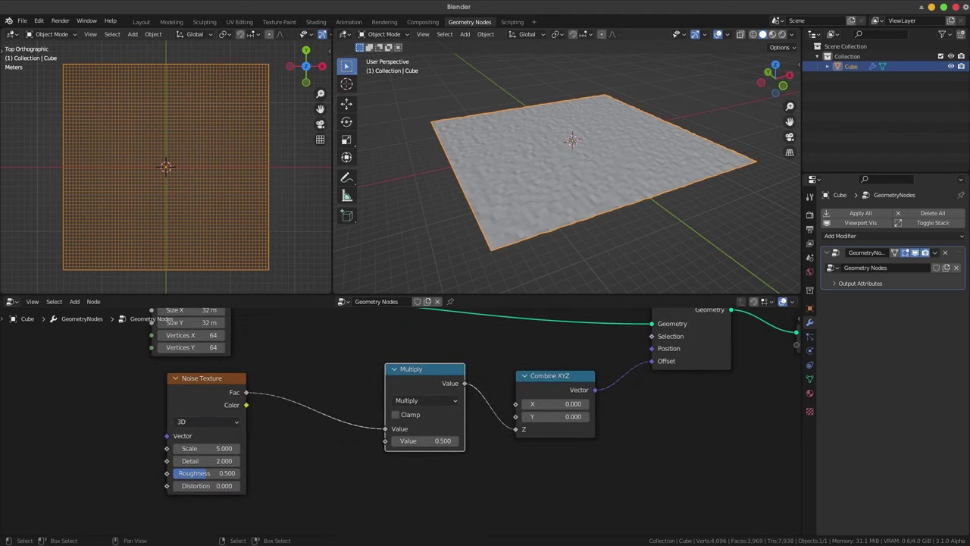
Set the Noise Texture Scale to 0.1 and the Multiply value to 5.
left_click(200, 448)
type("1")
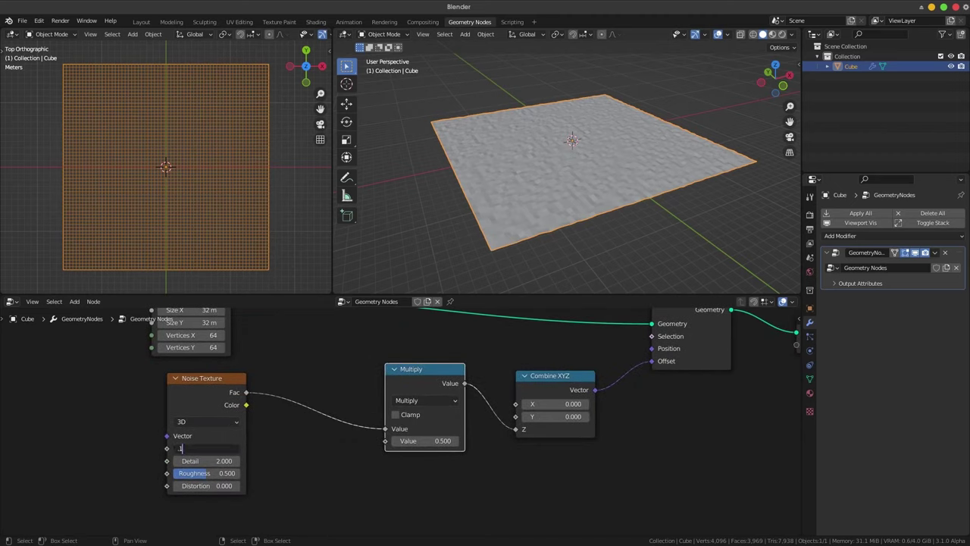
key("Return")
left_click_drag(436, 441, 516, 440)
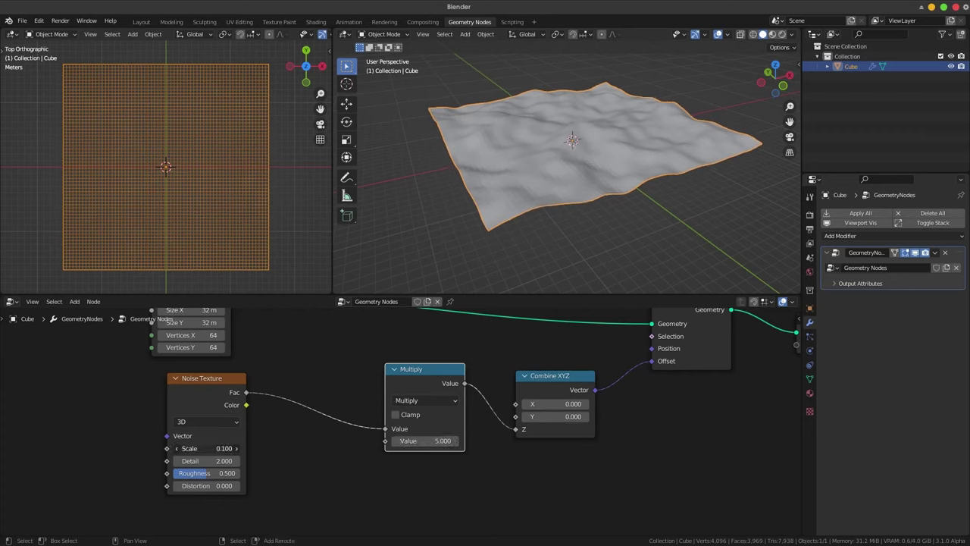
mouse_move(204, 448)
left_mouse_down()
mouse_move(216, 448)
mouse_move(205, 448)
left_mouse_up()
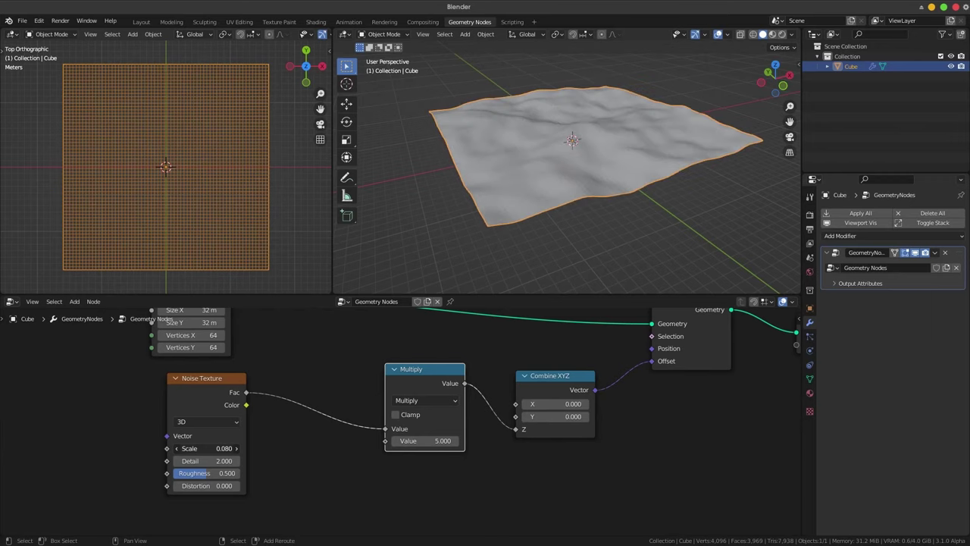
Switch the Noise Texture to 4D with W set to 0.
left_click(206, 422)
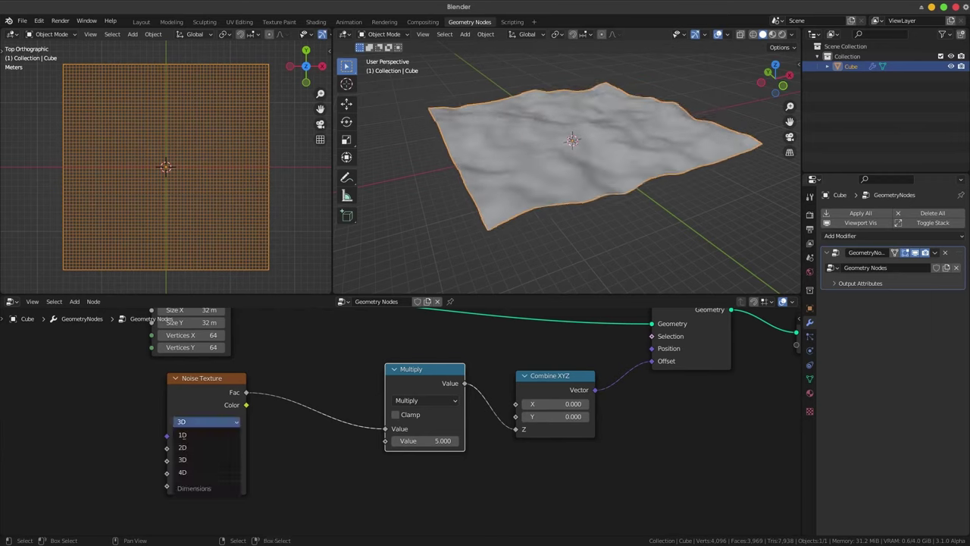
left_click(203, 474)
left_click_drag(204, 448, 205, 448)
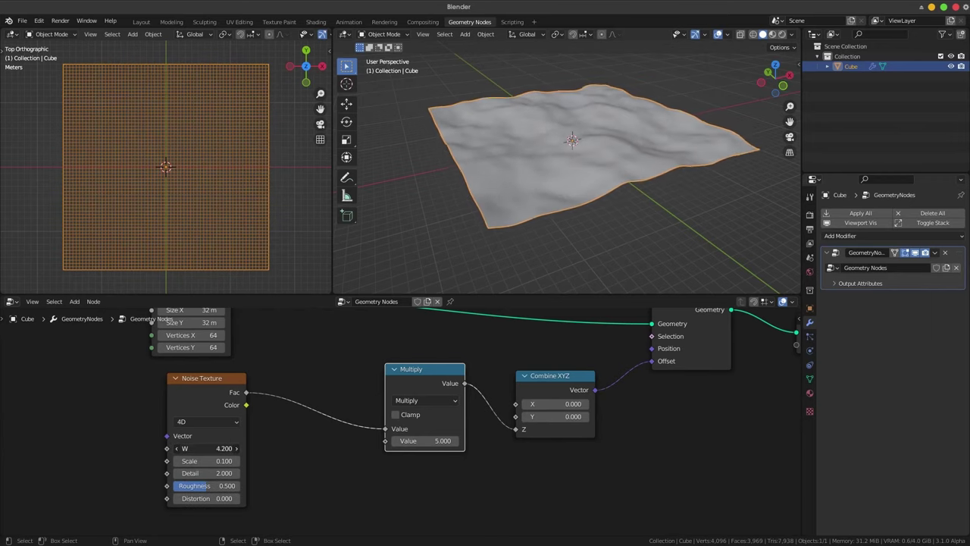
middle_click_drag(569, 190, 591, 178)
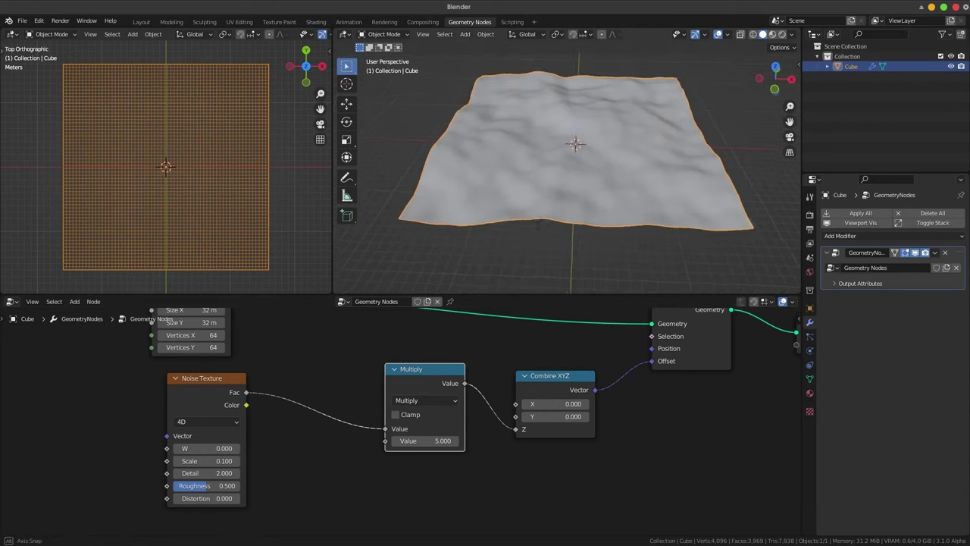
key("Home")
Pull Multiply, Combine XYZ and Set Position left and move Group Output far right.
left_click_drag(413, 385, 370, 391)
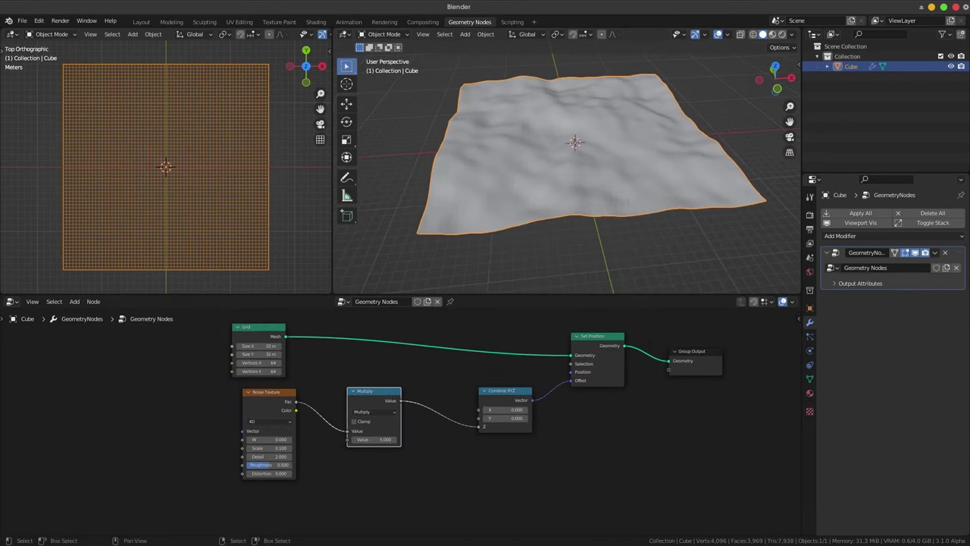
left_click_drag(504, 390, 477, 391)
left_click_drag(597, 336, 538, 336)
left_click_drag(374, 391, 344, 393)
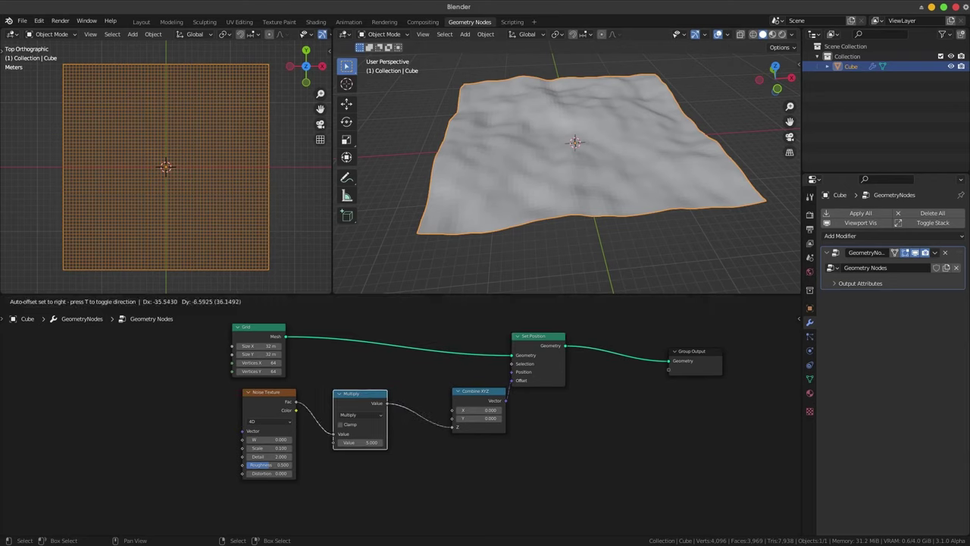
left_click_drag(479, 391, 437, 385)
left_click_drag(538, 336, 525, 339)
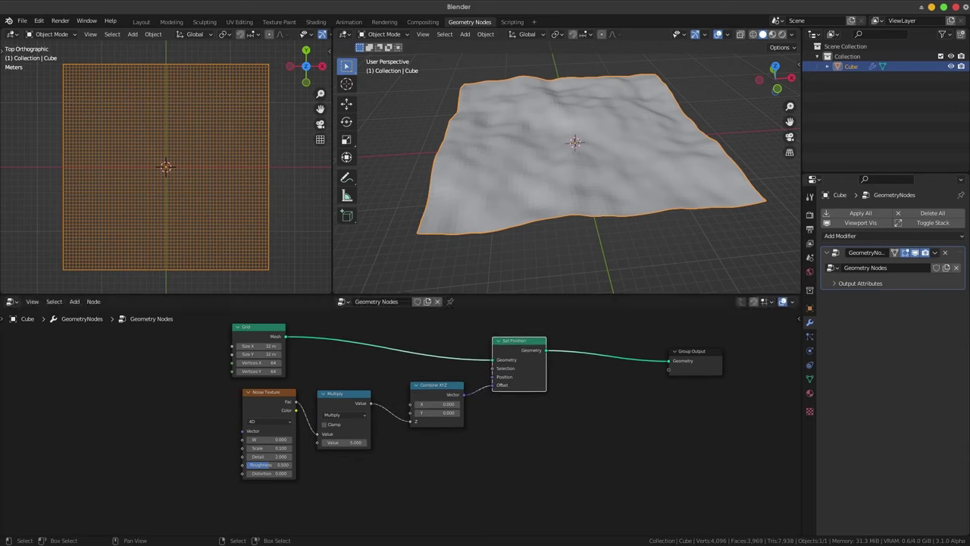
scroll(477, 402, "down", 2)
middle_click_drag(485, 409, 425, 417)
left_click_drag(520, 383, 752, 399)
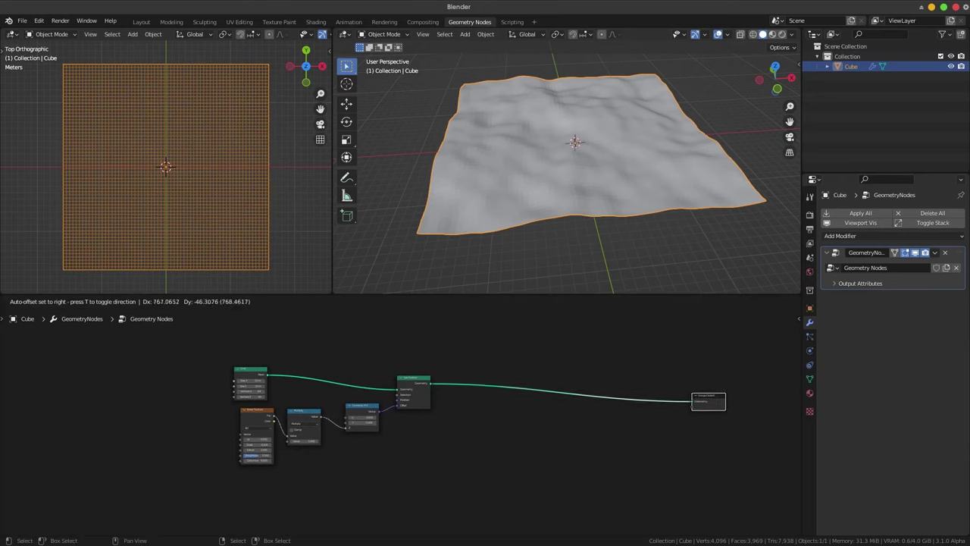
Orbit the 3D view to a new angle and bring up the Add menu for a curve.
middle_click_drag(576, 189, 531, 182)
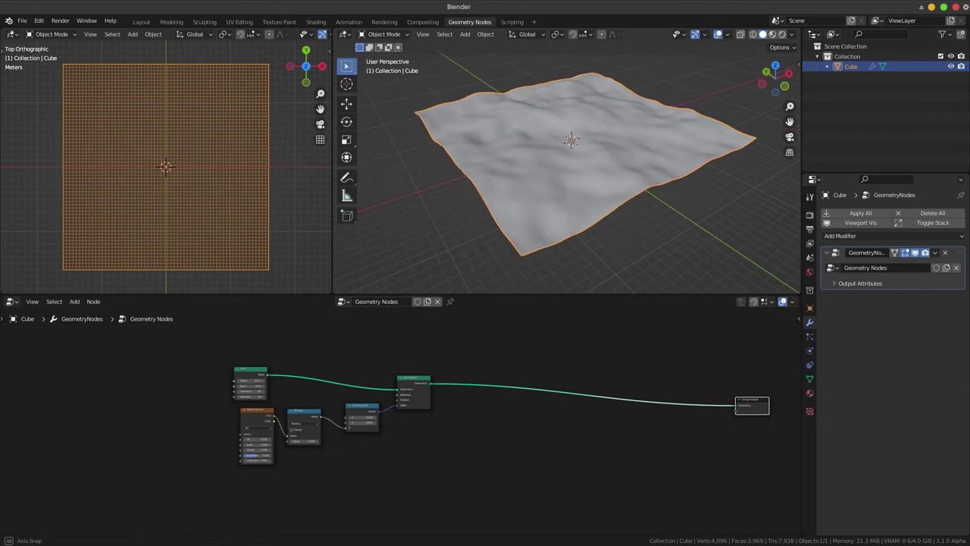
middle_click_drag(485, 425, 482, 419)
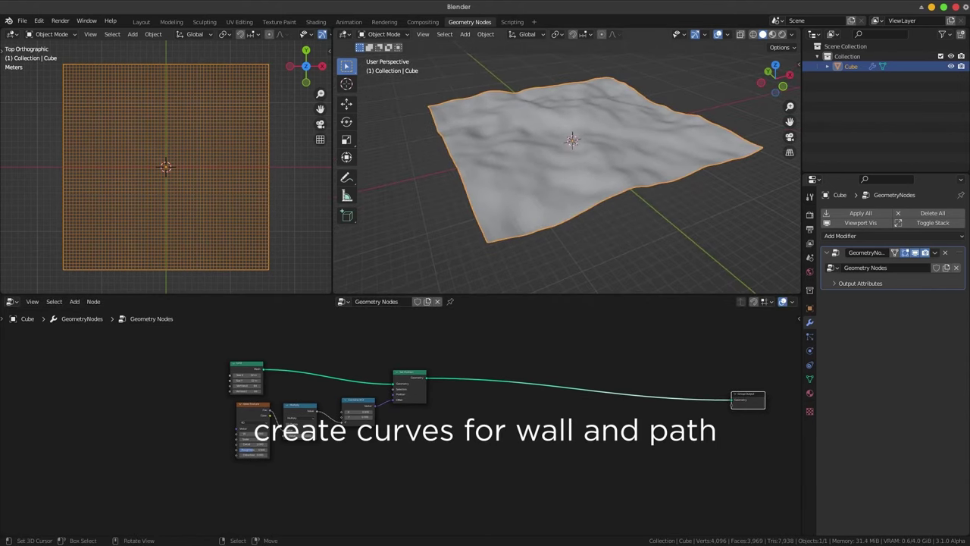
key("shift+a")
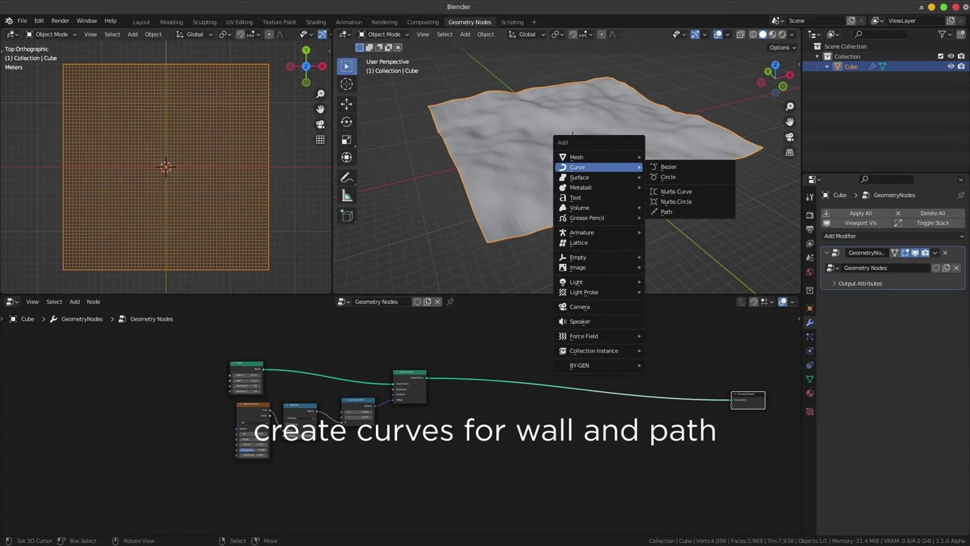
Add a Bezier curve and rename it 'wall'.
left_click(667, 167)
double_click(859, 66)
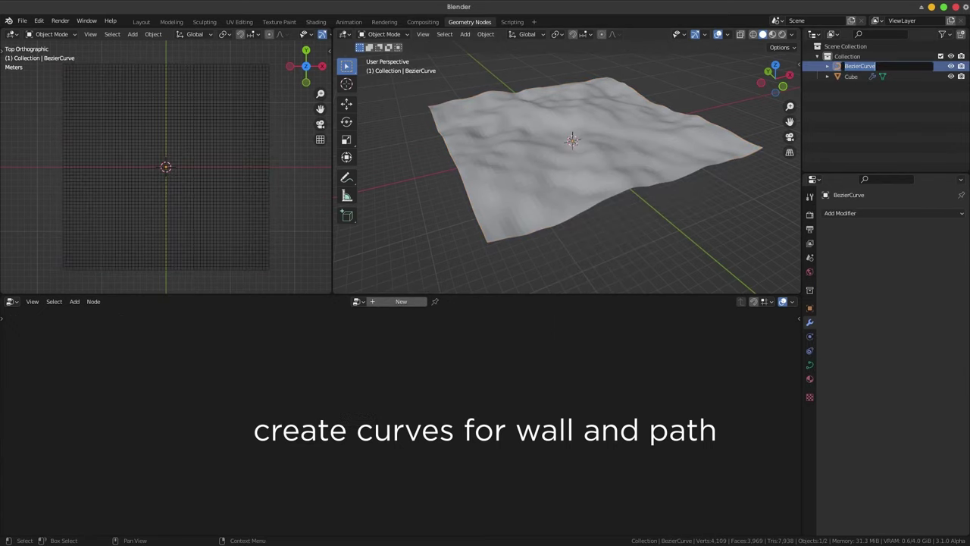
type("wall")
key("Return")
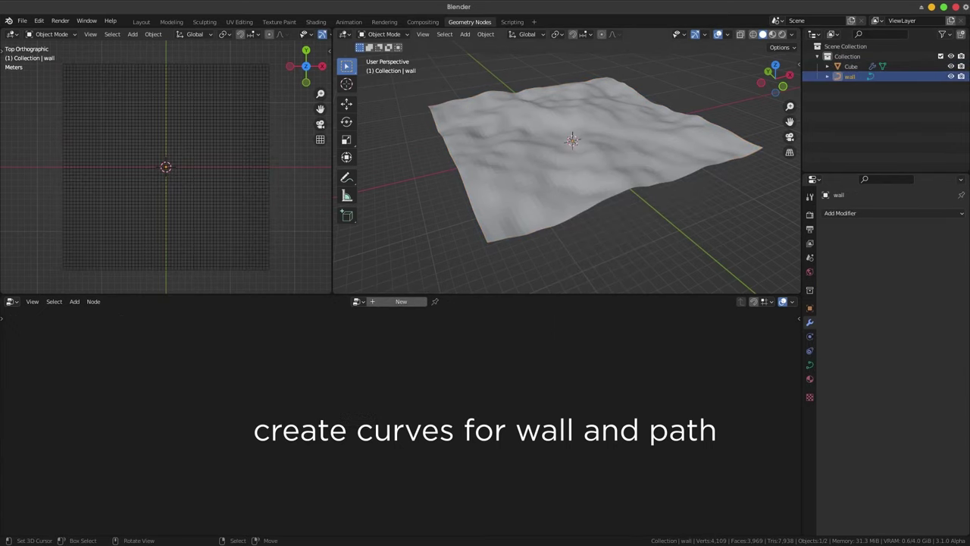
Add a second Bezier curve named 'path', then select 'wall' and enter Edit Mode.
key("shift+a")
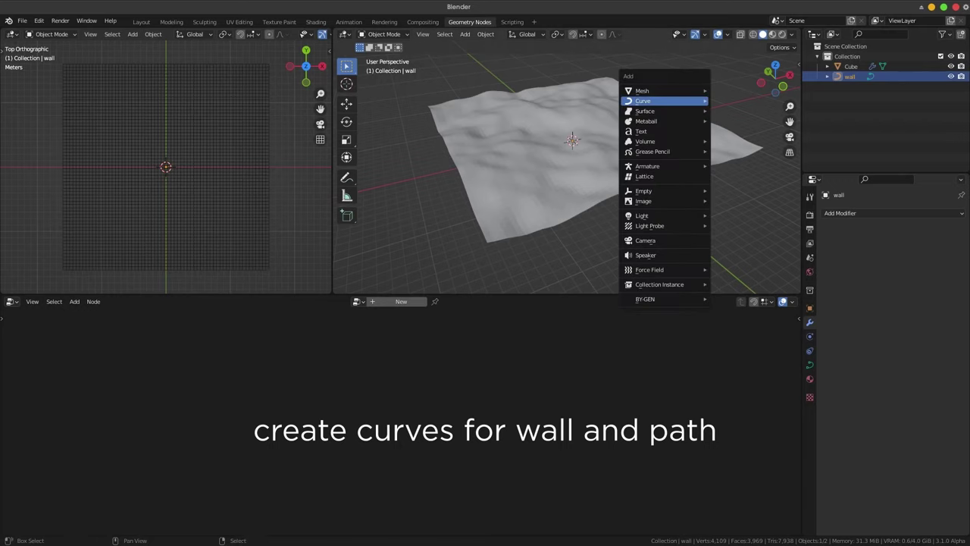
left_click(733, 99)
double_click(860, 66)
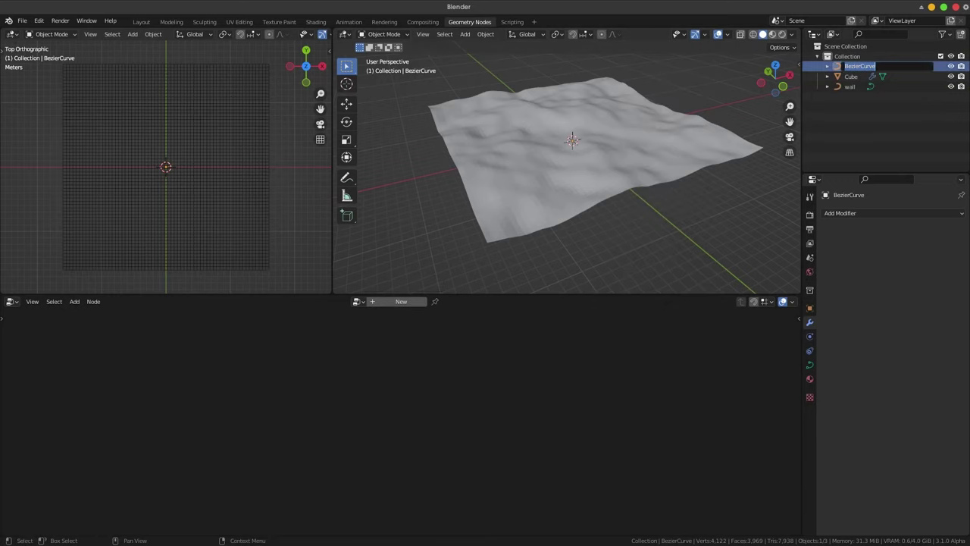
type("path")
key("Return")
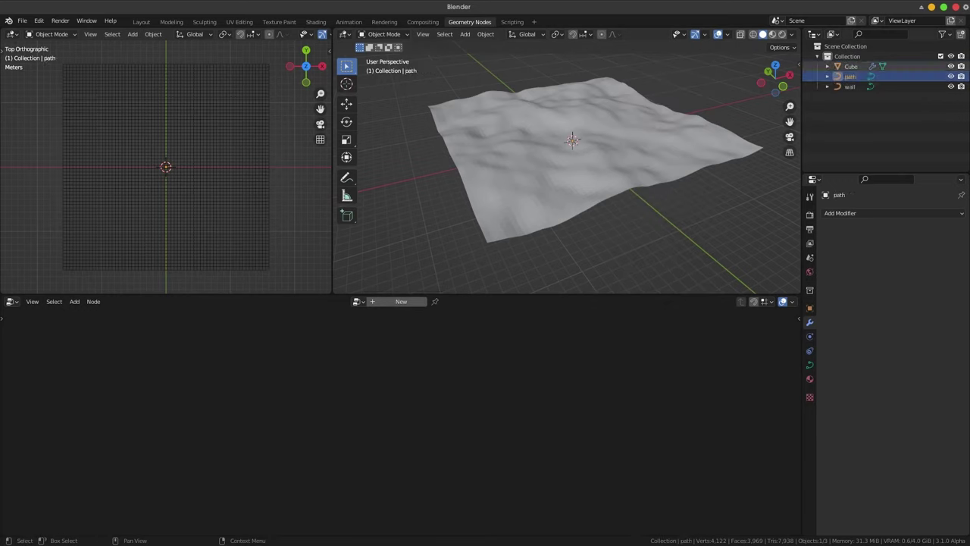
left_click(849, 87)
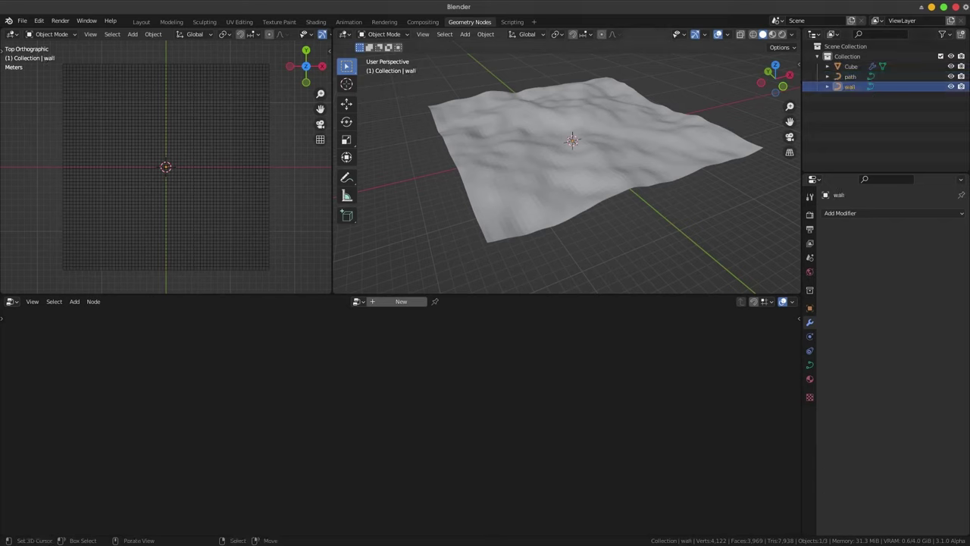
key("Tab")
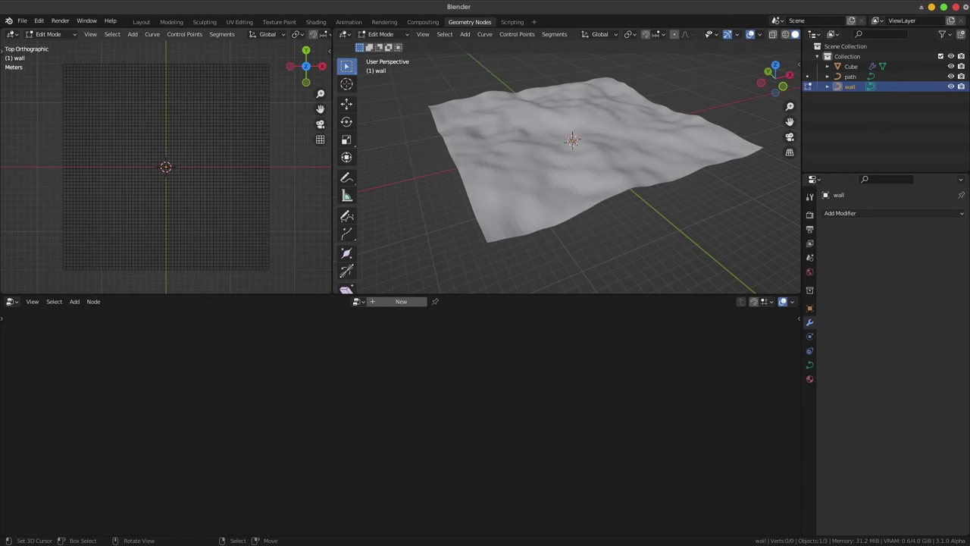
Draw a freehand wavy line across the terrain centre for the wall curve, then return to Object Mode.
key("t")
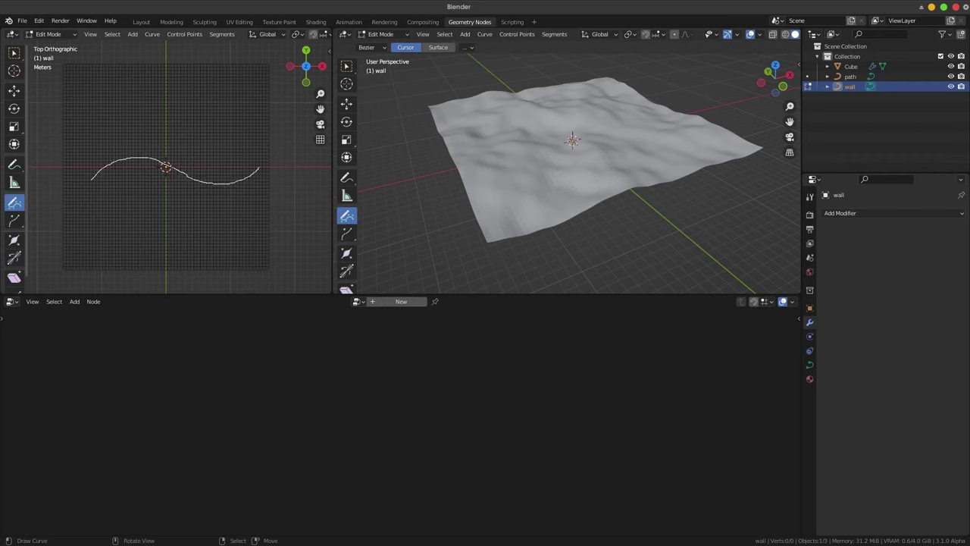
key("ctrl+z")
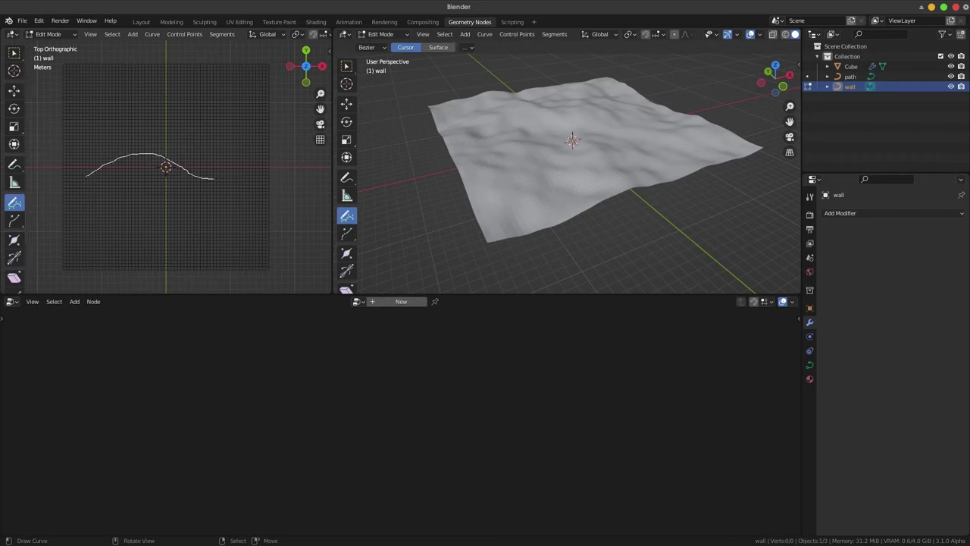
left_click_drag(213, 179, 258, 154)
key("Tab")
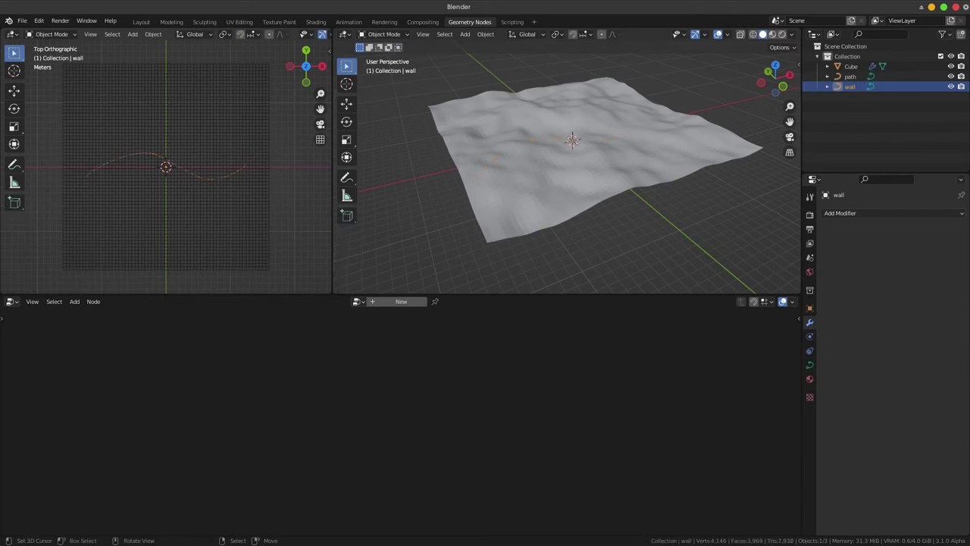
middle_click_drag(576, 197, 576, 113)
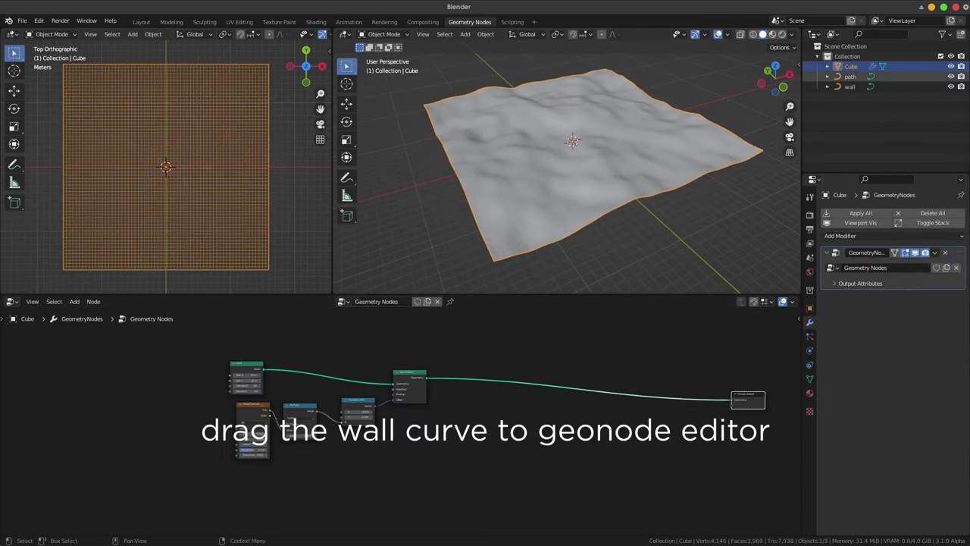
Bring the wall curve in through an Object Info node and route its Geometry toward the output.
left_click_drag(850, 86, 325, 479)
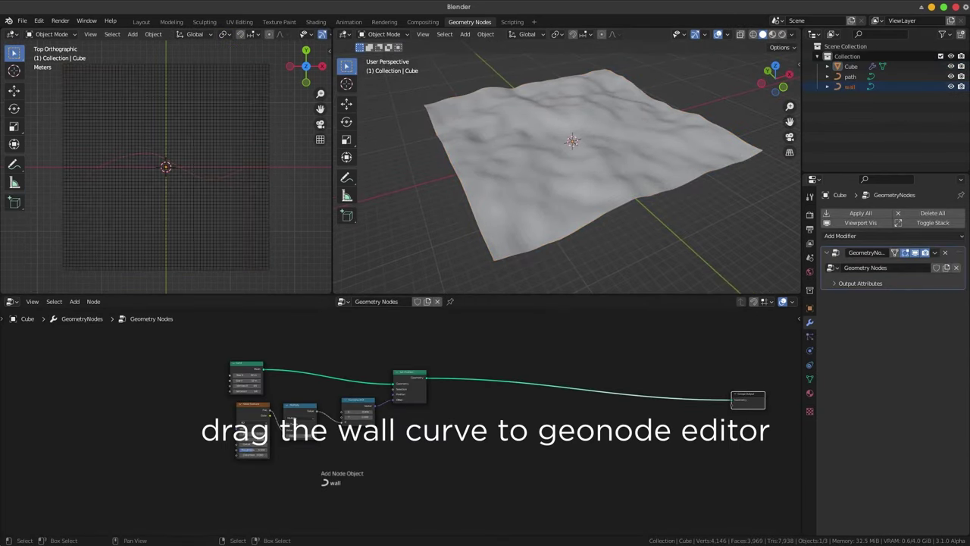
left_click_drag(414, 435, 402, 472)
middle_click_drag(401, 472, 349, 447)
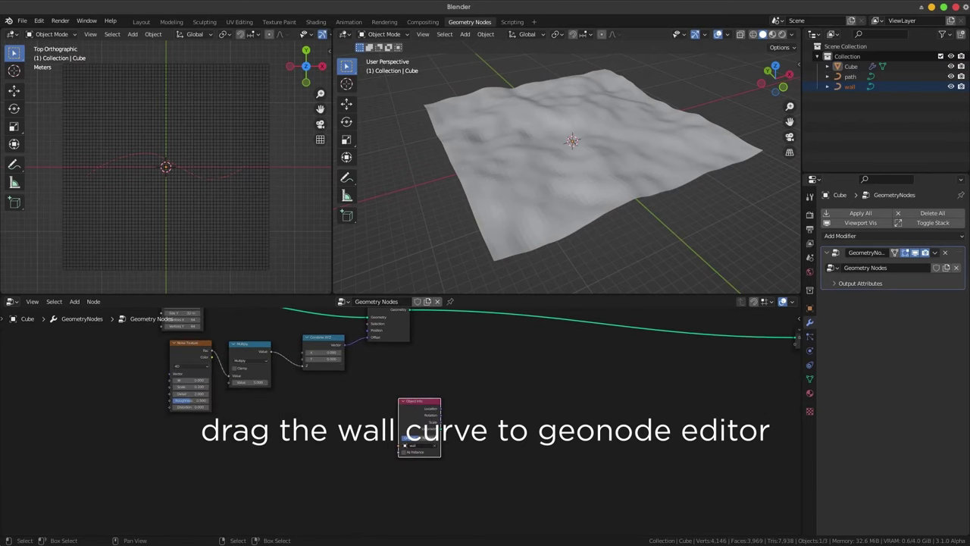
scroll(348, 447, "up", 1)
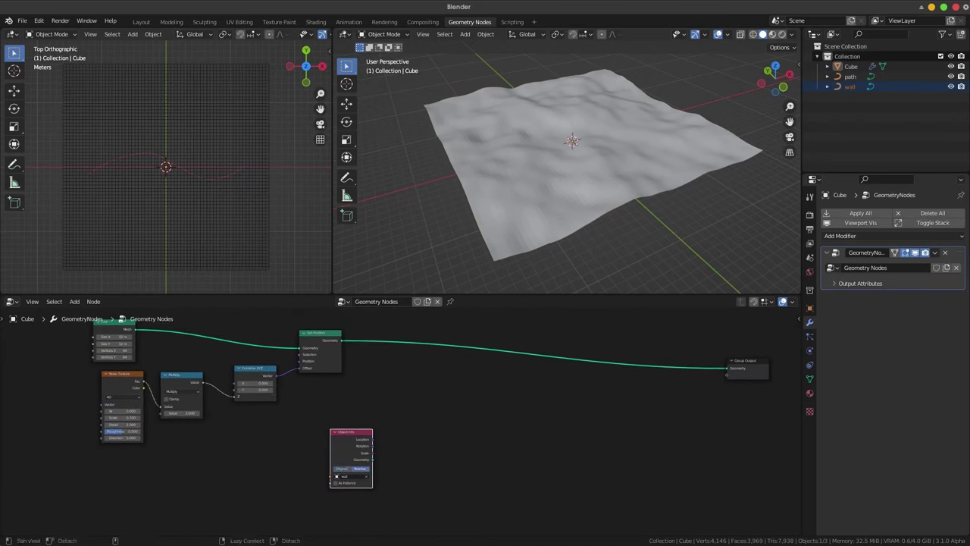
left_click_drag(372, 439, 727, 374)
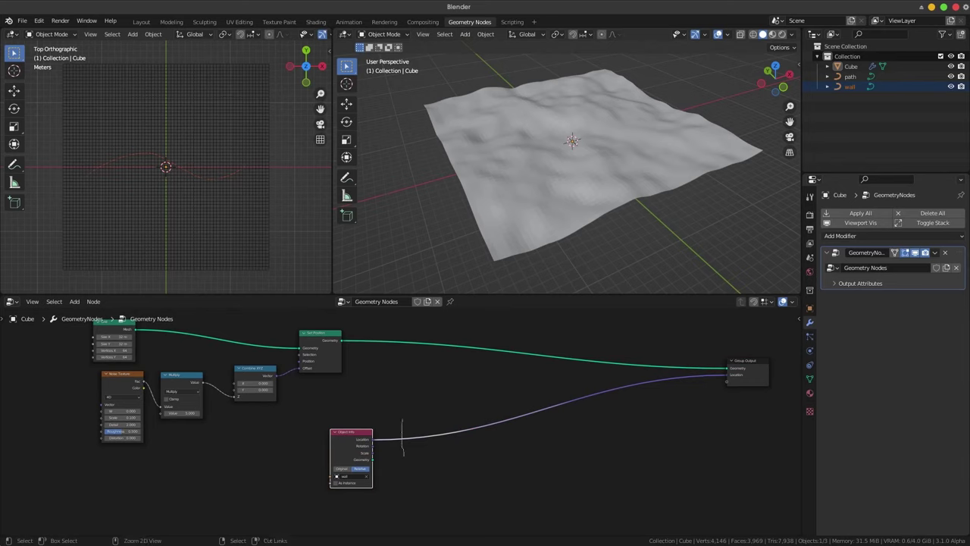
right_click_drag(401, 421, 403, 454, "ctrl")
left_click_drag(372, 460, 728, 368)
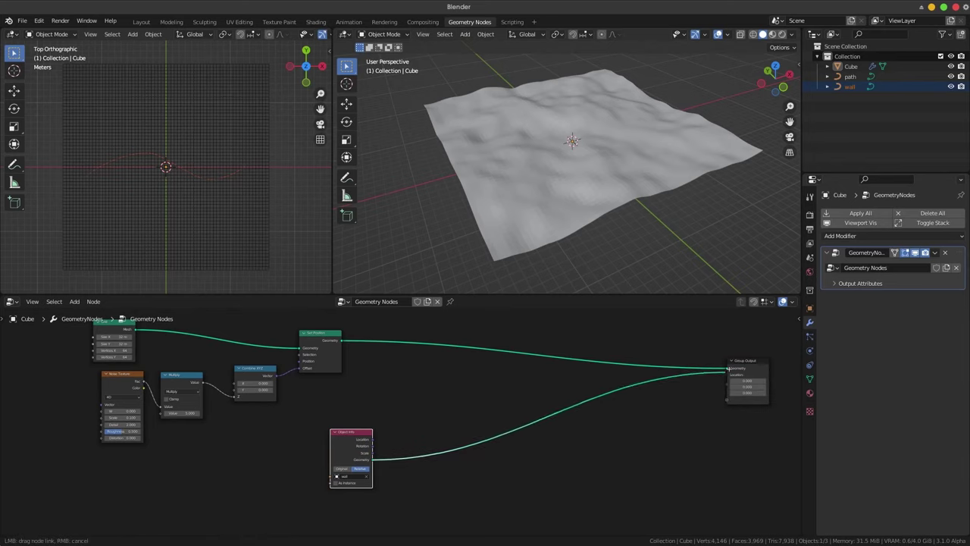
key("ctrl+z")
key("ctrl+z")
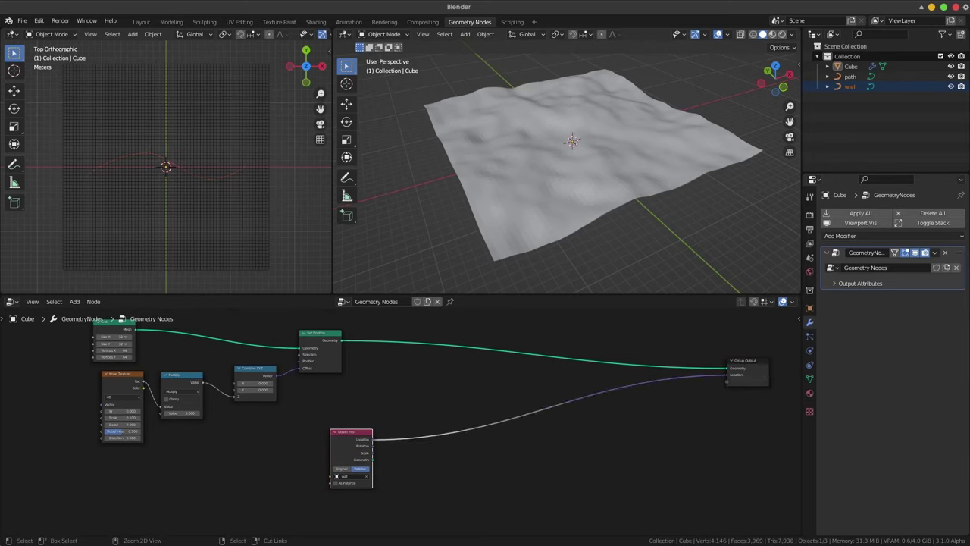
key("ctrl+z")
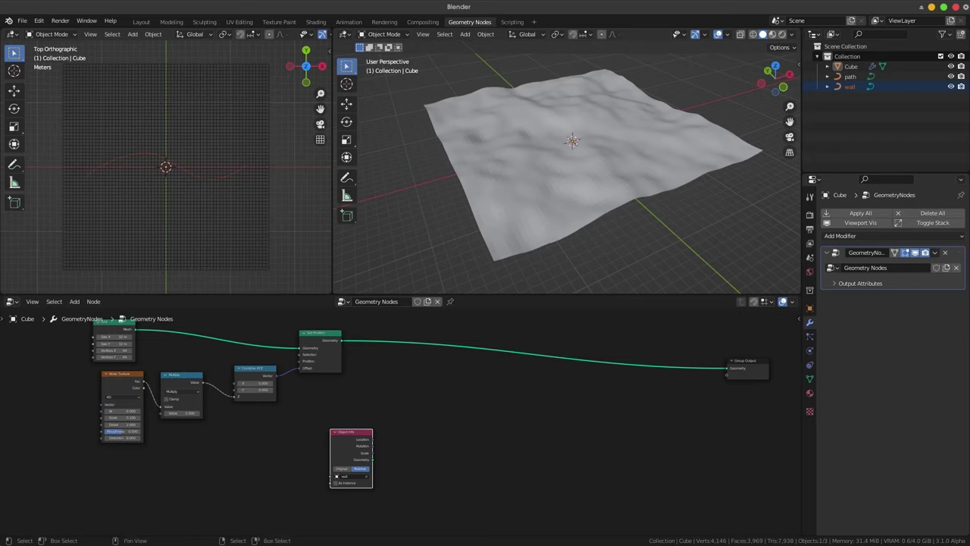
left_click_drag(373, 459, 728, 368)
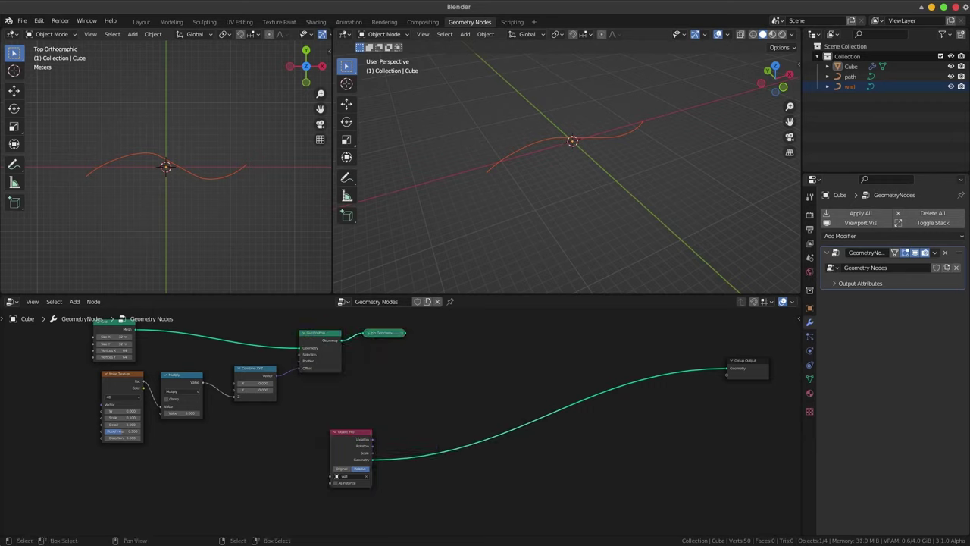
Place the Join Geometry node by the output so terrain and wall are output together.
left_click_drag(384, 332, 665, 370)
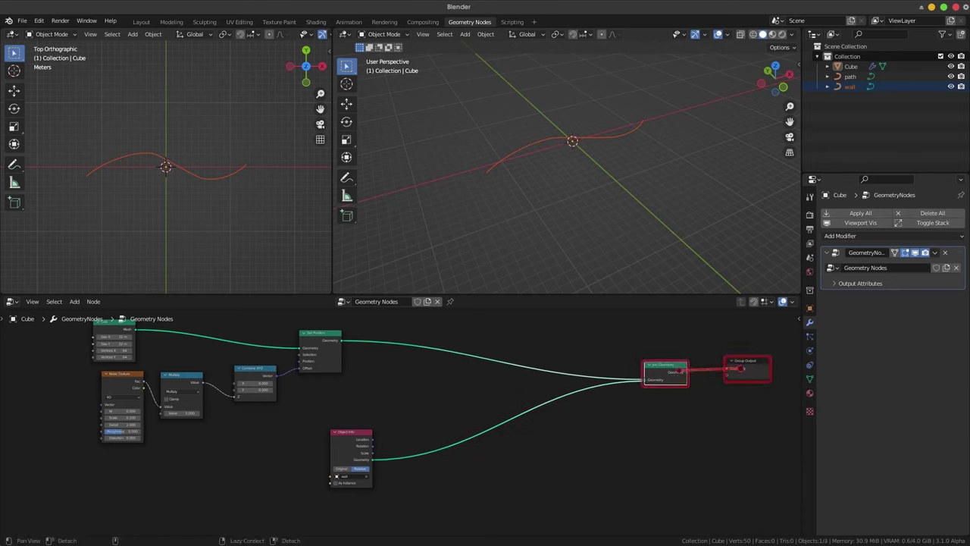
left_click_drag(686, 372, 727, 368)
key("shift+a")
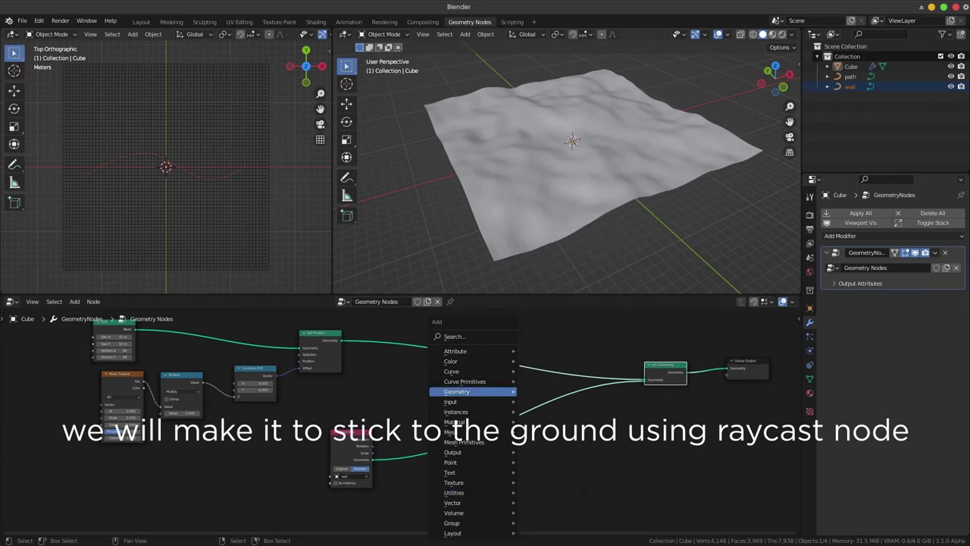
Insert a Set Position node between the wall's Object Info and Join Geometry.
mouse_move(473, 391)
left_click(554, 505)
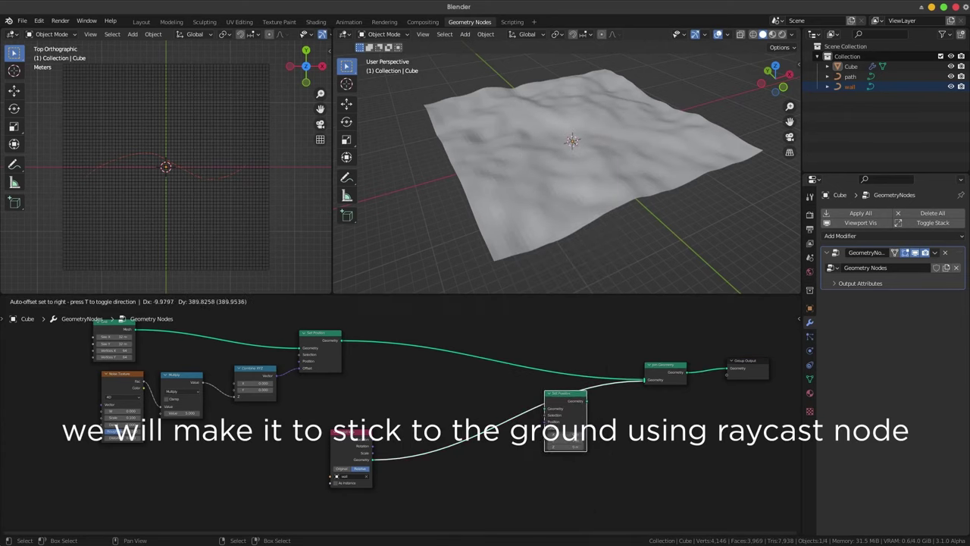
left_click(568, 402)
middle_click_drag(569, 401, 586, 358)
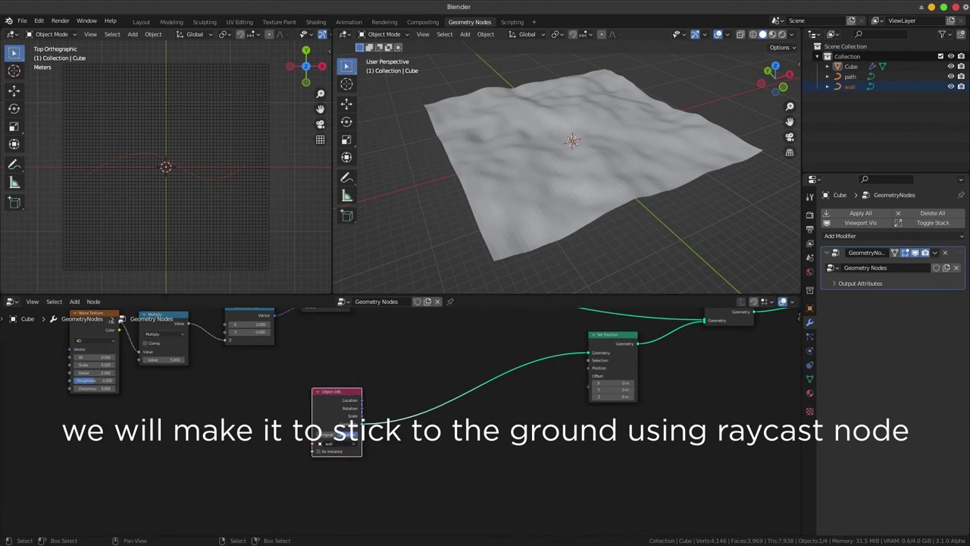
key("Home")
Add a Raycast node with the terrain geometry as its Target Geometry.
key("shift+a")
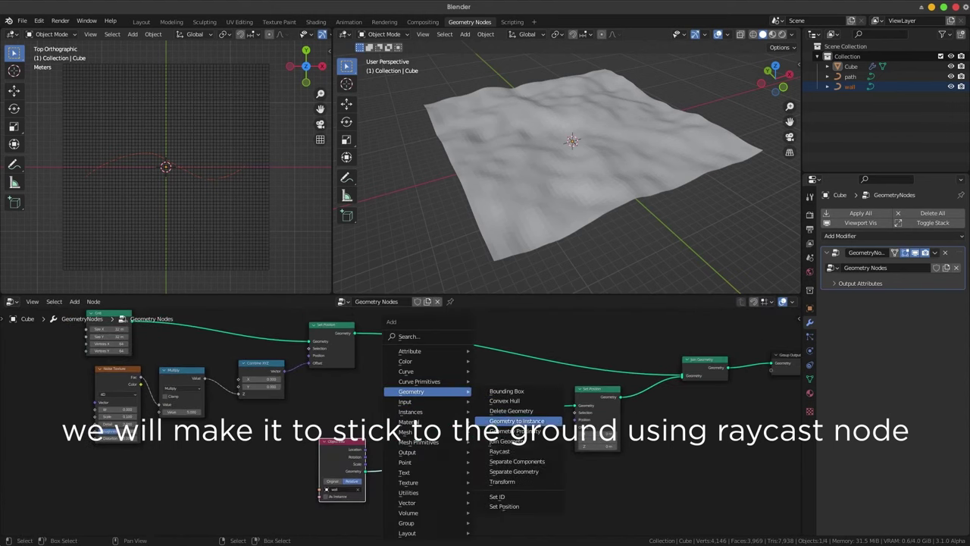
left_click(516, 451)
left_click(492, 478)
scroll(493, 477, "down", 3)
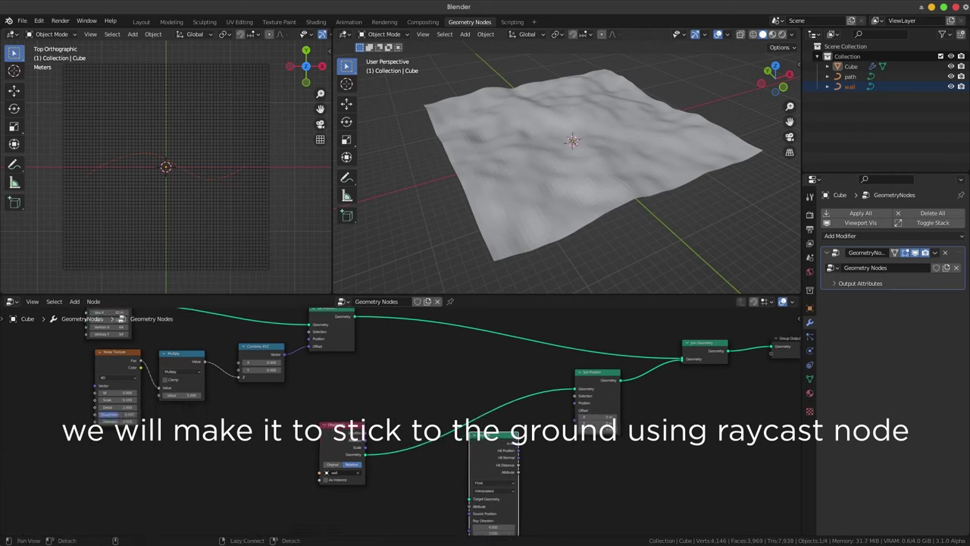
left_click(348, 331)
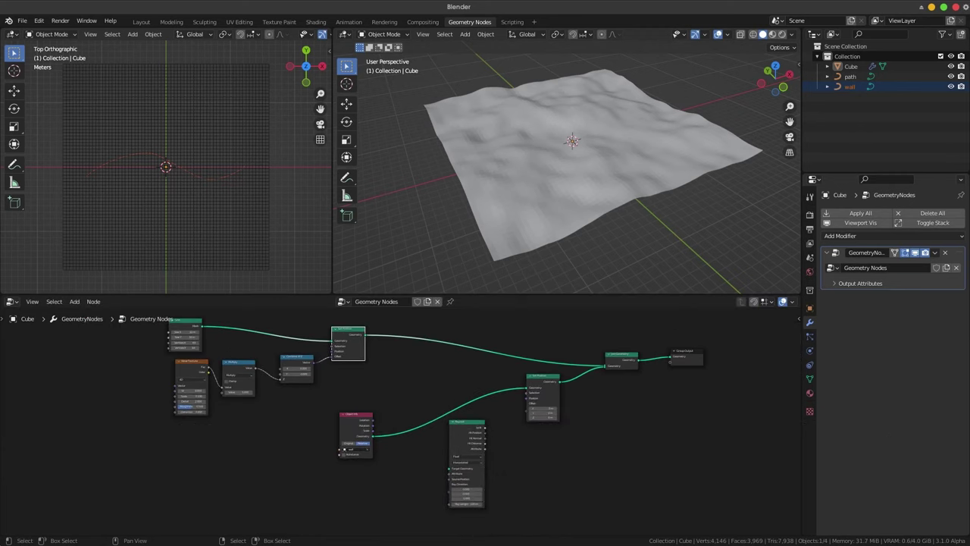
left_click_drag(365, 335, 400, 373)
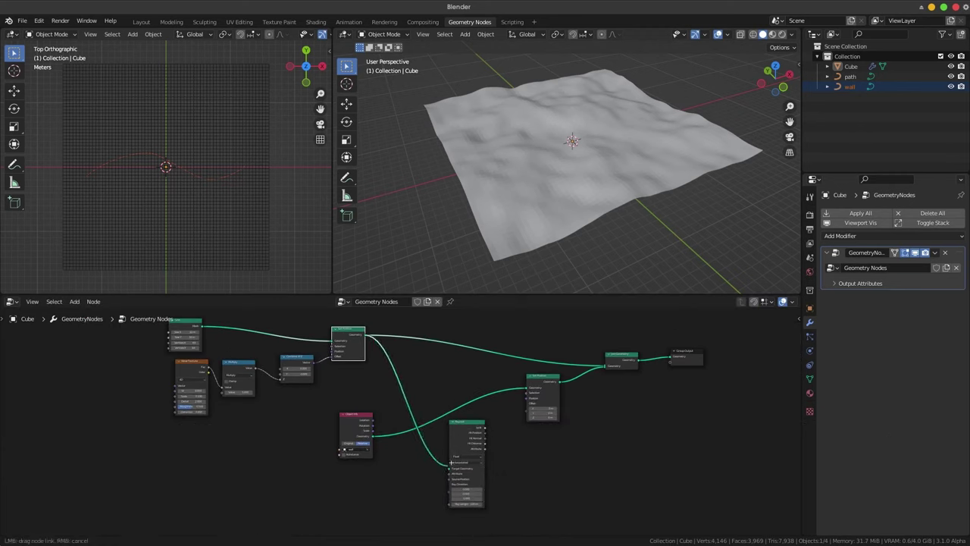
left_click_drag(451, 462, 451, 464)
scroll(497, 455, "up", 2)
Feed Raycast's Hit Position into the wall Set Position's Position input.
left_click_drag(479, 417, 488, 417)
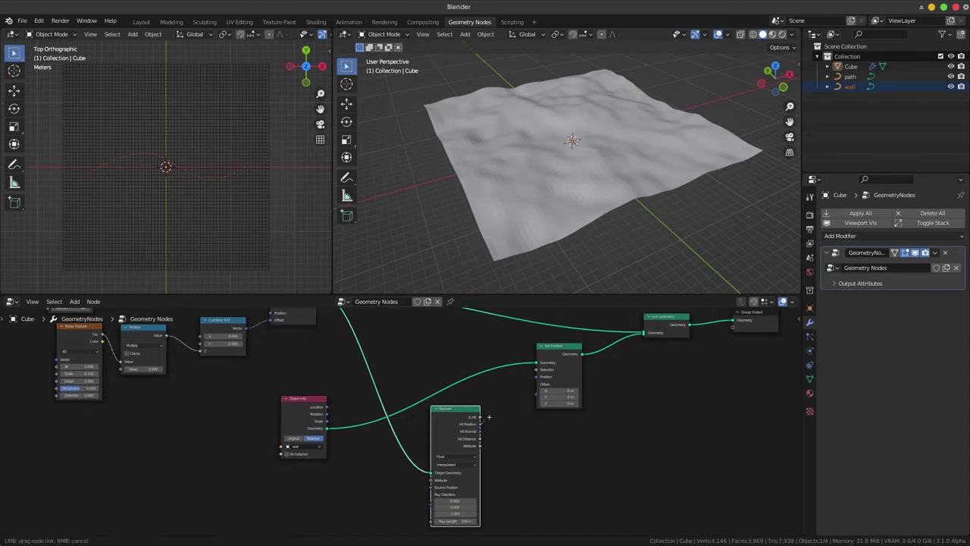
left_click_drag(535, 376, 536, 377)
middle_click_drag(567, 189, 567, 299)
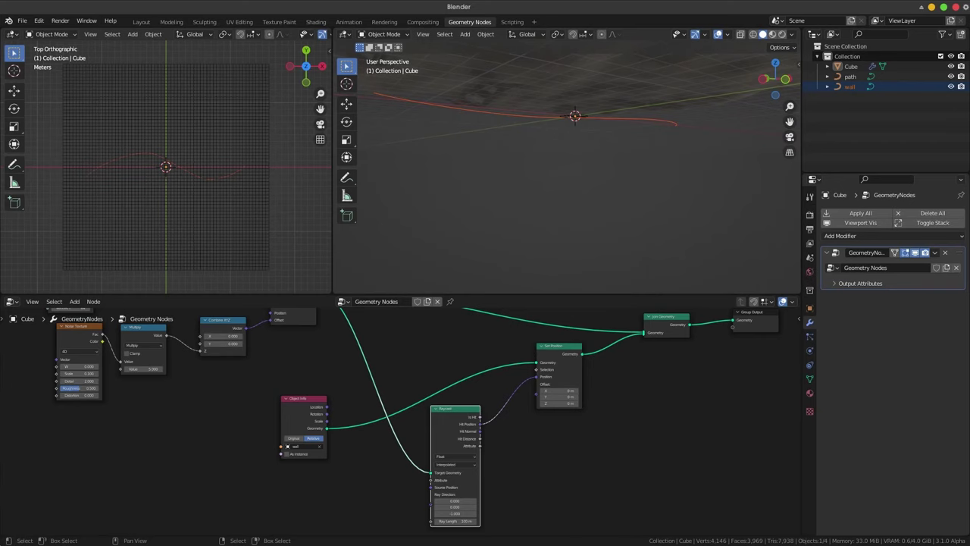
key("Home")
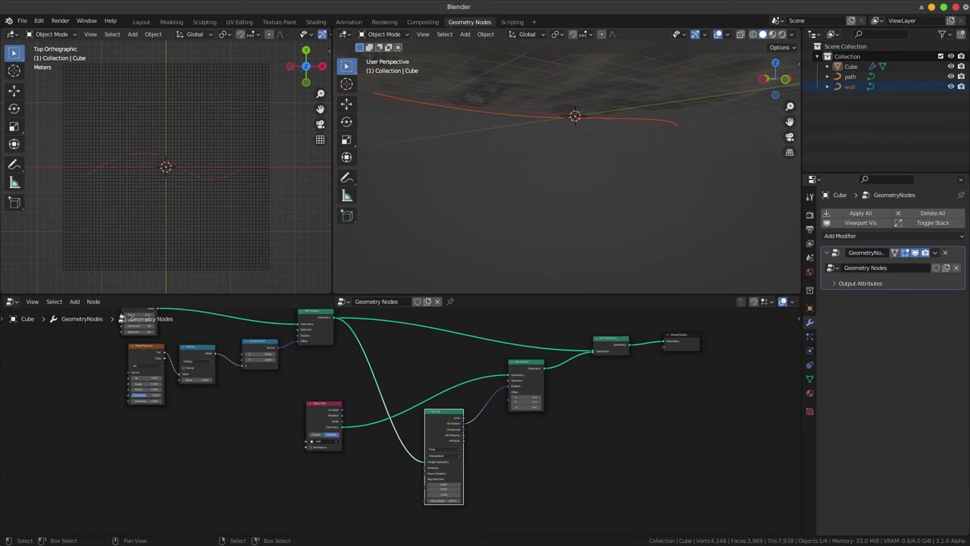
mouse_move(513, 396)
left_mouse_down()
mouse_move(489, 416)
mouse_move(514, 402)
mouse_move(497, 400)
left_mouse_up()
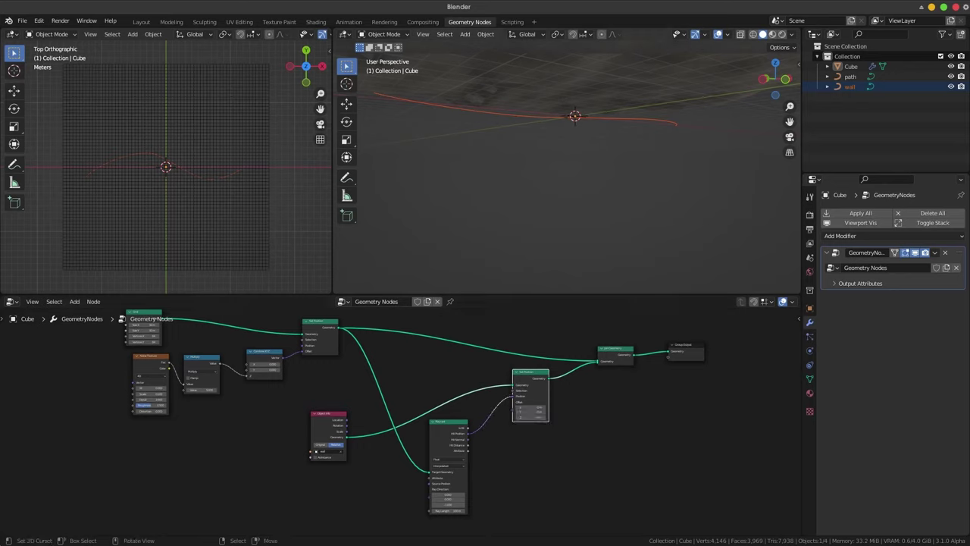
middle_click_drag(576, 190, 607, 152)
Set the Raycast ray direction Z to 1 and move the Object Info node down-left.
middle_click_drag(576, 189, 577, 152)
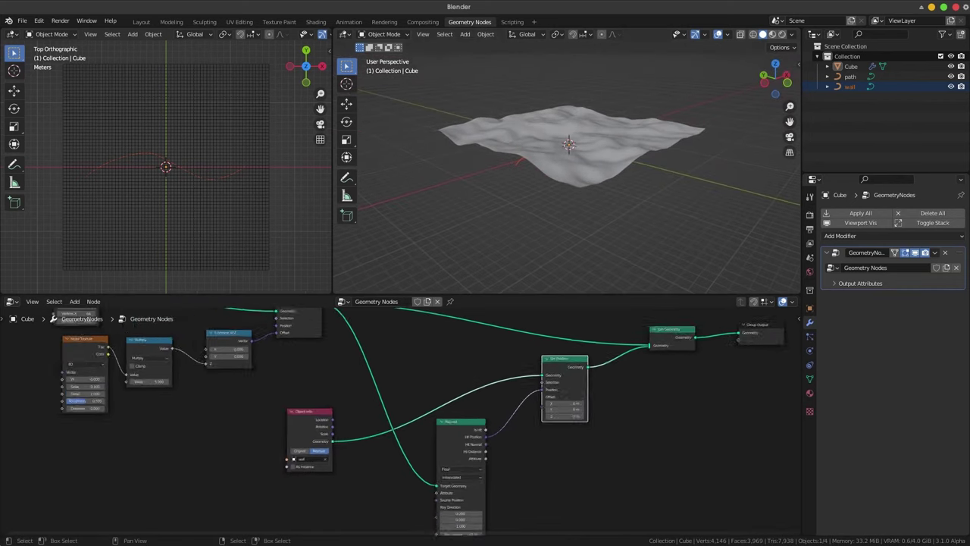
scroll(485, 455, "up", 4)
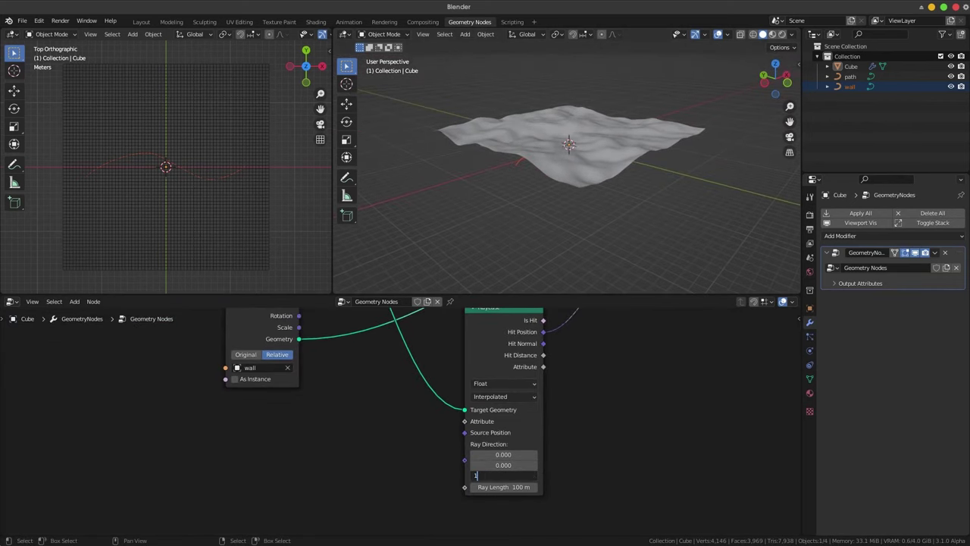
key("Return")
scroll(568, 174, "up", 3)
key("Home")
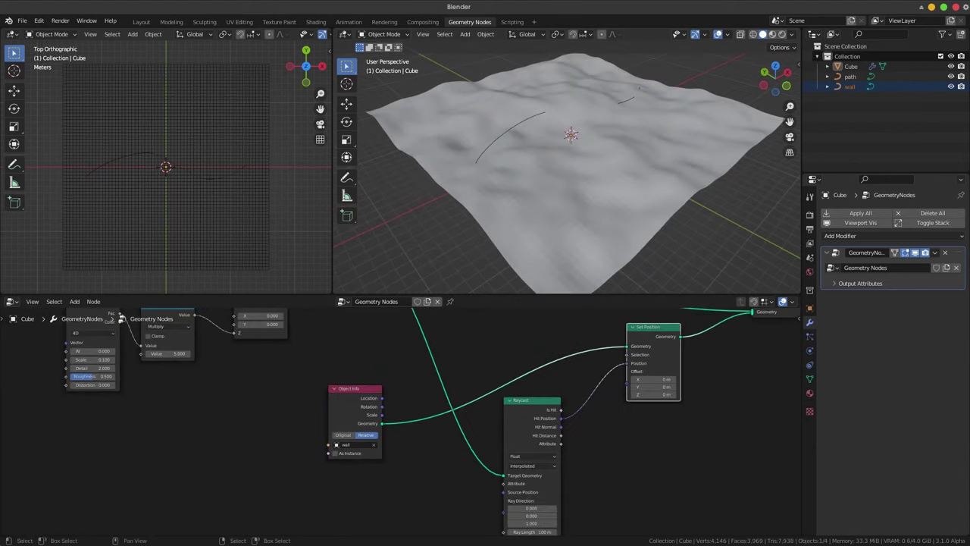
left_click_drag(354, 388, 317, 400)
scroll(404, 318, "down", 1)
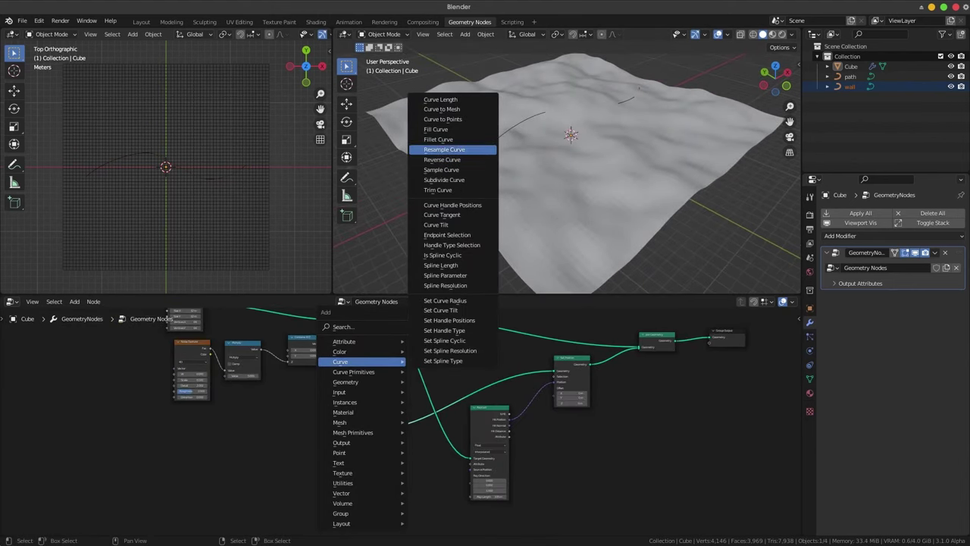
Insert a Length-mode Resample Curve node between the wall's Object Info and Set Position.
left_click(448, 149)
left_click(402, 422)
scroll(402, 425, "up", 1)
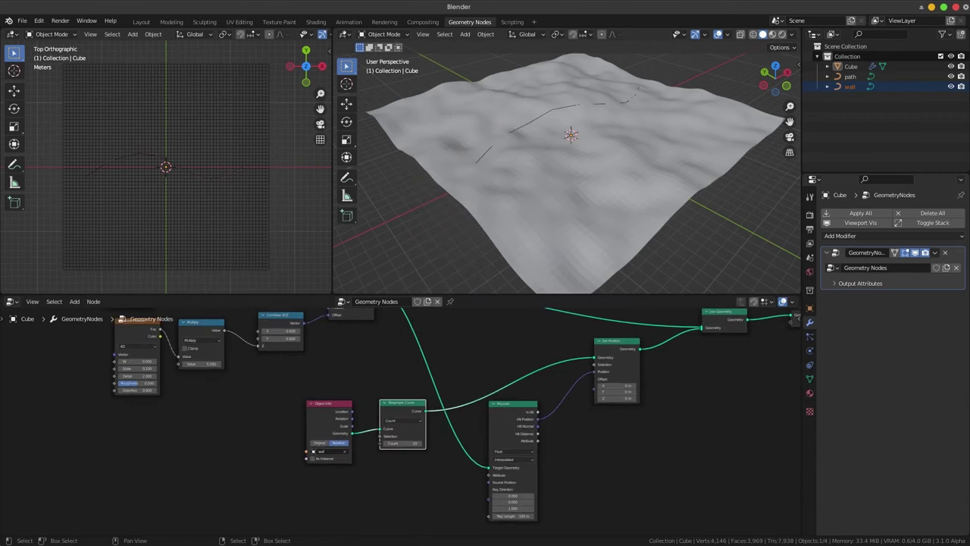
mouse_move(566, 175)
middle_mouse_down()
mouse_move(576, 151)
mouse_move(591, 156)
mouse_move(595, 220)
middle_mouse_up()
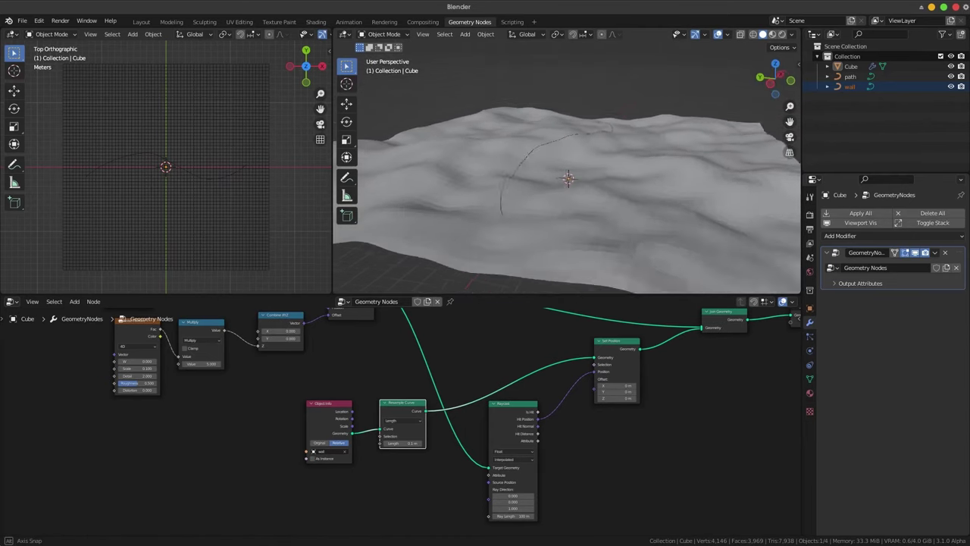
scroll(379, 447, "down", 3)
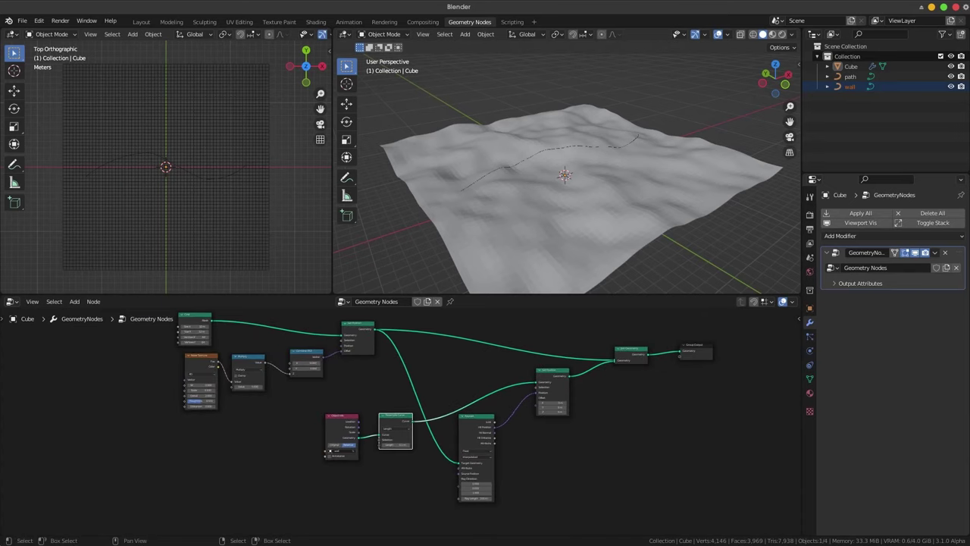
Move the wall nodes to the bottom and place Raycast beside the terrain nodes.
left_click_drag(396, 416, 420, 498)
left_click_drag(552, 371, 568, 476)
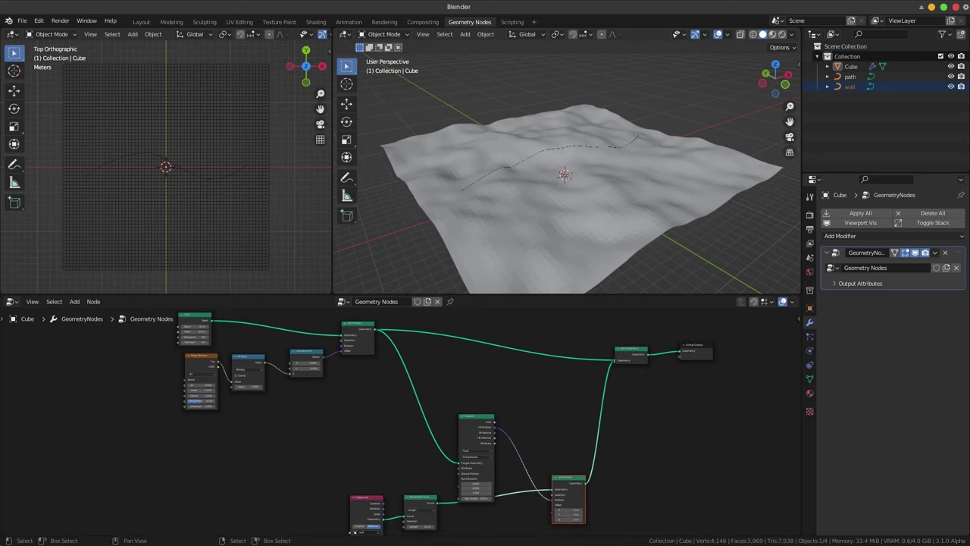
mouse_move(455, 466)
left_mouse_down()
mouse_move(400, 413)
mouse_move(252, 411)
mouse_move(278, 416)
left_mouse_up()
scroll(400, 413, "down", 2)
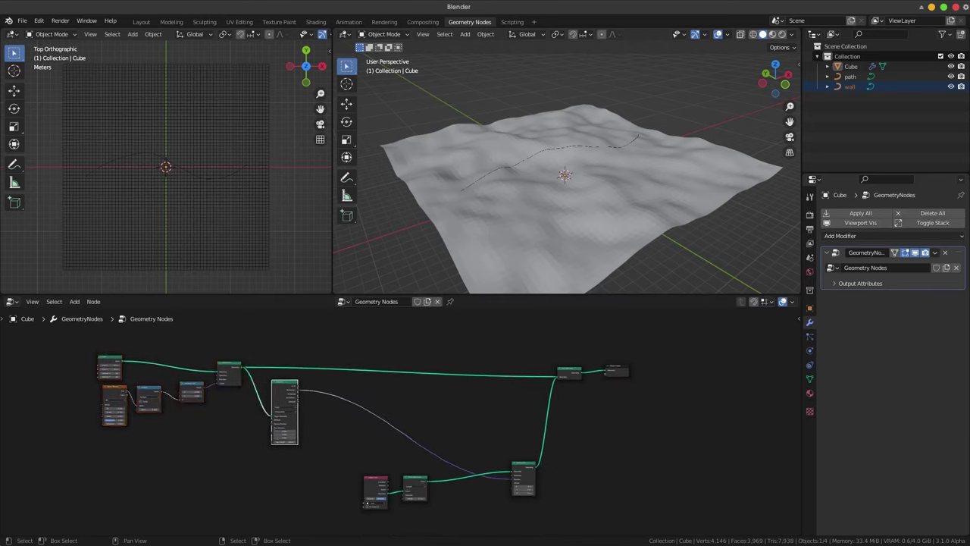
middle_click_drag(363, 424, 357, 417)
left_click_drag(277, 403, 217, 403)
scroll(455, 424, "up", 2)
Box-select the three lower nodes and move them left and closer together.
left_click_drag(304, 398, 558, 485)
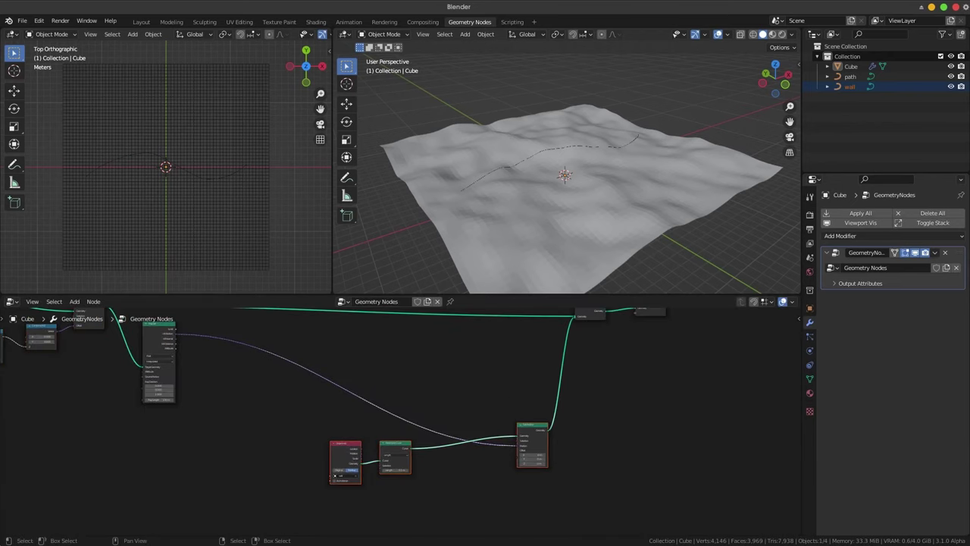
left_click_drag(530, 447, 416, 403)
key("Return")
scroll(402, 417, "up", 1)
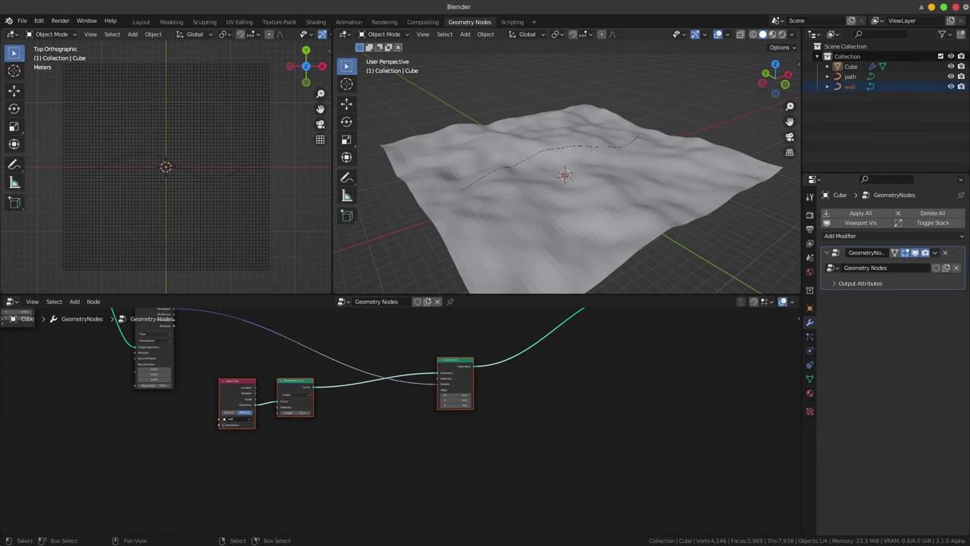
key("g")
key("Return")
middle_click_drag(370, 354, 394, 412)
key("shift+a")
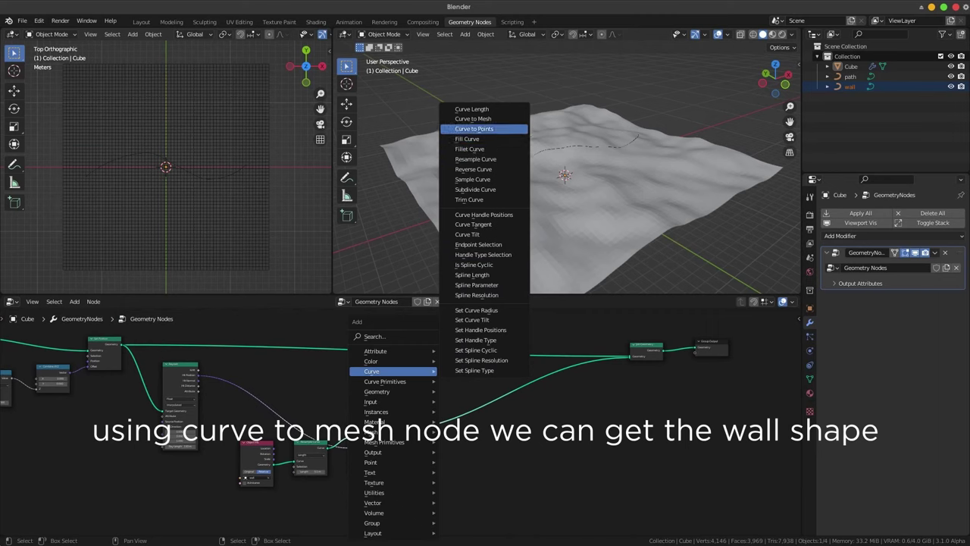
Add a Curve to Mesh node after Set Position.
left_click(473, 119)
left_click(447, 417)
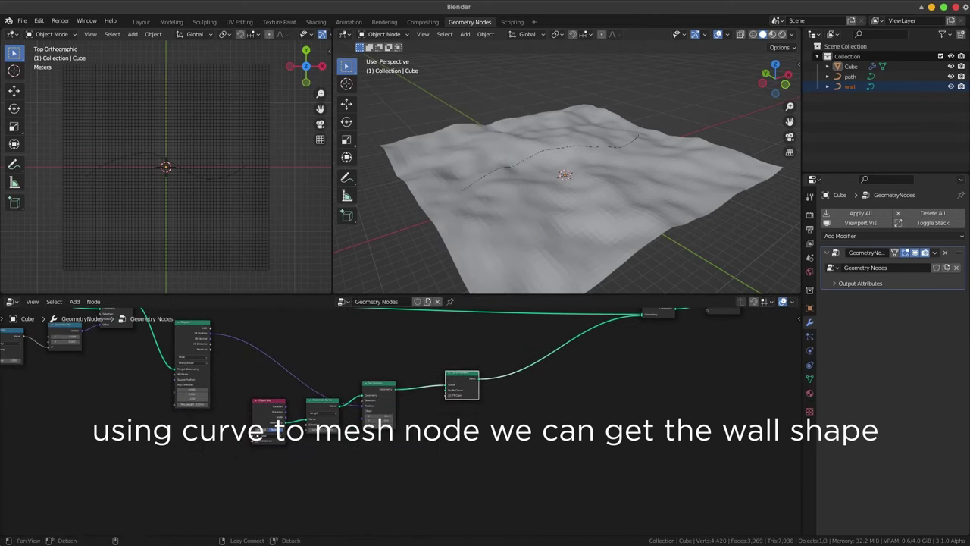
scroll(447, 417, "up", 2)
left_click_drag(478, 362, 494, 376)
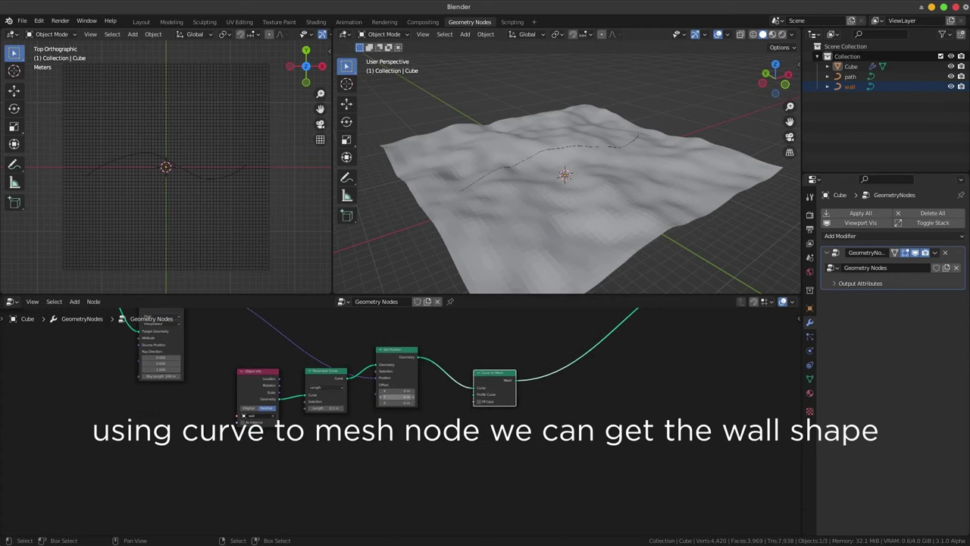
Add a Curve Line primitive below the node chain.
key("shift+a")
mouse_move(369, 381)
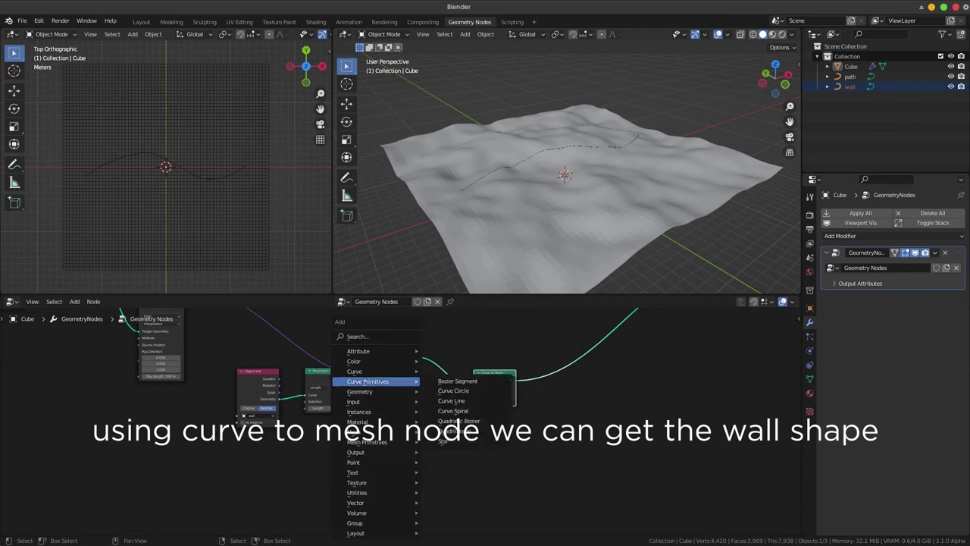
left_click(452, 400)
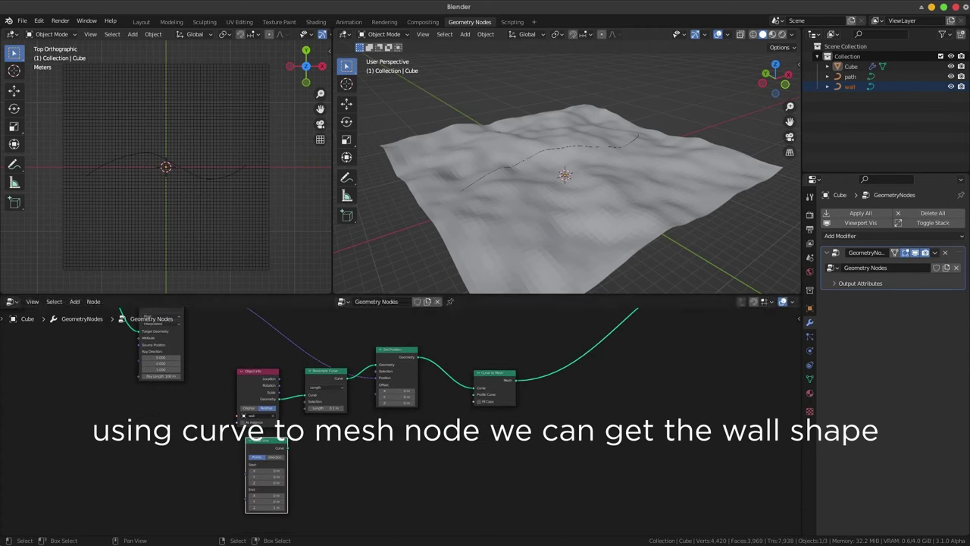
left_click(267, 447)
scroll(267, 447, "up", 1)
scroll(288, 455, "up", 1)
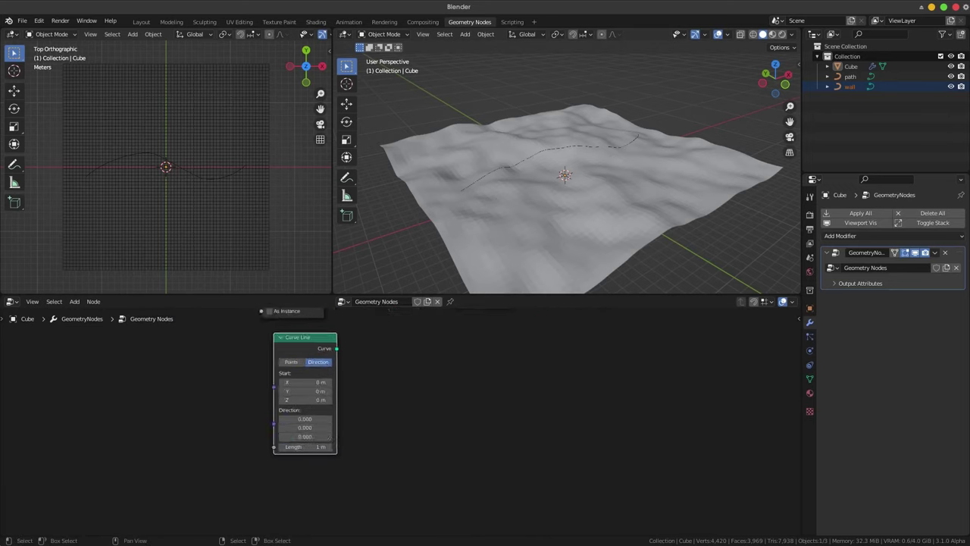
middle_click_drag(303, 379, 281, 451)
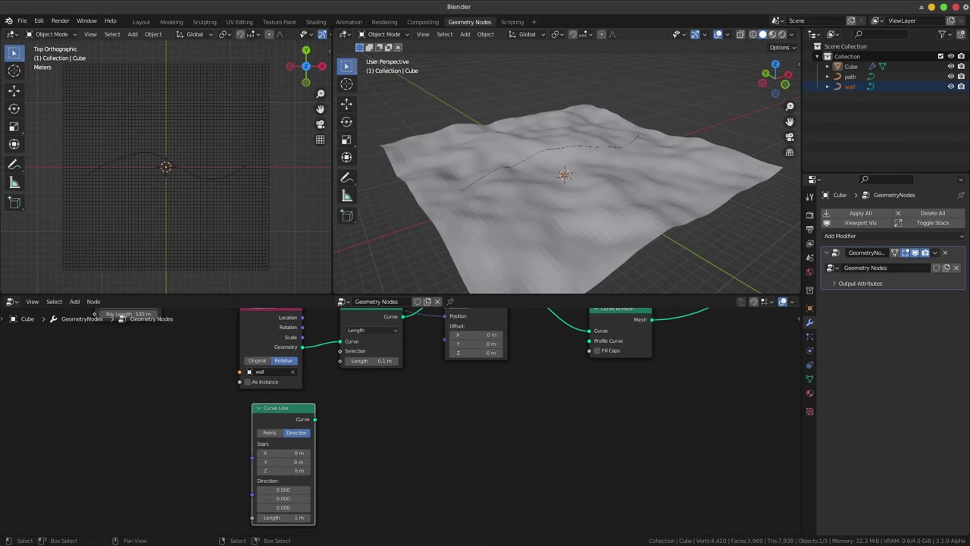
Link the Curve Line to Profile Curve with start Y 0, direction -Y and length 2 m.
left_click_drag(303, 419, 590, 340)
scroll(345, 444, "up", 2)
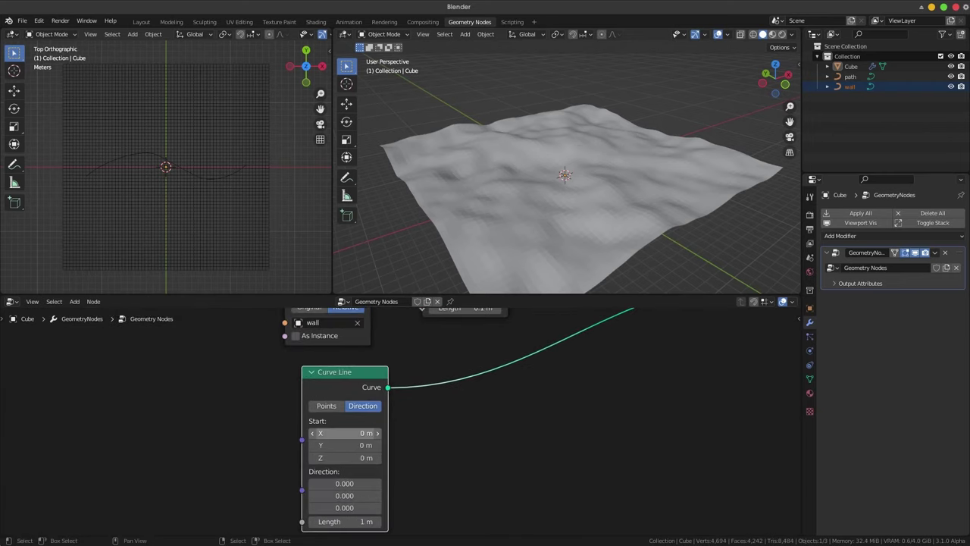
key("BackSpace")
middle_click_drag(344, 496, 349, 472)
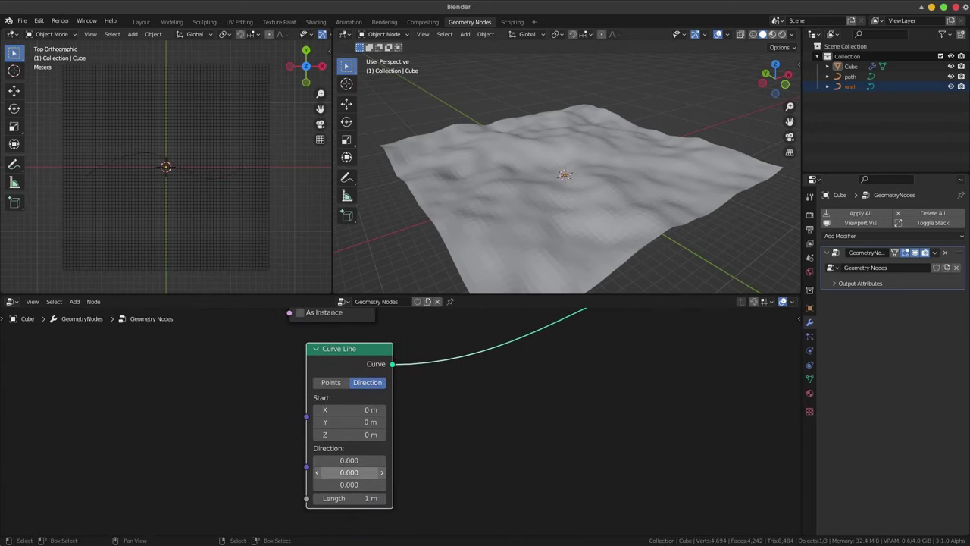
left_click_drag(349, 473, 318, 472)
type("2")
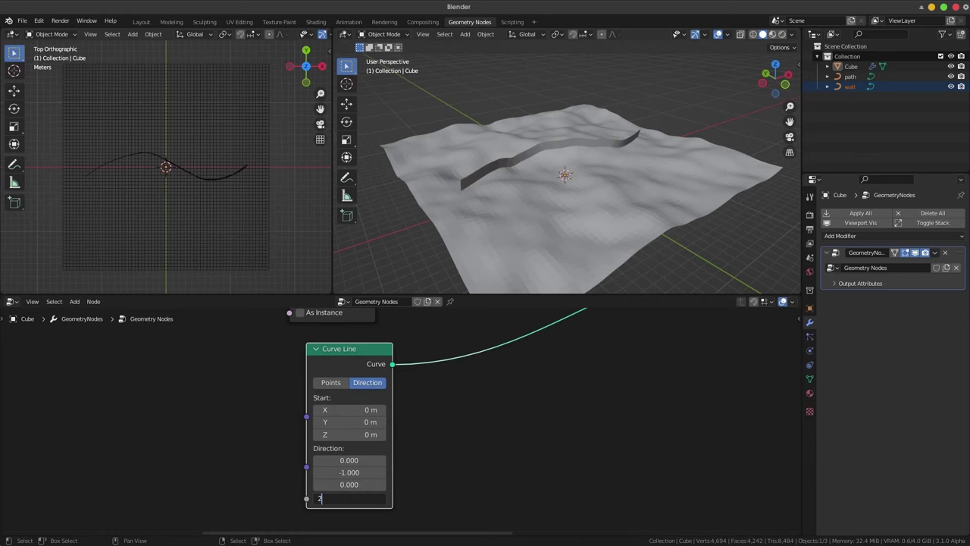
key("Return")
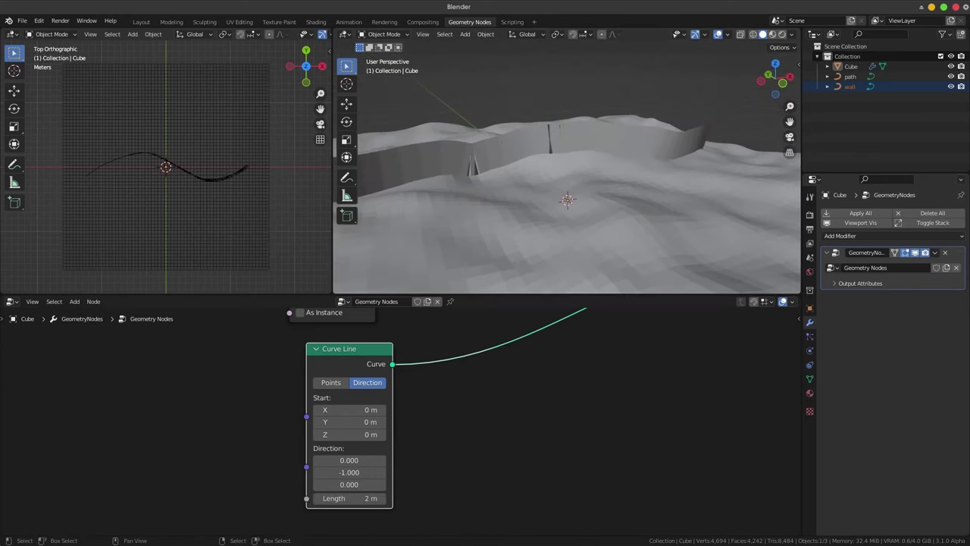
Insert a duplicate Resample Curve node between Curve Line and the profile input.
scroll(399, 421, "down", 3)
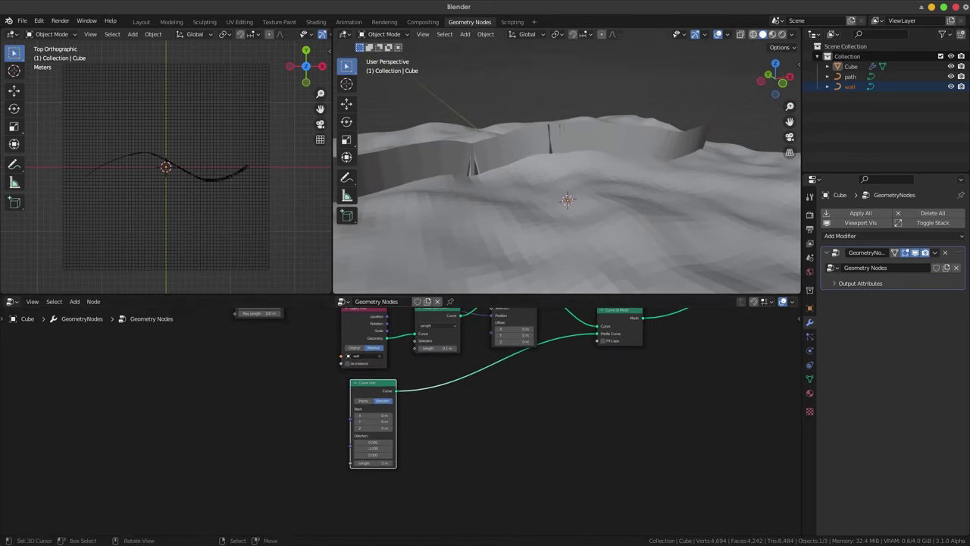
key("shift+z")
key("shift+z")
middle_click_drag(455, 379, 429, 453)
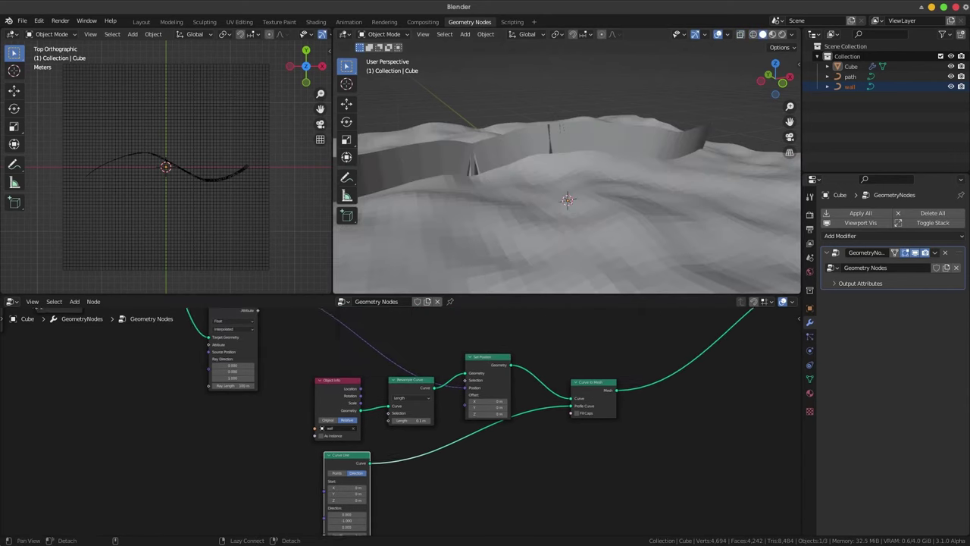
key("shift+d")
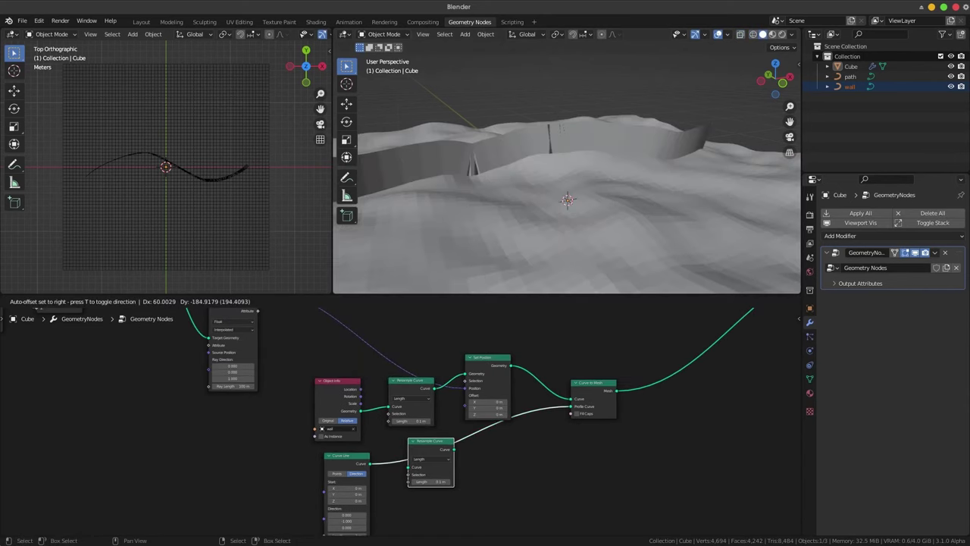
left_click(418, 474)
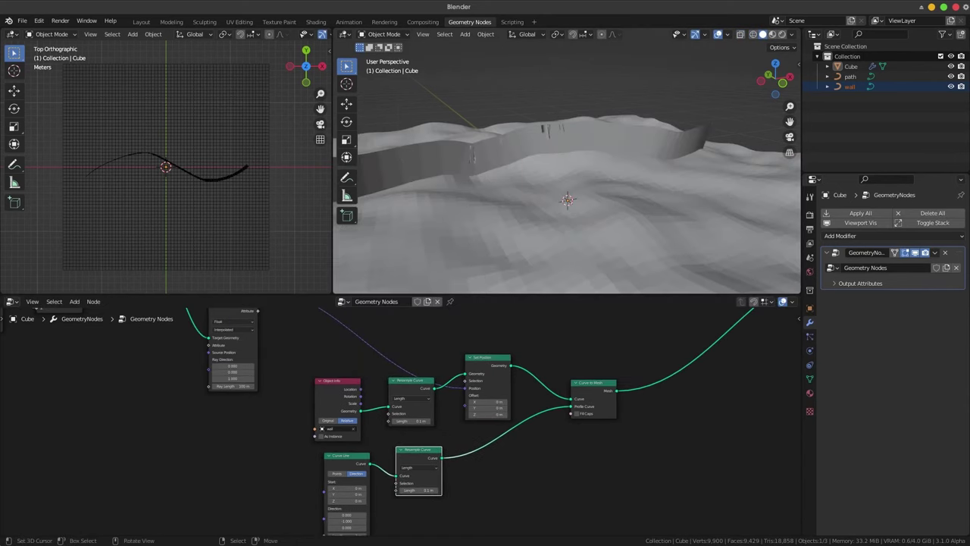
Inspect the wall in wireframe and solid shading, and shift the output-end nodes right.
key("shift+z")
middle_click_drag(568, 197, 531, 204)
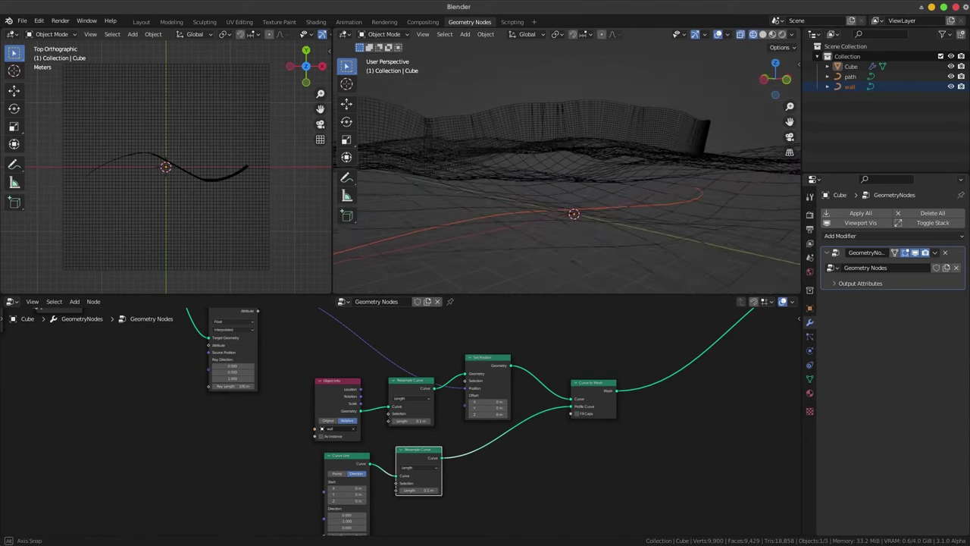
key("shift+z")
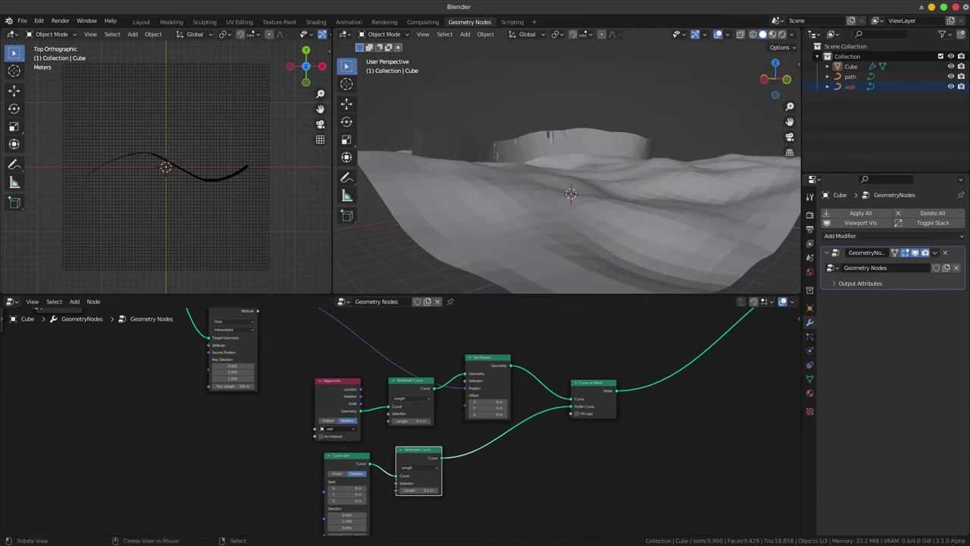
middle_click_drag(568, 174, 576, 220)
scroll(227, 516, "down", 5)
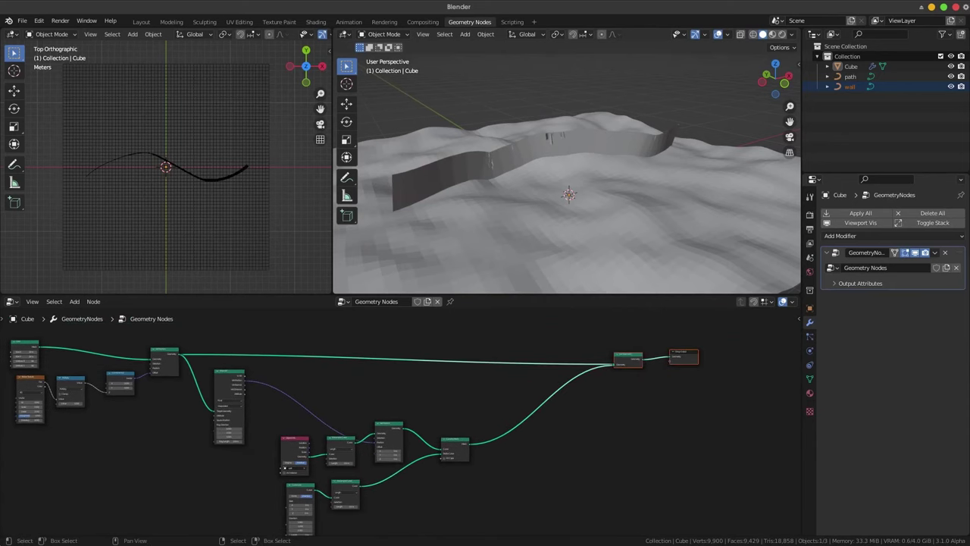
left_click_drag(627, 355, 720, 358)
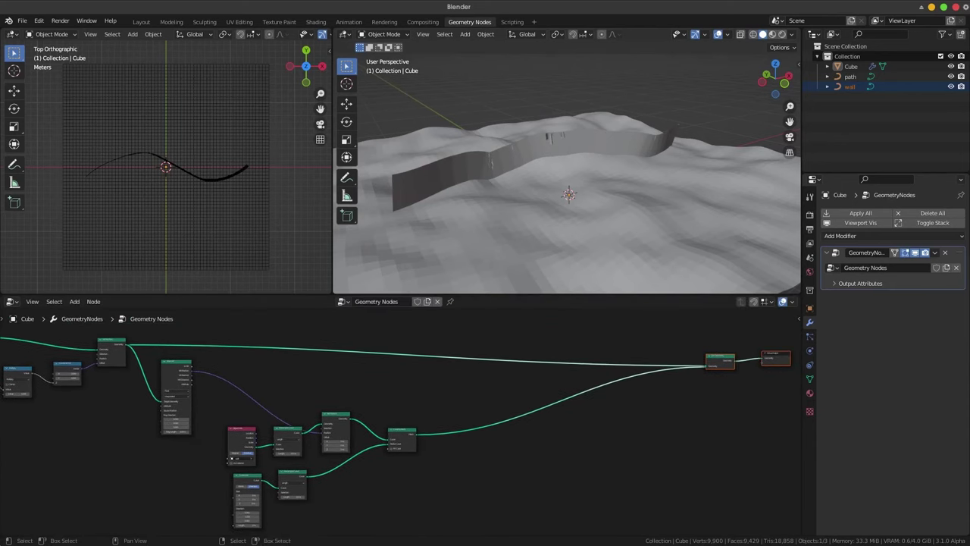
key("shift+a")
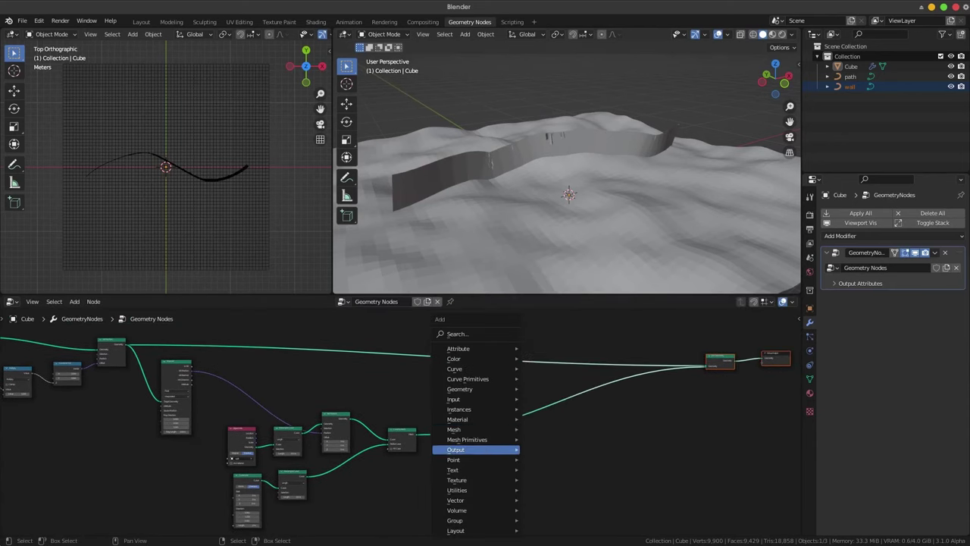
Add a Distribute Points on Faces node after Curve to Mesh.
mouse_move(478, 460)
left_click(560, 468)
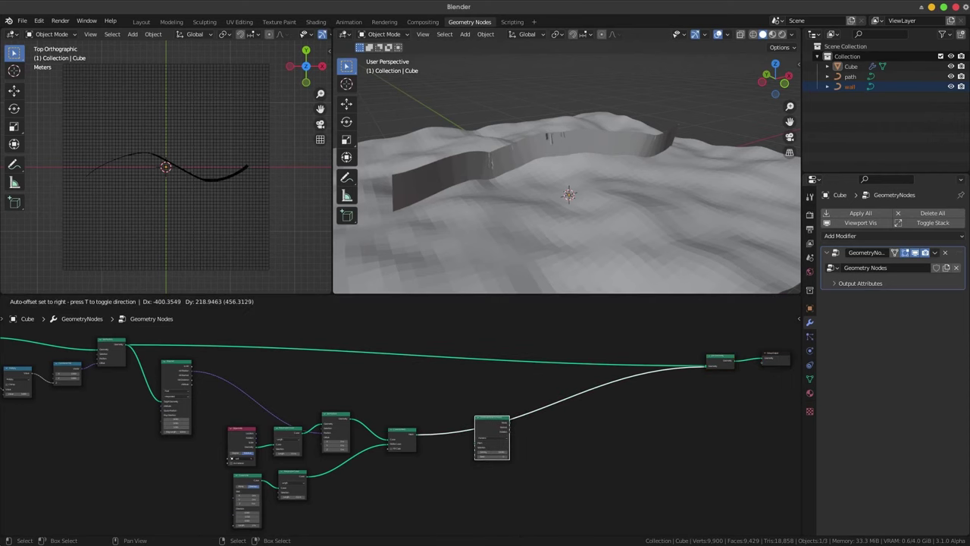
left_click(493, 424)
key("shift+a")
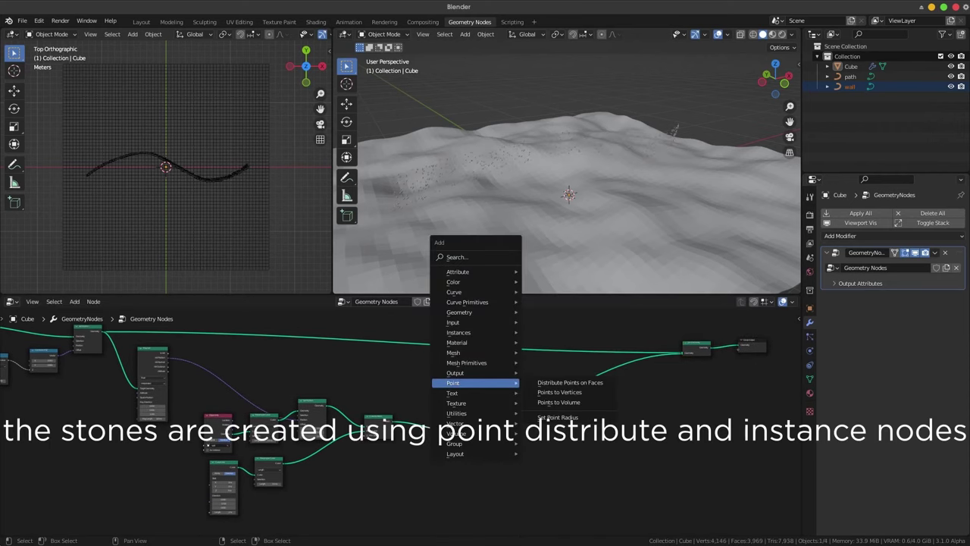
left_click(570, 382)
left_click(465, 412)
scroll(561, 410, "up", 3)
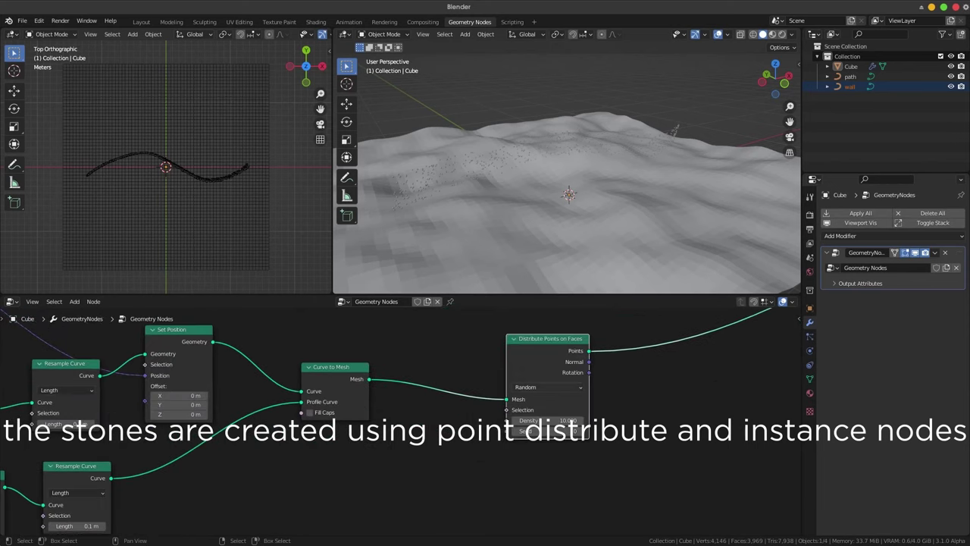
Switch distribution to Poisson Disk with Density Max 1000 and Distance Min 0.4 m.
left_click(548, 386)
left_click(548, 405)
scroll(572, 424, "up", 3)
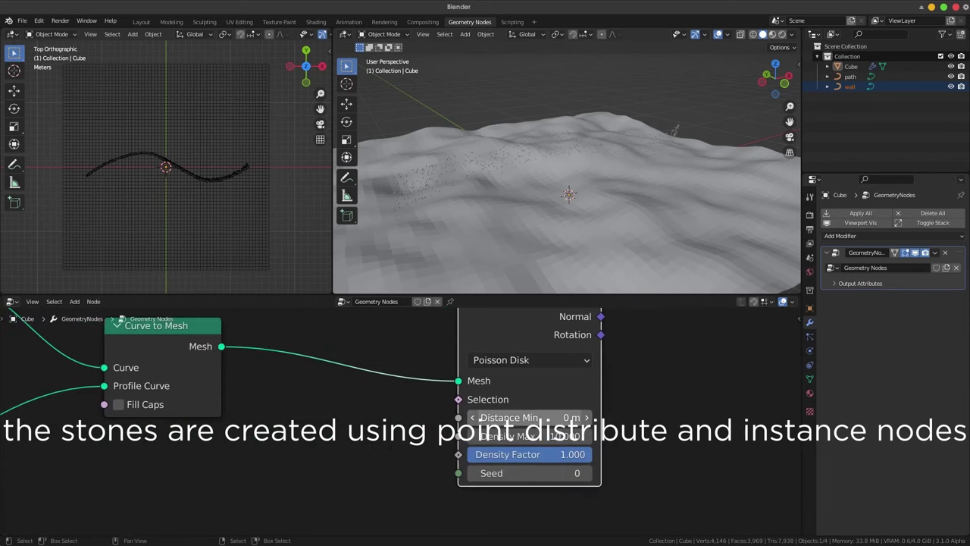
middle_click_drag(569, 197, 622, 204)
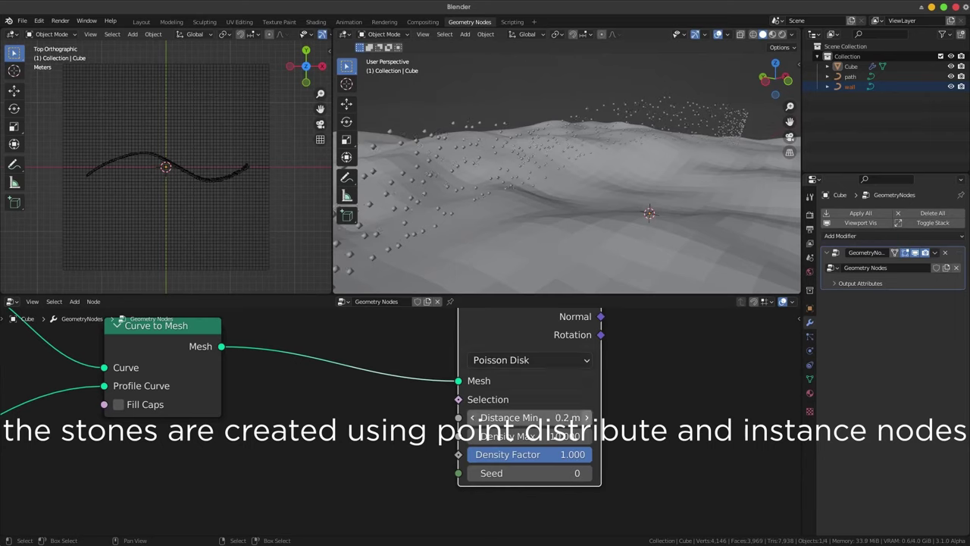
left_click(531, 436)
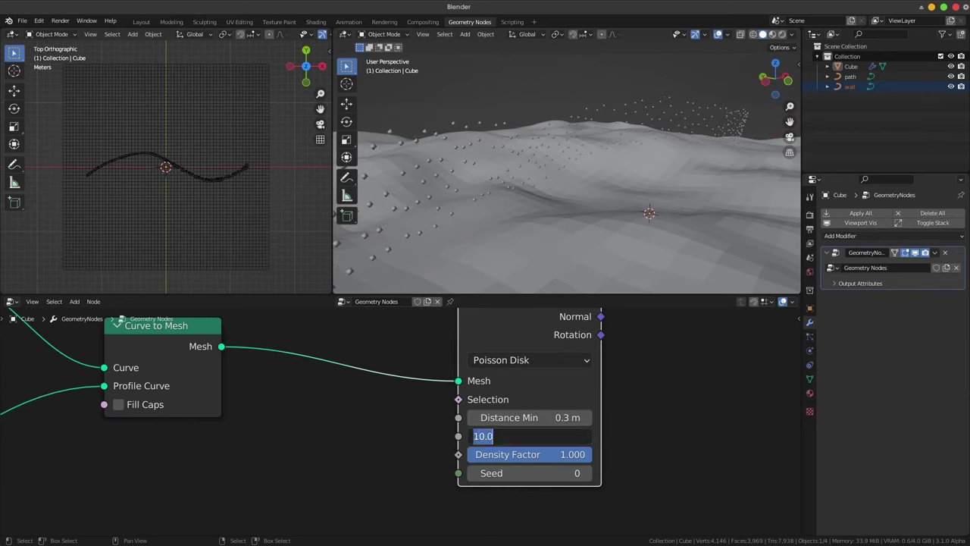
type("1000")
key("Return")
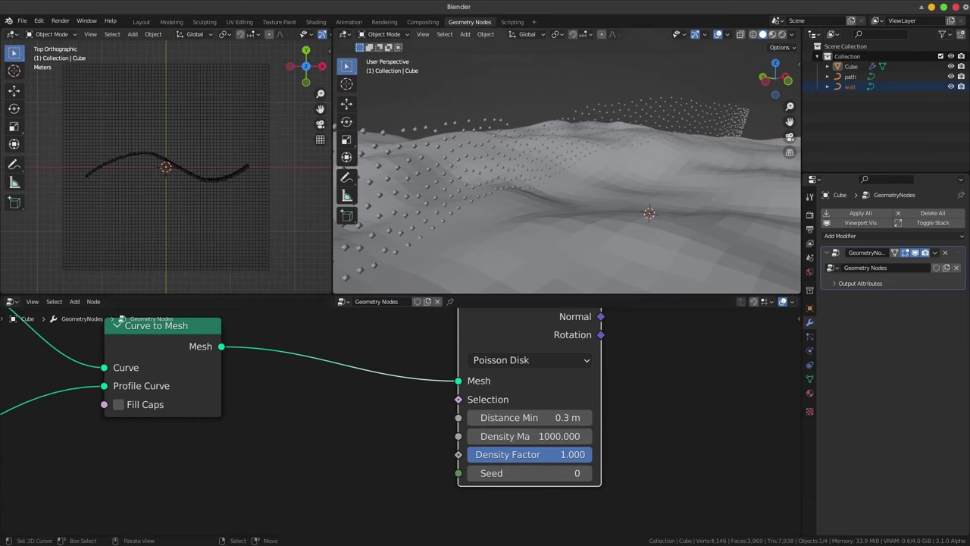
middle_click_drag(568, 198, 636, 174)
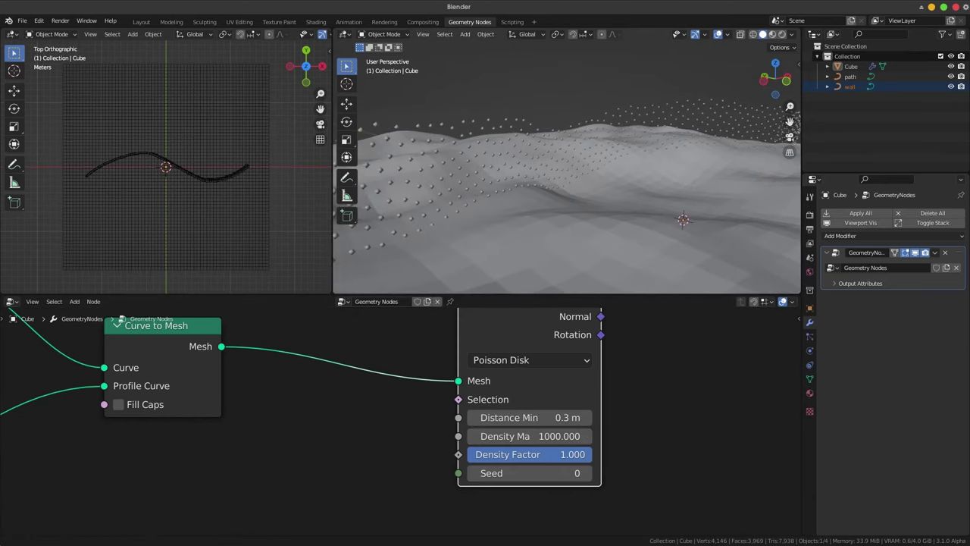
left_click(588, 418)
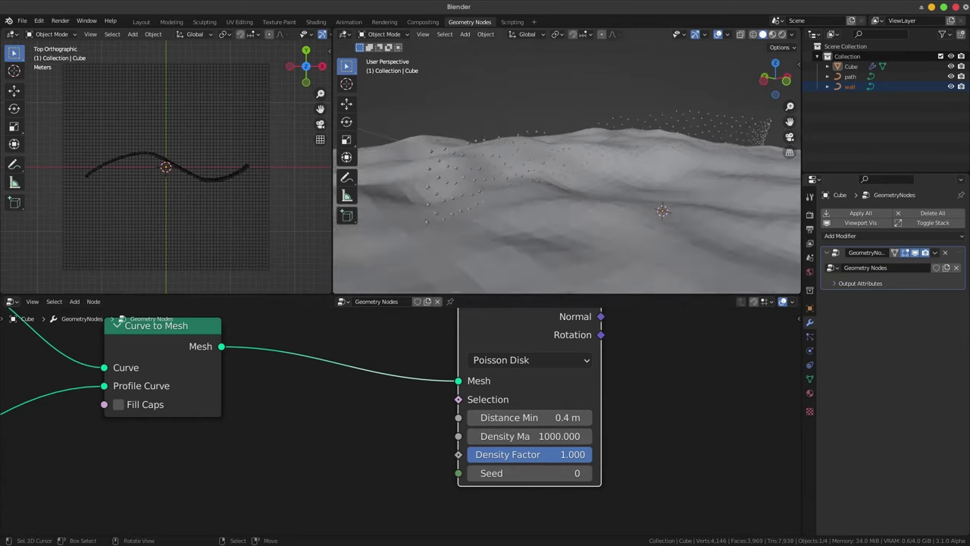
middle_click_drag(569, 197, 606, 190)
middle_click_drag(569, 394, 403, 402)
Drop an Instance on Points node onto the distributed points link.
scroll(455, 394, "down", 3)
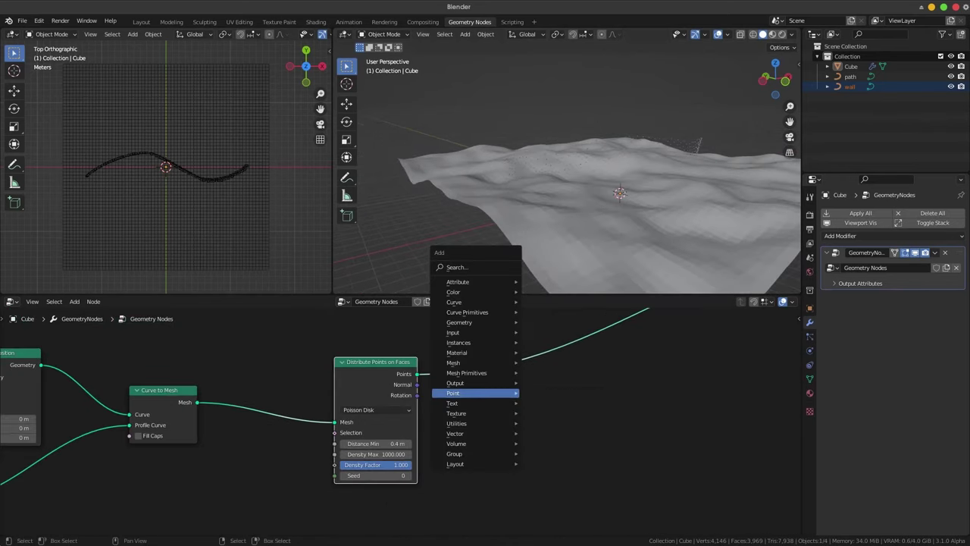
key("shift+a")
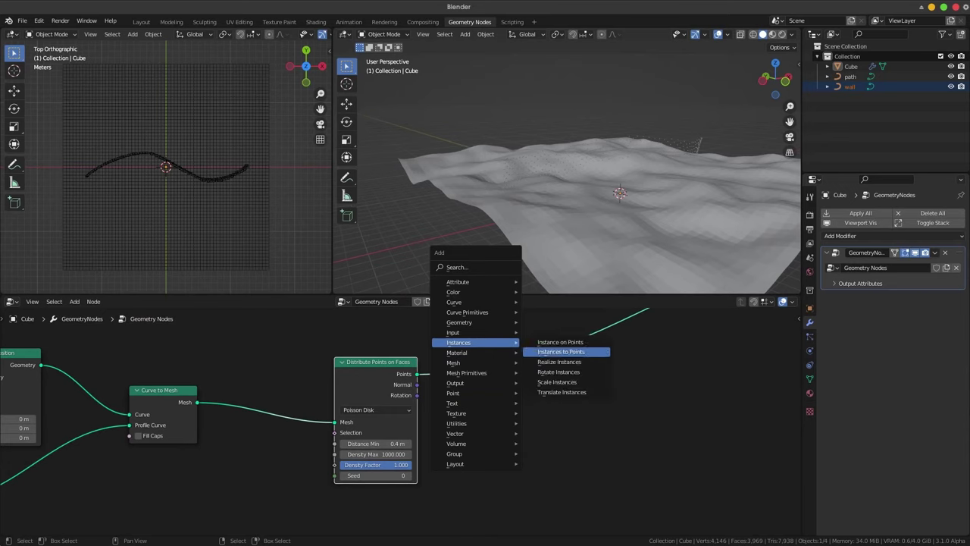
left_click(561, 351)
left_click(599, 357)
middle_click_drag(606, 417, 573, 431)
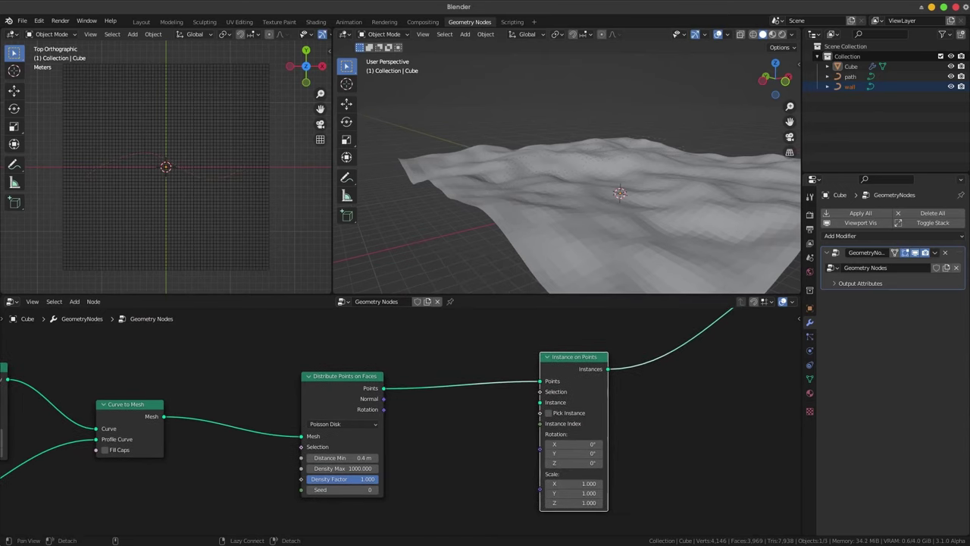
middle_click_drag(535, 376, 523, 368)
Add a Cube primitive and connect it as the instanced geometry.
key("shift+a")
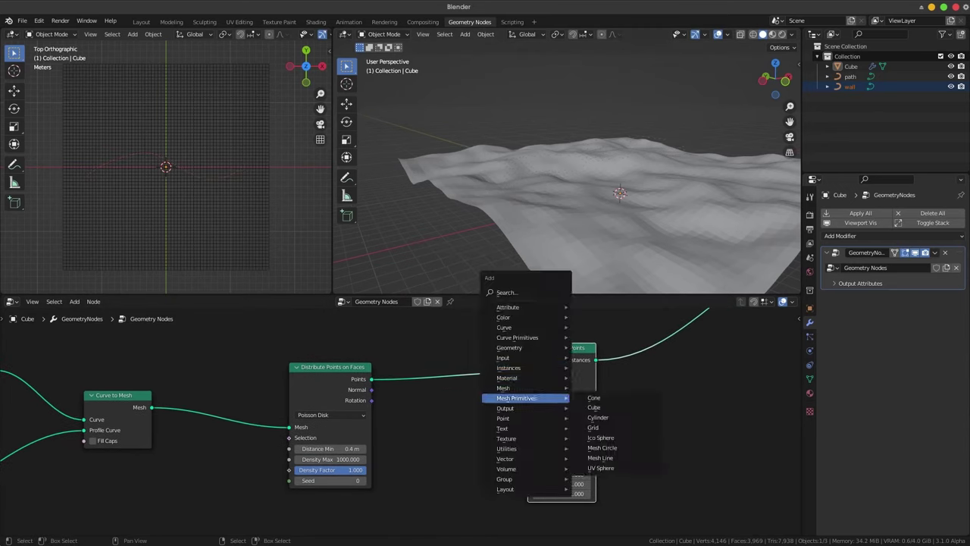
left_click(593, 407)
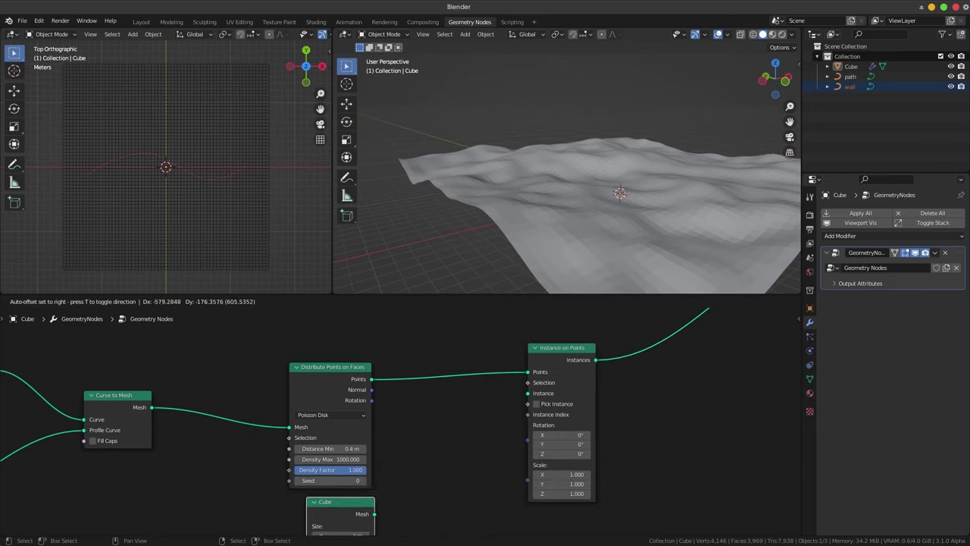
left_click(322, 504)
middle_click_drag(322, 504, 386, 417)
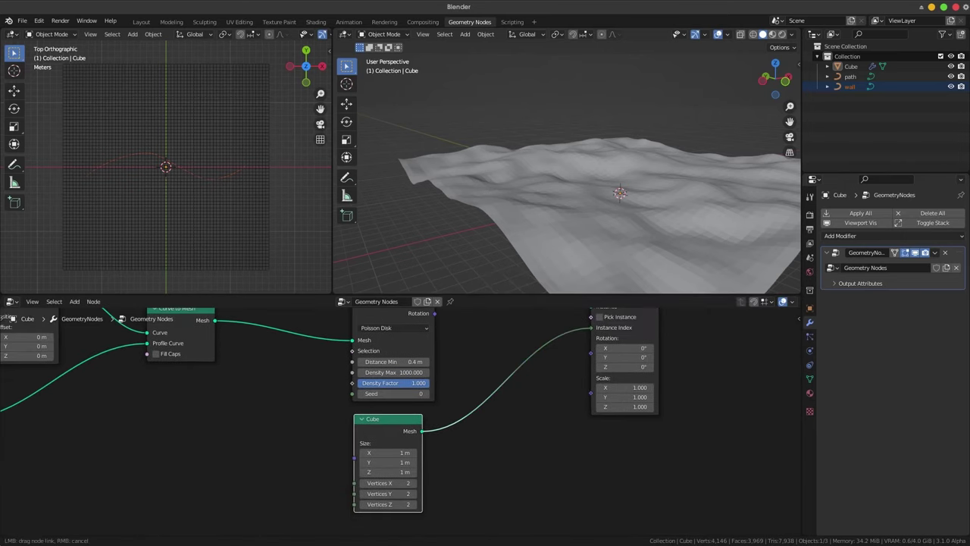
middle_click_drag(470, 364, 470, 437)
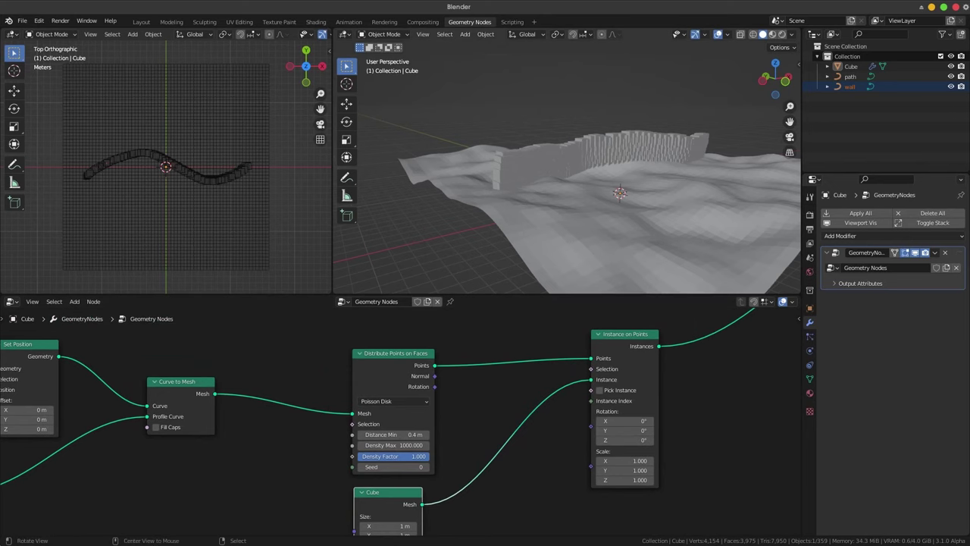
Scale the cube instances down to 0.26 while inspecting the wall.
mouse_move(568, 228)
middle_mouse_down()
mouse_move(576, 190)
mouse_move(591, 182)
middle_mouse_up()
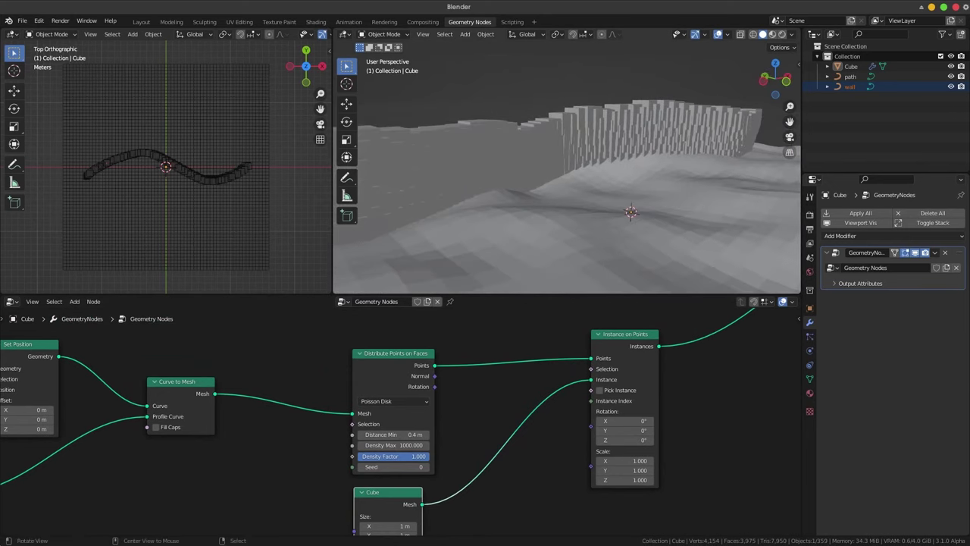
middle_click_drag(626, 431, 583, 415)
left_click(792, 35)
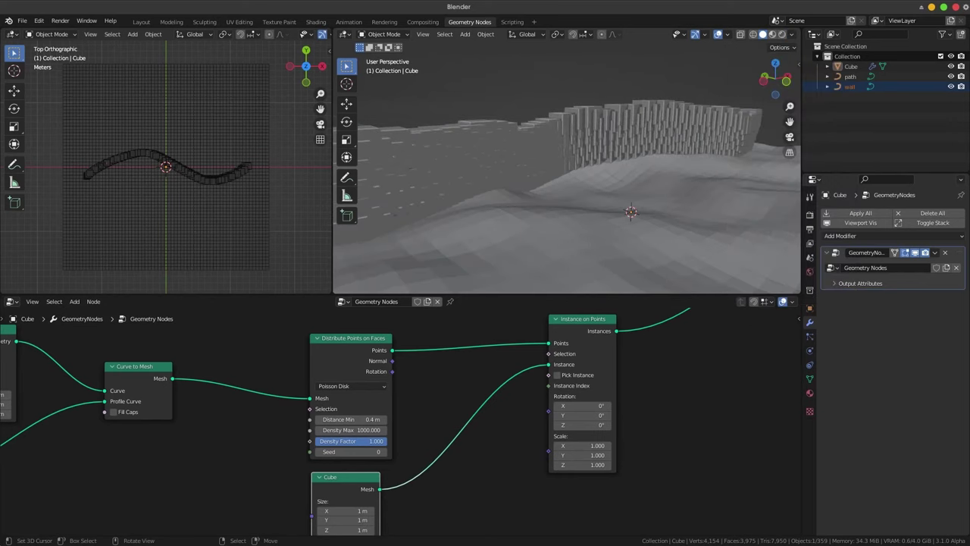
middle_click_drag(576, 190, 531, 197)
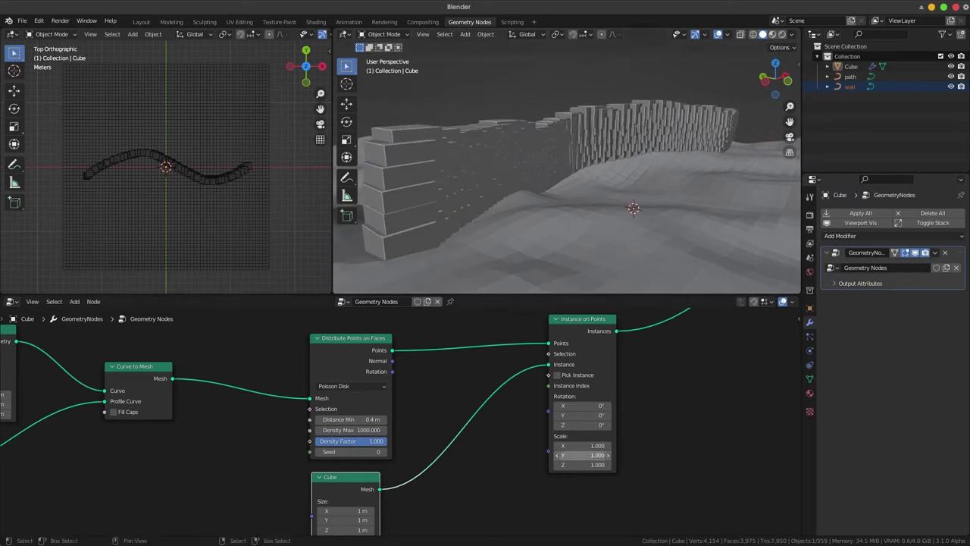
left_click_drag(584, 445, 561, 464)
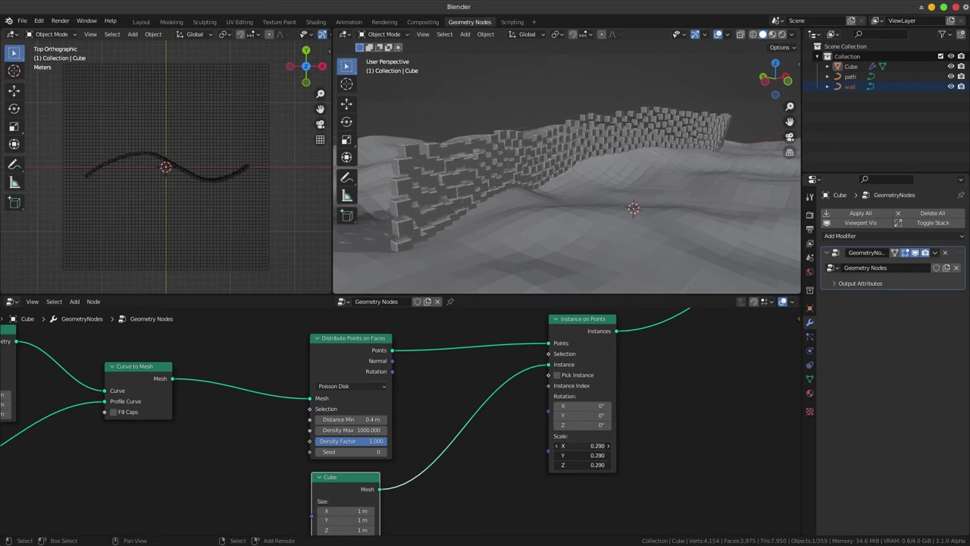
left_click_drag(584, 446, 580, 446)
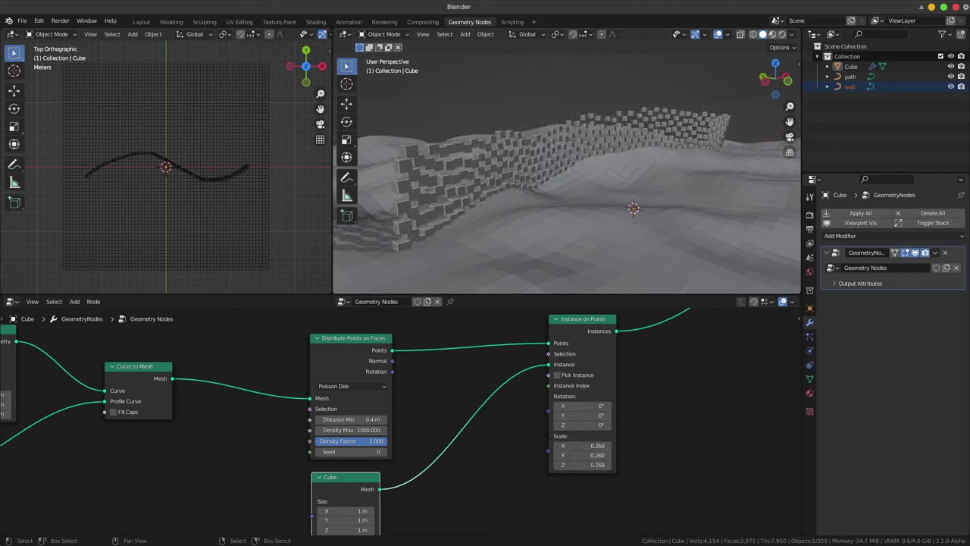
key("shift+a")
mouse_move(422, 369)
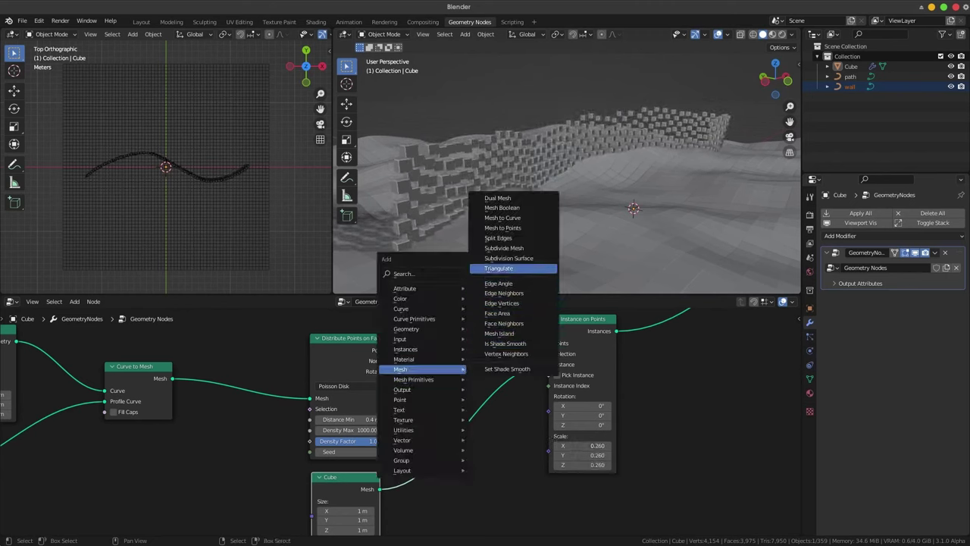
Insert Subdivision Surface (level 3, crease 0.3) before instancing and set scale to 0.45.
left_click(509, 258)
left_click(448, 460)
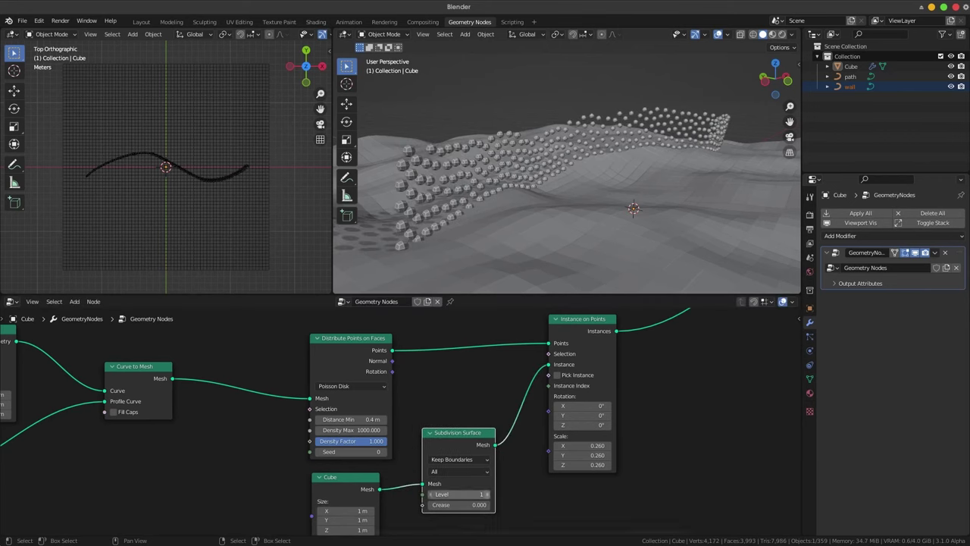
left_click_drag(459, 494, 474, 494)
type(".3")
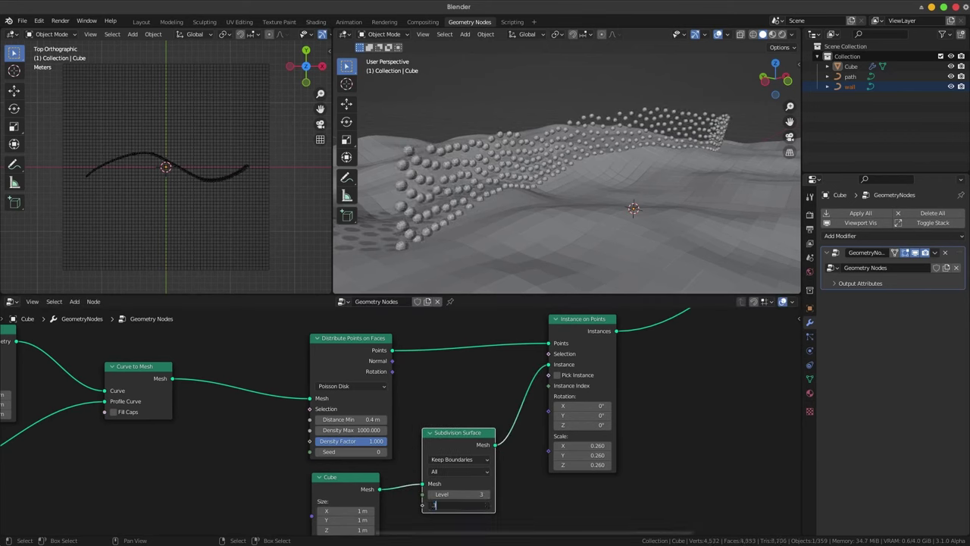
key("Return")
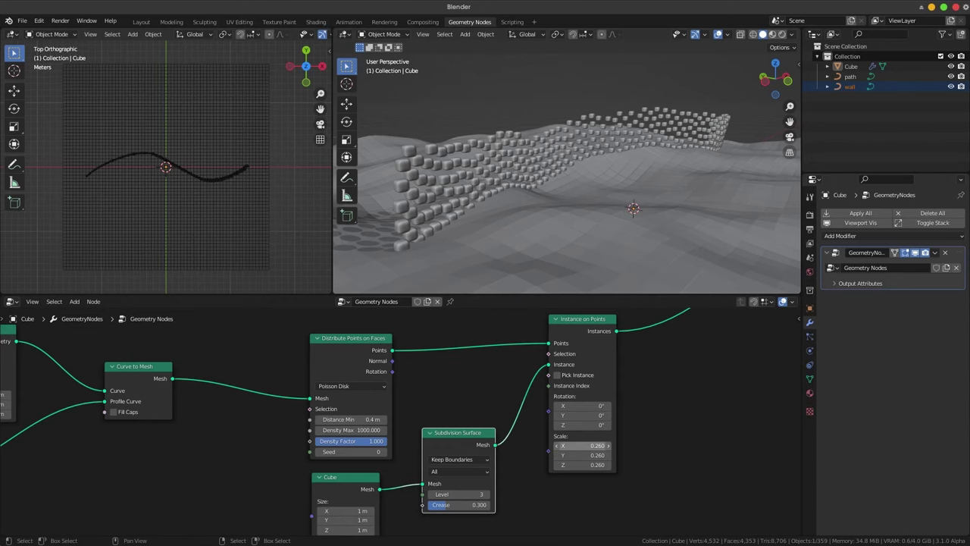
left_click_drag(583, 446, 598, 446)
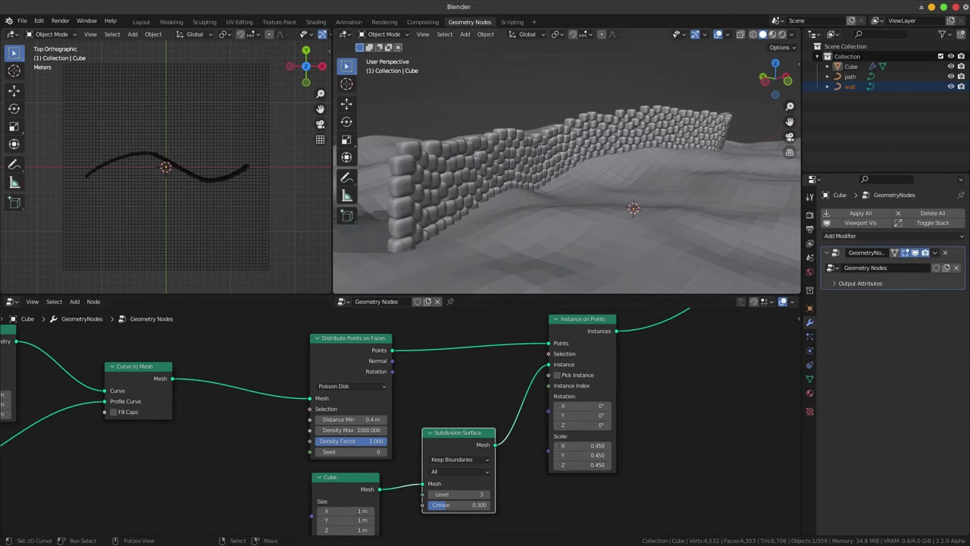
middle_click_drag(568, 174, 531, 182)
scroll(398, 420, "down", 3)
Box-select the node group and move it left to make room.
left_click_drag(492, 371, 524, 361)
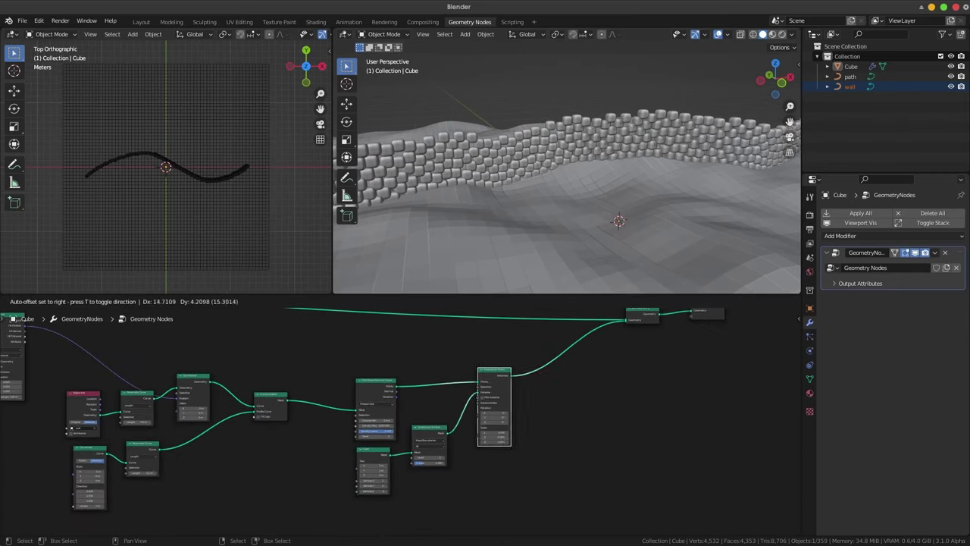
left_click_drag(347, 359, 466, 476)
left_click_drag(375, 380, 341, 381)
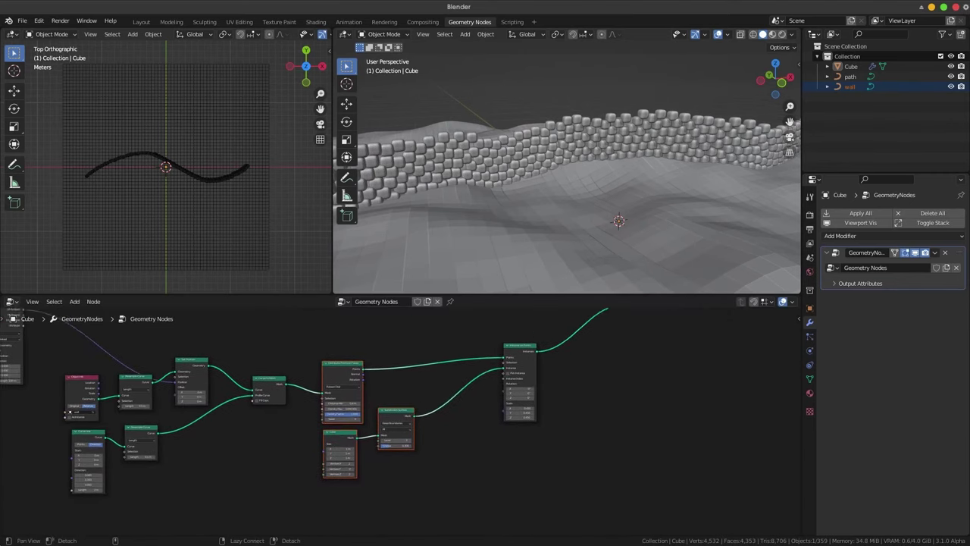
middle_click_drag(511, 412, 477, 377)
key("shift+a")
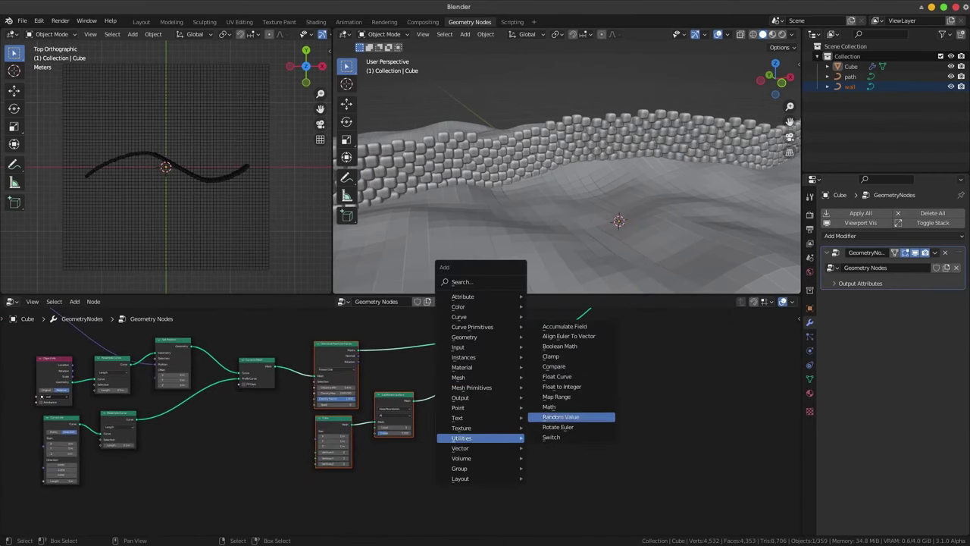
mouse_move(462, 438)
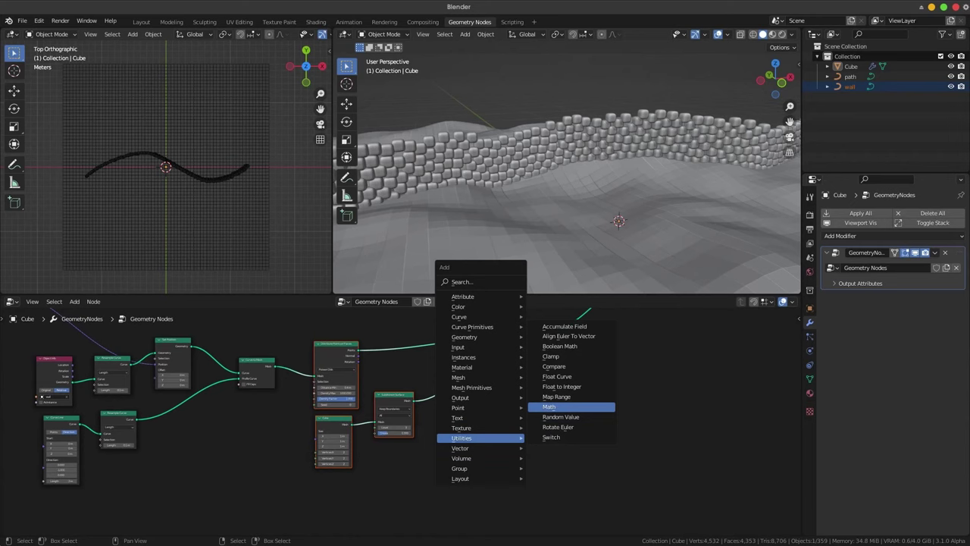
Add a Vector Random Value node and link it to the instance scale.
left_click(561, 416)
left_click(473, 425)
scroll(474, 424, "up", 2)
left_click(513, 417)
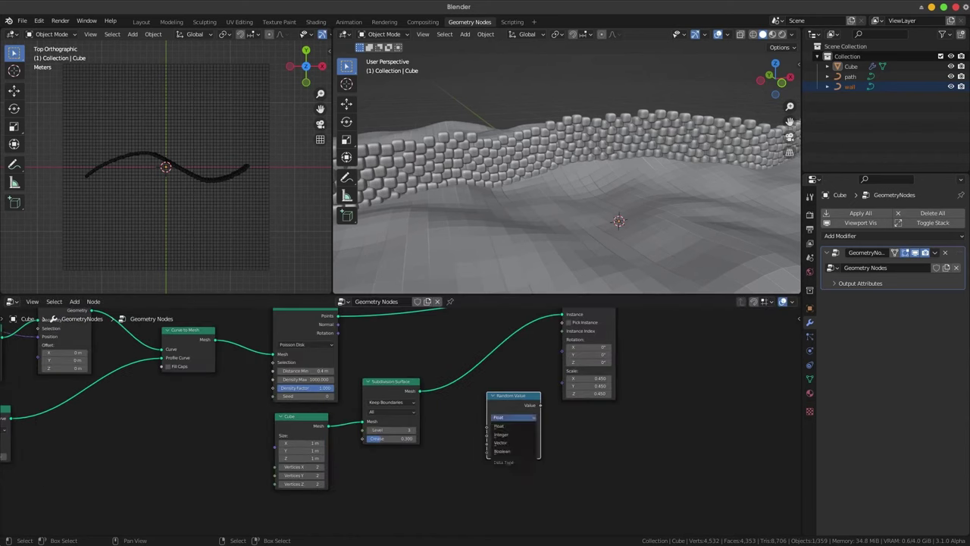
left_click(500, 443)
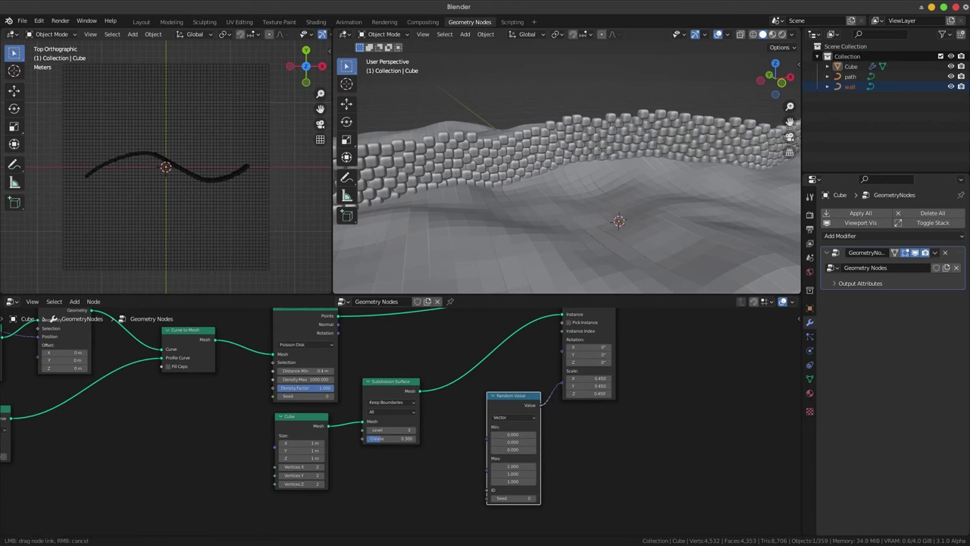
left_click_drag(562, 381, 564, 371)
left_click_drag(515, 395, 509, 385)
Set all six Min and Max fields together to 0.35, then nudge them up.
scroll(523, 409, "up", 2)
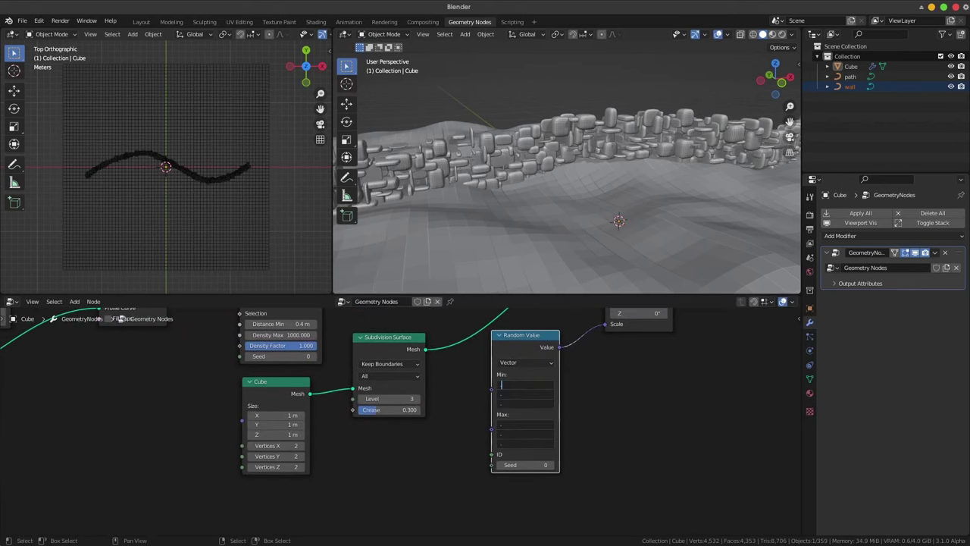
type("0.200")
key("Return")
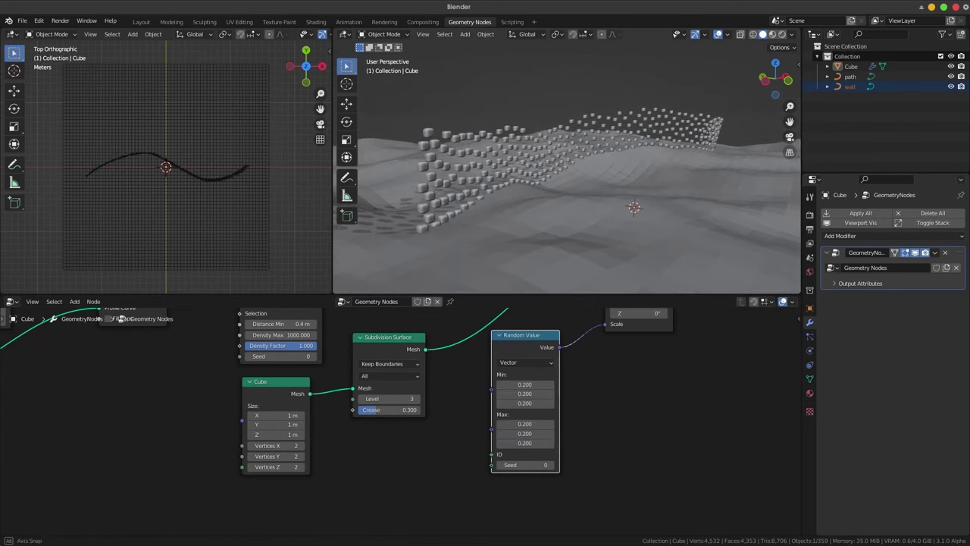
scroll(500, 424, "up", 1)
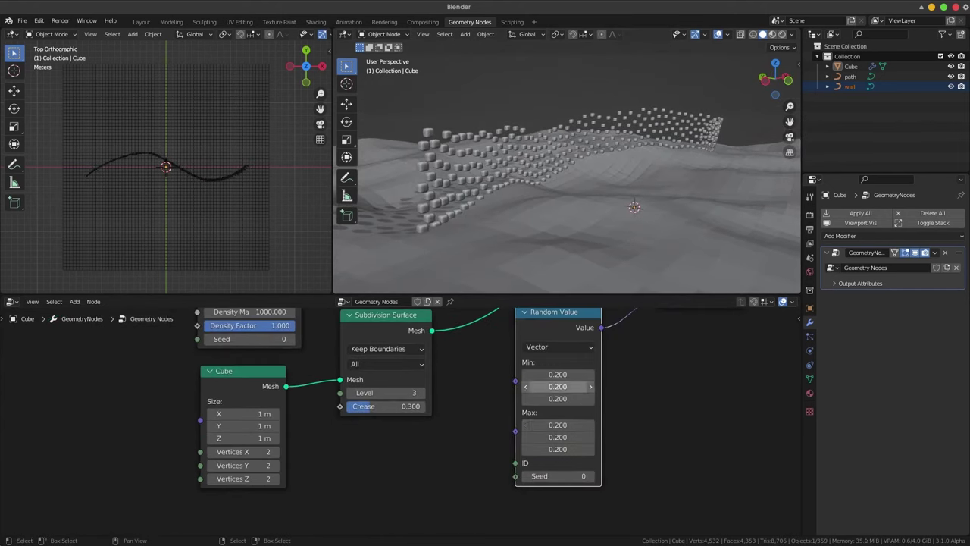
left_click_drag(557, 374, 557, 448)
type(".35")
key("Return")
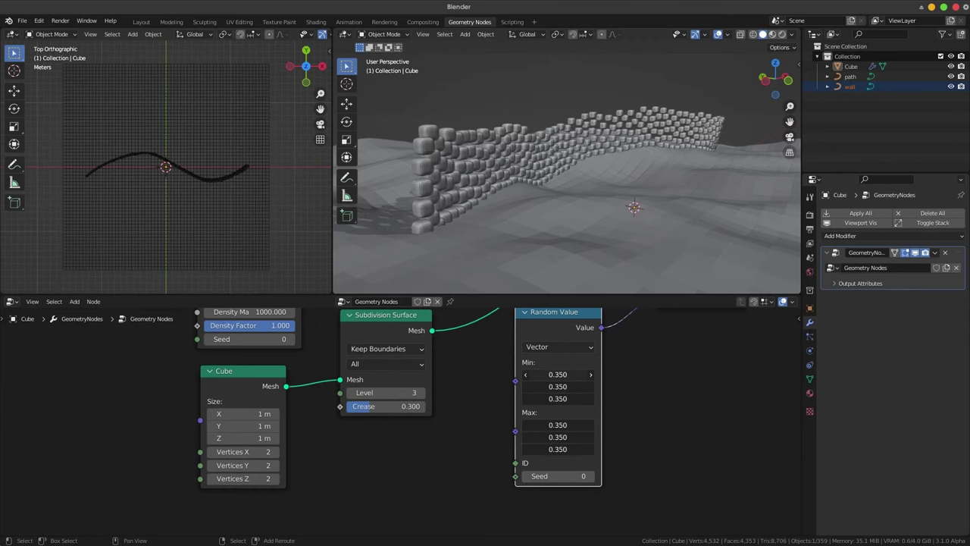
mouse_move(557, 375)
left_mouse_down()
mouse_move(583, 374)
mouse_move(561, 375)
left_mouse_up()
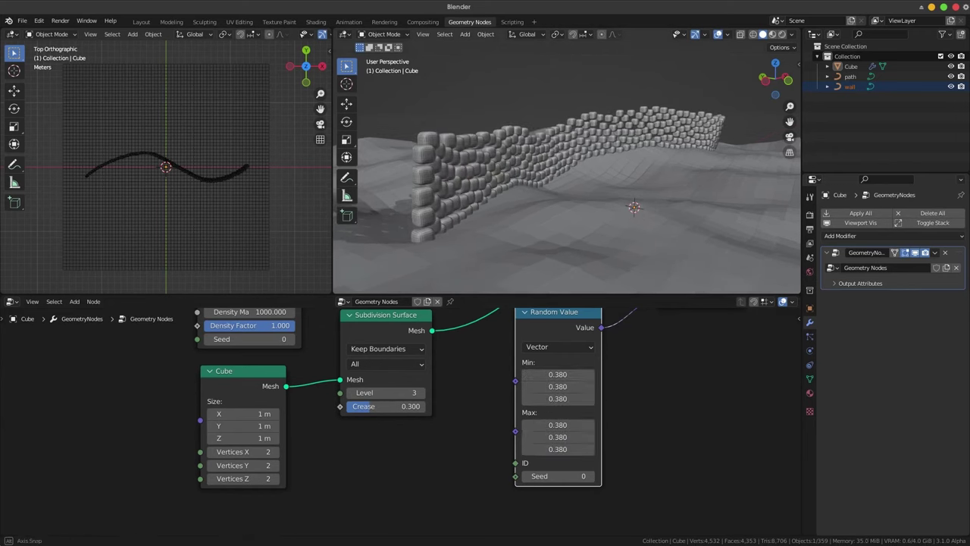
Raise the random Max values to 0.750, 0.570, 0.550, widening the stones in X.
middle_click_drag(576, 189, 622, 197)
scroll(561, 400, "up", 1)
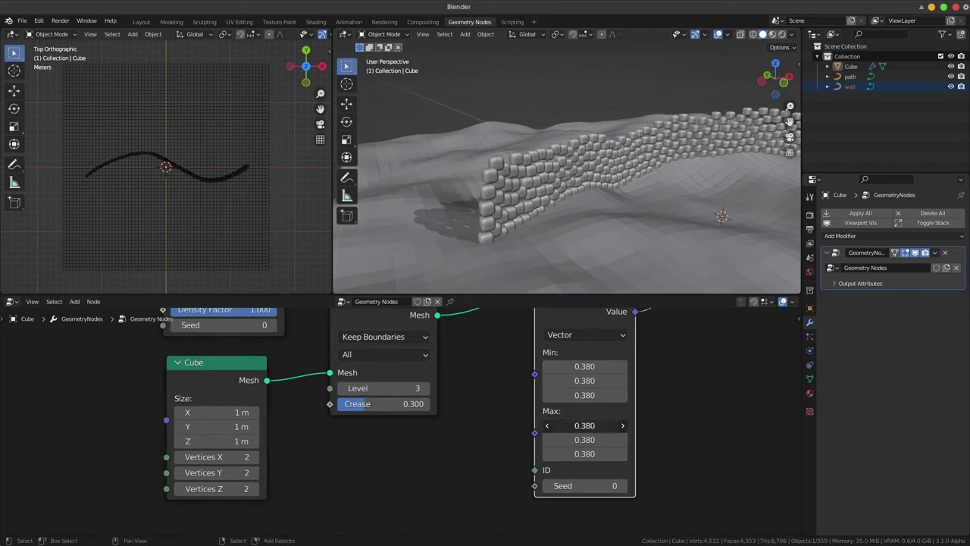
mouse_move(584, 426)
left_mouse_down()
mouse_move(626, 425)
mouse_move(611, 440)
left_mouse_up()
type("0.570")
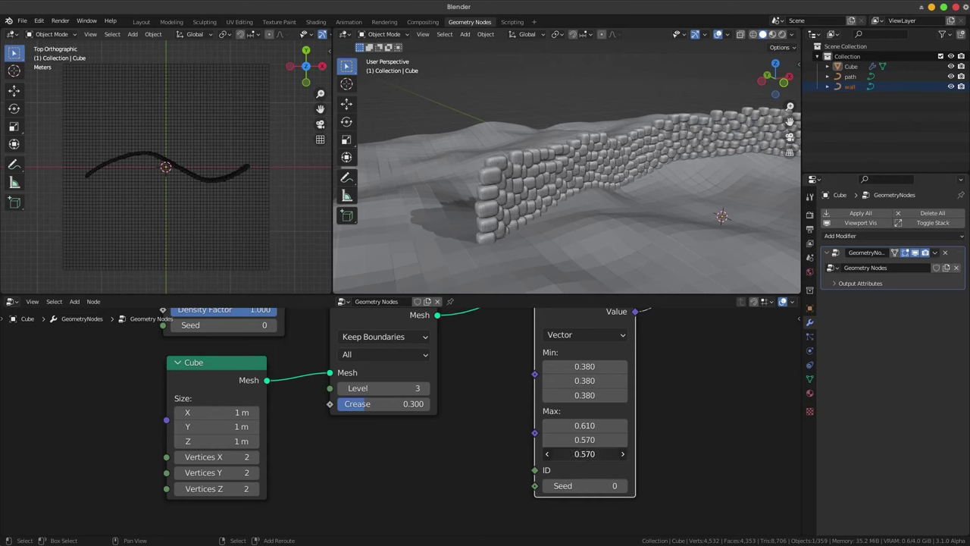
scroll(568, 175, "up", 3)
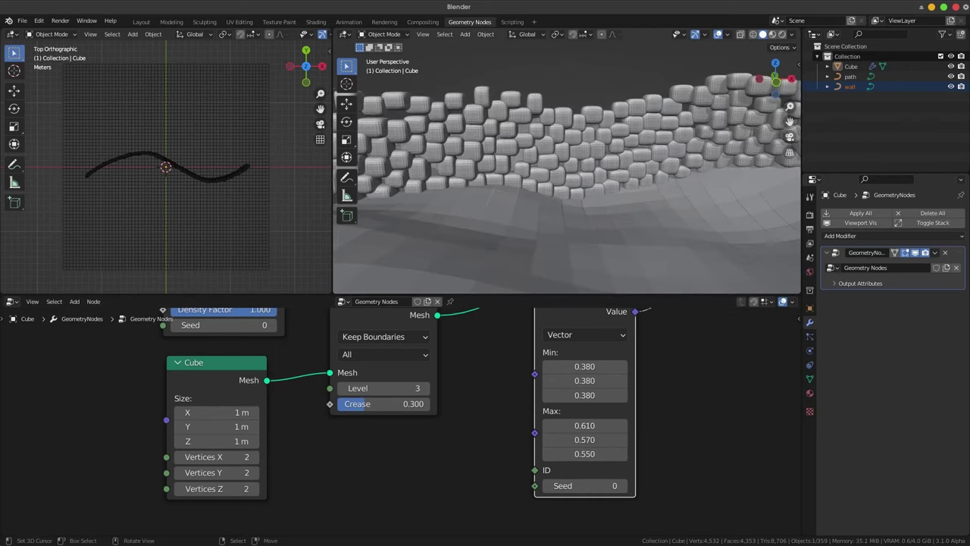
mouse_move(568, 174)
middle_mouse_down()
mouse_move(584, 167)
mouse_move(585, 395)
middle_mouse_up()
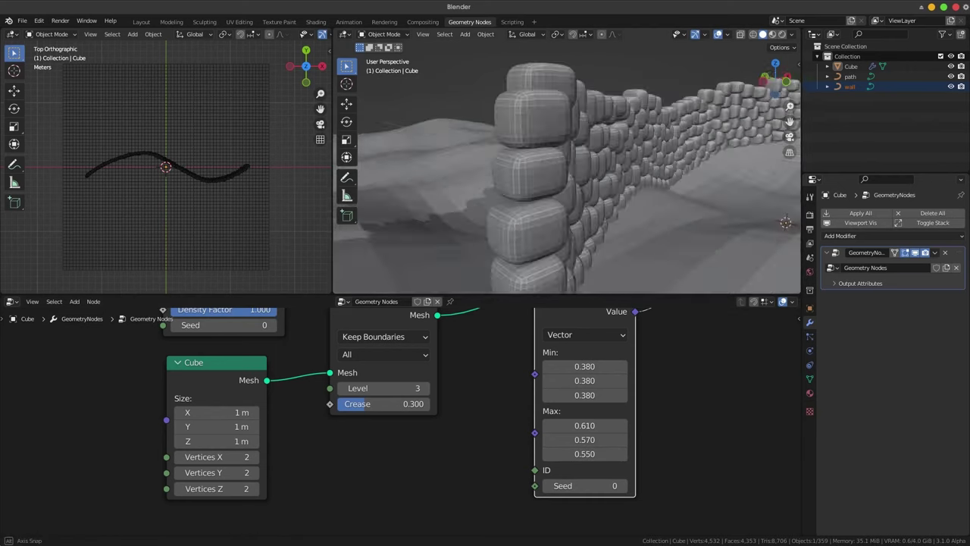
left_click_drag(585, 426, 622, 425)
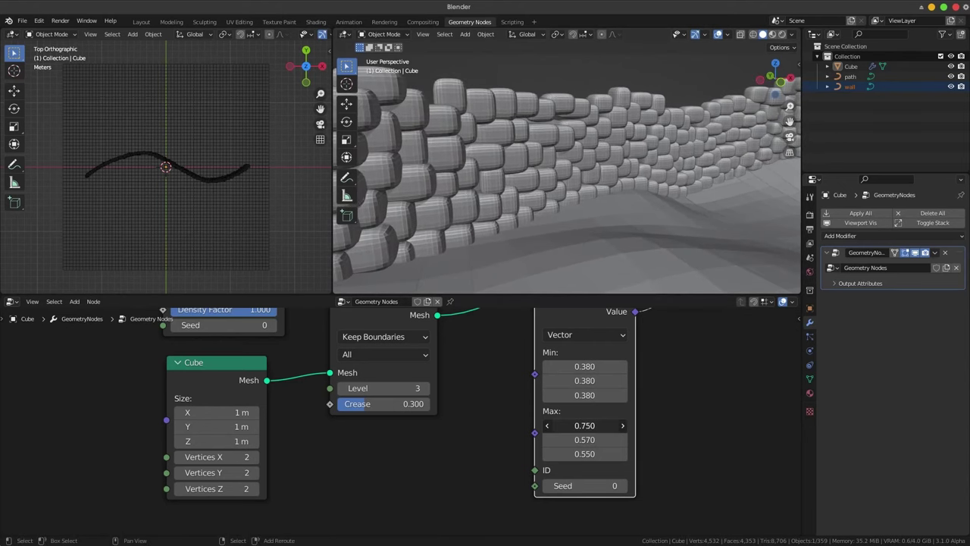
Link Distribute Points Rotation to Instance on Points Rotation so stones follow the curve.
scroll(402, 417, "down", 4)
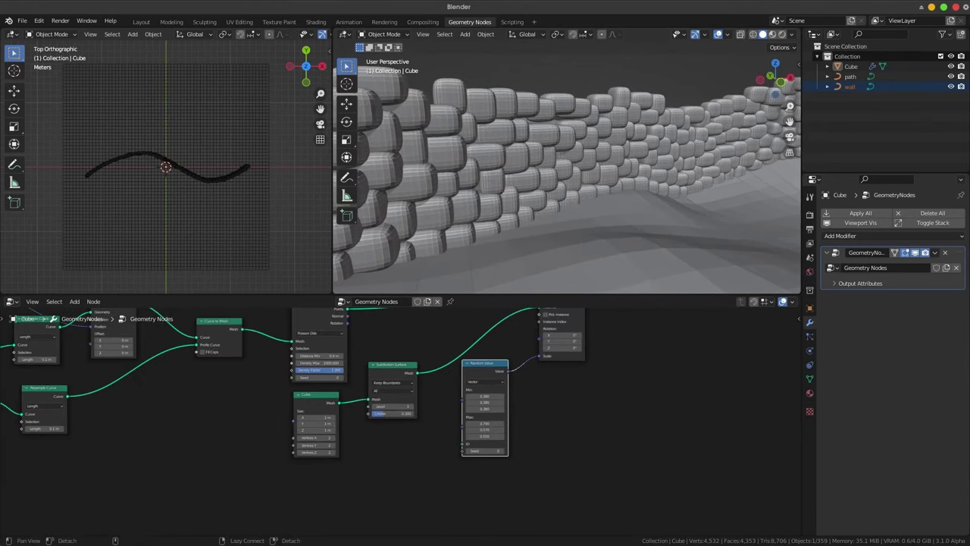
left_click_drag(325, 432, 334, 429)
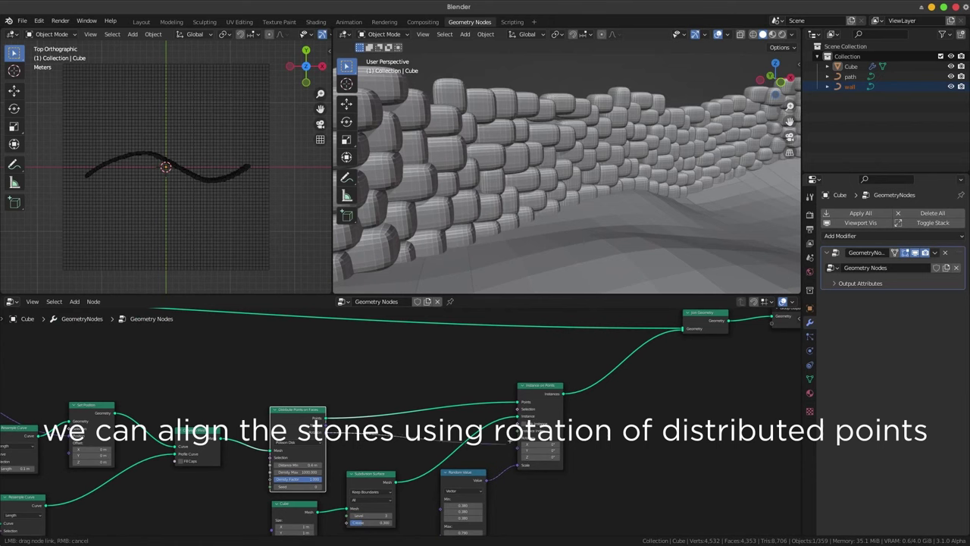
left_click_drag(528, 425, 520, 430)
scroll(569, 182, "down", 5)
middle_click_drag(568, 182, 663, 222)
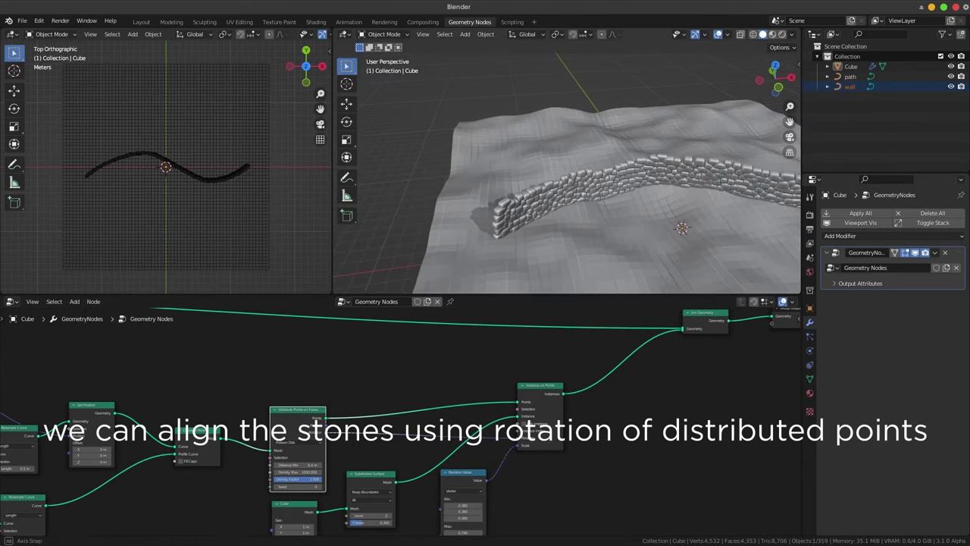
key("ctrl+z")
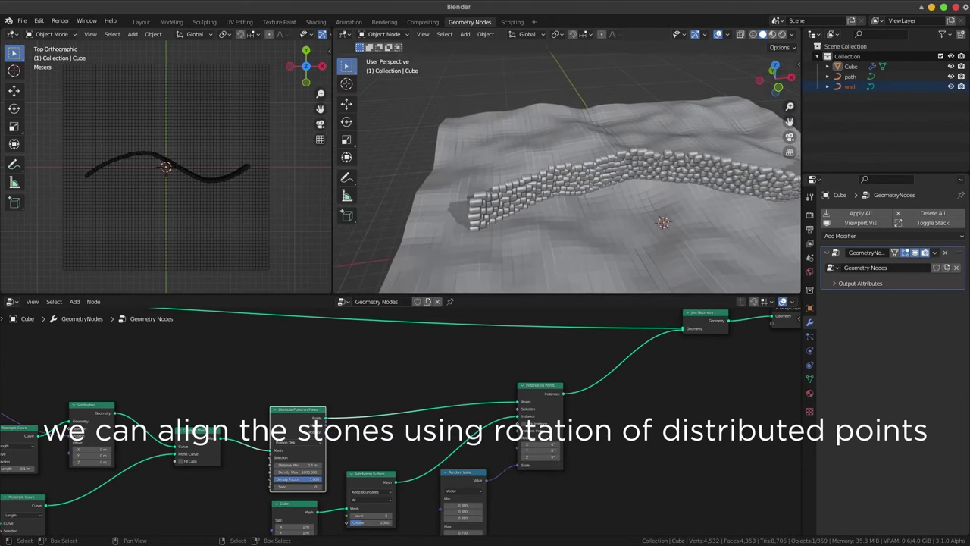
left_click_drag(523, 437, 520, 437)
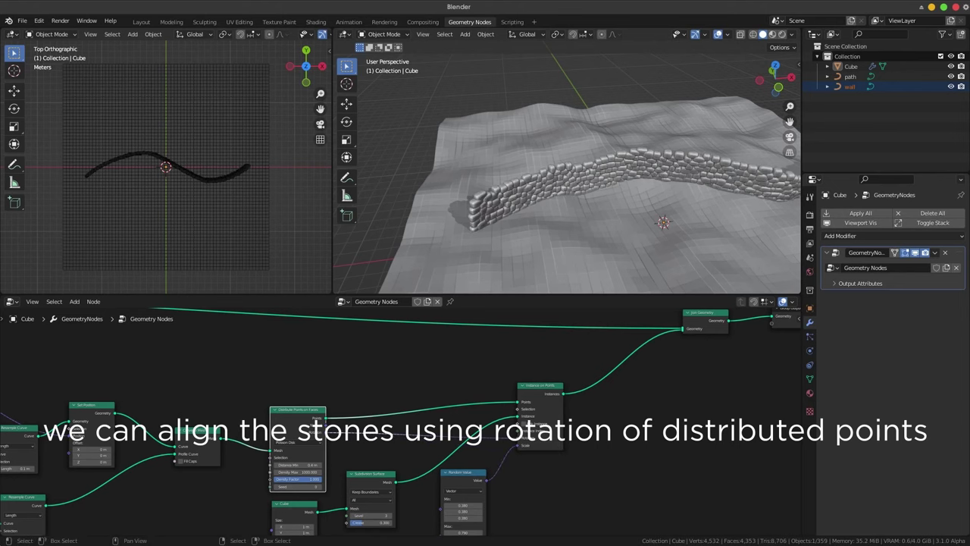
Raise the Random Value Max Y to 0.590 and Max Z to 0.630.
scroll(569, 182, "up", 5)
middle_click_drag(569, 182, 621, 151)
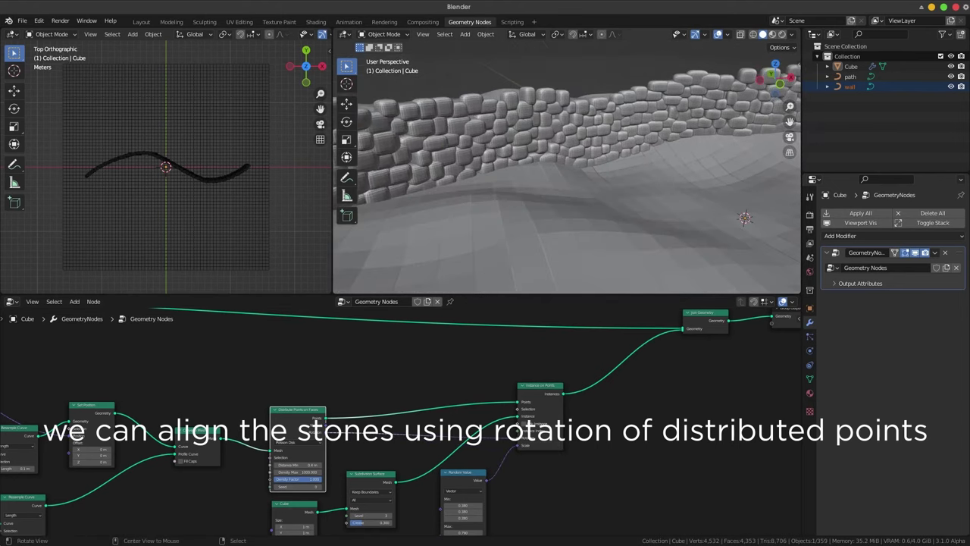
middle_click_drag(485, 447, 485, 426)
scroll(485, 426, "up", 3)
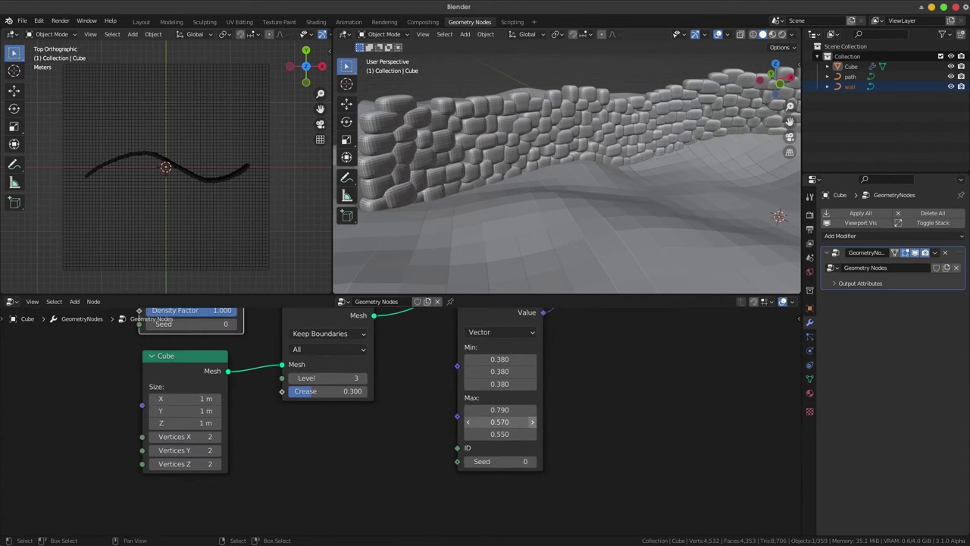
left_click_drag(499, 421, 523, 433)
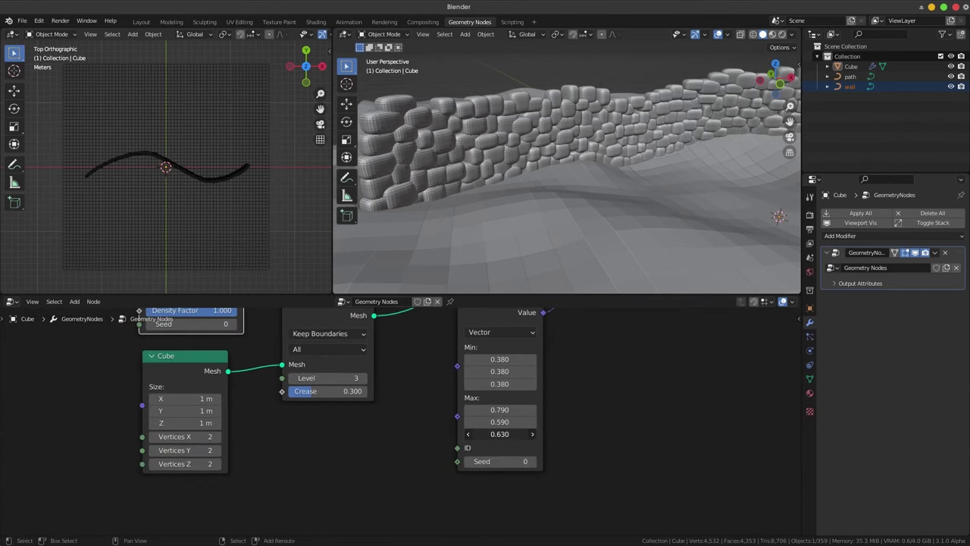
Orbit low along the side, then out to view the whole curved stone wall.
scroll(401, 419, "down", 2)
scroll(568, 175, "down", 3)
scroll(569, 174, "down", 3)
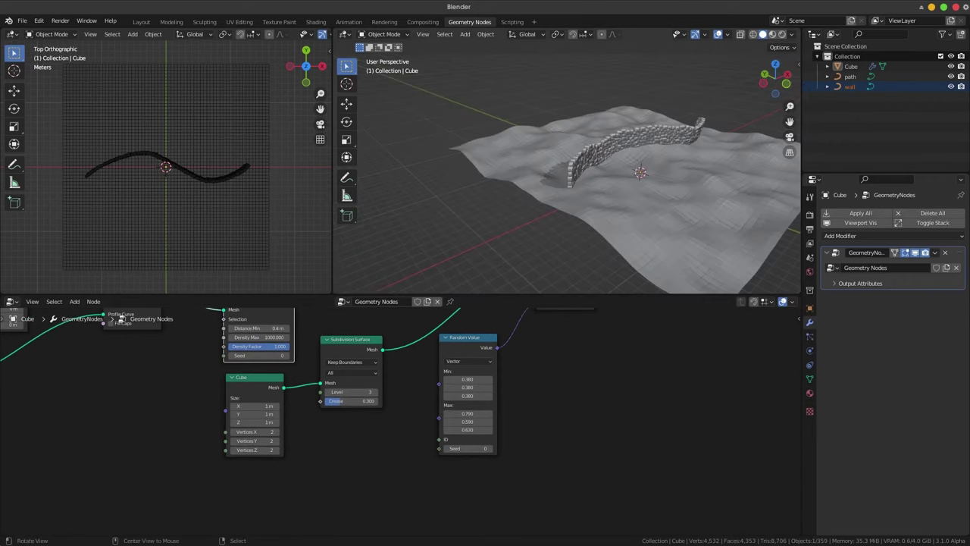
scroll(568, 174, "down", 2)
middle_click_drag(568, 175, 568, 137)
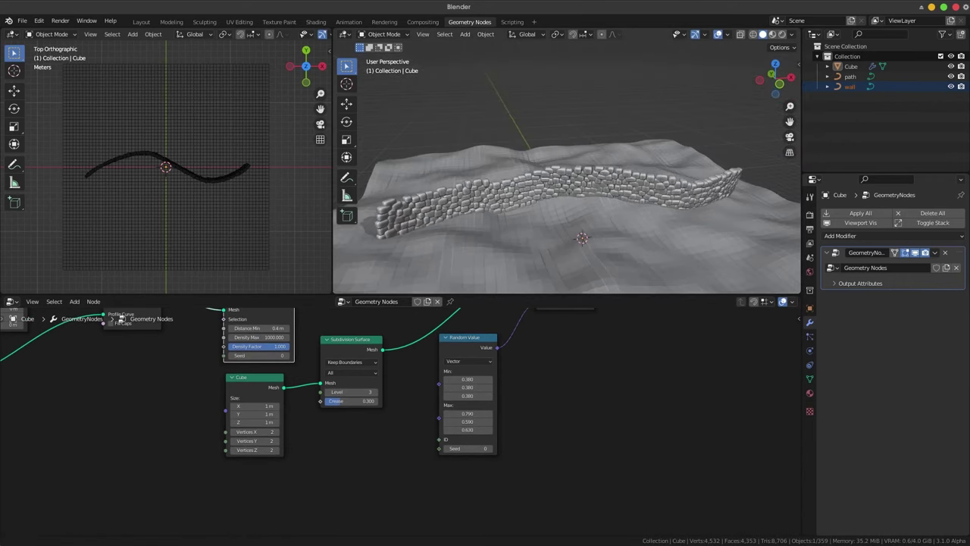
scroll(569, 174, "up", 5)
middle_click_drag(569, 174, 575, 198)
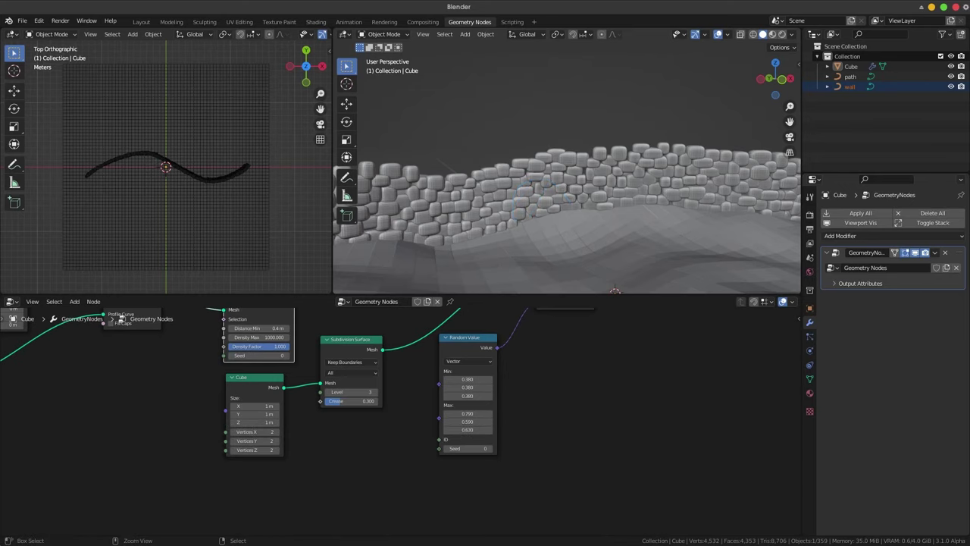
scroll(540, 189, "down", 5)
middle_click_drag(541, 189, 576, 189)
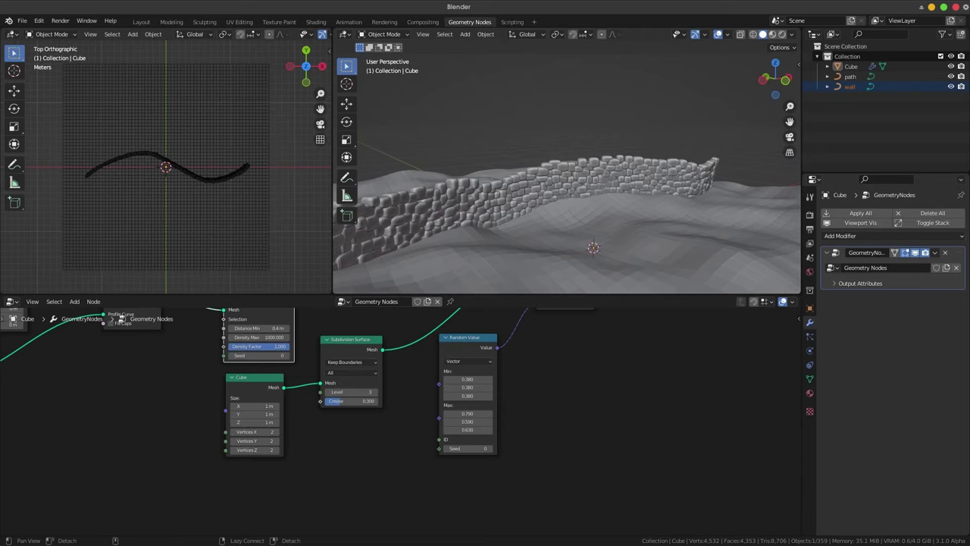
scroll(280, 379, "down", 3)
scroll(281, 379, "down", 2)
Pin the Cube's node tree and add the path object as an Object Info node.
left_click(851, 76)
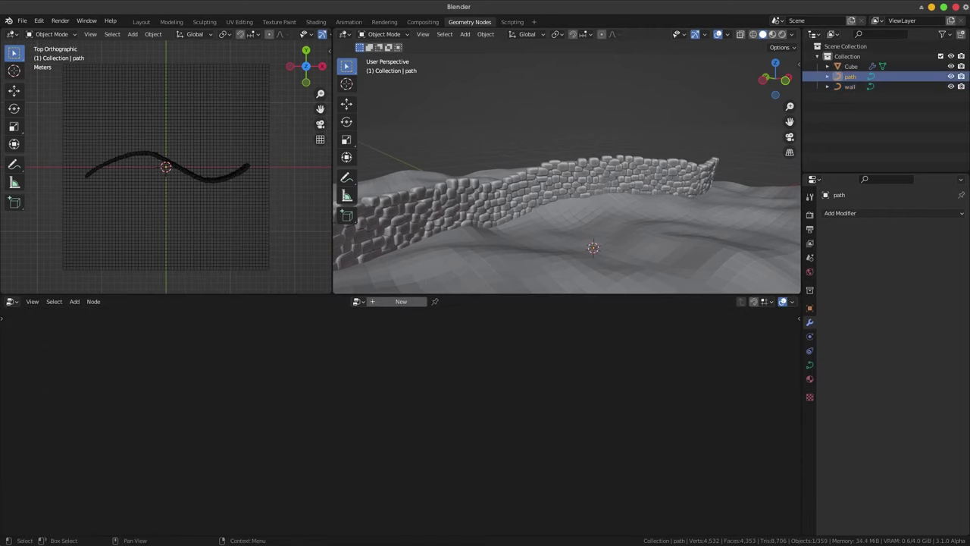
mouse_move(851, 76)
left_mouse_down()
mouse_move(307, 423)
mouse_move(840, 87)
mouse_move(847, 57)
left_mouse_up()
left_click(851, 66)
left_click(450, 301)
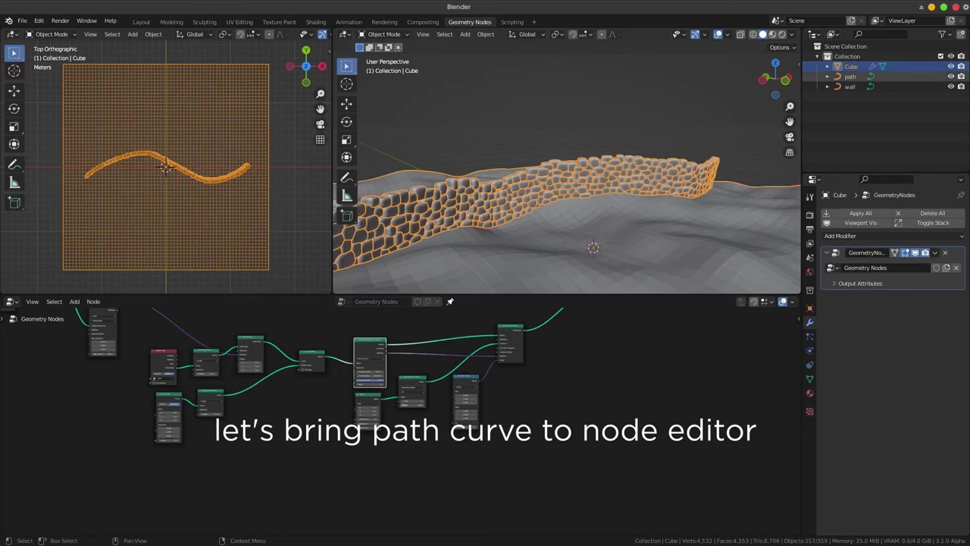
mouse_move(850, 77)
left_mouse_down()
mouse_move(236, 460)
mouse_move(275, 433)
left_mouse_up()
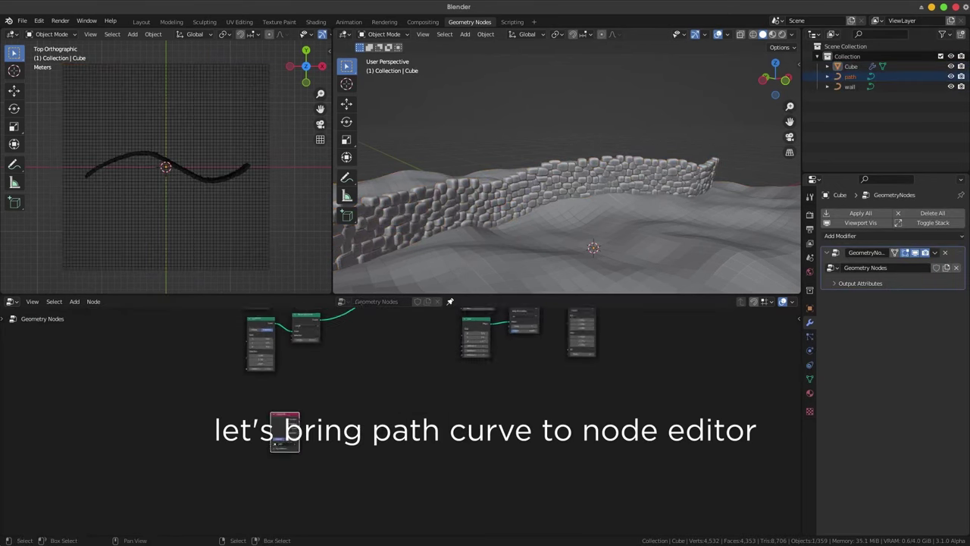
middle_click_drag(275, 433, 339, 501)
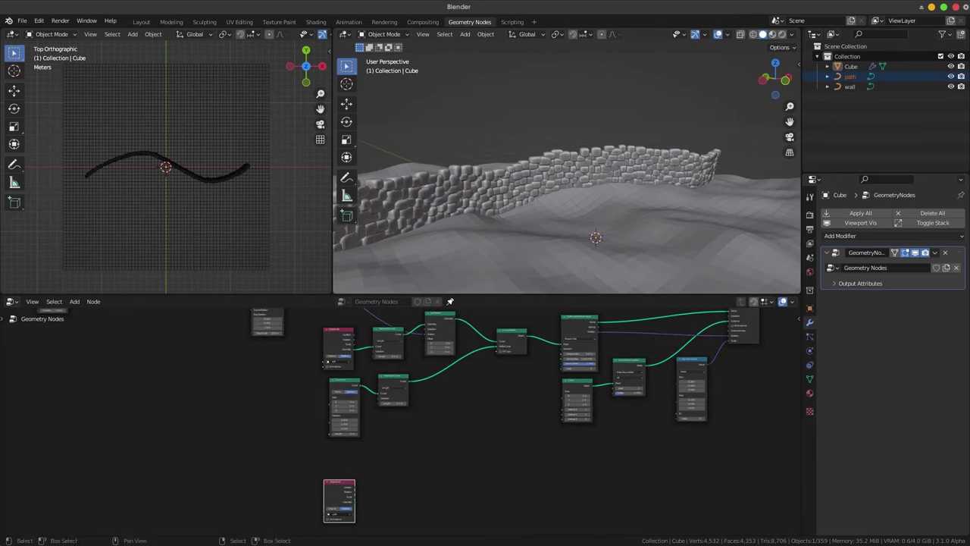
Duplicate the Resample Curve, Set Position and Curve to Mesh chain and feed the path geometry into it.
middle_click_drag(339, 500, 337, 523)
left_click_drag(377, 335, 491, 375)
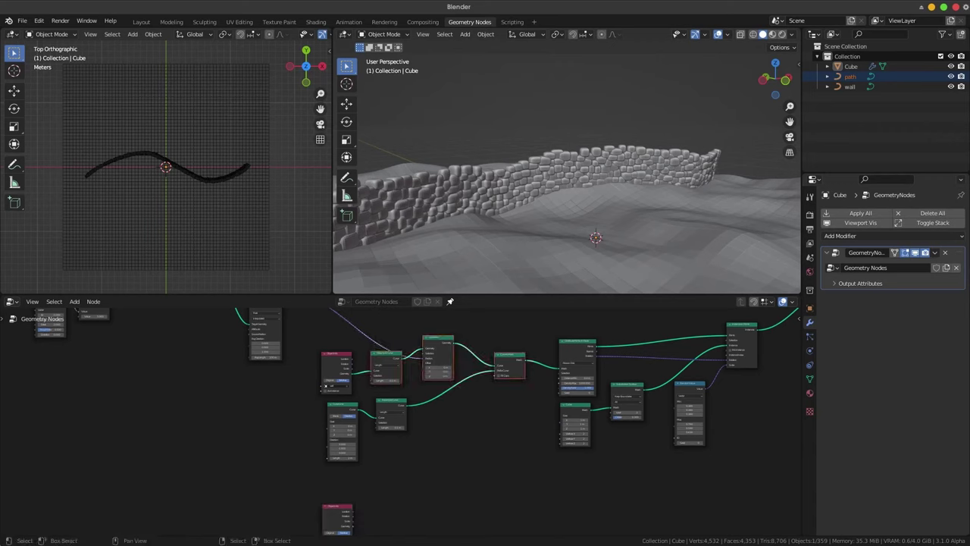
key("shift+d")
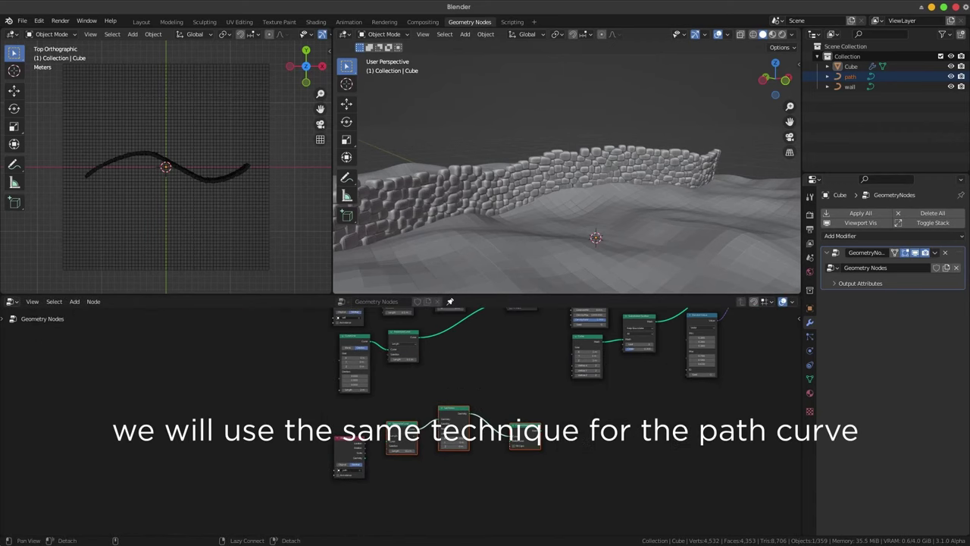
left_click_drag(352, 470, 382, 448)
scroll(383, 448, "down", 2)
scroll(382, 448, "down", 3)
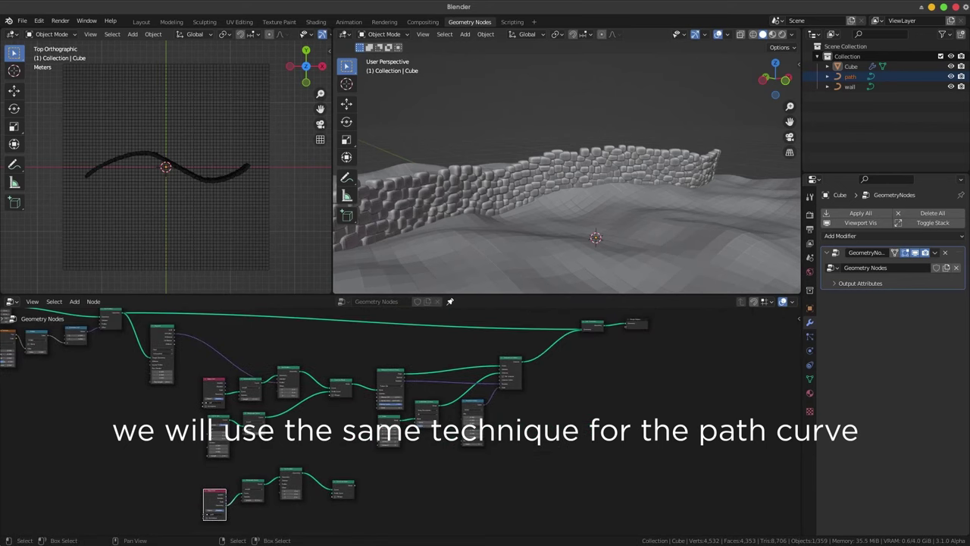
scroll(387, 417, "down", 1)
left_click_drag(370, 468, 479, 379)
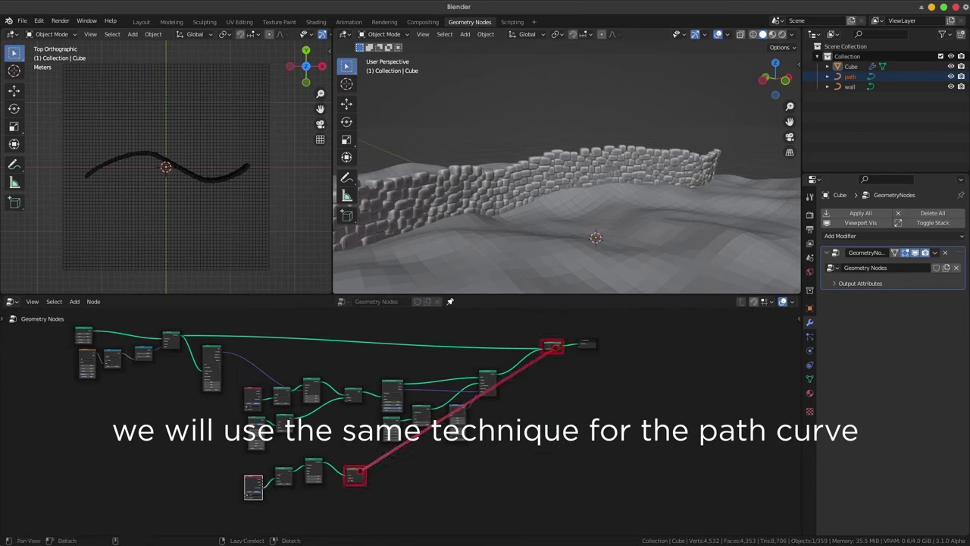
middle_click_drag(479, 378, 521, 339)
scroll(341, 363, "up", 4)
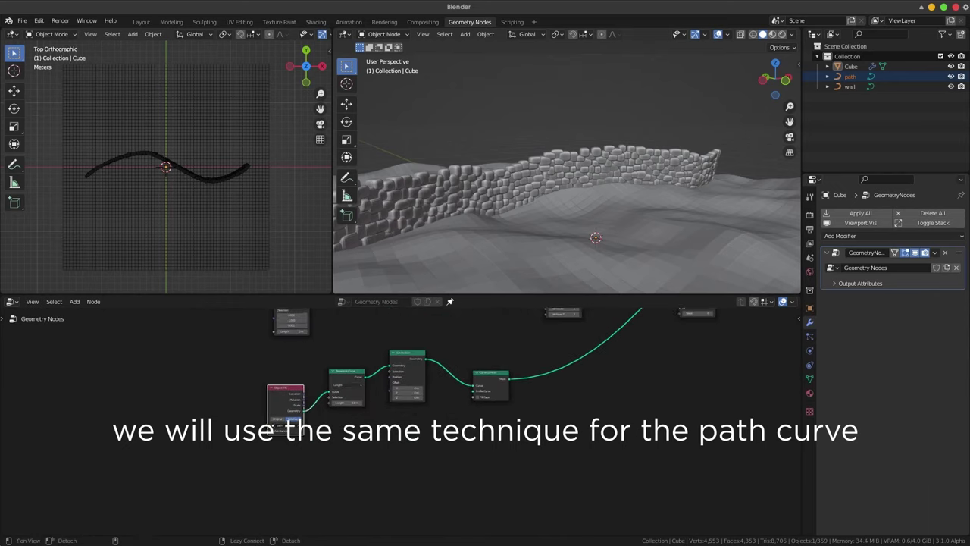
middle_click_drag(341, 363, 332, 432)
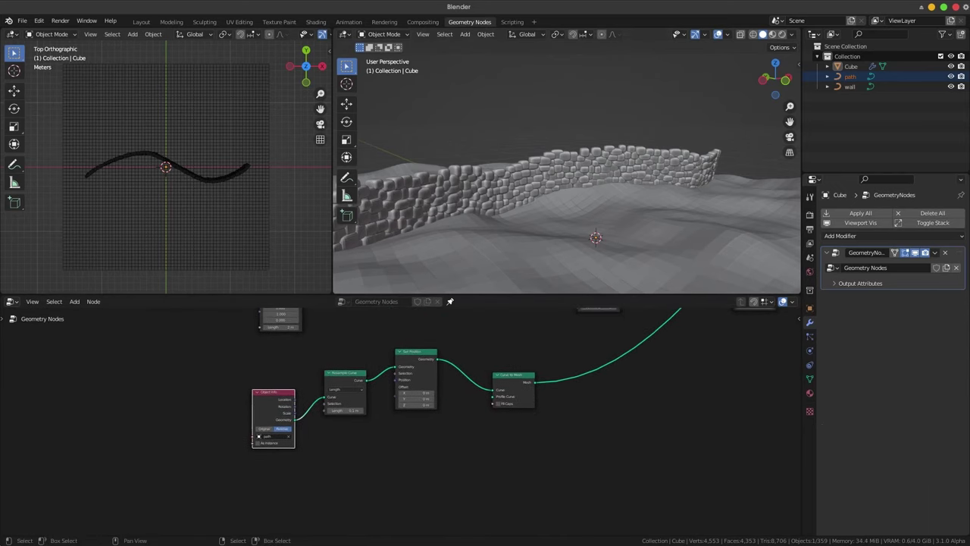
Remove Curve to Mesh from the path branch and wire the Raycast result into its Set Position.
key("ctrl+x")
middle_click_drag(332, 431, 349, 465)
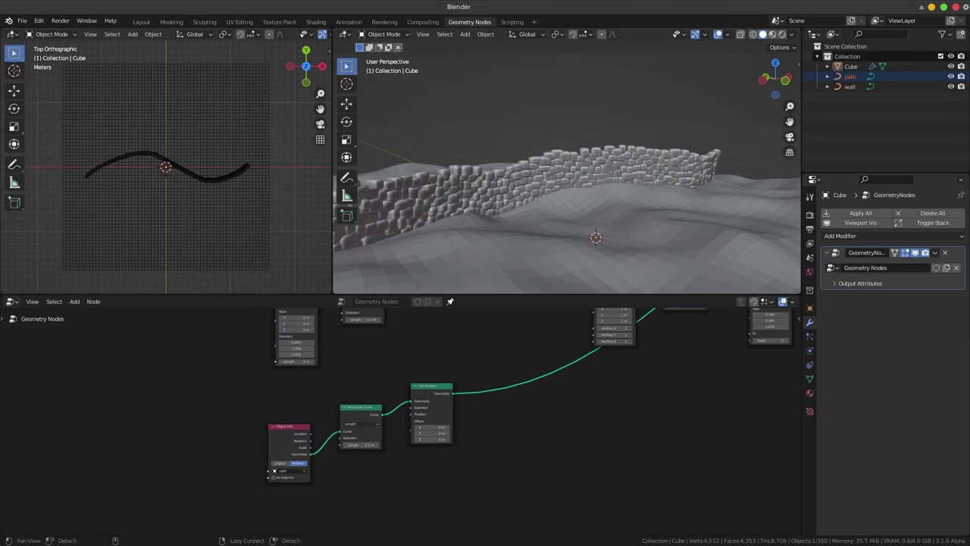
scroll(348, 466, "down", 1)
scroll(349, 466, "down", 2)
scroll(349, 466, "down", 1)
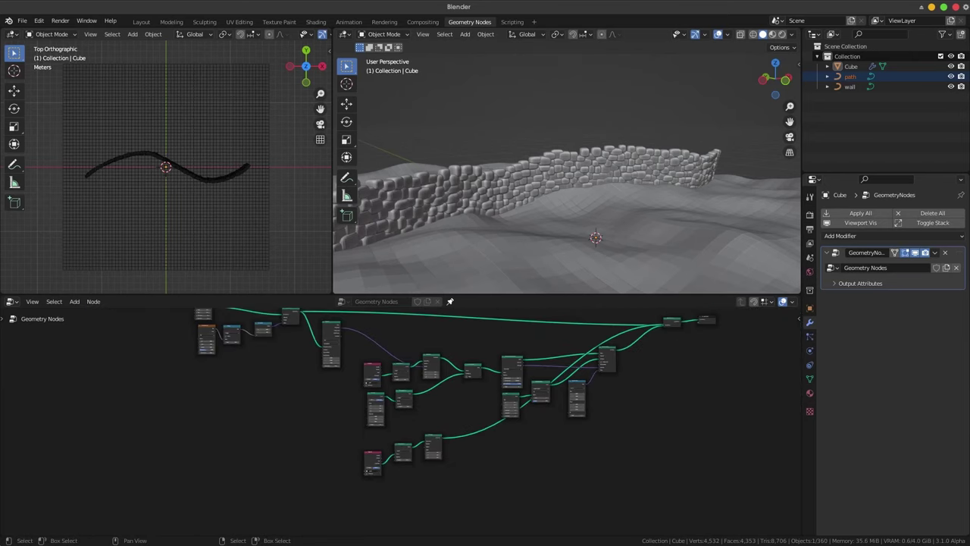
left_click_drag(331, 324, 336, 415)
scroll(388, 492, "up", 2)
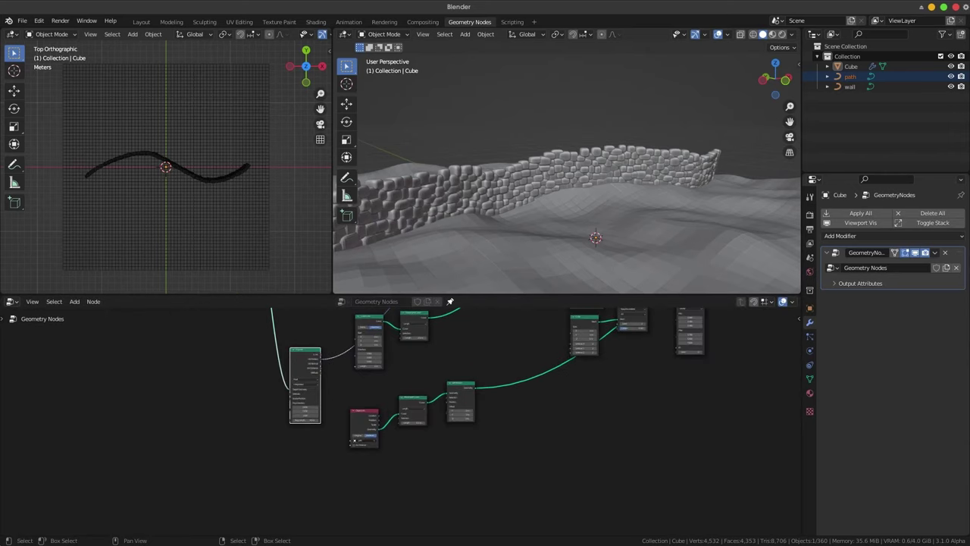
scroll(389, 493, "up", 1)
mouse_move(300, 343)
left_mouse_down()
mouse_move(448, 402)
mouse_move(400, 405)
left_mouse_up()
middle_click_drag(485, 227, 467, 277)
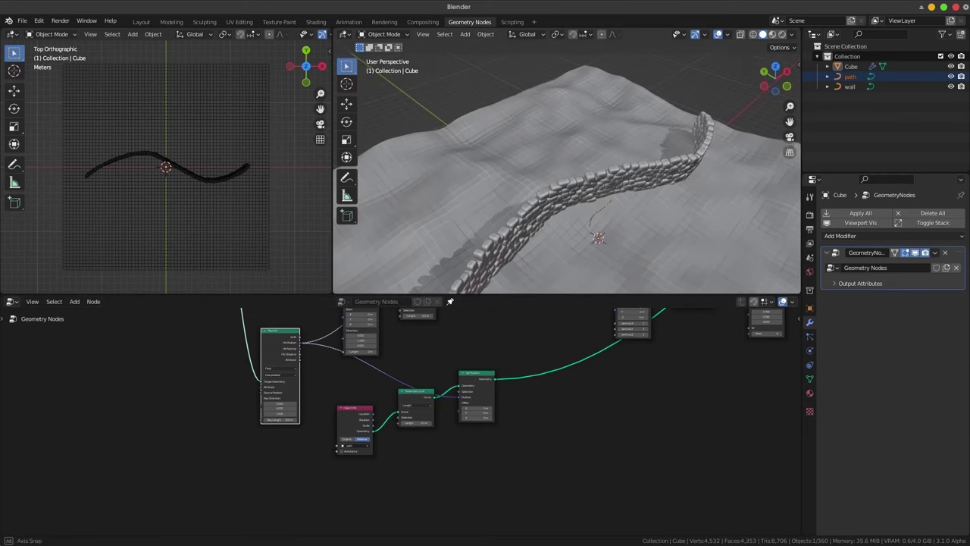
Delete all the path curve's points in Edit Mode and draw a new line across the wall.
left_click(602, 212)
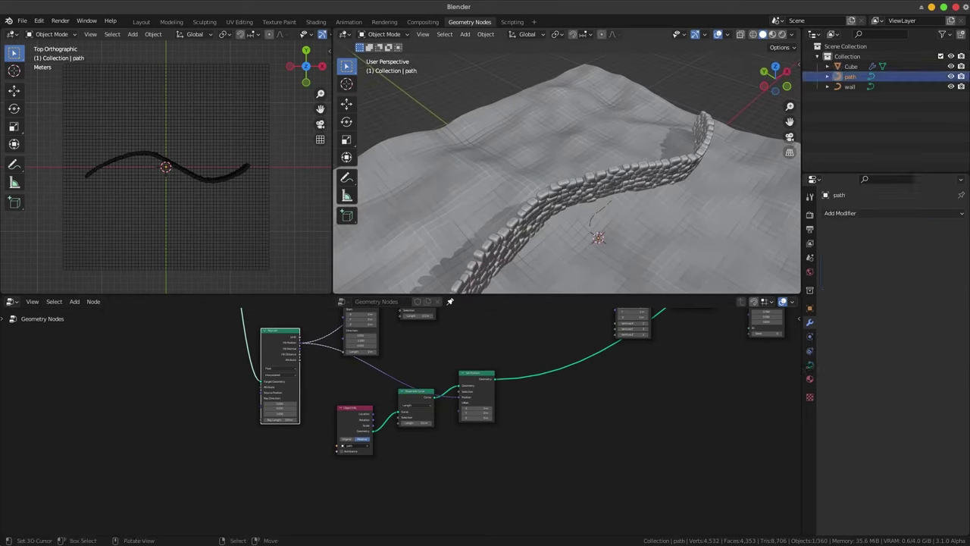
key("Tab")
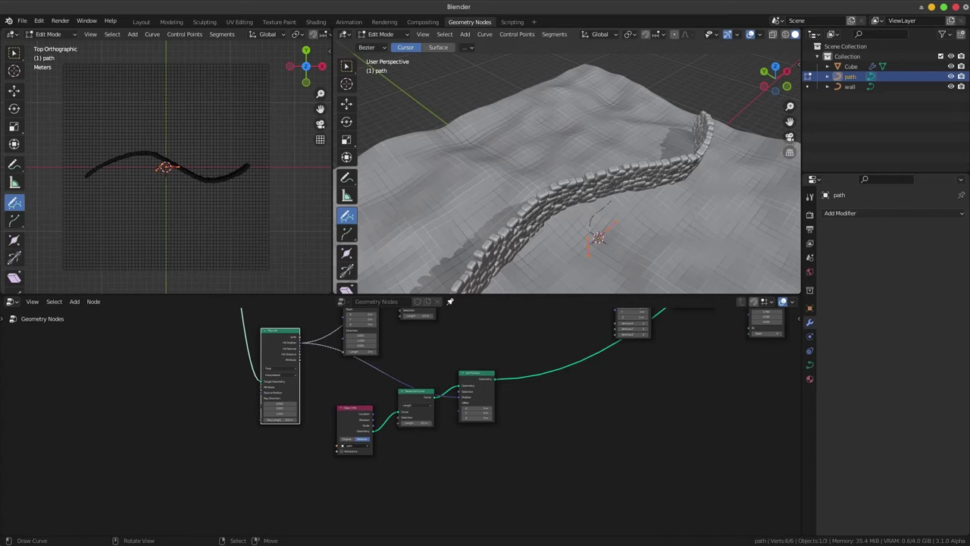
key("x")
left_click(576, 193)
left_click_drag(173, 235, 174, 236)
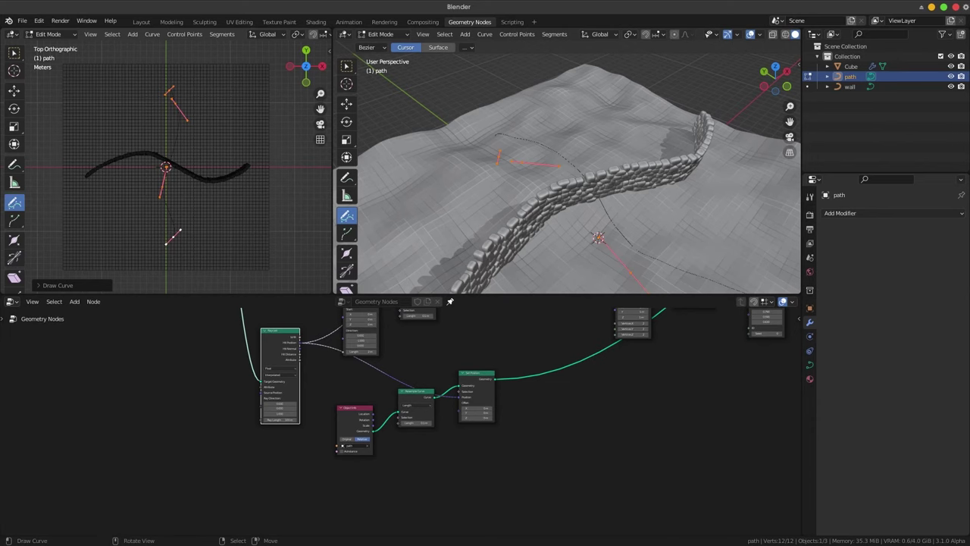
key("Tab")
mouse_move(568, 190)
middle_mouse_down()
mouse_move(576, 175)
mouse_move(560, 182)
middle_mouse_up()
mouse_move(469, 394)
middle_mouse_down()
mouse_move(447, 417)
mouse_move(460, 435)
middle_mouse_up()
left_click_drag(316, 411, 455, 465)
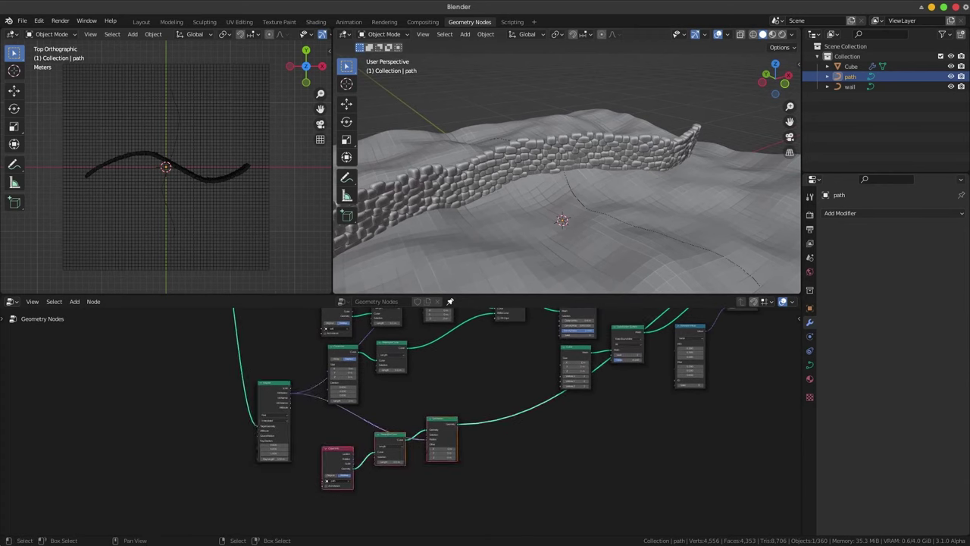
Duplicate the Curve to Mesh node and insert it on the path branch's output link.
key("g")
key("Return")
middle_click_drag(470, 410, 446, 446)
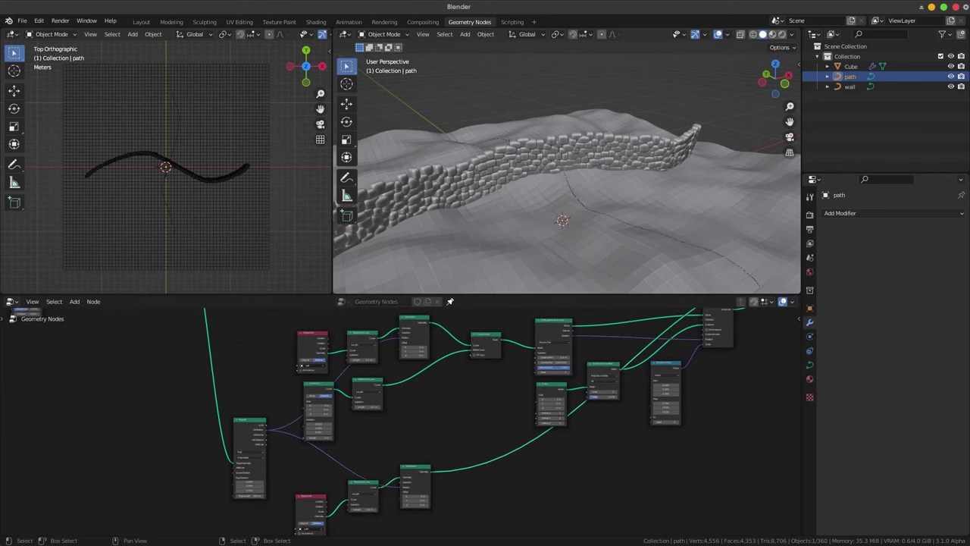
key("shift+d")
key("Return")
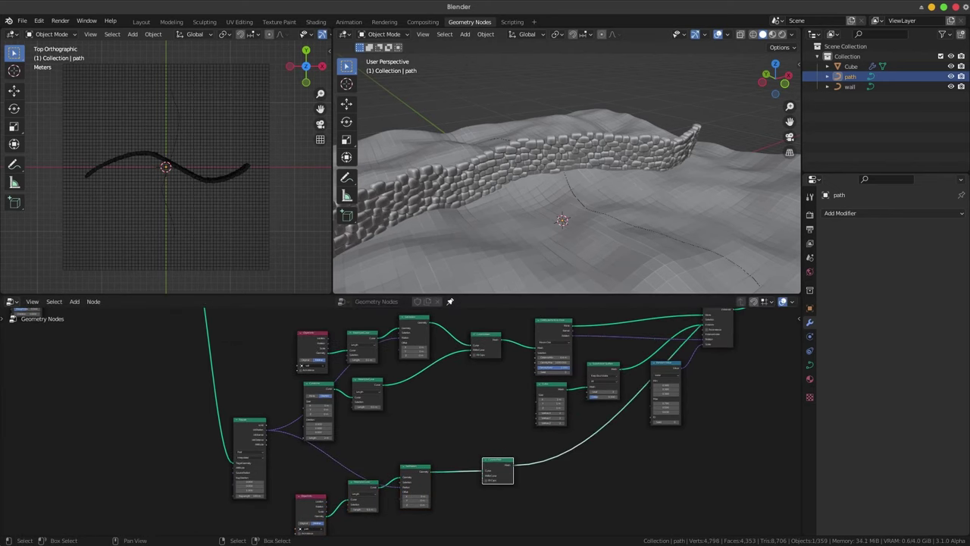
key("g")
key("Return")
middle_click_drag(527, 500, 513, 417)
Add a Curve Circle as the Profile Curve, with a copied Resample Curve on its link.
key("shift+a")
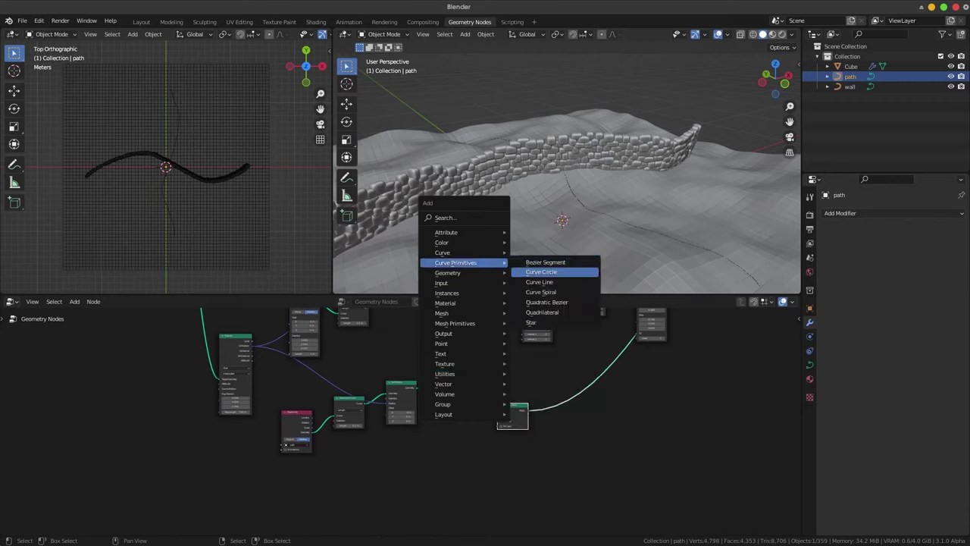
left_click(540, 282)
left_click(314, 470)
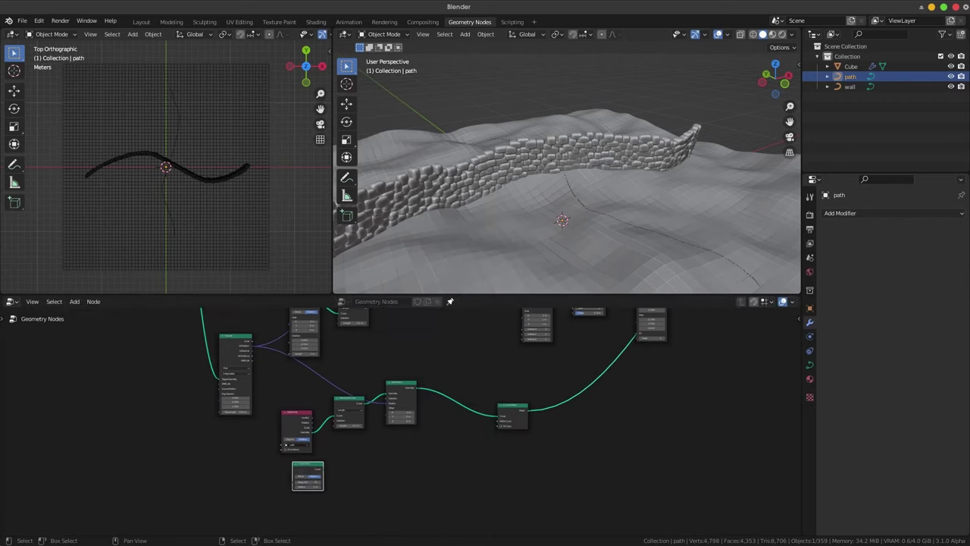
scroll(314, 470, "up", 1)
middle_click_drag(314, 469, 327, 421)
left_click_drag(338, 417, 566, 358)
left_click(370, 329)
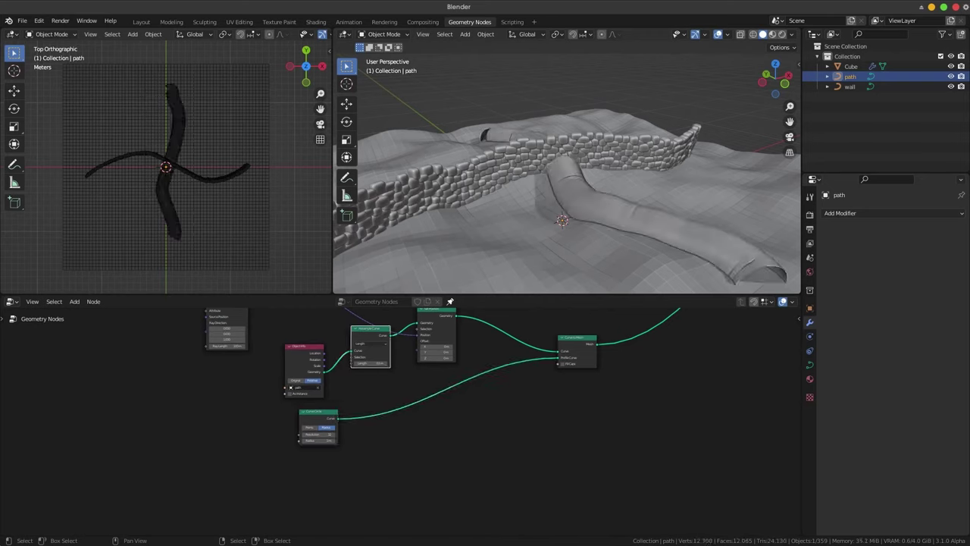
key("shift+d")
left_click(369, 429)
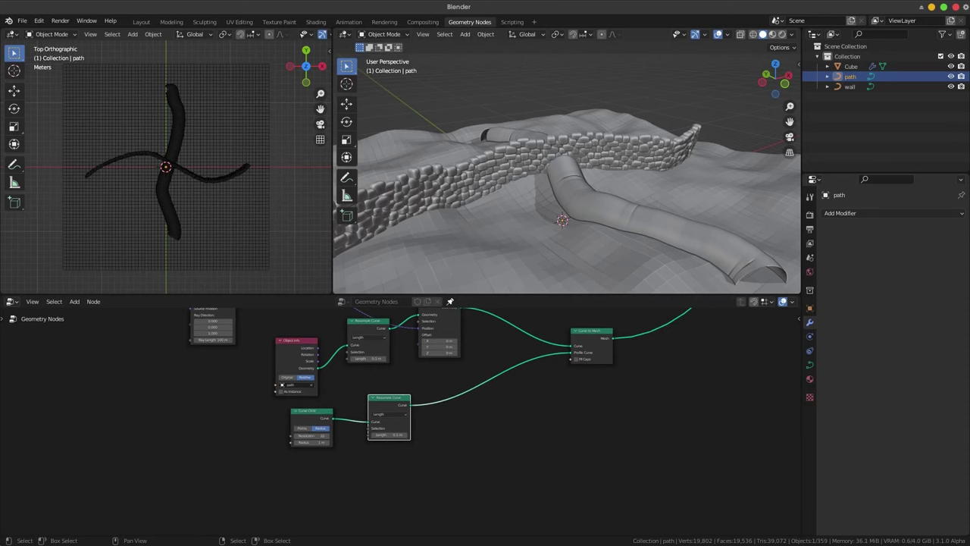
Increase the Curve Circle radius so the tube is wide where it crosses the wall.
key("shift+z")
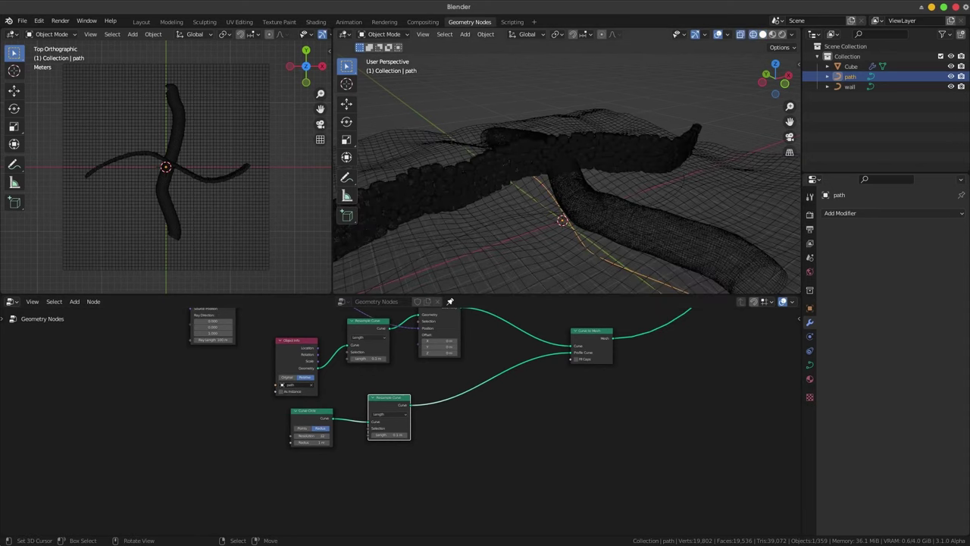
key("shift+z")
middle_click_drag(567, 174, 576, 197)
middle_click_drag(485, 425, 485, 454)
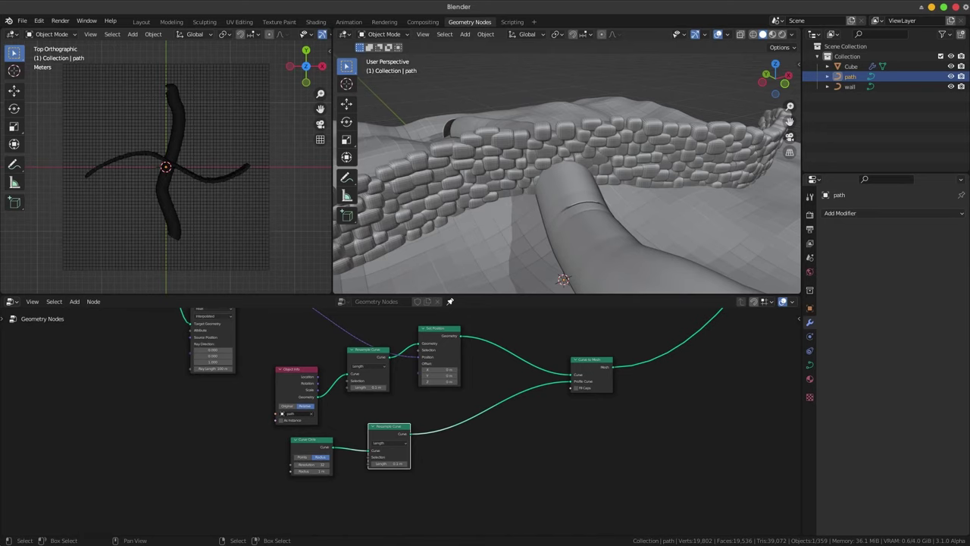
left_click(307, 453)
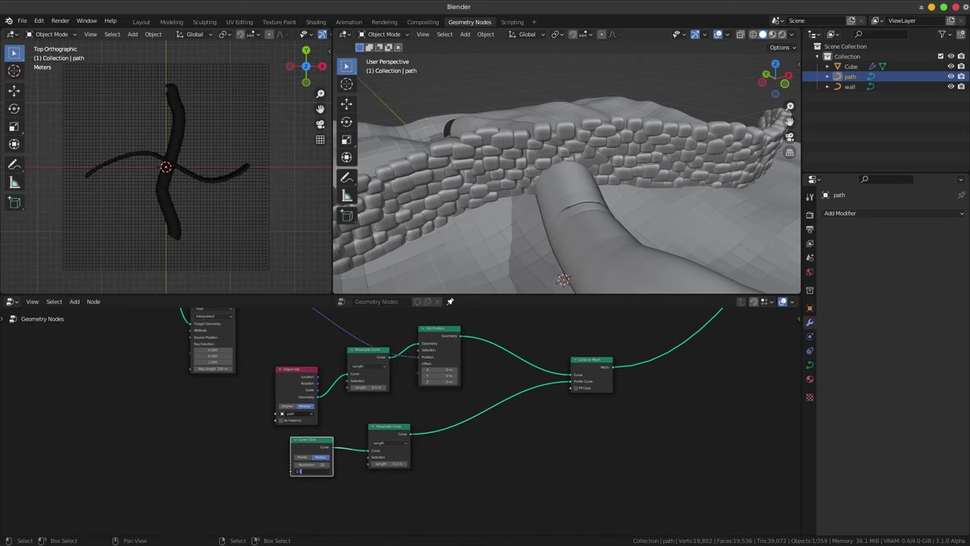
key("Return")
middle_click_drag(569, 190, 591, 182)
scroll(455, 424, "down", 2)
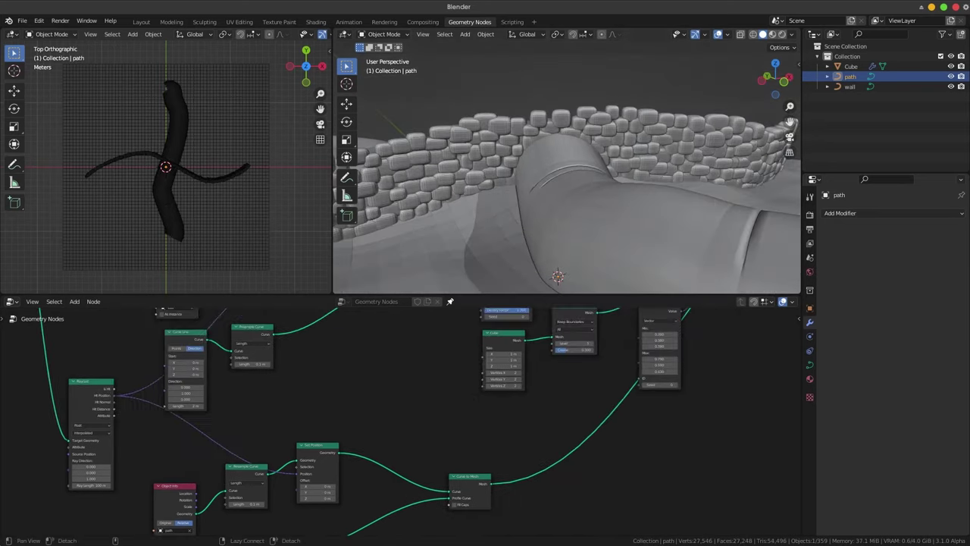
middle_click_drag(455, 424, 394, 425)
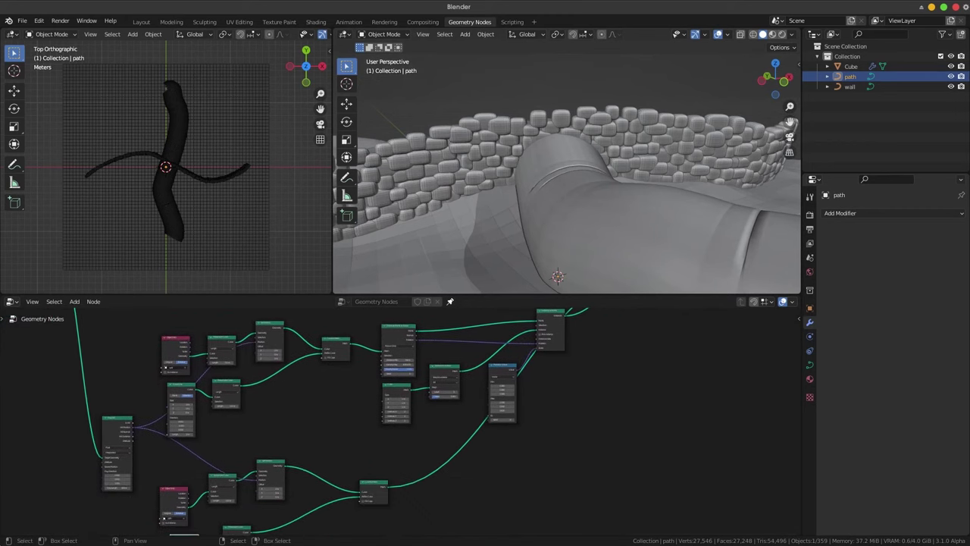
middle_click_drag(455, 425, 452, 393)
key("shift+a")
key("Escape")
Duplicate the Group Input node and connect the path tube into the Raycast's Target Geometry.
left_click(118, 419)
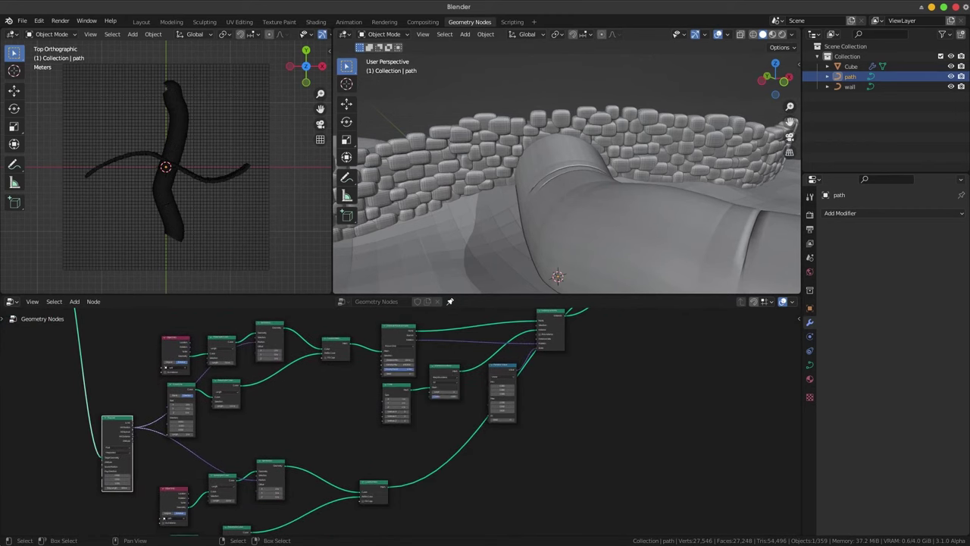
key("shift+d")
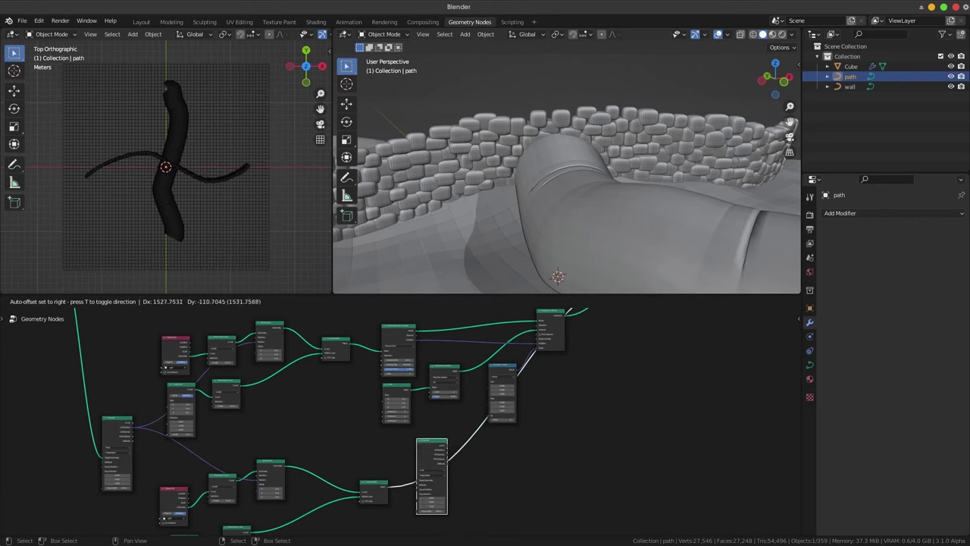
left_click(492, 489)
scroll(493, 489, "up", 2)
key("g")
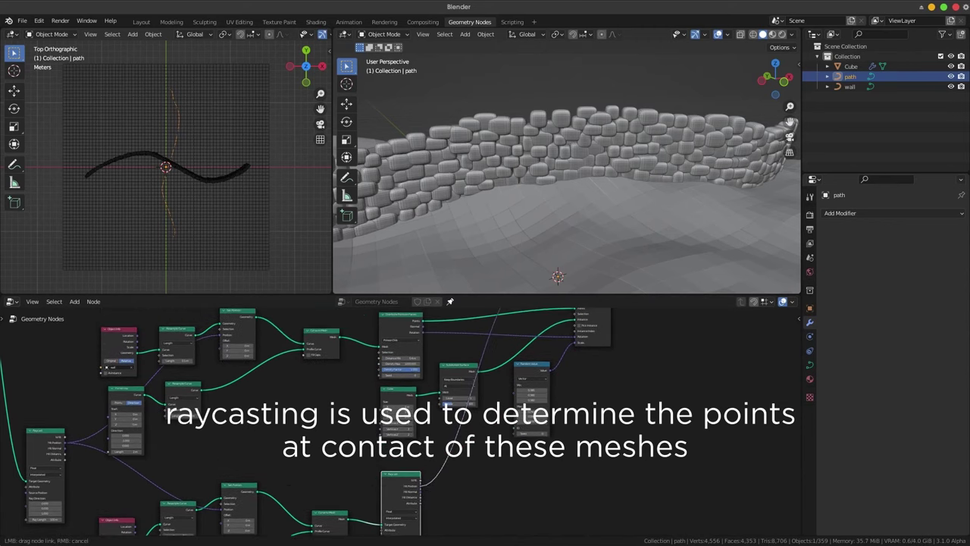
middle_click_drag(407, 303, 408, 362)
left_click_drag(574, 370, 408, 363)
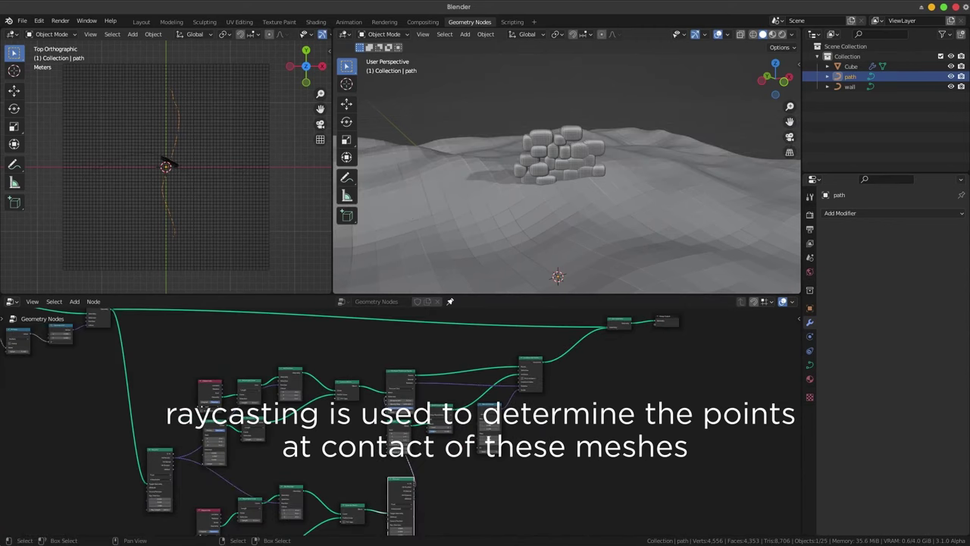
Box-select the lower path node group and move it into a tidier position.
key("g")
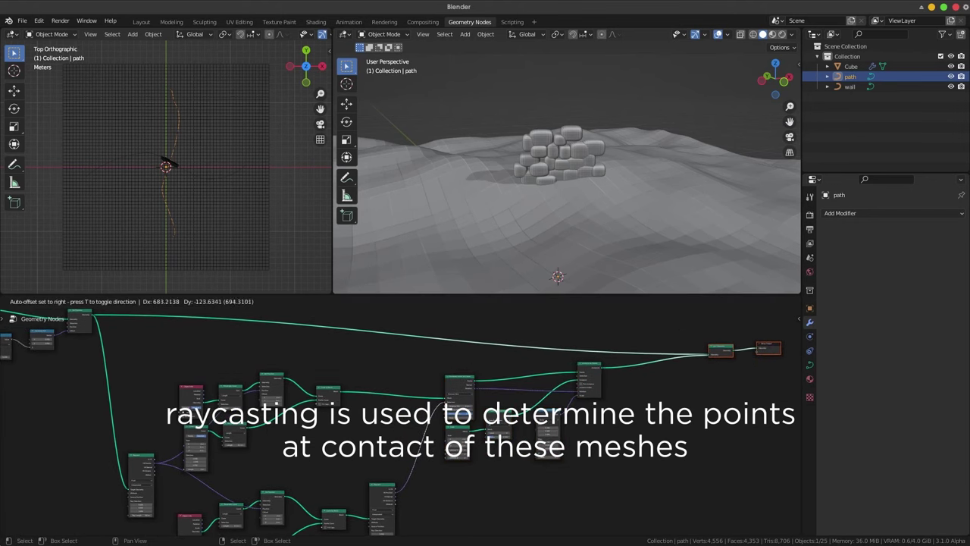
key("Return")
scroll(304, 409, "up", 4)
scroll(379, 424, "down", 3)
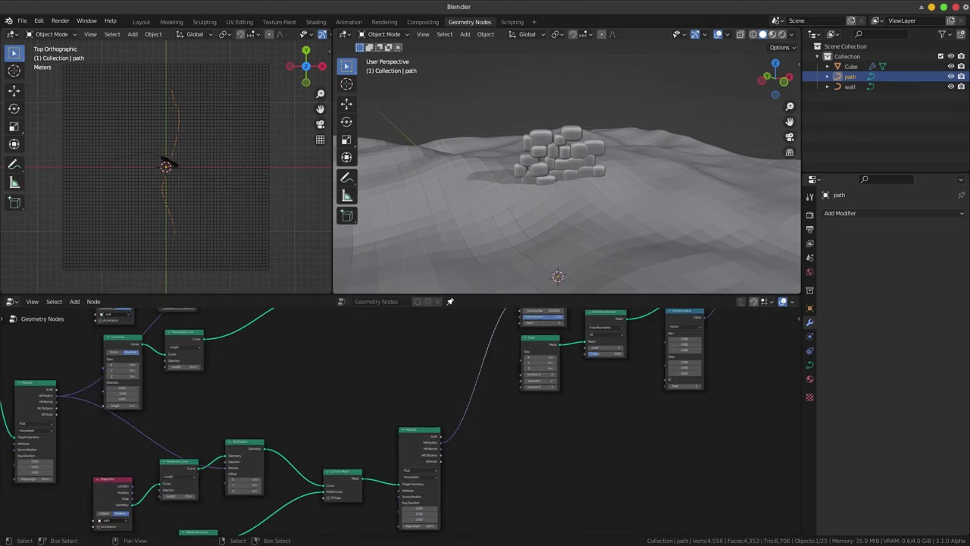
mouse_move(379, 417)
middle_mouse_down()
mouse_move(379, 435)
mouse_move(413, 381)
middle_mouse_up()
left_click_drag(197, 395, 422, 506)
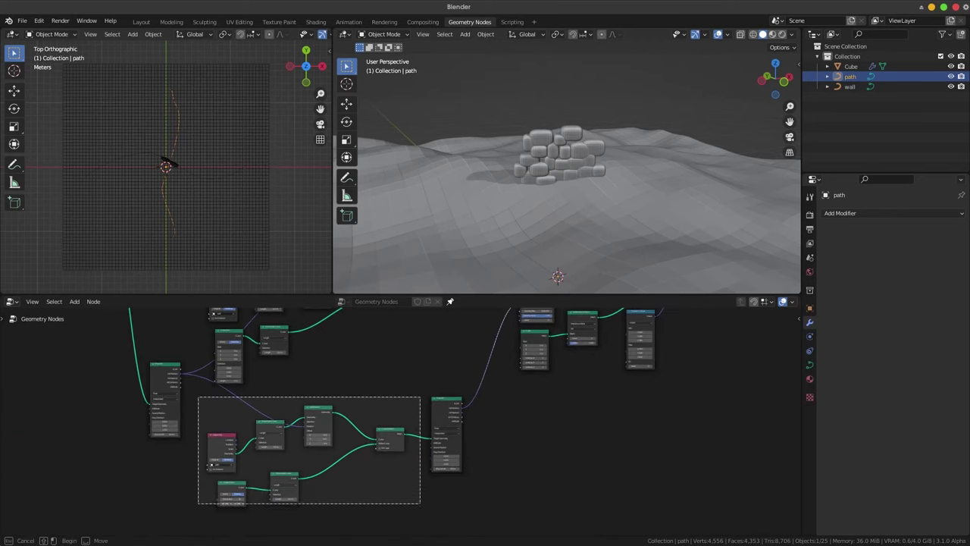
key("g")
left_click(364, 455)
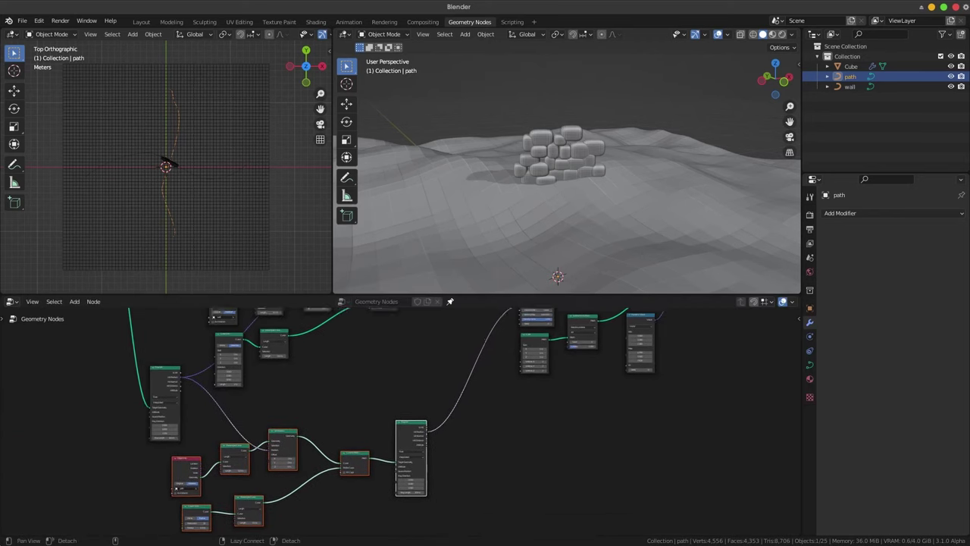
middle_click_drag(356, 333, 349, 356)
key("shift+a")
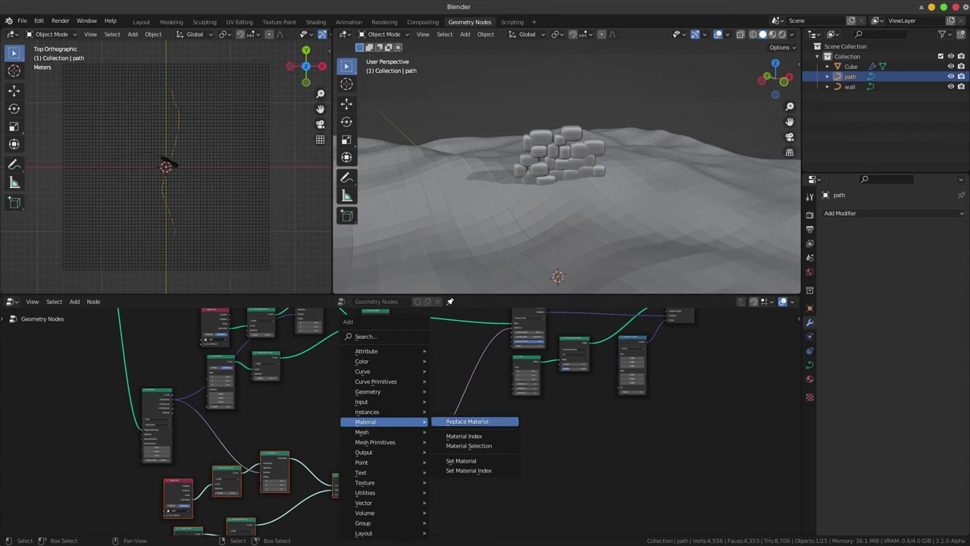
Add a Separate XYZ node and connect it to the stone distribution.
key("Escape")
scroll(379, 486, "up", 2)
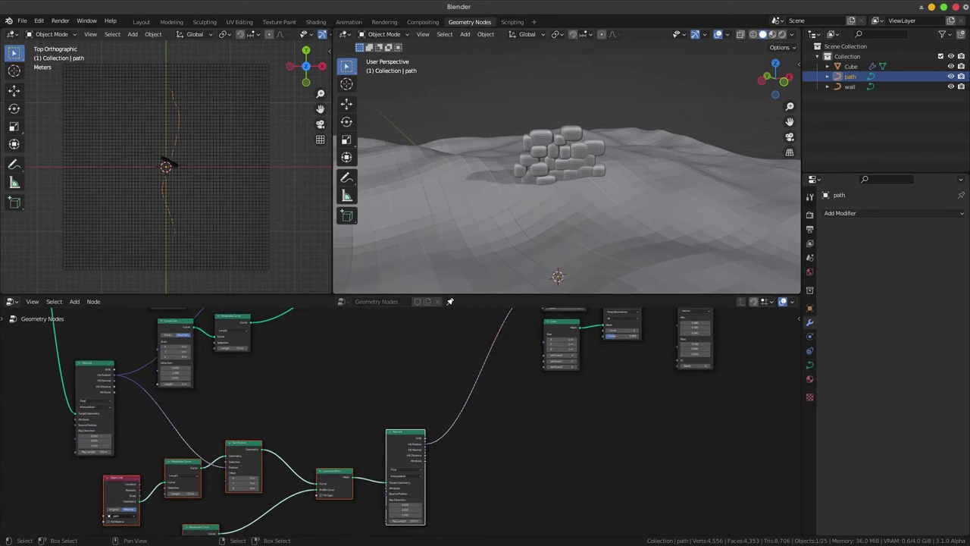
key("shift+a")
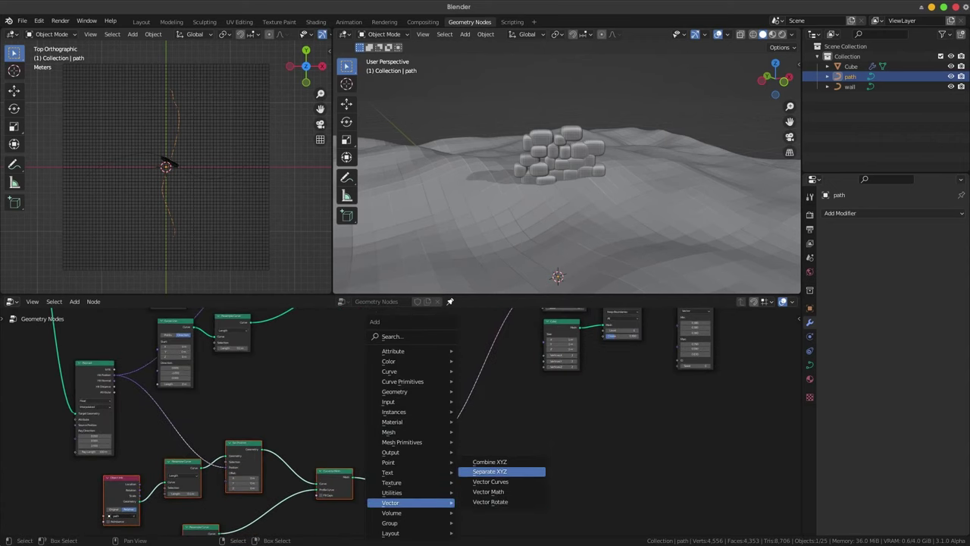
left_click(489, 471)
left_click(466, 424)
middle_click_drag(466, 424, 401, 464)
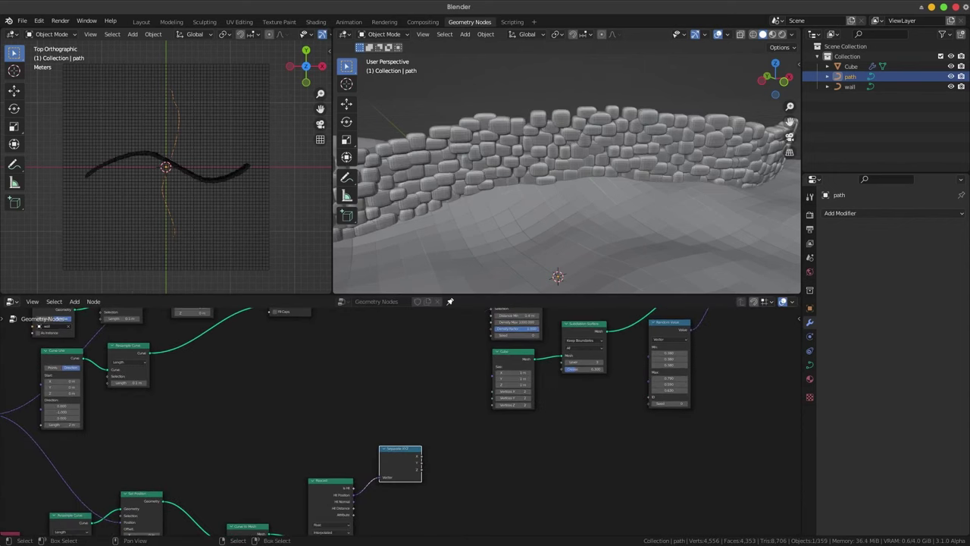
mouse_move(422, 470)
left_mouse_down()
mouse_move(499, 350)
mouse_move(493, 363)
left_mouse_up()
Insert a Math node on the Z link and set it to Less Than.
key("shift+a")
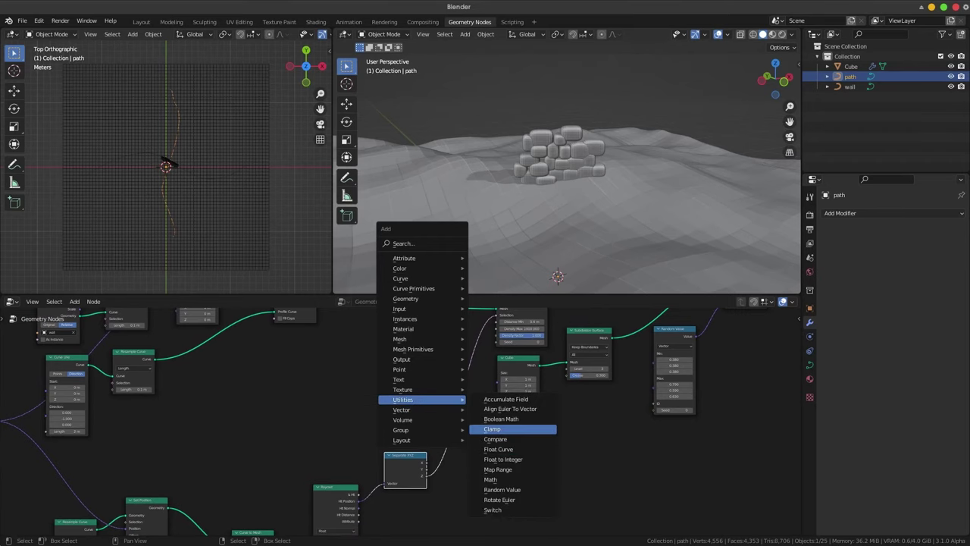
left_click(490, 479)
left_click(470, 444)
scroll(470, 443, "up", 2)
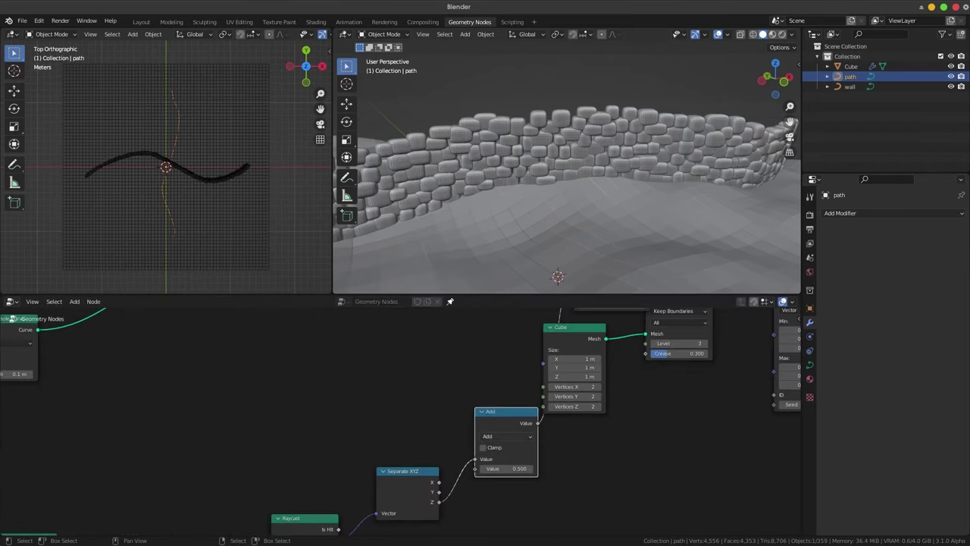
left_click(507, 436)
left_click(567, 342)
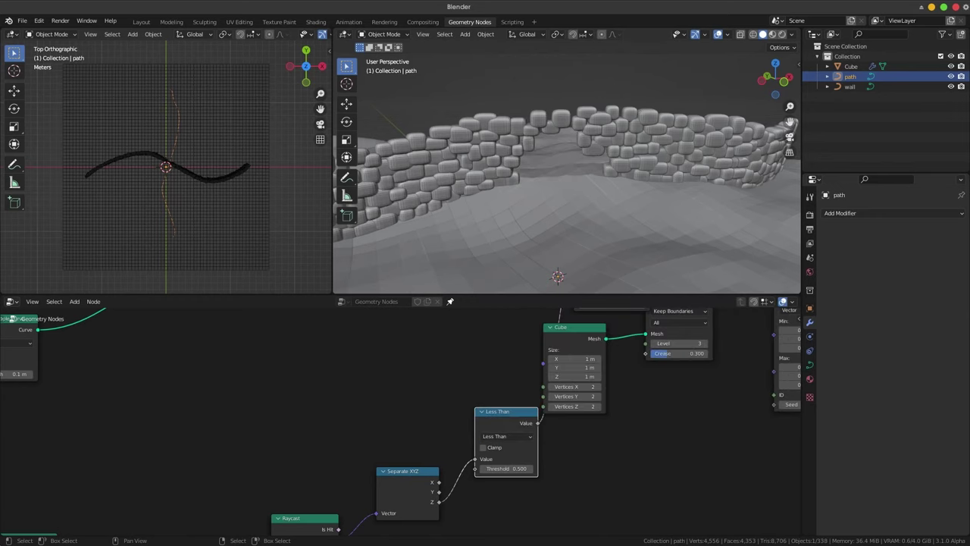
Move the right-hand group of nodes further right to make room.
scroll(361, 474, "down", 3)
scroll(360, 474, "down", 2)
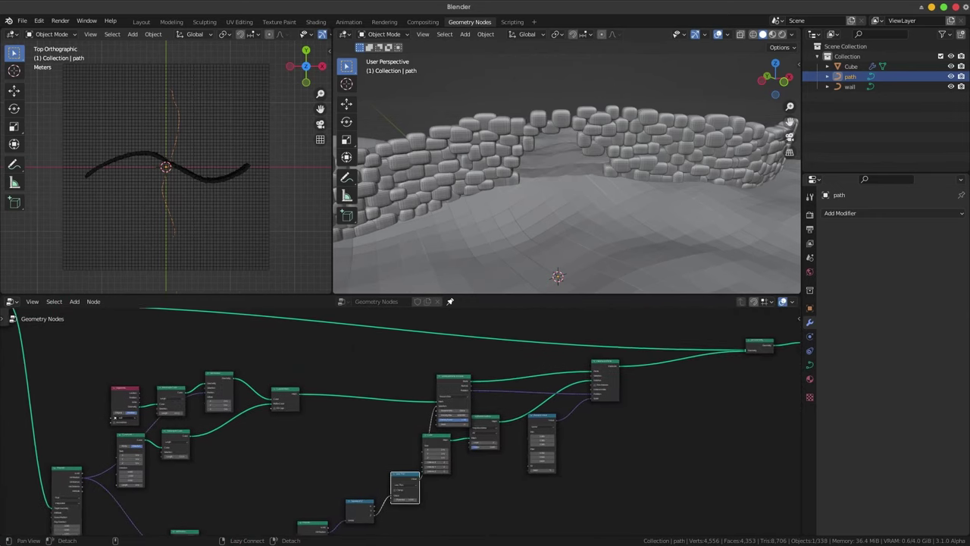
scroll(361, 474, "down", 1)
left_click_drag(429, 365, 537, 450)
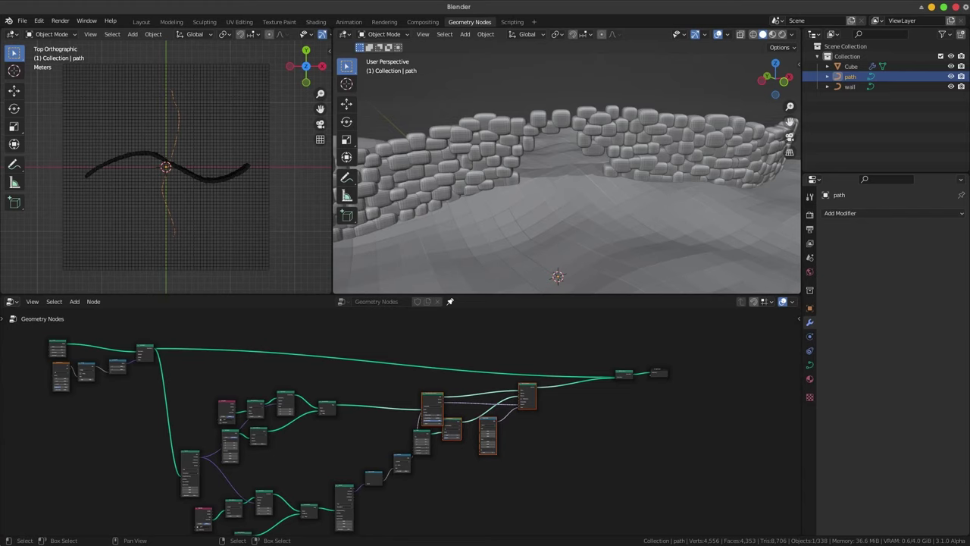
key("g")
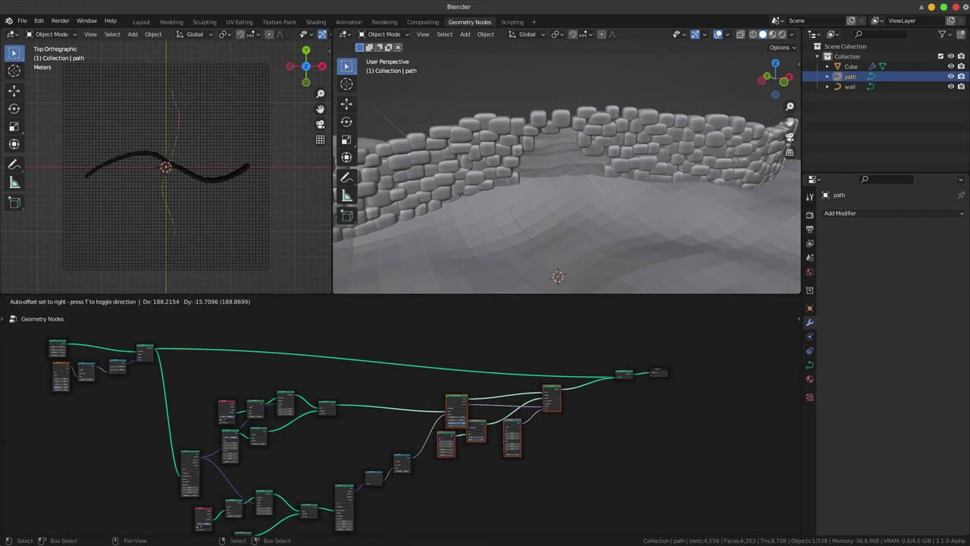
left_click(615, 356)
Shift the final output nodes right and down and tidy the links near Group Output.
left_click_drag(616, 356, 688, 392)
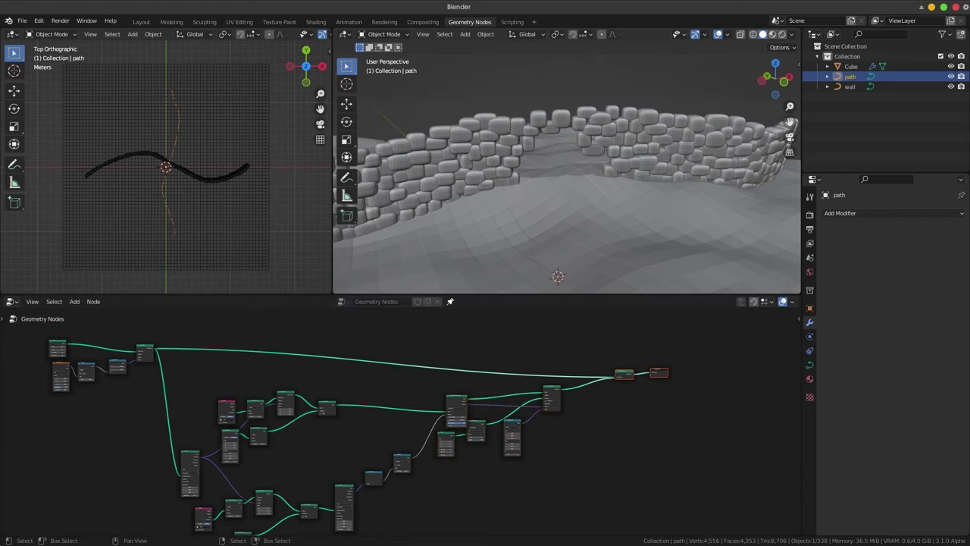
key("g")
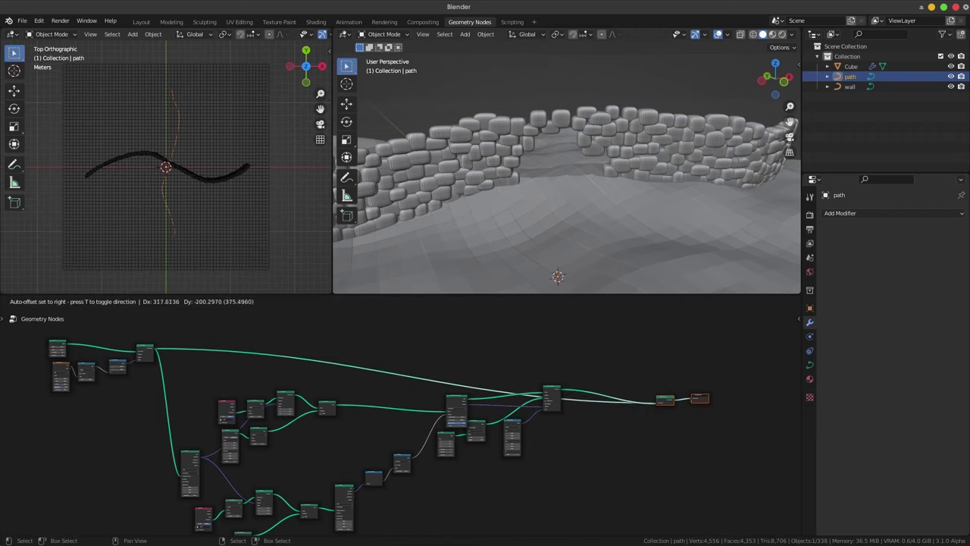
key("Return")
left_click(551, 391)
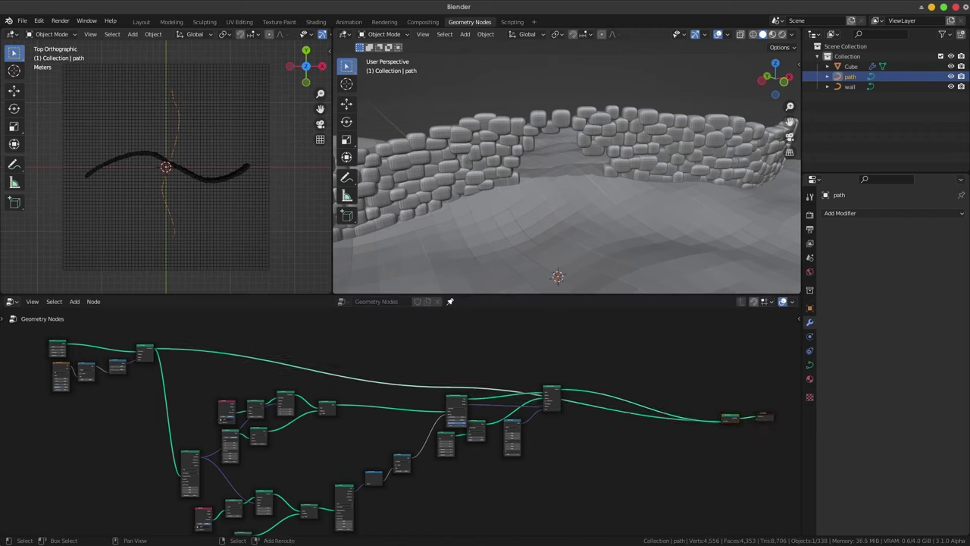
key("g")
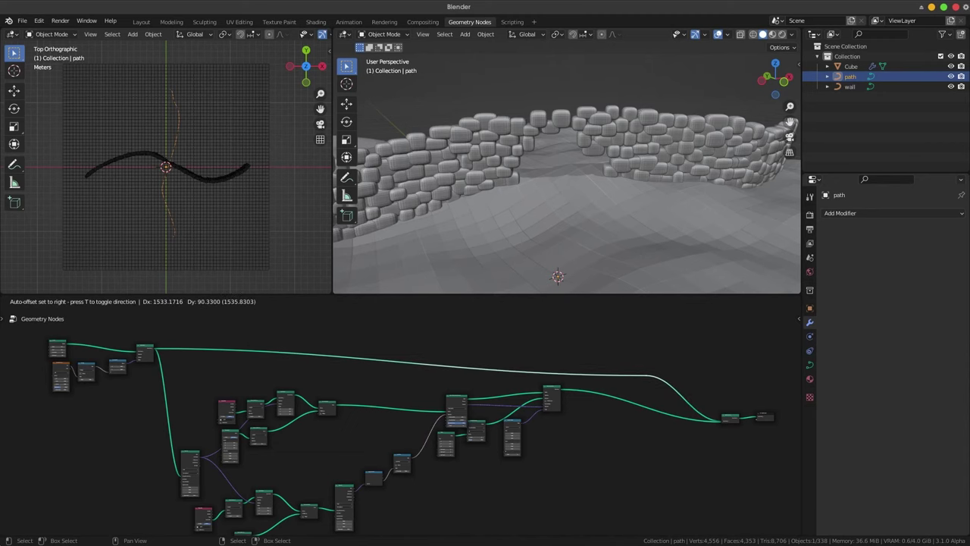
key("Return")
left_click_drag(535, 391, 548, 394)
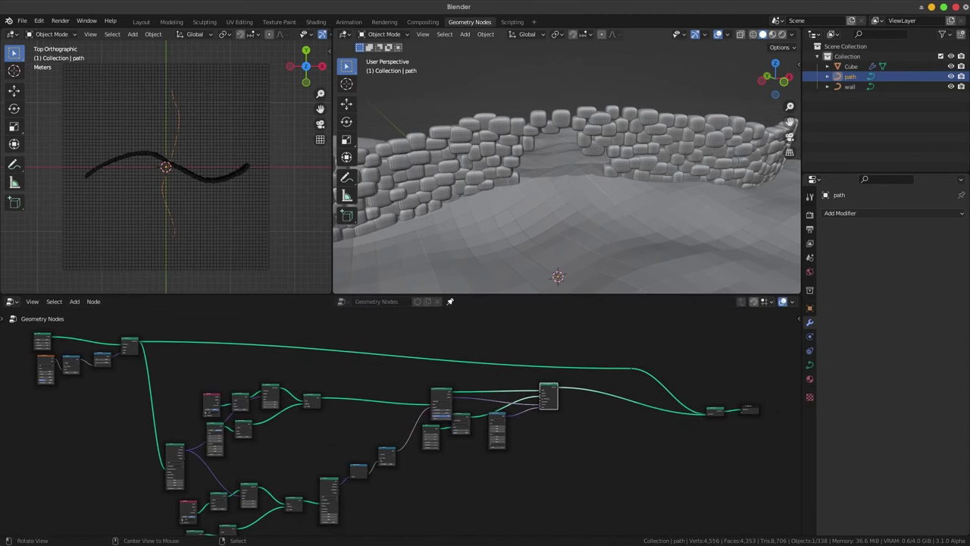
middle_click_drag(568, 190, 644, 189)
scroll(121, 417, "up", 5)
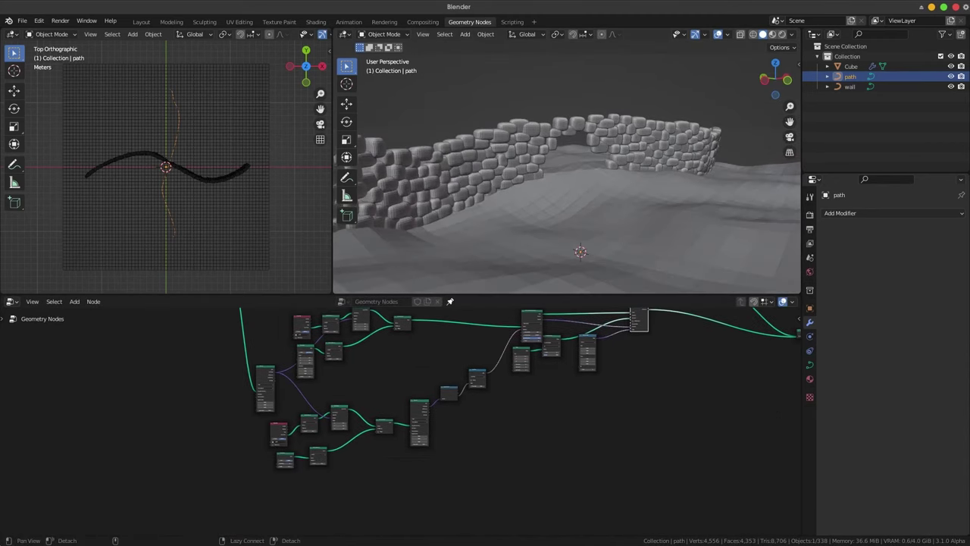
scroll(400, 417, "up", 3)
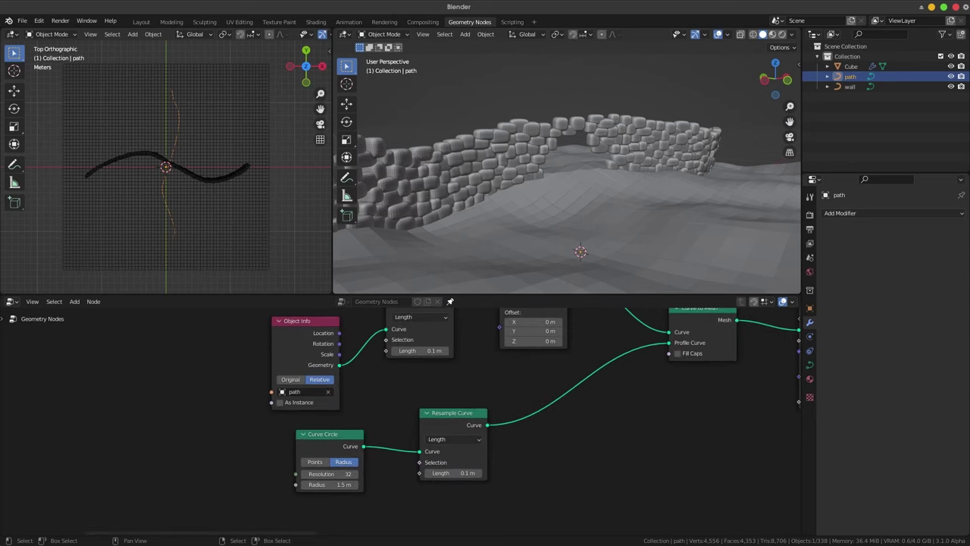
mouse_move(330, 484)
left_mouse_down()
mouse_move(352, 485)
mouse_move(318, 484)
left_mouse_up()
key("Home")
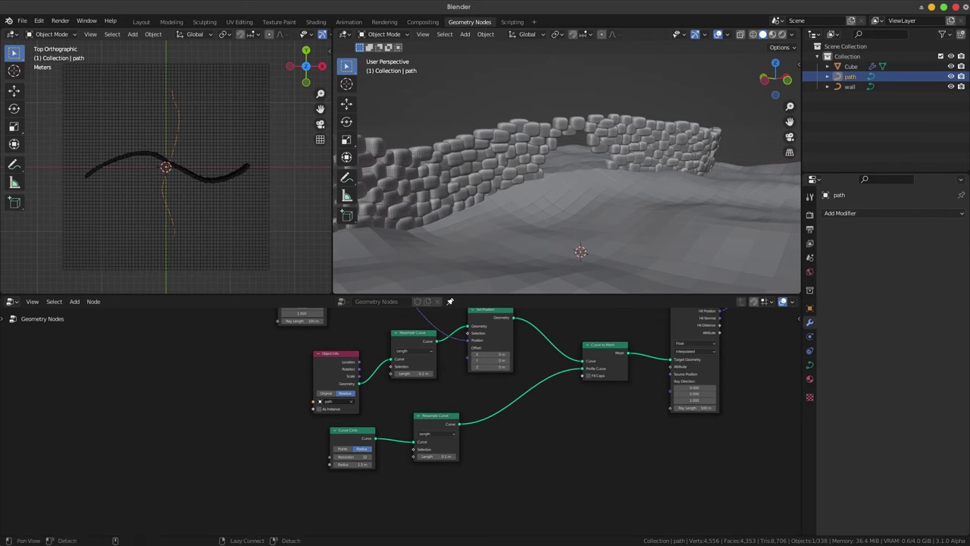
scroll(531, 439, "up", 3)
scroll(530, 424, "down", 3)
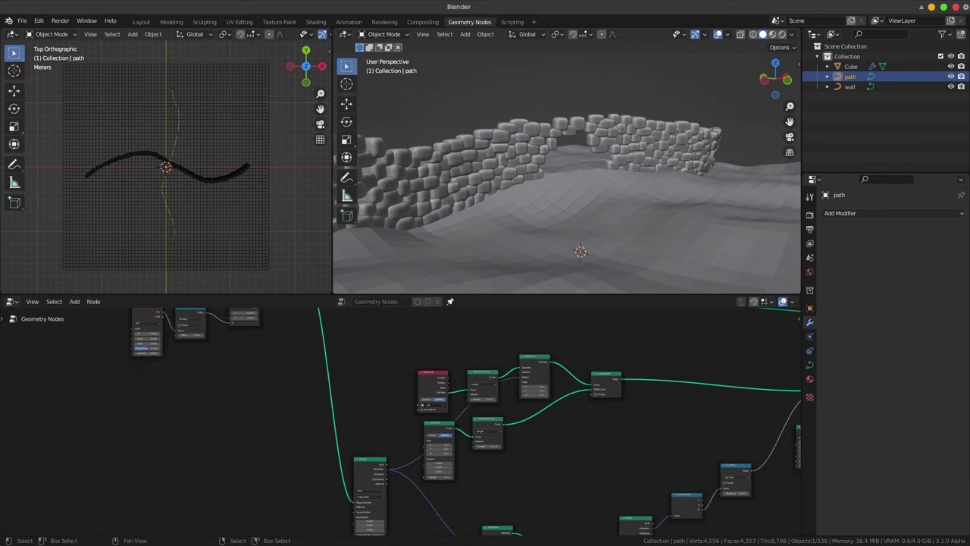
scroll(561, 420, "up", 2)
scroll(561, 421, "up", 2)
left_click_drag(385, 379, 424, 379)
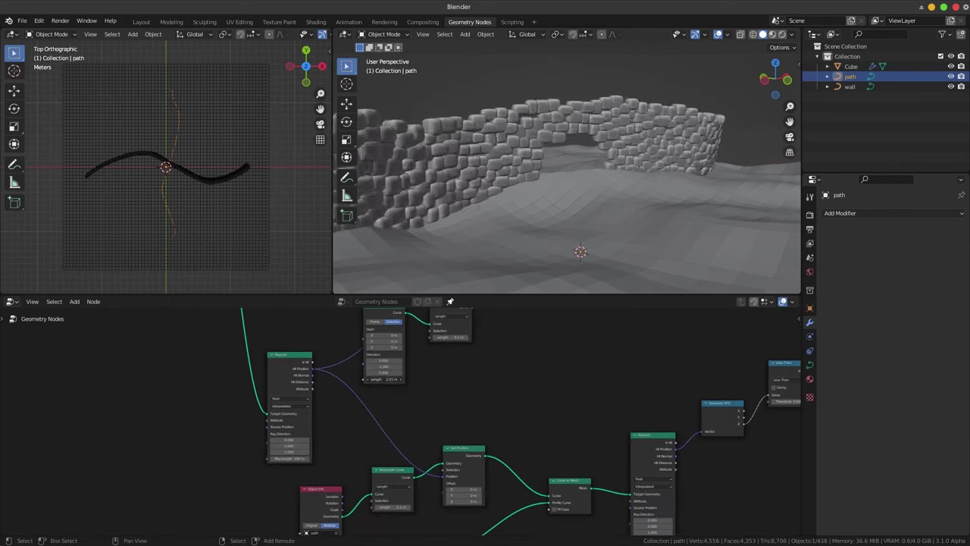
middle_click_drag(530, 455, 553, 333)
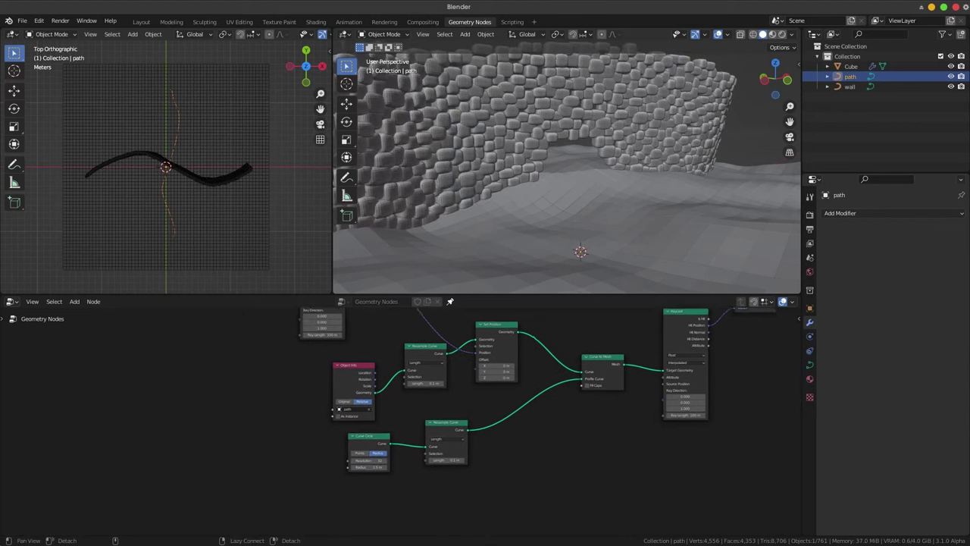
scroll(553, 425, "up", 1)
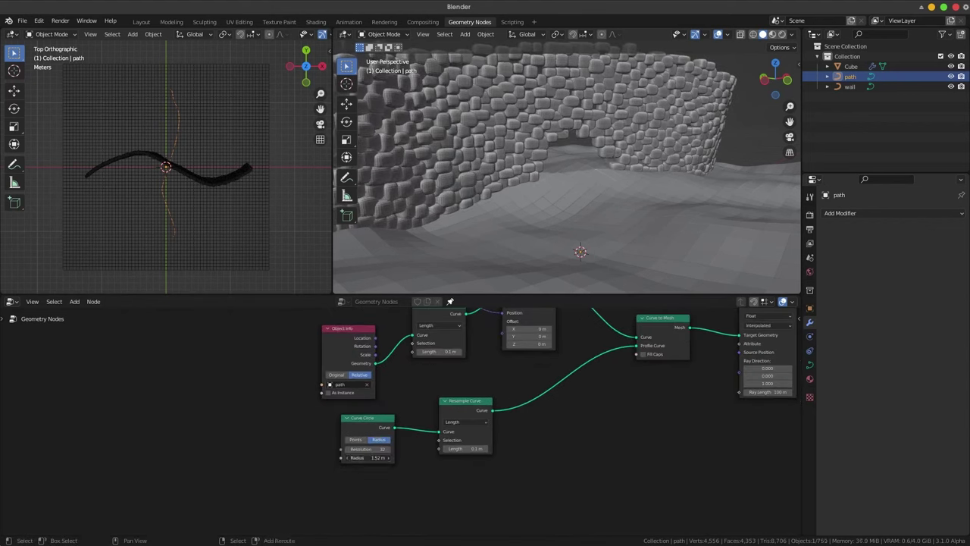
mouse_move(368, 458)
left_mouse_down()
mouse_move(401, 458)
mouse_move(382, 458)
left_mouse_up()
scroll(567, 167, "down", 4)
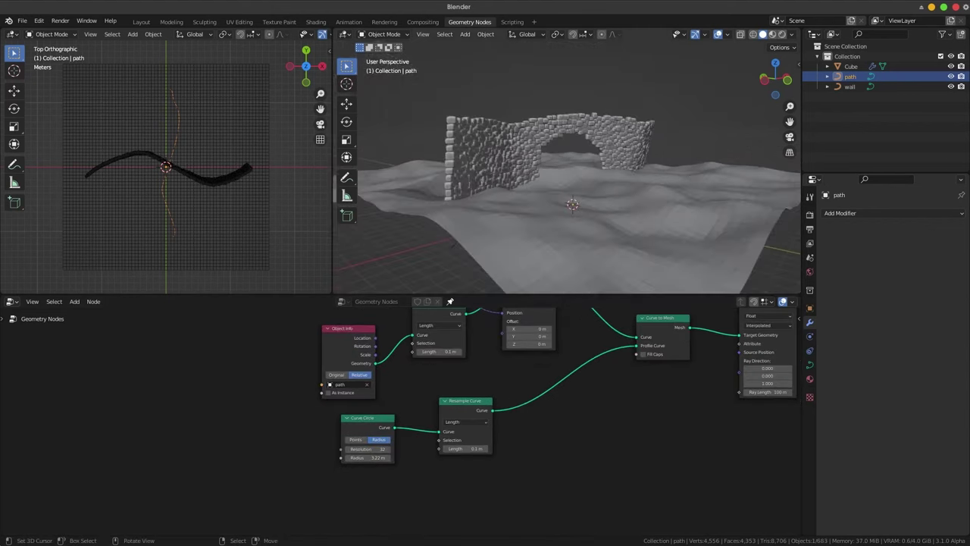
middle_click_drag(568, 167, 531, 174)
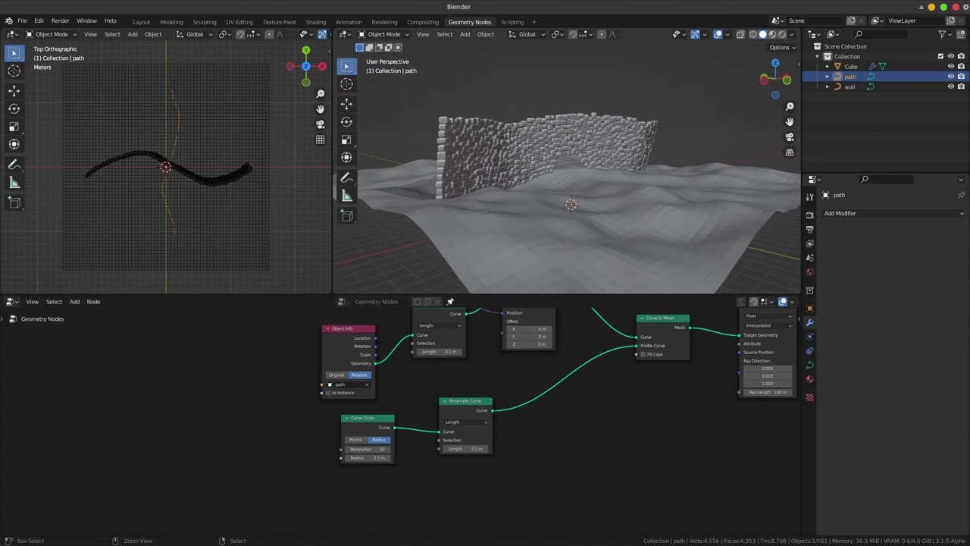
scroll(530, 174, "up", 3)
scroll(149, 479, "down", 2)
scroll(455, 402, "down", 2)
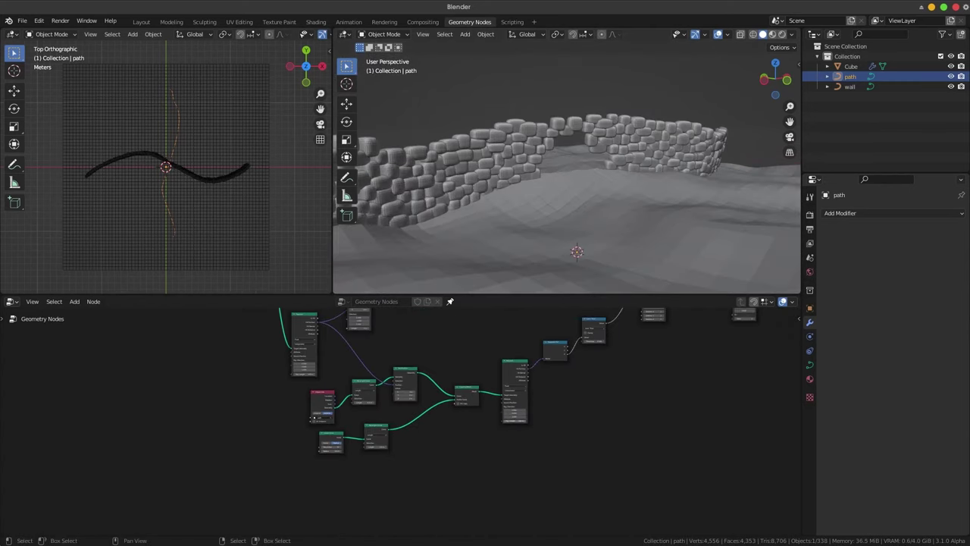
middle_click_drag(470, 379, 454, 423)
middle_click_drag(569, 167, 580, 170)
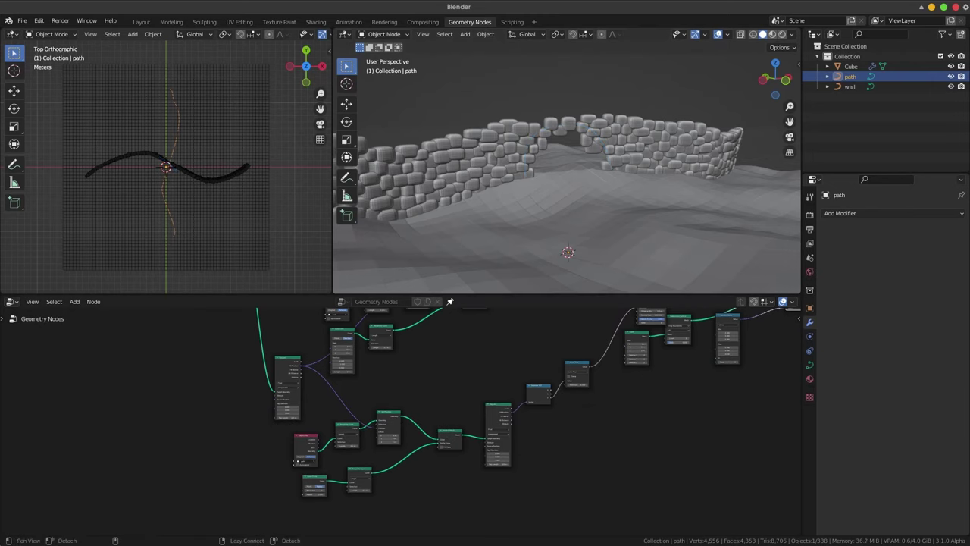
middle_click_drag(531, 417, 425, 371)
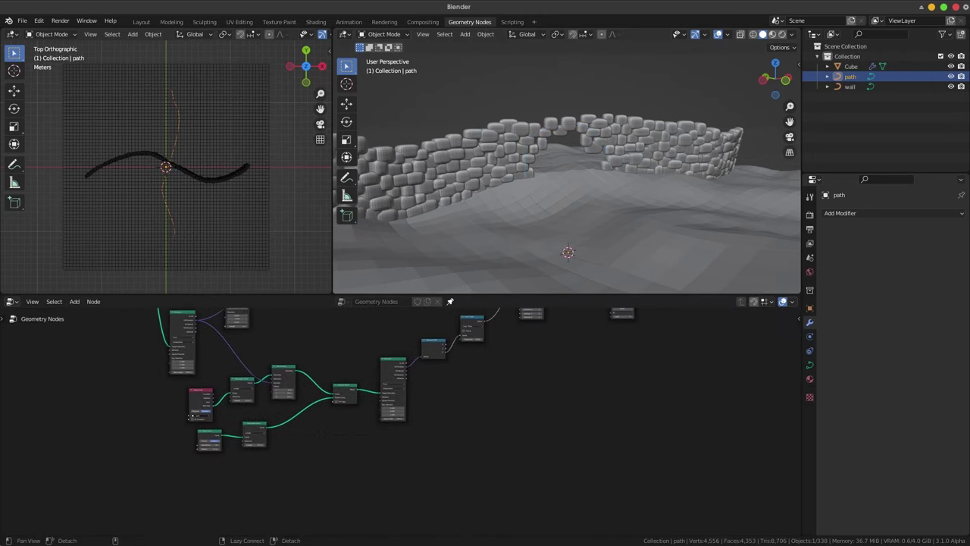
mouse_move(426, 371)
middle_mouse_down()
mouse_move(397, 451)
mouse_move(536, 357)
middle_mouse_up()
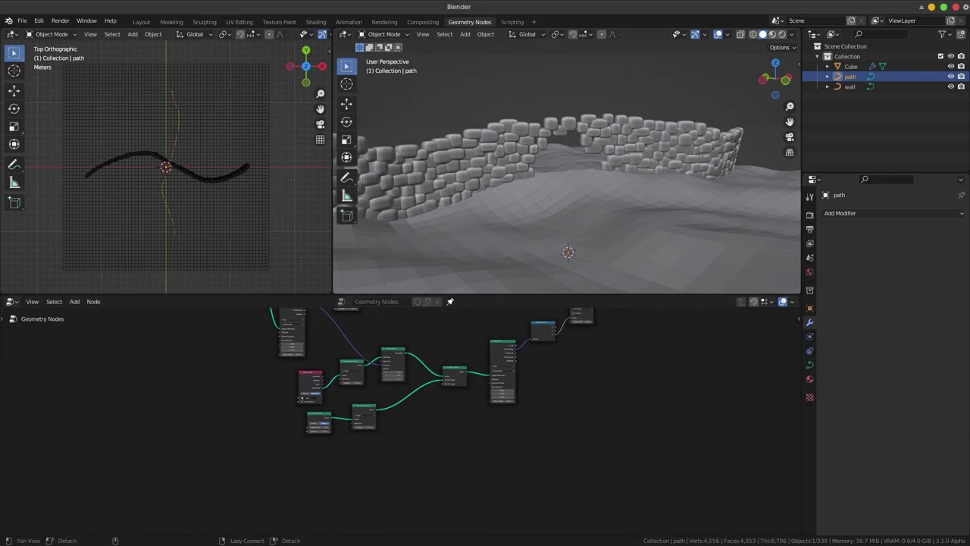
scroll(416, 417, "up", 3)
middle_click_drag(416, 417, 364, 455)
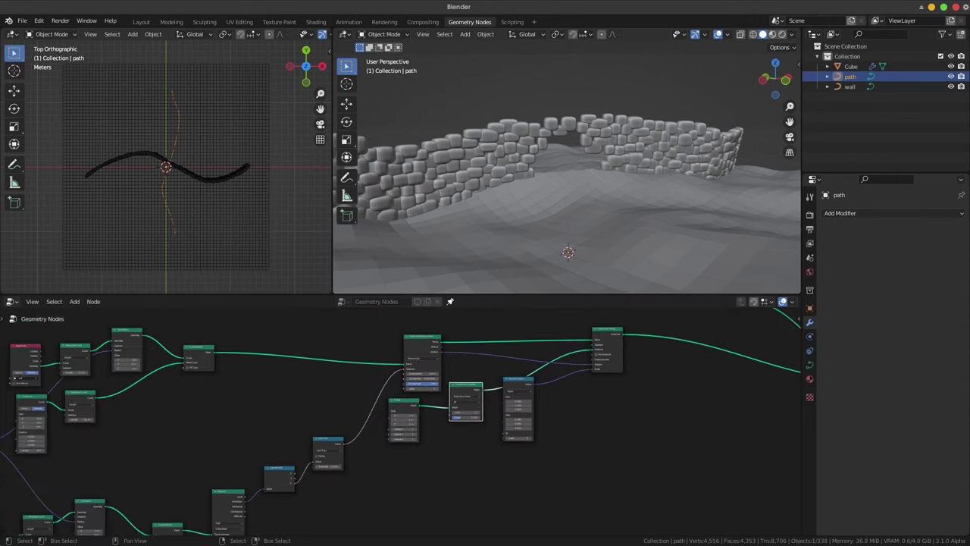
Duplicate the five stone-scattering nodes and place the copies below the originals.
left_click_drag(381, 338, 637, 434)
left_click_drag(423, 357, 423, 489)
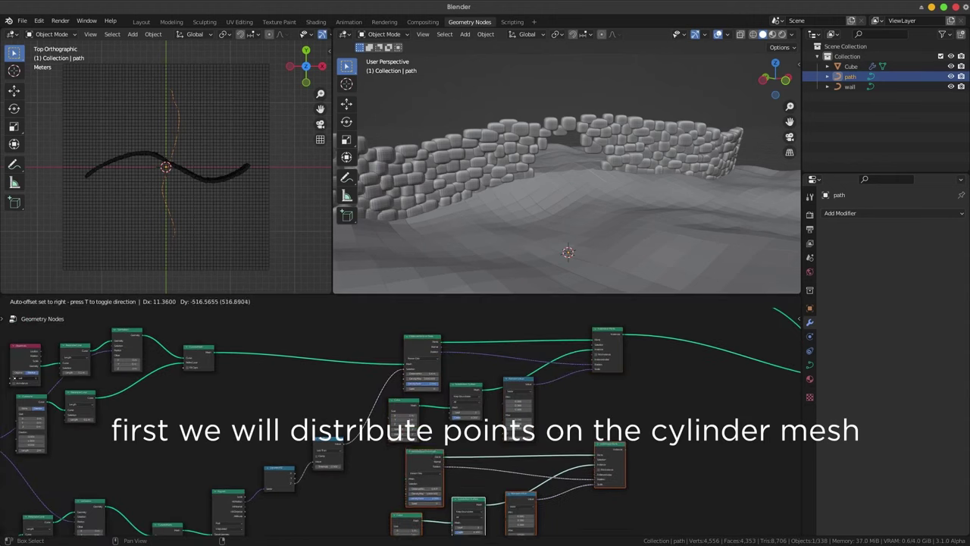
left_click_drag(379, 455, 498, 335, "alt")
scroll(398, 422, "up", 2)
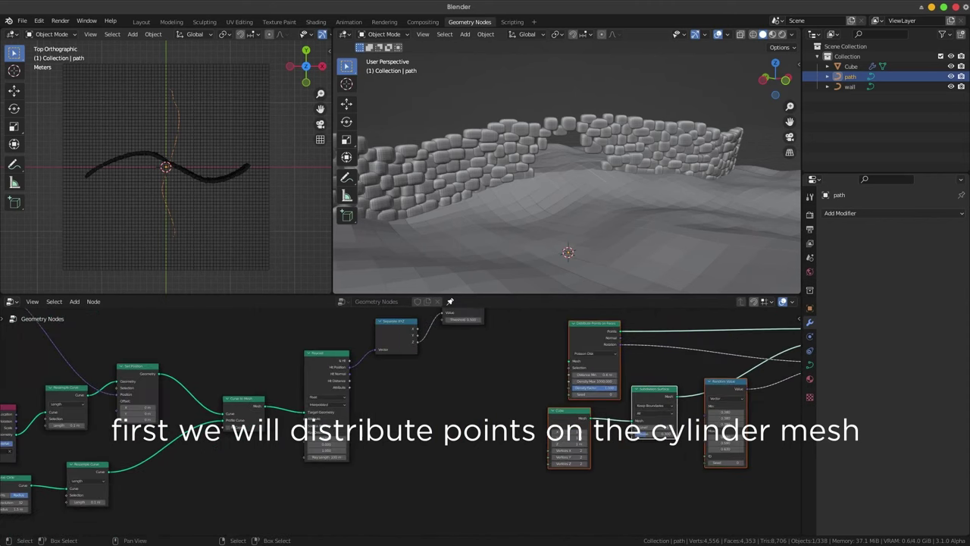
Link the tube's Curve to Mesh output into the copied Distribute Points node.
left_click_drag(263, 405, 343, 387)
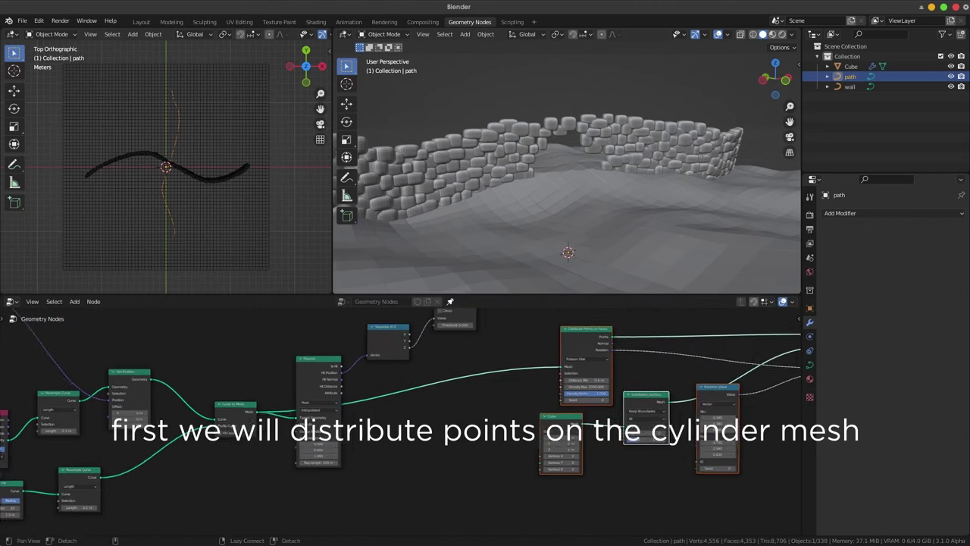
middle_click_drag(455, 416, 394, 356)
scroll(402, 423, "down", 1)
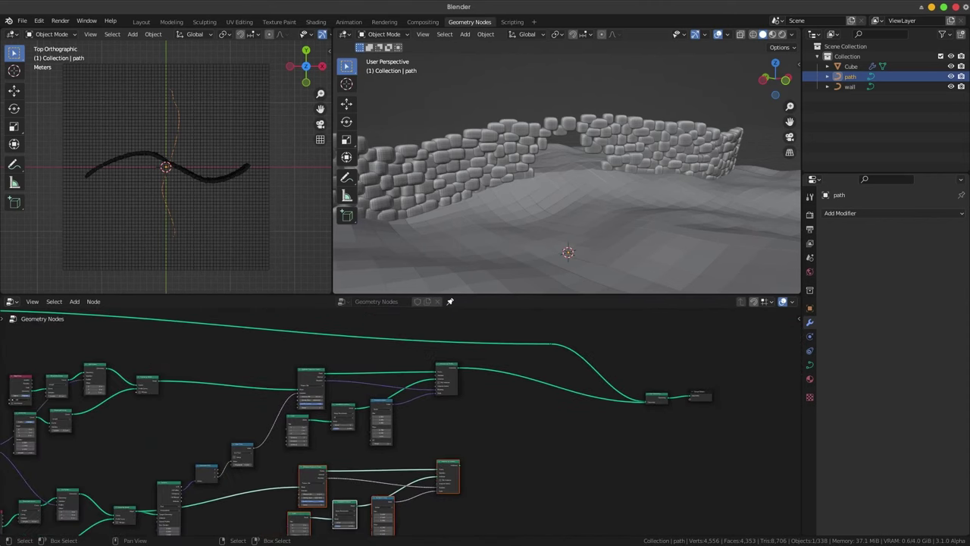
right_click_drag(656, 400, 453, 466, "alt")
middle_click_drag(453, 466, 547, 411)
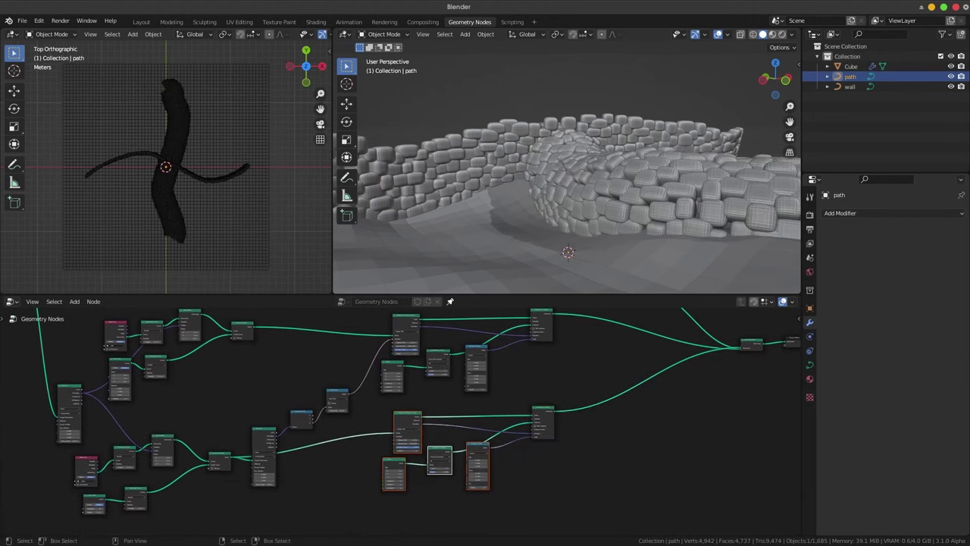
left_click(543, 413, "shift")
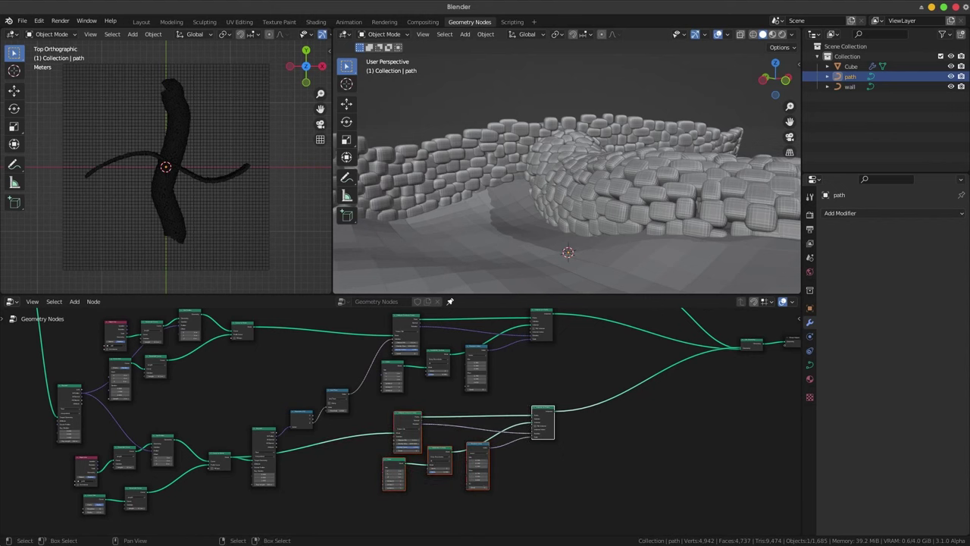
middle_click_drag(318, 335, 429, 327)
key("shift+a")
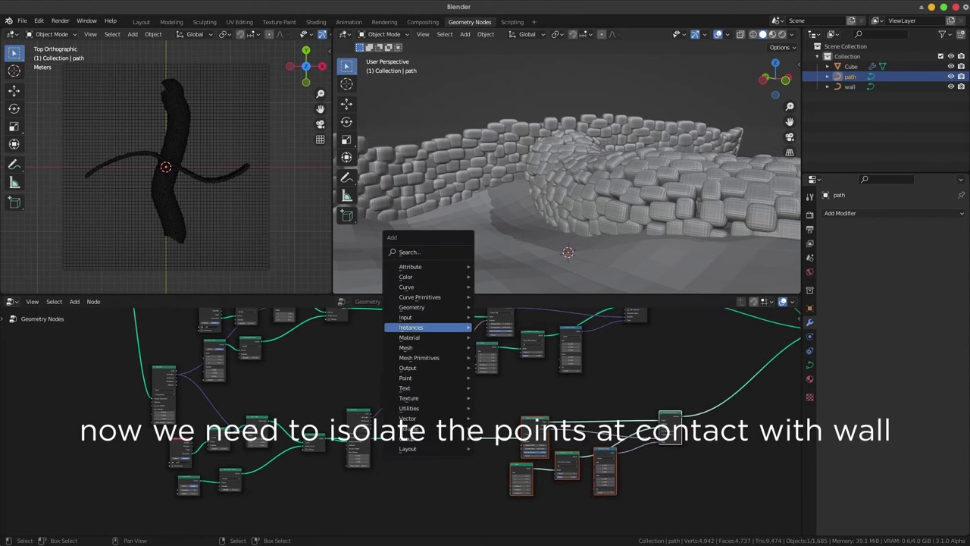
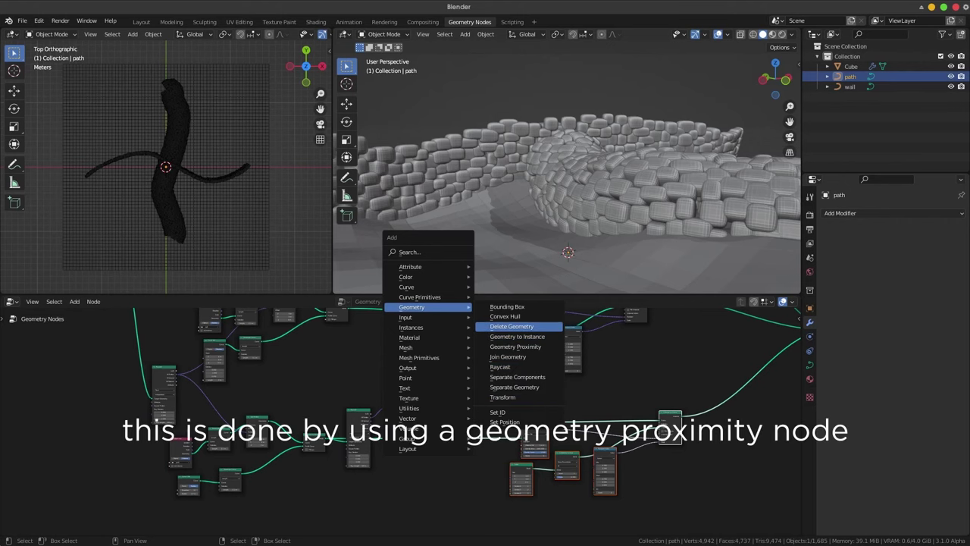
Add a Geometry Proximity node with the path curve linked to its Target.
left_click(516, 347)
left_click(478, 470)
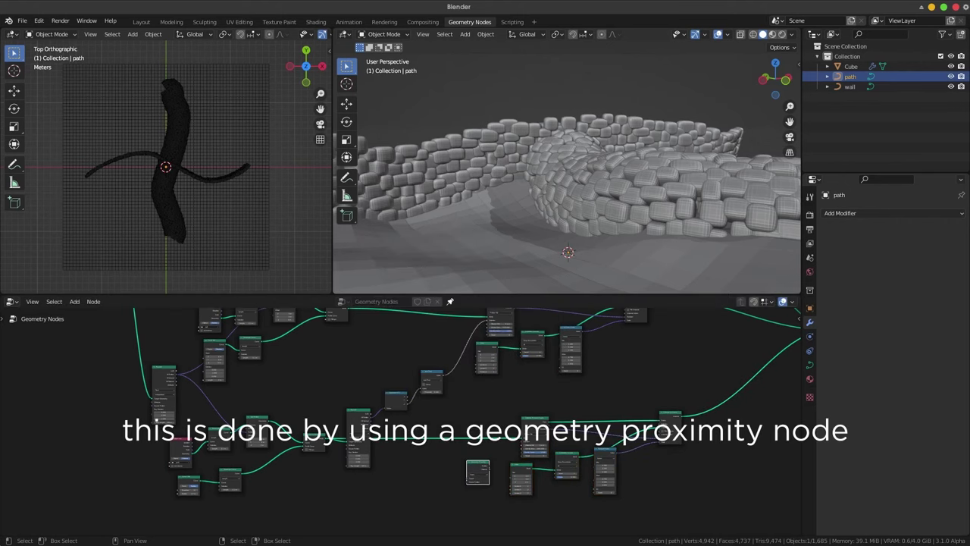
scroll(401, 420, "up", 1)
scroll(401, 420, "up", 1)
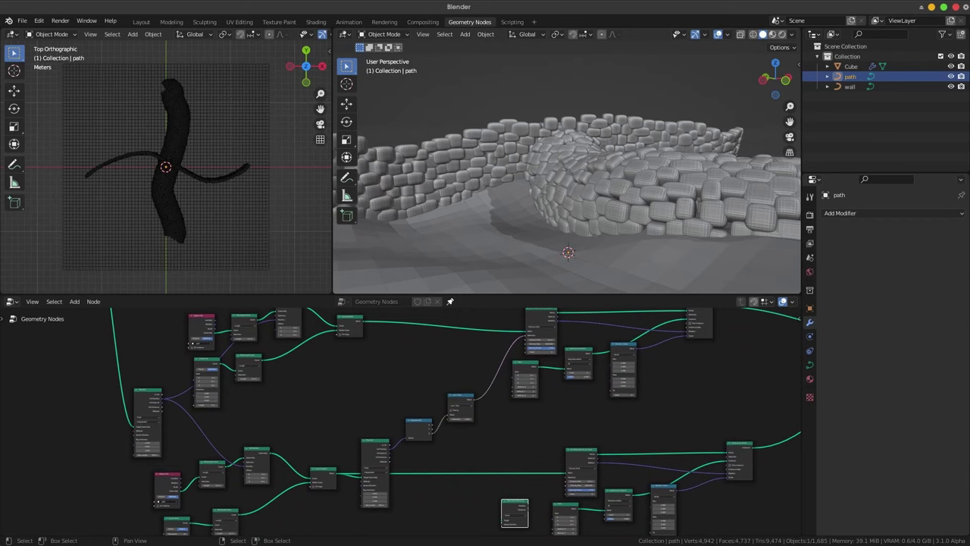
left_click_drag(362, 320, 504, 497)
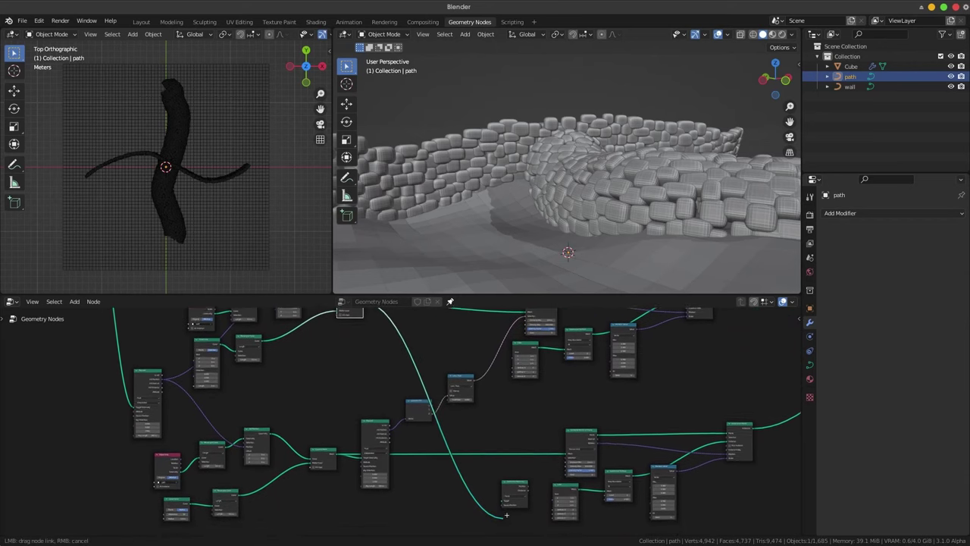
scroll(546, 438, "up", 4)
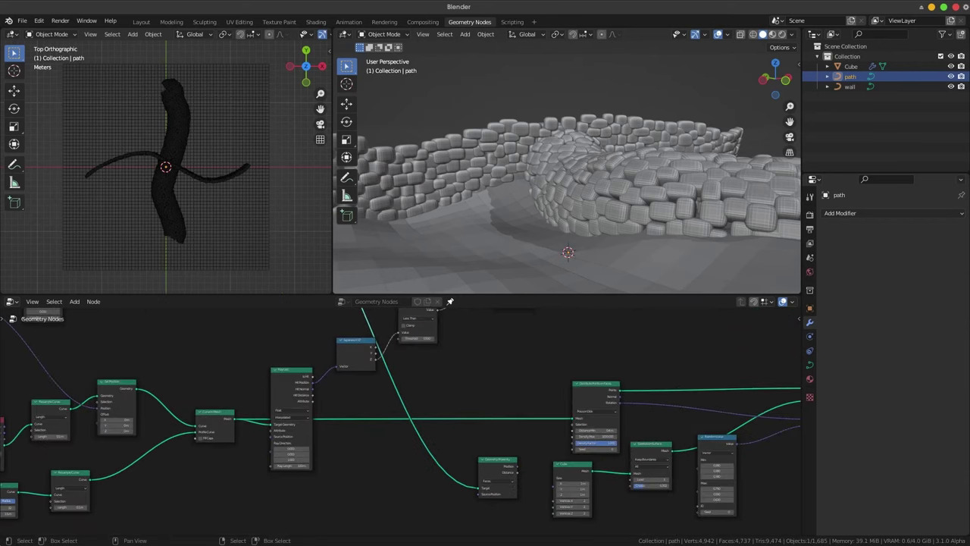
Route proximity Distance through a duplicated Less Than node (0.500) into Distribute Points Selection.
mouse_move(475, 508)
left_mouse_down()
mouse_move(454, 493)
mouse_move(570, 481)
left_mouse_up()
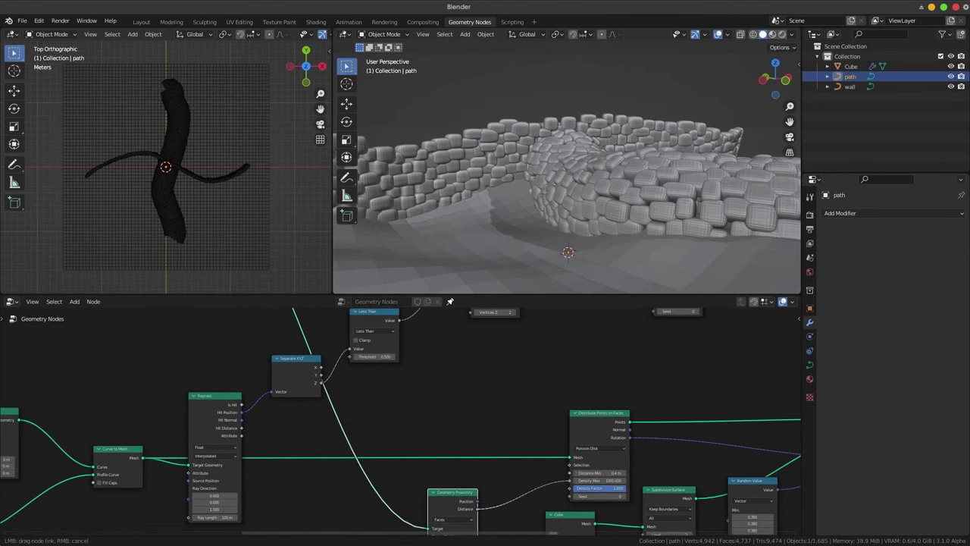
scroll(400, 437, "down", 2)
scroll(400, 436, "down", 1)
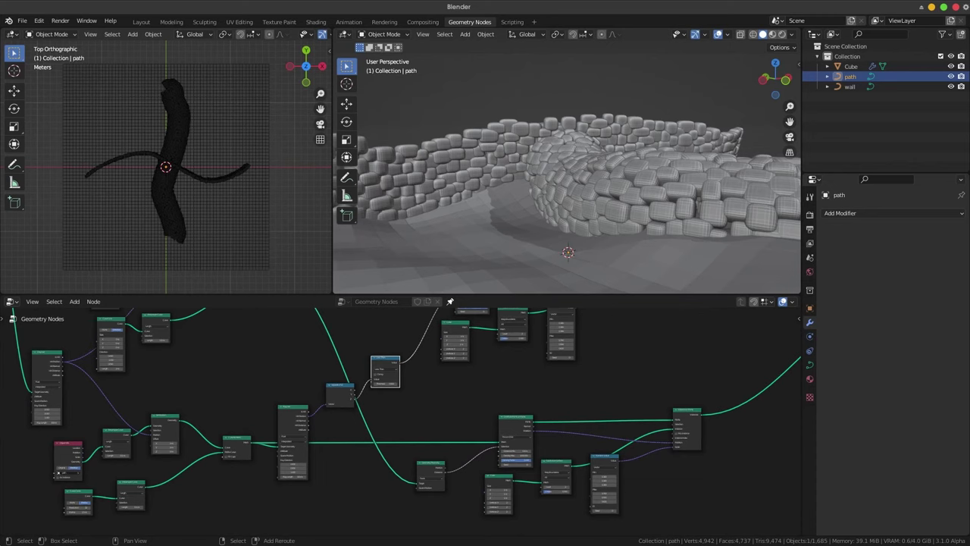
key("shift+d")
left_click(476, 464)
left_click_drag(430, 474, 416, 474)
left_click_drag(476, 454, 463, 455)
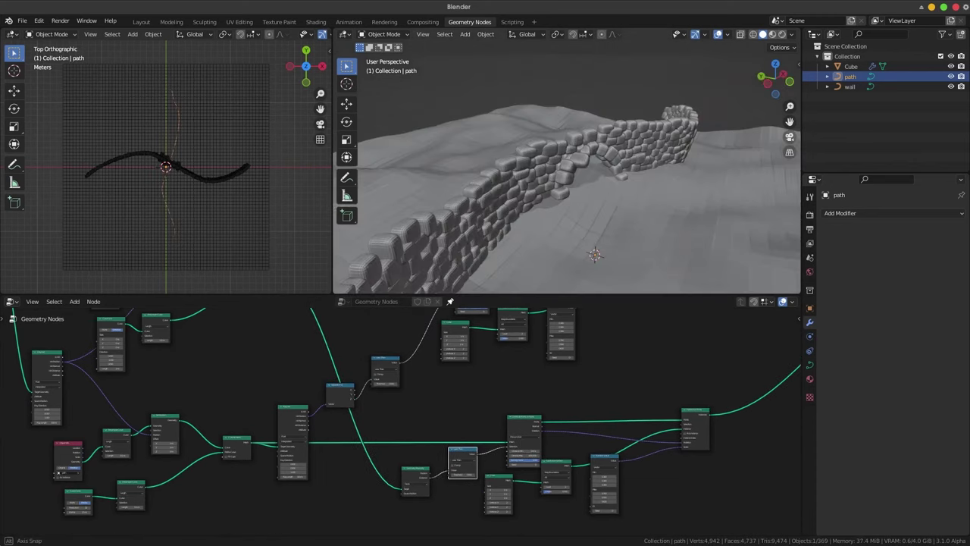
middle_click_drag(568, 190, 617, 270)
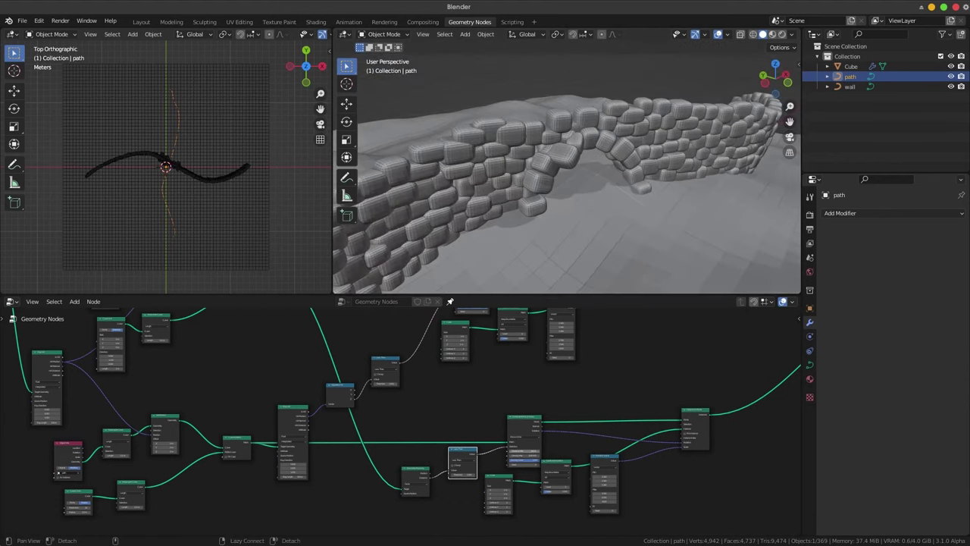
scroll(453, 497, "up", 2)
scroll(453, 496, "up", 2)
scroll(453, 496, "up", 2)
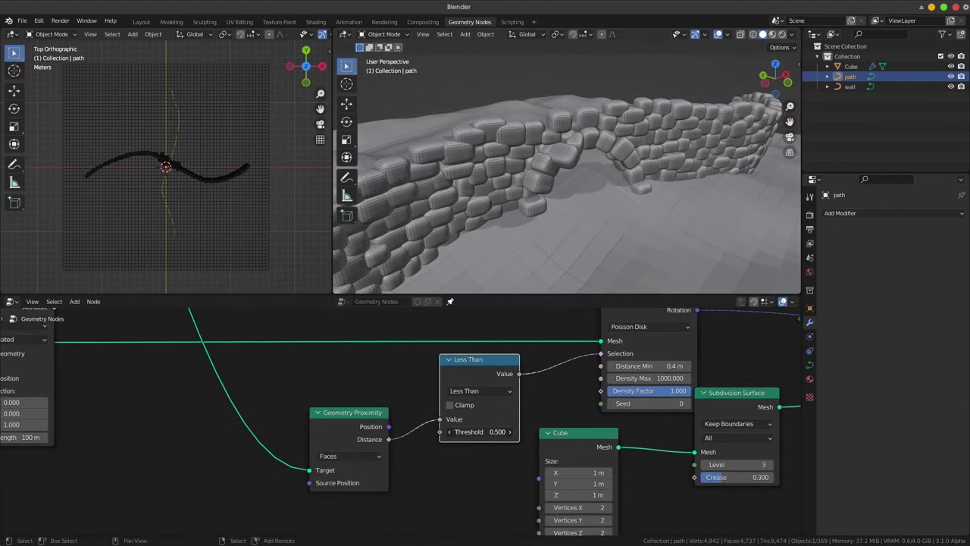
Tweak the Less Than threshold to adjust the gap in the wall.
mouse_move(479, 431)
left_mouse_down()
mouse_move(455, 431)
mouse_move(504, 432)
left_mouse_up()
middle_click_drag(569, 189, 644, 220)
middle_click_drag(531, 417, 260, 398)
Keep the Random Value stone scale maximum at 0.790, 1.000, 0.730 after trying a larger Max X.
scroll(404, 422, "up", 2)
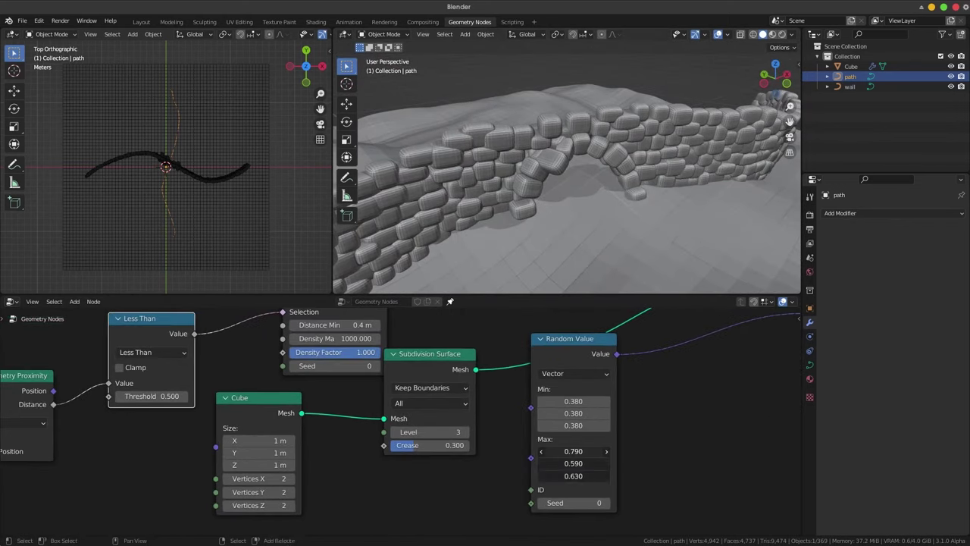
mouse_move(573, 451)
left_mouse_down()
mouse_move(592, 451)
mouse_move(599, 463)
mouse_move(580, 463)
mouse_move(599, 475)
mouse_move(553, 476)
left_mouse_up()
key("ctrl+z")
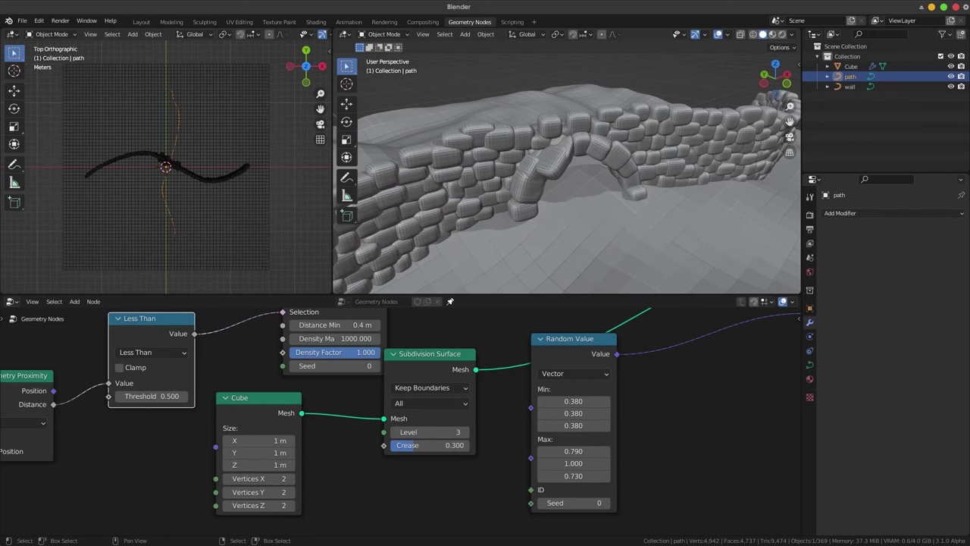
scroll(574, 455, "down", 3)
scroll(568, 190, "down", 3)
mouse_move(568, 189)
middle_mouse_down()
mouse_move(568, 166)
mouse_move(606, 174)
mouse_move(531, 182)
mouse_move(576, 189)
mouse_move(561, 197)
mouse_move(576, 182)
mouse_move(561, 190)
mouse_move(564, 201)
middle_mouse_up()
scroll(576, 182, "down", 3)
scroll(401, 424, "down", 3)
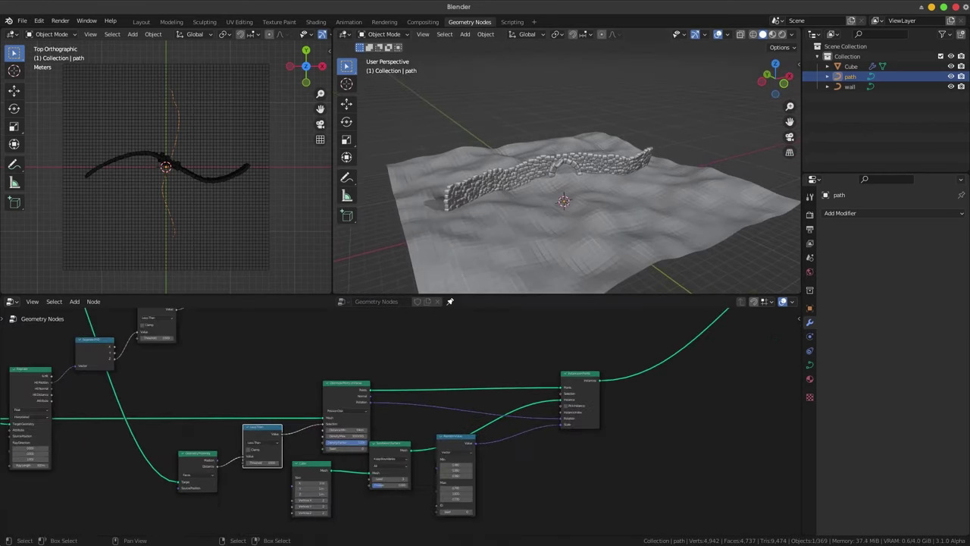
scroll(401, 424, "down", 3)
Duplicate the Curve to Mesh node below the original and feed it the Resample Curve output.
middle_click_drag(363, 432, 403, 421)
mouse_move(569, 190)
middle_mouse_down()
mouse_move(530, 185)
mouse_move(561, 175)
middle_mouse_up()
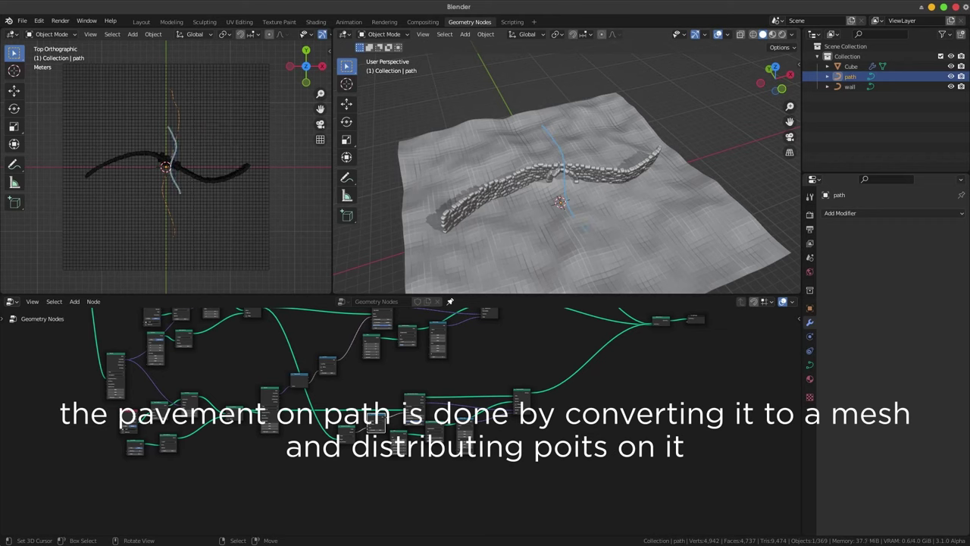
scroll(485, 356, "up", 3)
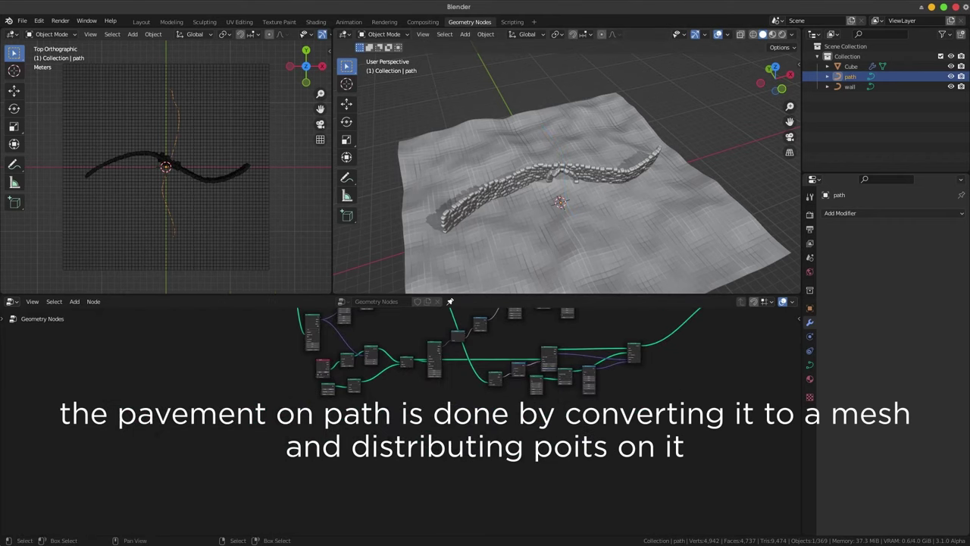
scroll(546, 351, "up", 1)
scroll(546, 350, "up", 1)
scroll(546, 350, "up", 2)
scroll(545, 350, "up", 2)
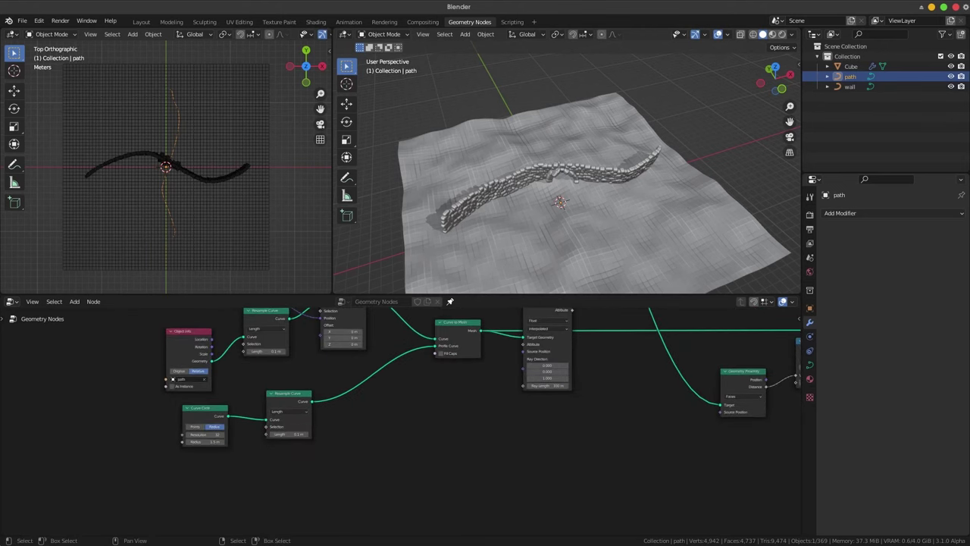
left_click(457, 334)
key("shift+d")
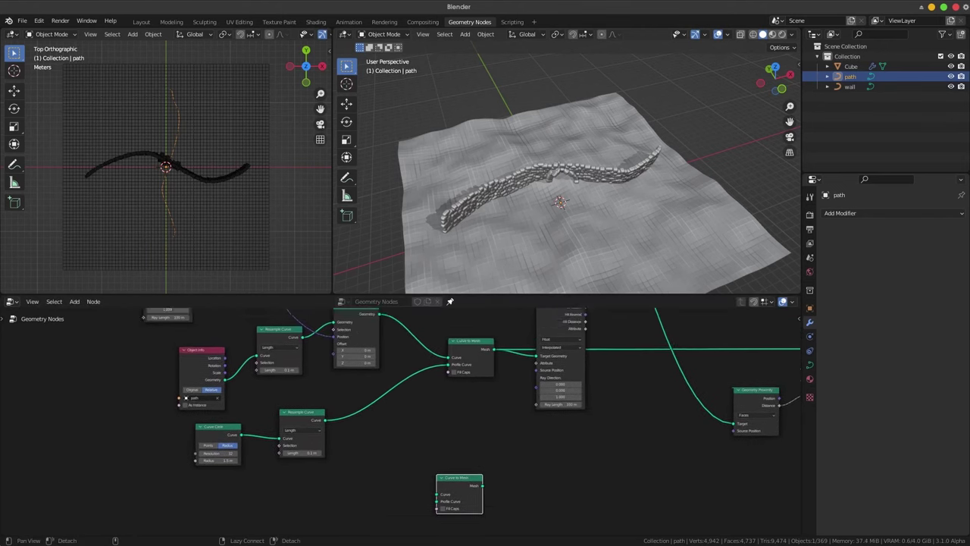
left_click(495, 483)
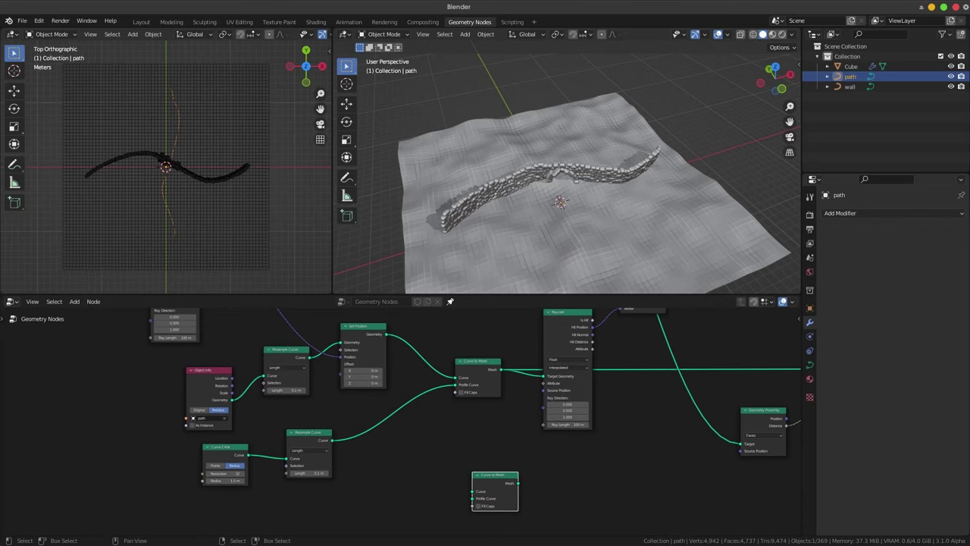
left_click_drag(307, 357, 472, 491)
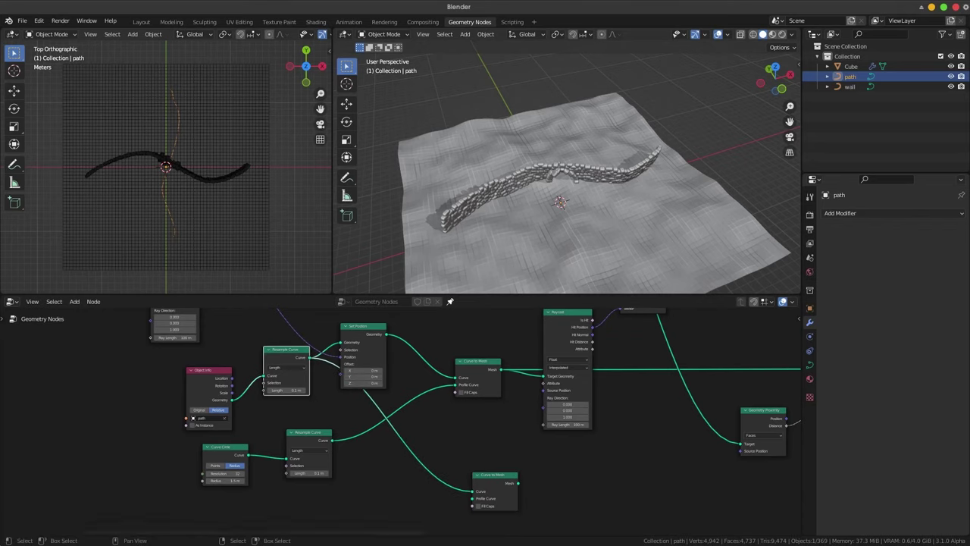
middle_click_drag(472, 491, 477, 446)
Add a Curve Line node and route it through a duplicated Resample Curve into the Profile input.
key("shift+a")
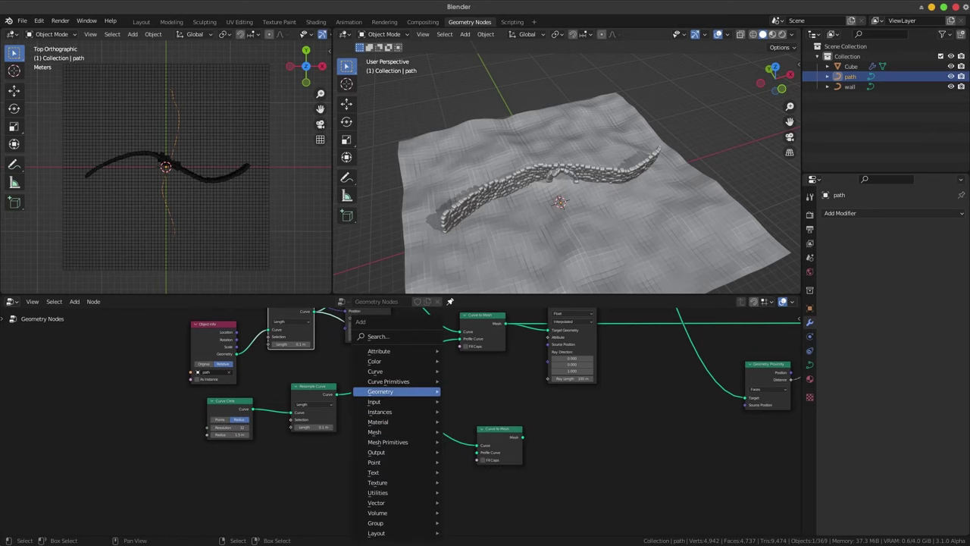
left_click(472, 400)
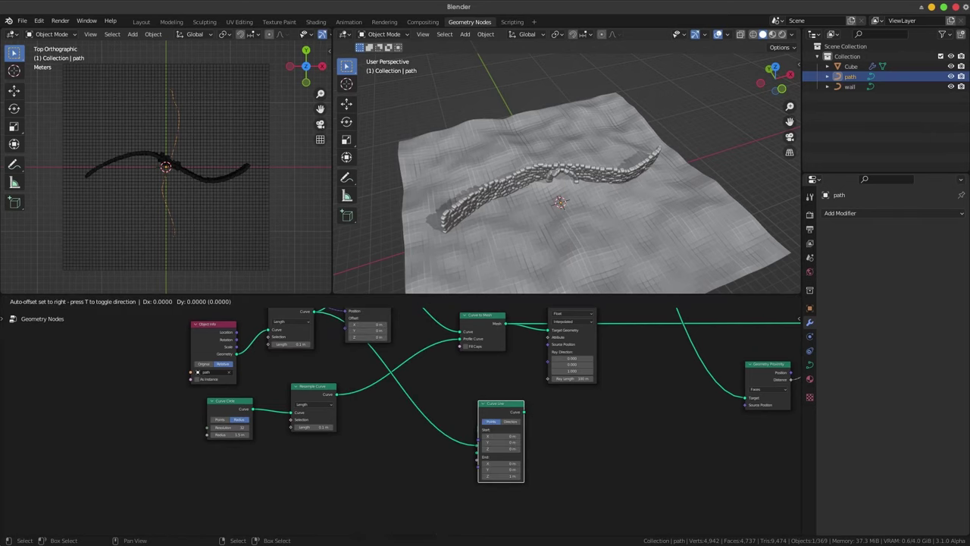
middle_click_drag(276, 493, 294, 446)
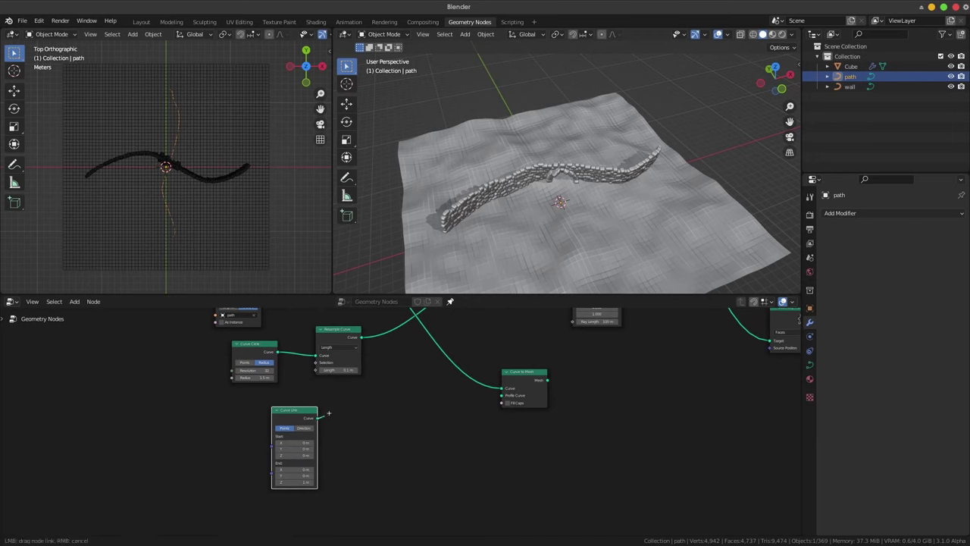
left_click(338, 329)
key("shift+d")
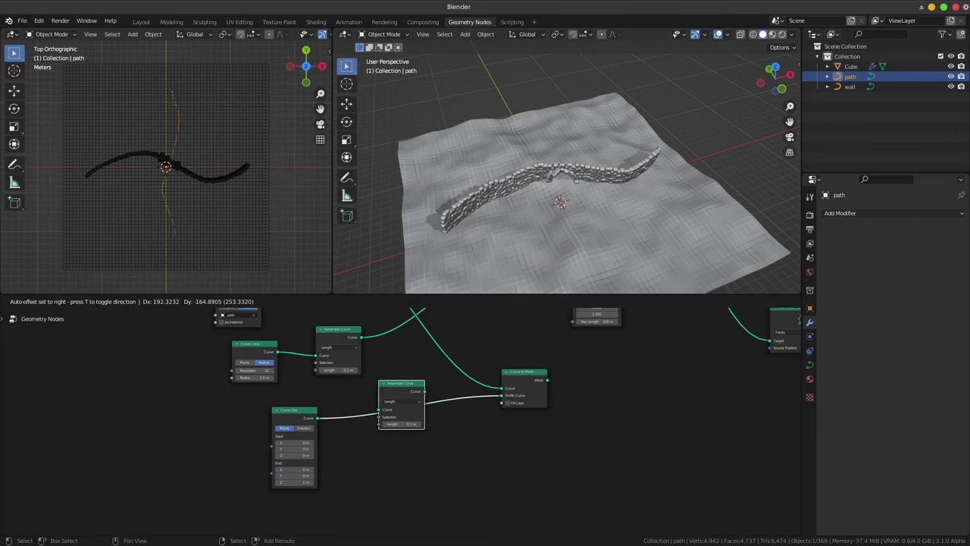
left_click(400, 394)
middle_click_drag(400, 394, 441, 352)
Switch the Curve Line to Direction mode and connect the pavement mesh to the output.
scroll(397, 421, "up", 2)
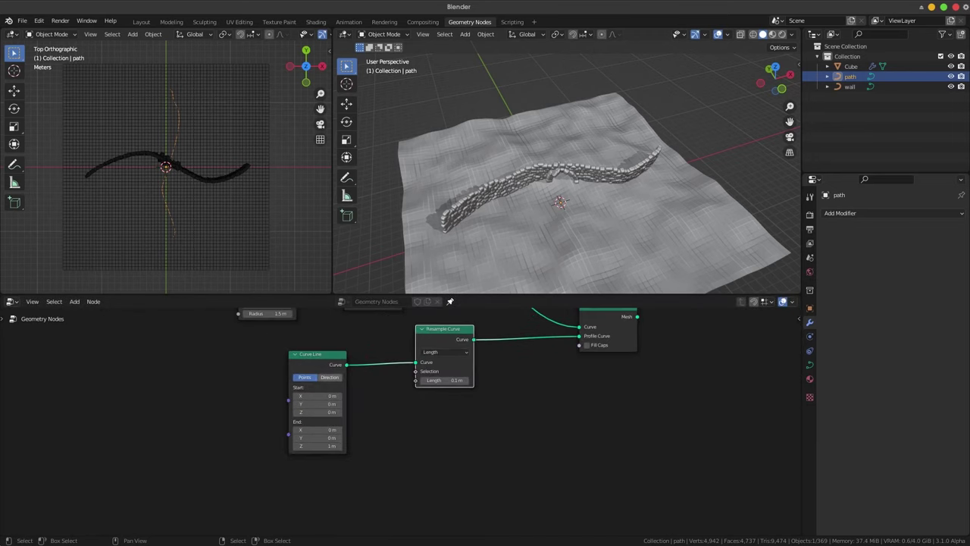
left_click(329, 377)
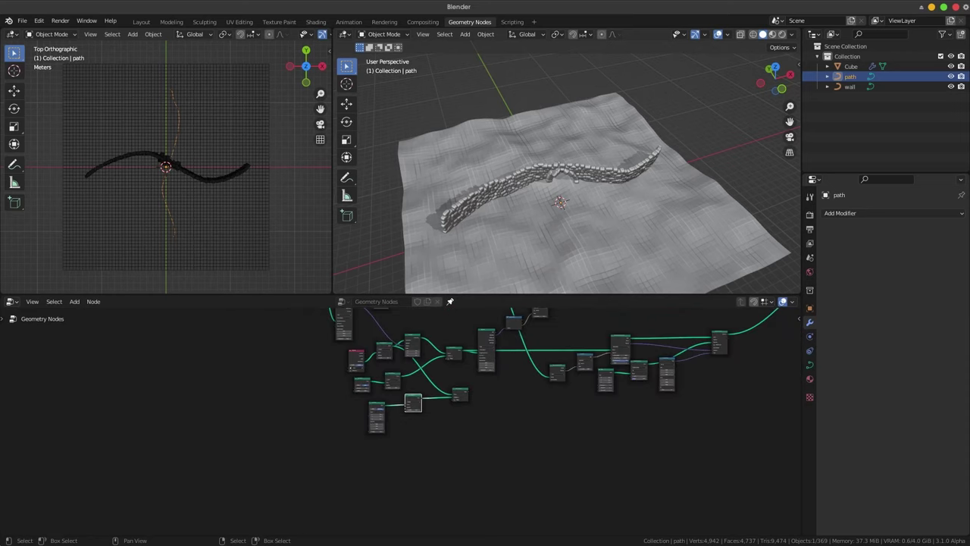
scroll(398, 422, "down", 1)
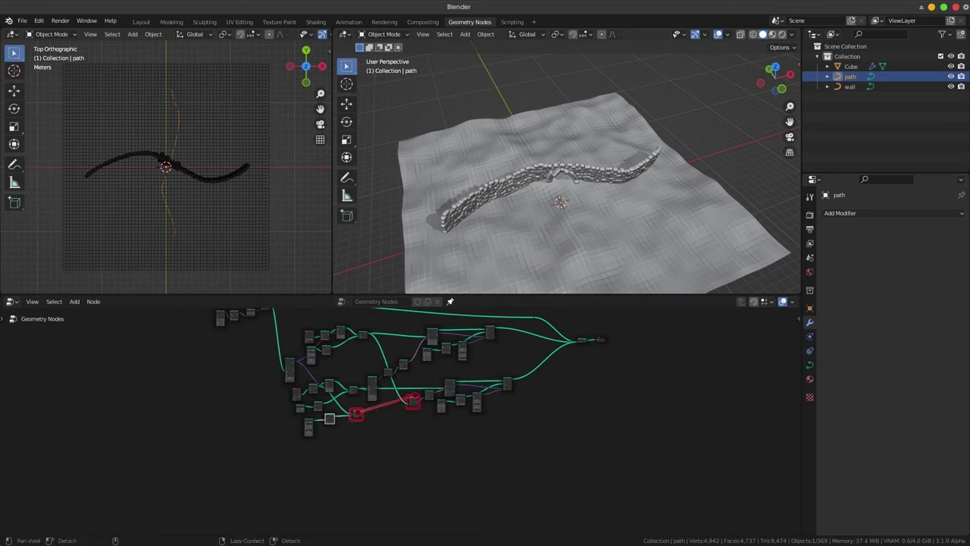
right_click_drag(598, 338, 599, 338, "alt")
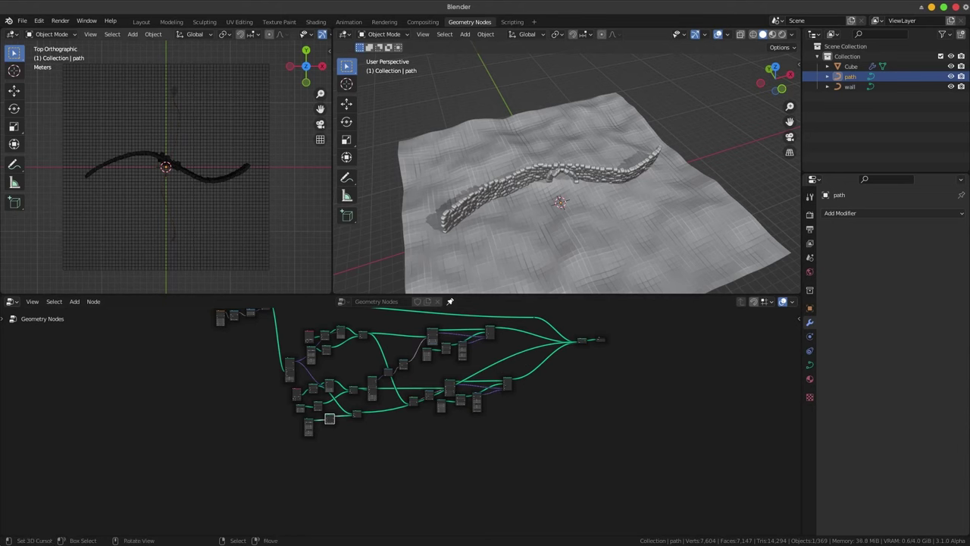
Set the Curve Line direction to X 1, Y 0, Z 0.
scroll(166, 166, "up", 3)
scroll(322, 425, "up", 2)
scroll(322, 425, "up", 3)
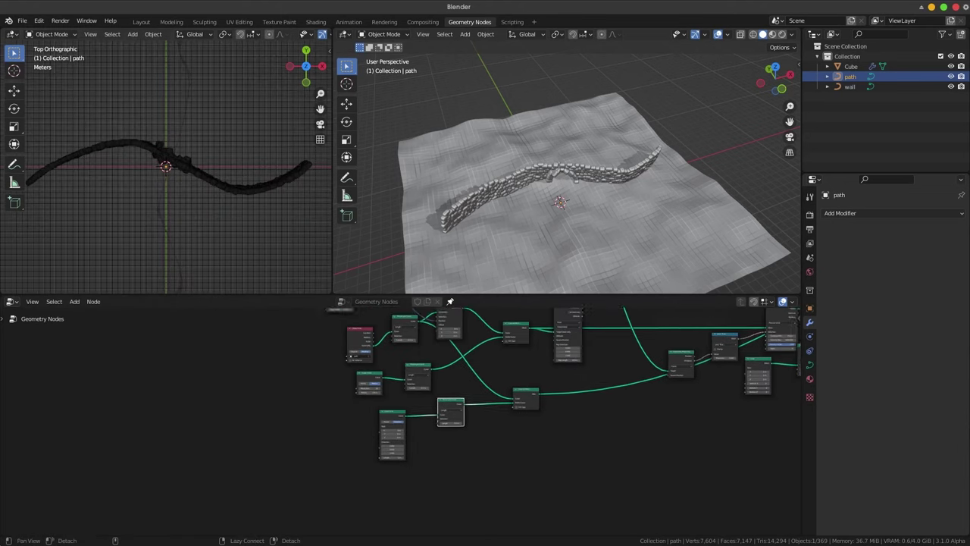
scroll(322, 425, "up", 3)
scroll(322, 424, "up", 3)
scroll(408, 429, "up", 2)
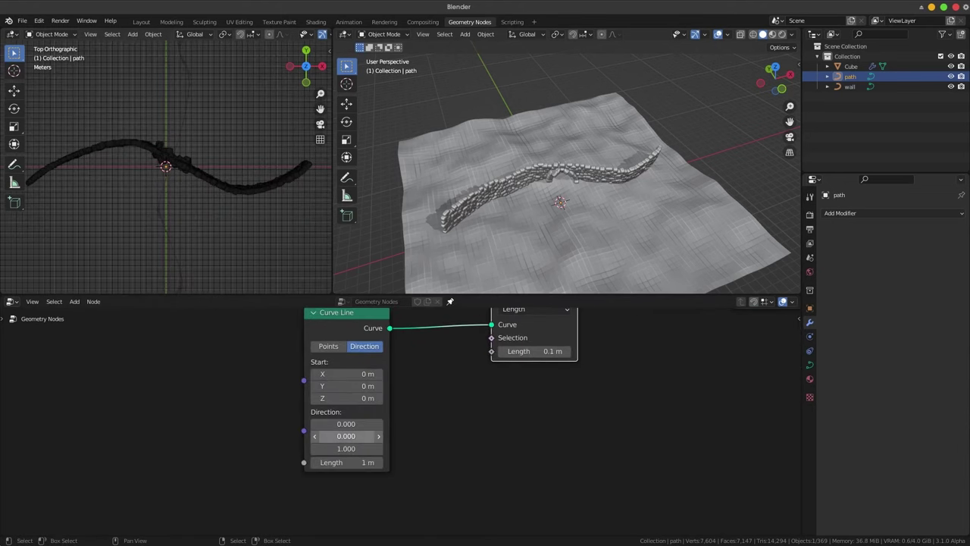
left_click(347, 448)
type("0")
key("Return")
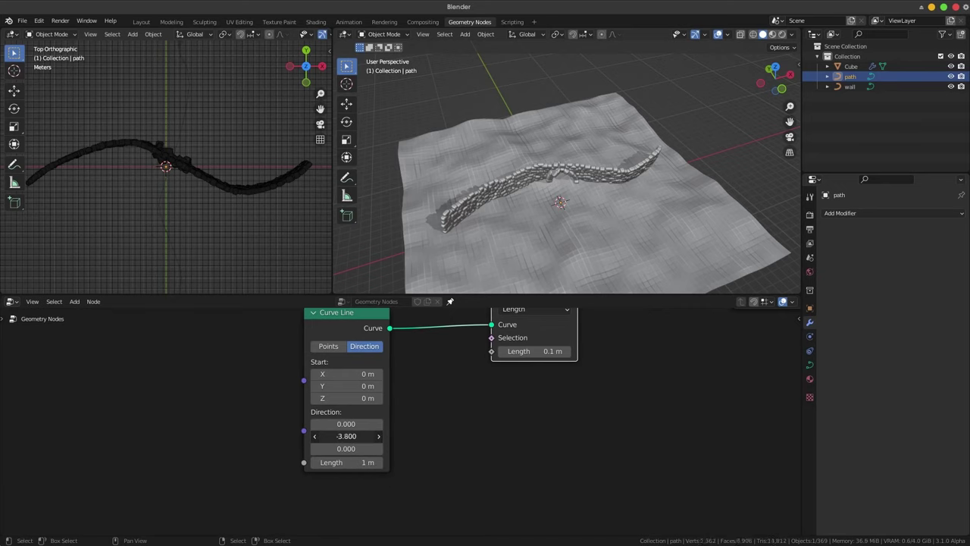
key("BackSpace")
left_click_drag(345, 424, 319, 424)
type("1")
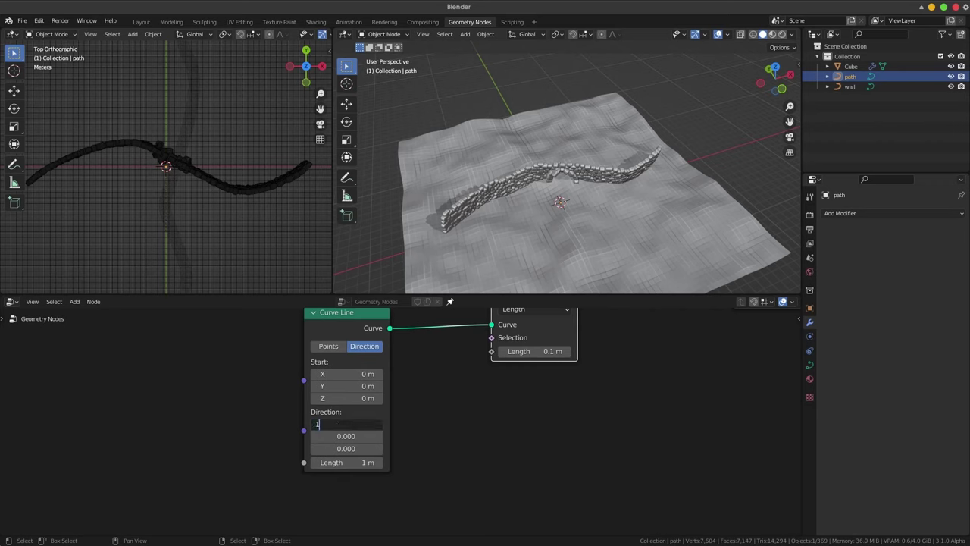
key("Return")
Set the Curve Line Start X to -0.5 m and restore the top view and full node tree.
scroll(166, 166, "up", 3)
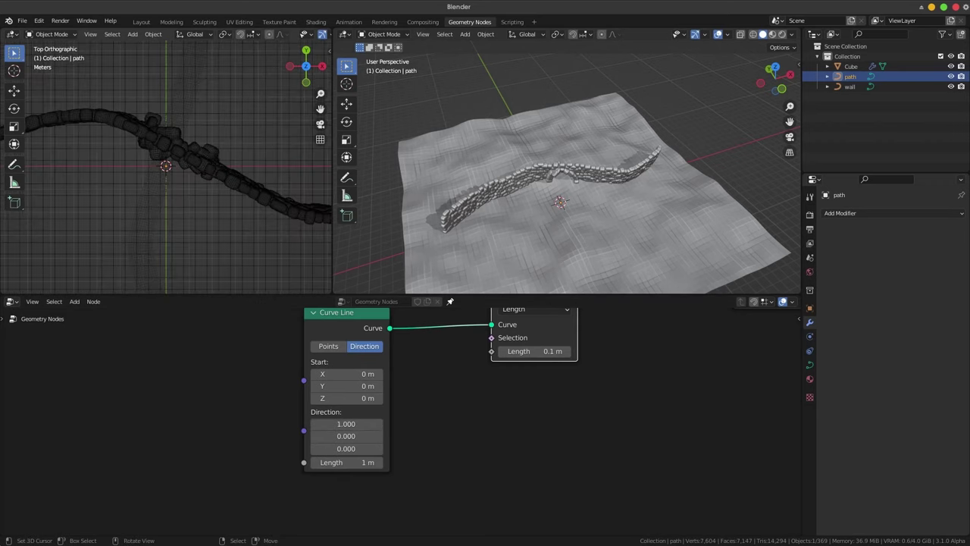
scroll(166, 166, "up", 2)
scroll(166, 166, "up", 2)
scroll(166, 166, "up", 2)
mouse_move(166, 166)
middle_mouse_down()
mouse_move(166, 129)
mouse_move(166, 189)
middle_mouse_up()
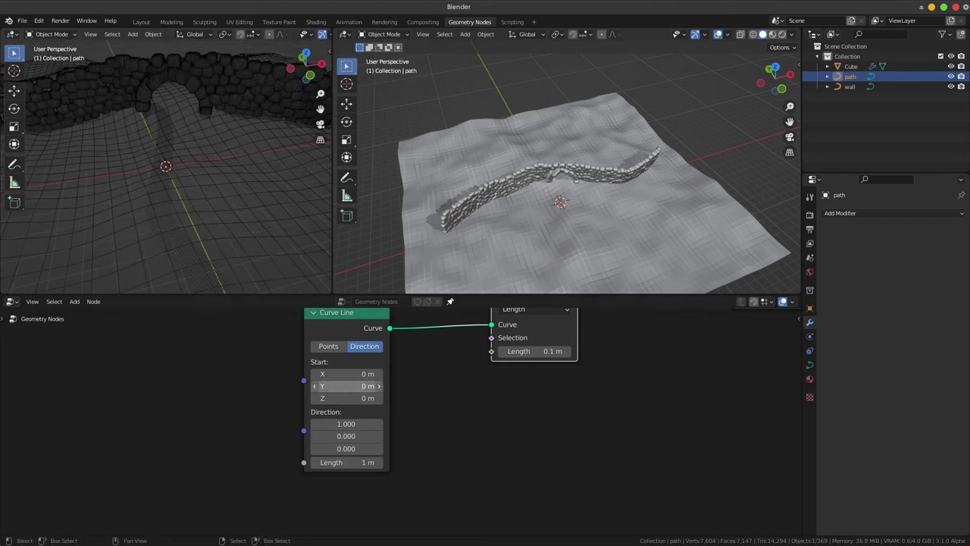
left_click(347, 374)
type("-5")
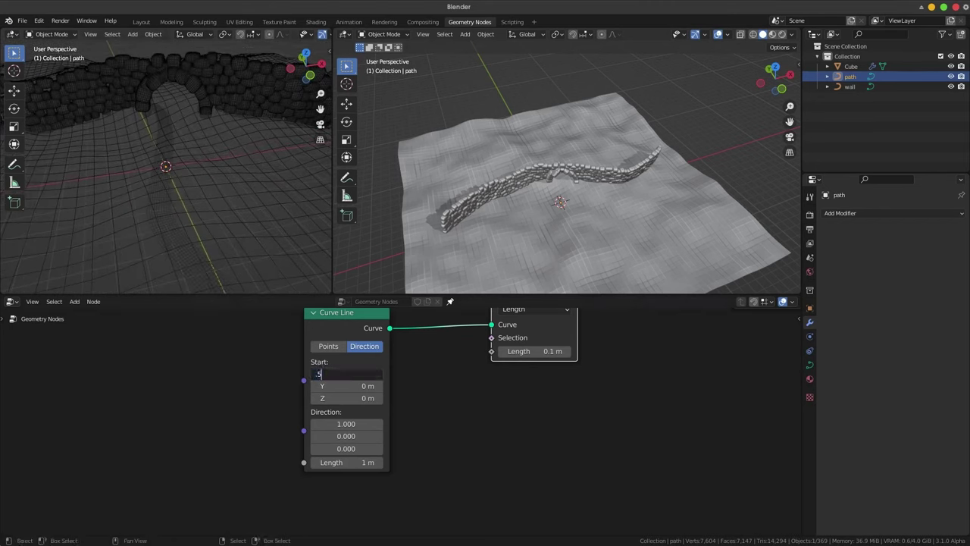
key("Return")
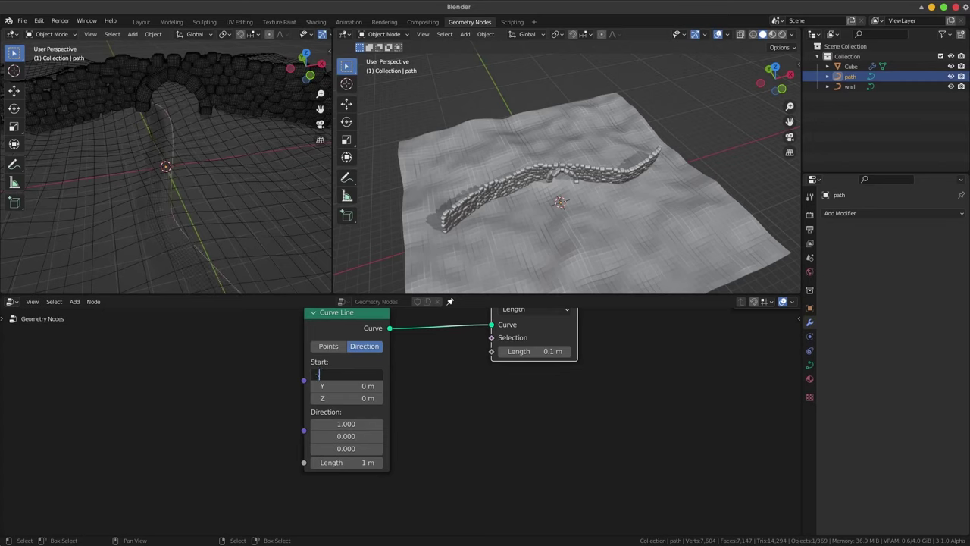
key("Return")
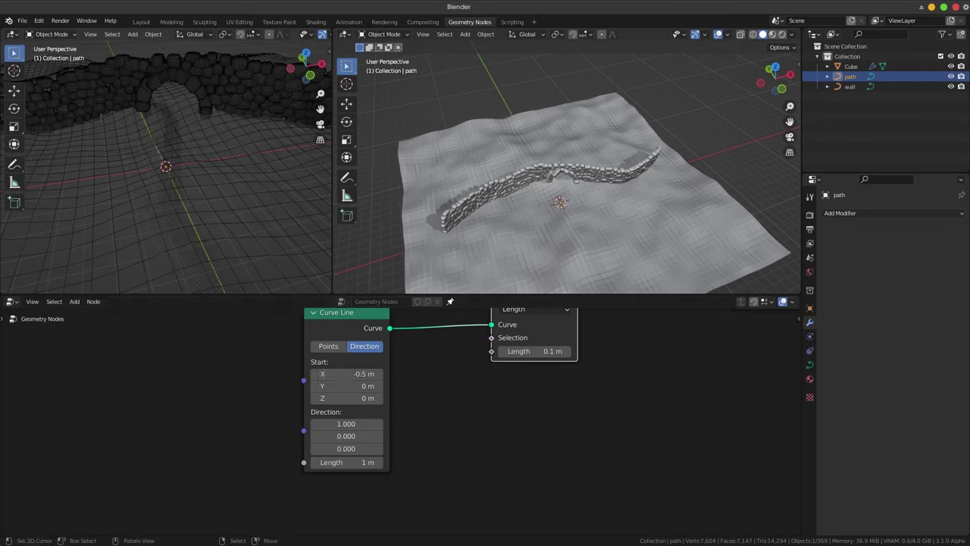
key("KP_7")
key("Home")
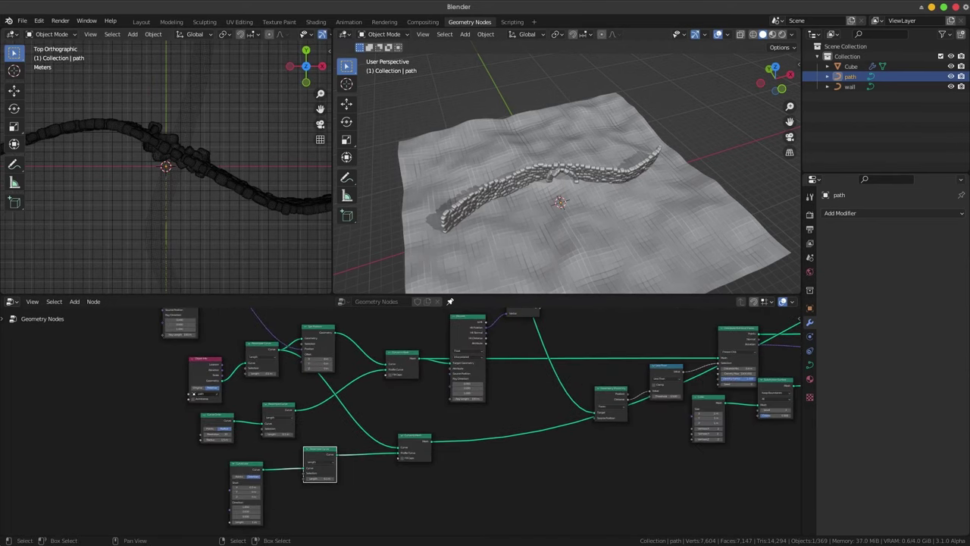
Drop a duplicated Set Position node onto the Join Geometry link and wire the curve into it.
key("shift+d")
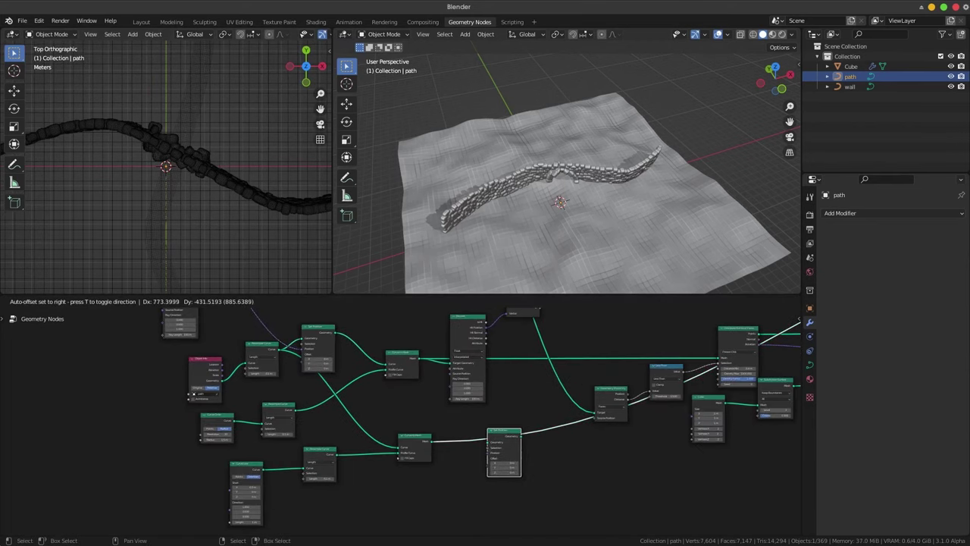
left_click(504, 448)
scroll(436, 454, "down", 2)
scroll(436, 455, "down", 1)
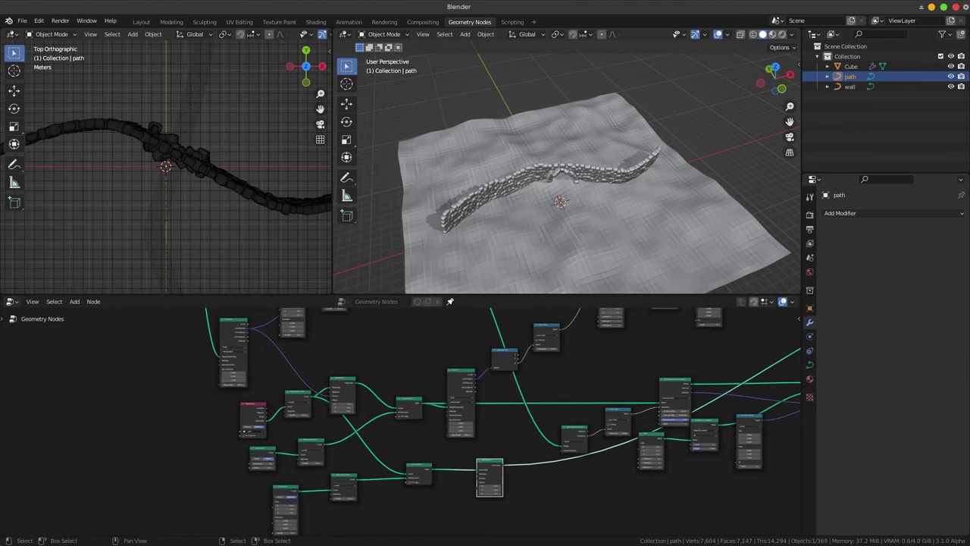
left_click_drag(247, 332, 309, 373)
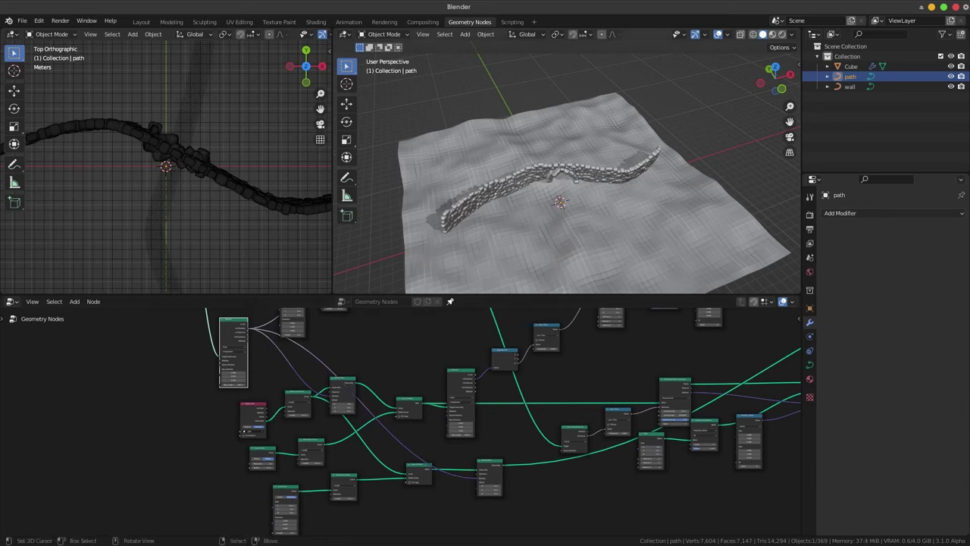
Inspect the crossing pavement strips from several angles, briefly in wireframe.
mouse_move(568, 190)
middle_mouse_down()
mouse_move(569, 129)
mouse_move(568, 197)
mouse_move(572, 182)
mouse_move(531, 228)
mouse_move(591, 216)
middle_mouse_up()
key("shift+z")
scroll(568, 197, "up", 4)
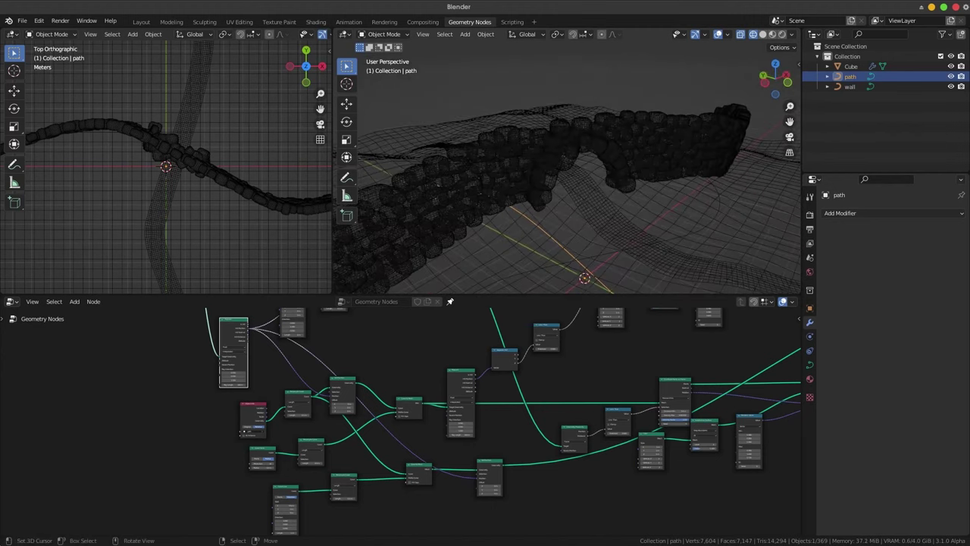
key("shift+z")
scroll(166, 167, "down", 2)
scroll(167, 166, "down", 2)
middle_click_drag(167, 166, 166, 114)
scroll(167, 167, "up", 1)
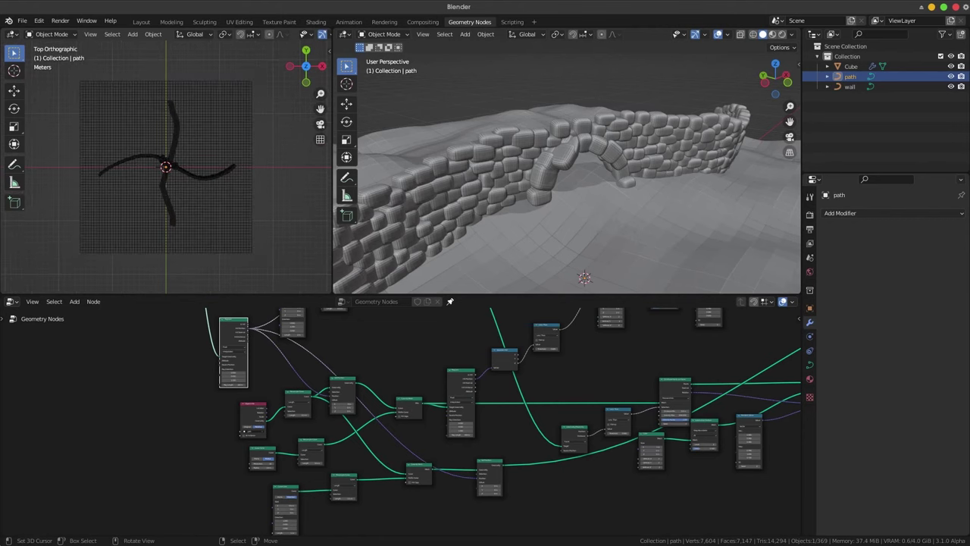
scroll(166, 166, "up", 3)
scroll(167, 167, "down", 2)
middle_click_drag(568, 189, 592, 179)
middle_click_drag(493, 417, 314, 427, "alt")
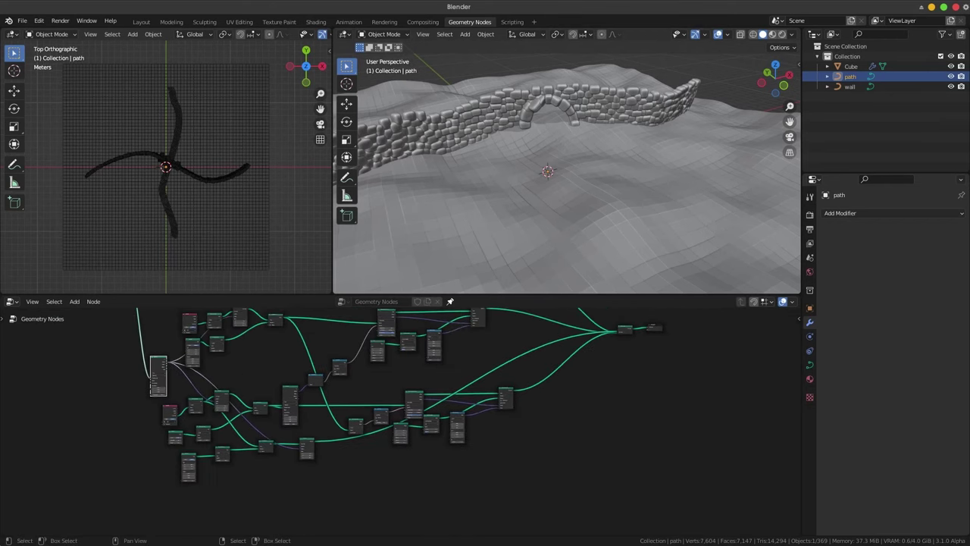
scroll(486, 341, "down", 1)
Move the Cube node aside to make room in the node tree.
scroll(364, 379, "up", 1)
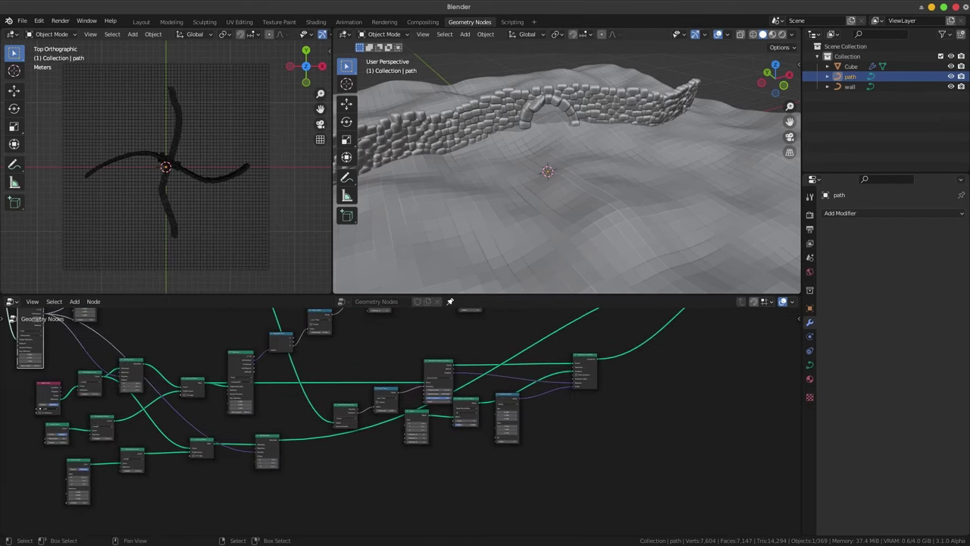
left_click_drag(336, 354, 616, 469)
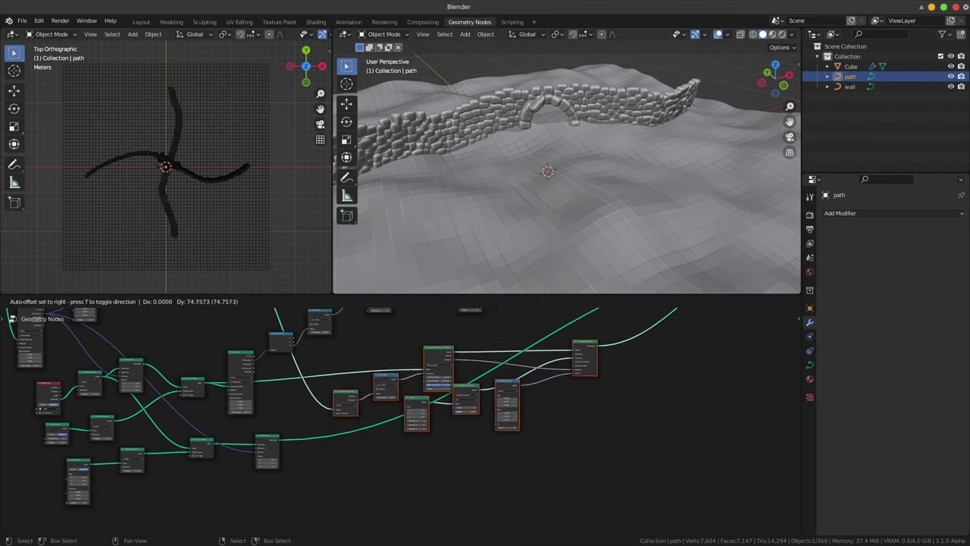
key("alt+a")
scroll(531, 392, "up", 1)
scroll(530, 392, "up", 1)
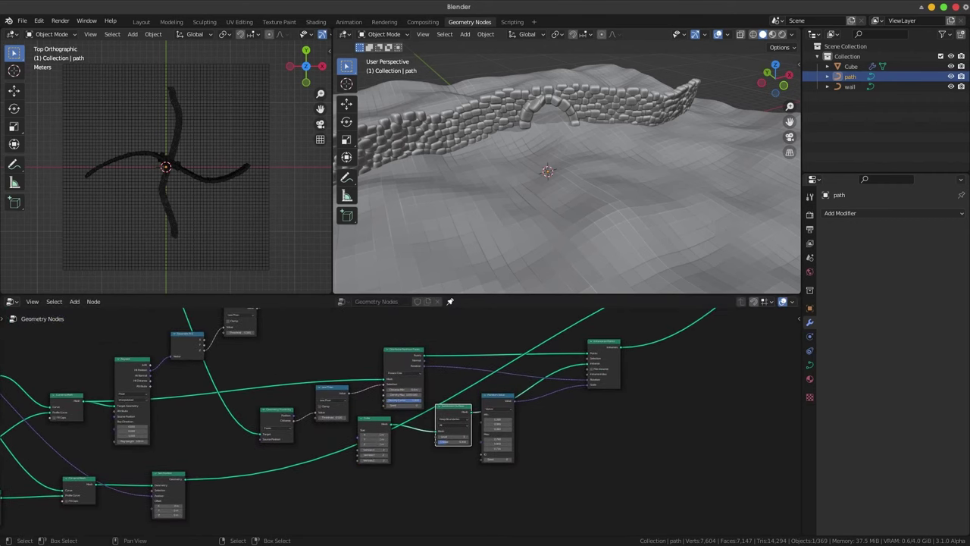
left_click_drag(374, 421, 404, 434)
left_click_drag(453, 414, 463, 416)
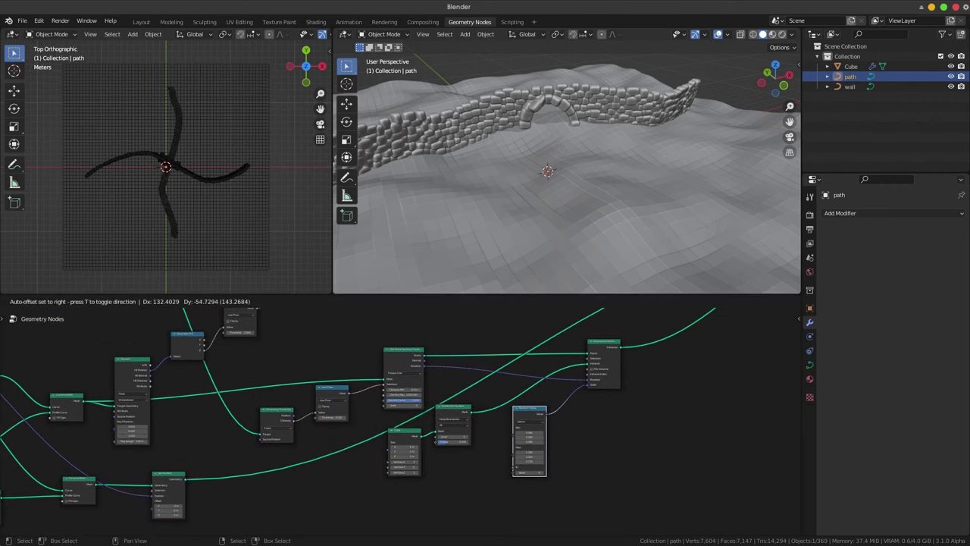
Duplicate the stone-scattering nodes, feed them from Set Position, and join them into the output.
left_click_drag(373, 332, 520, 445)
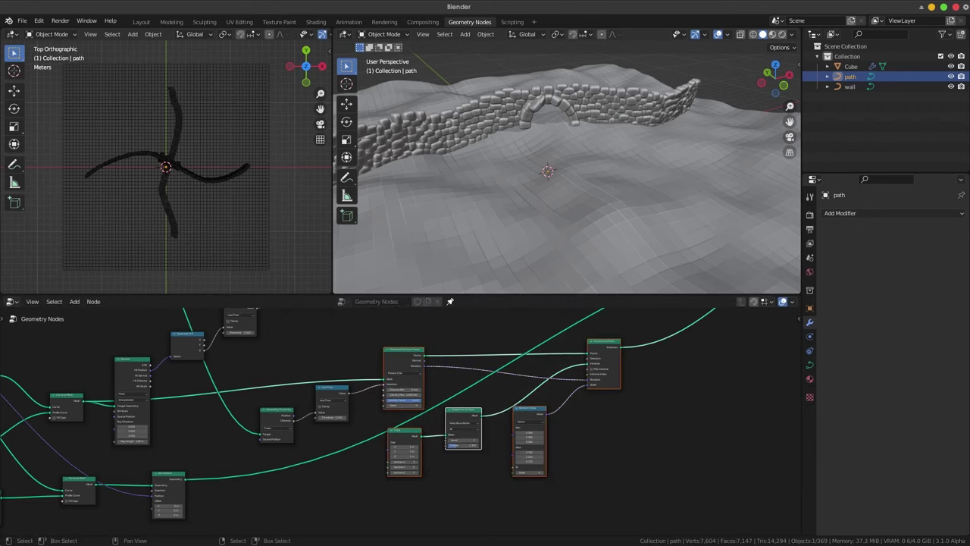
key("shift+d")
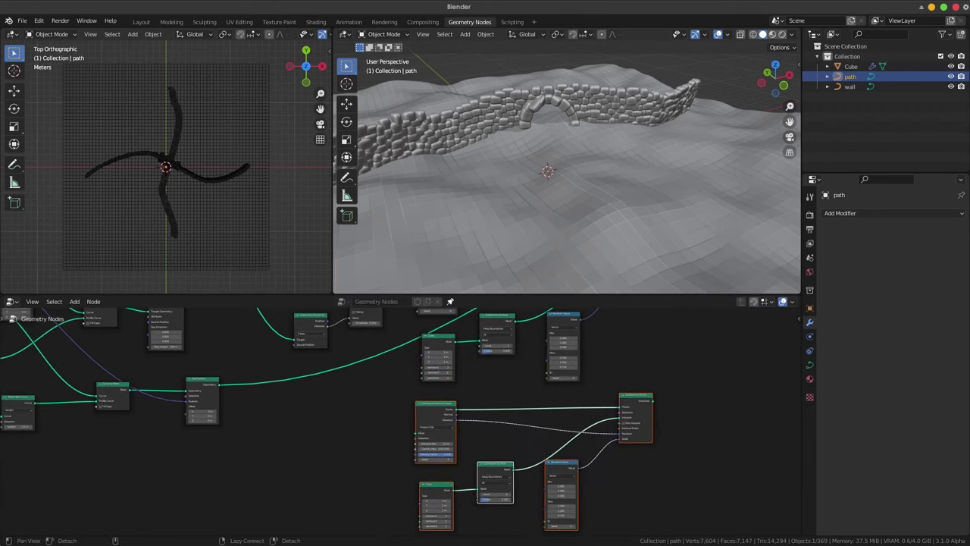
left_click(202, 400)
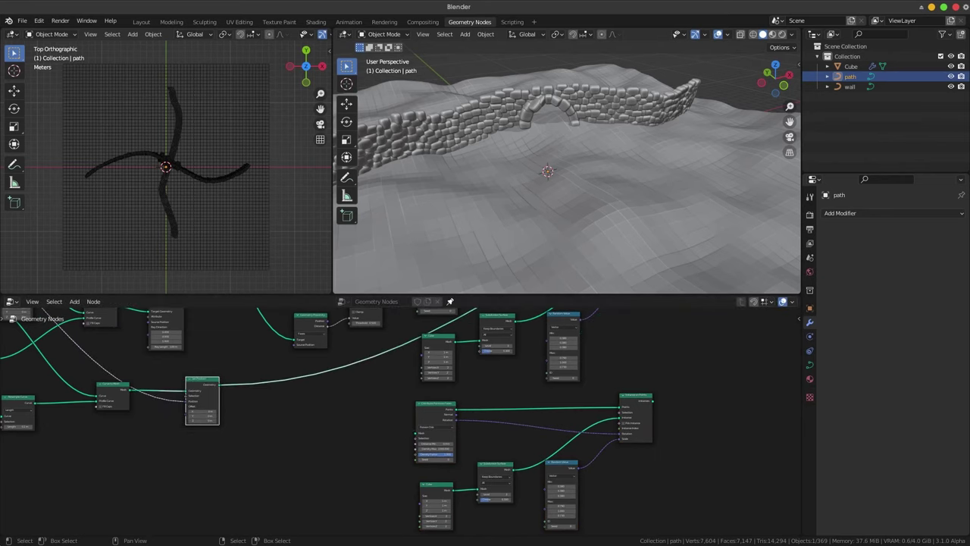
right_click_drag(244, 373, 249, 410, "ctrl")
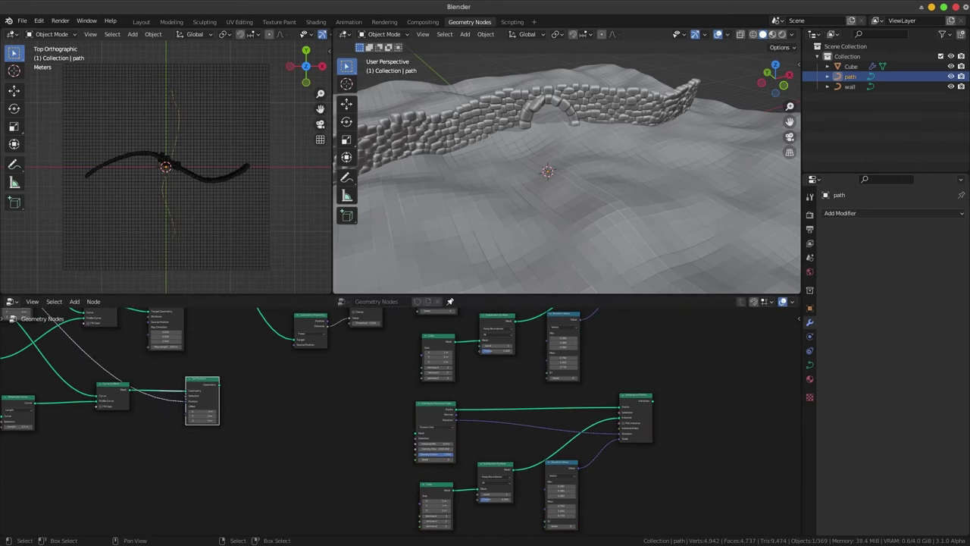
left_click_drag(219, 384, 242, 387)
left_click_drag(408, 429, 416, 433)
scroll(452, 458, "down", 2)
scroll(453, 458, "down", 2)
scroll(452, 458, "down", 1)
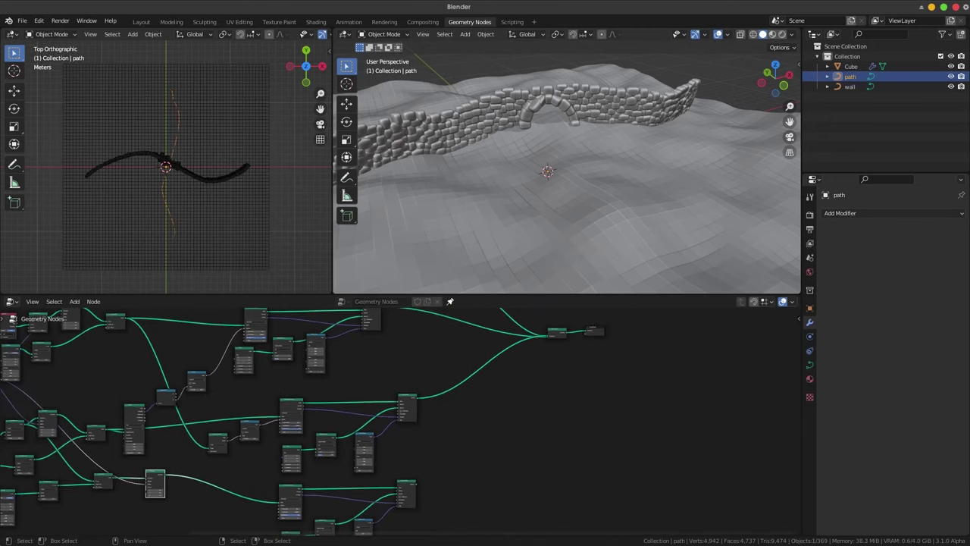
mouse_move(406, 493)
right_mouse_down("alt")
mouse_move(452, 459)
mouse_move(556, 335)
right_mouse_up("alt")
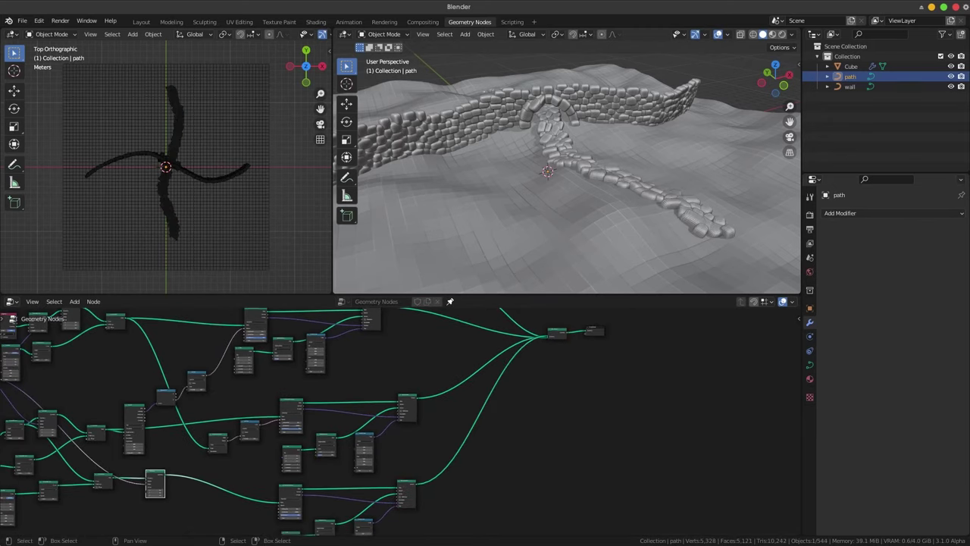
Set Distribute Points Distance Min to 0.3 m and Density Max to 10.
scroll(424, 394, "up", 1)
scroll(424, 394, "up", 1)
scroll(424, 394, "up", 1)
scroll(378, 367, "up", 2)
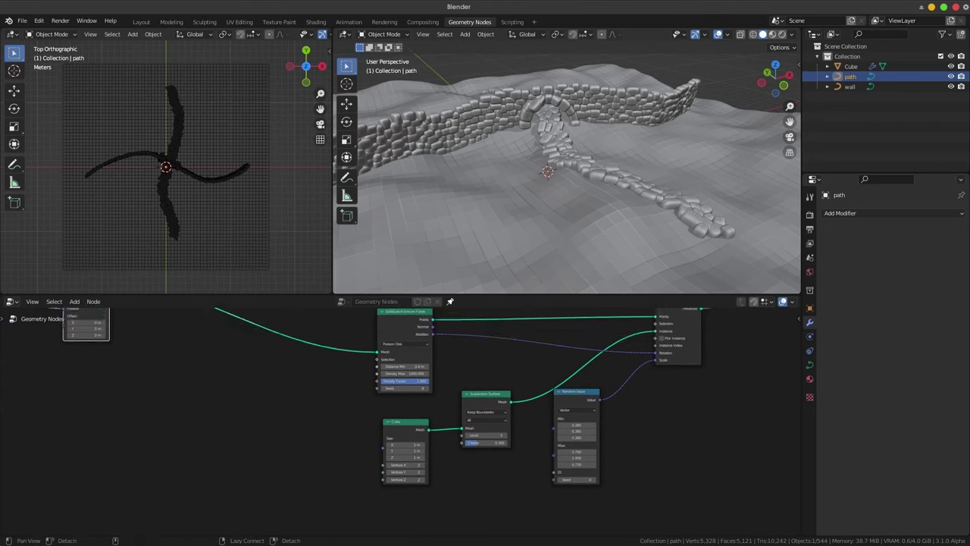
scroll(379, 367, "up", 2)
scroll(379, 367, "up", 1)
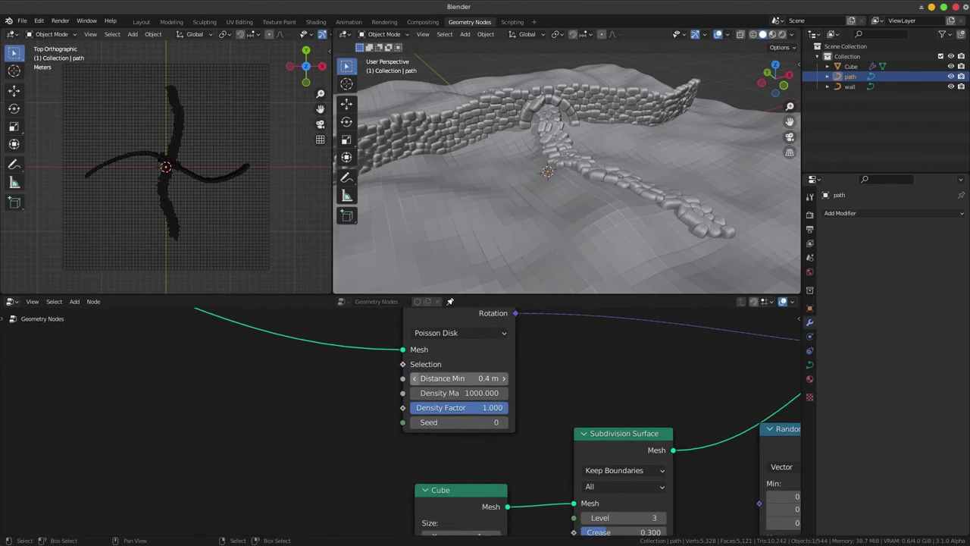
left_click(414, 379)
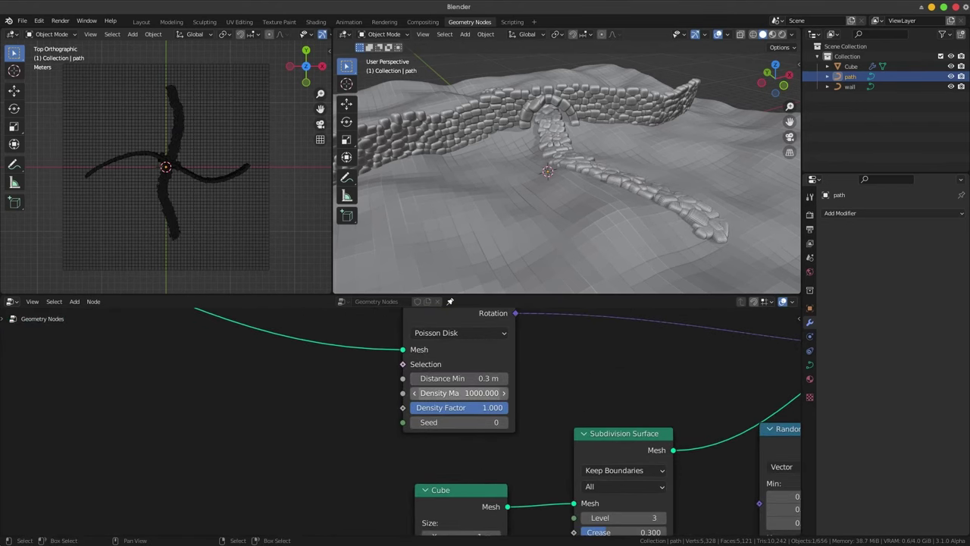
left_click(447, 393)
type("10.000")
key("Return")
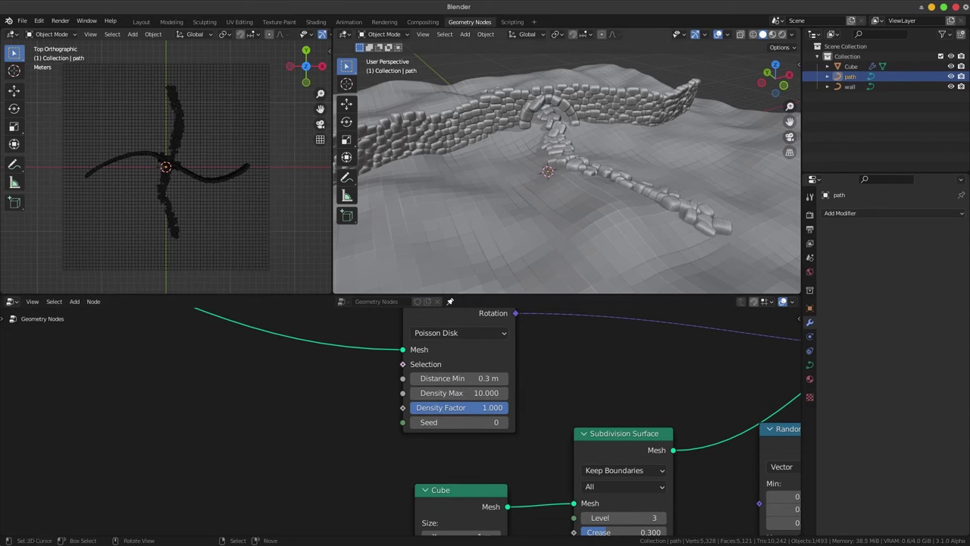
Set all six Random Value Min/Max scale fields to 0.200.
middle_click_drag(568, 189, 531, 174)
middle_click_drag(606, 417, 440, 342)
middle_click_drag(637, 422, 555, 369)
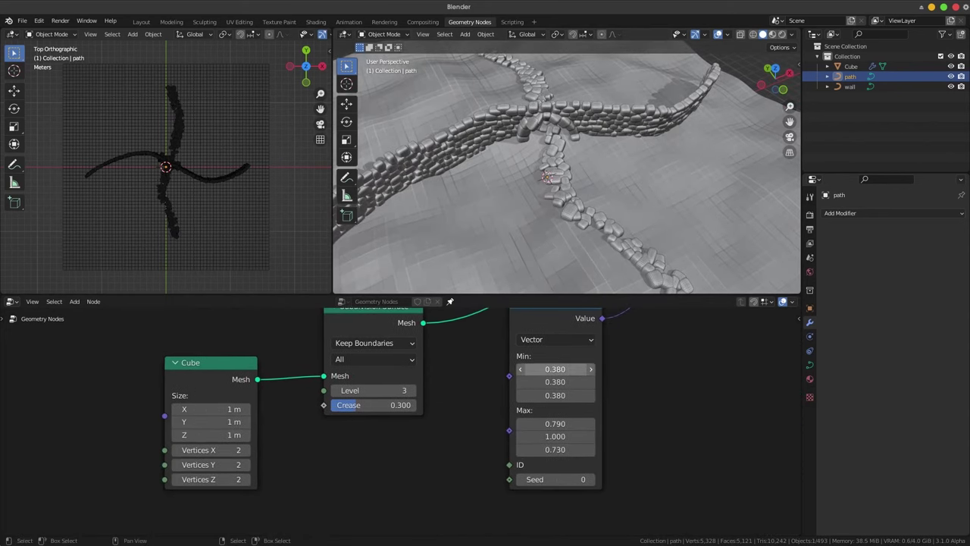
left_click_drag(555, 370, 555, 449)
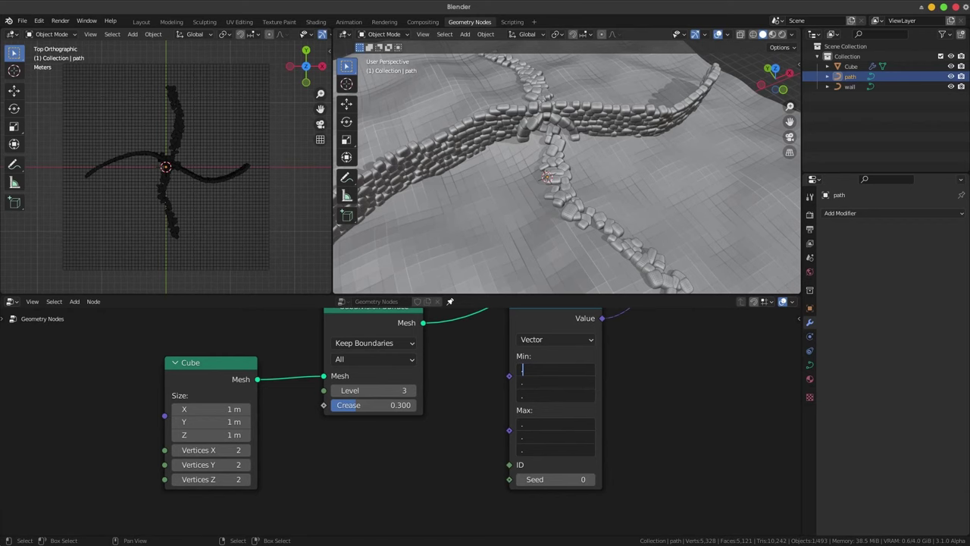
type("2")
key("Return")
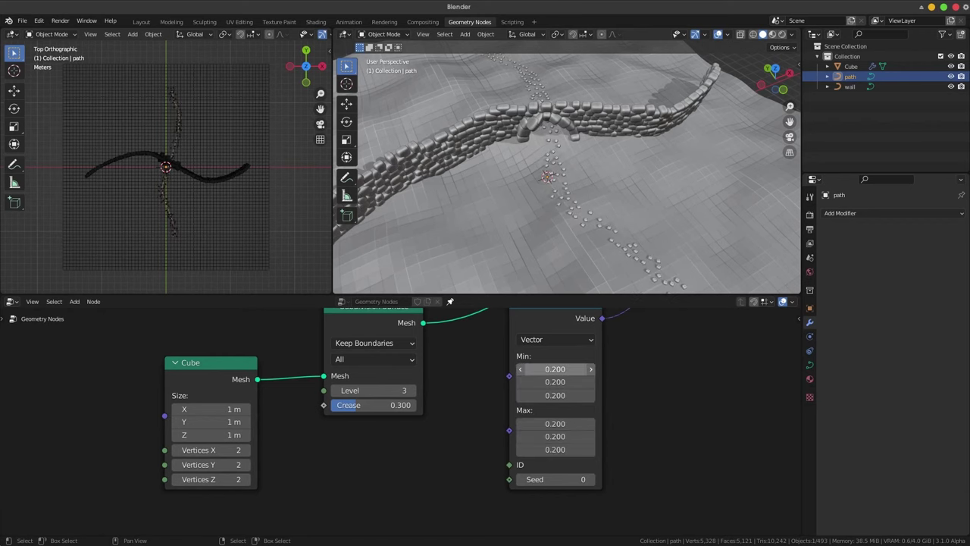
middle_click_drag(554, 369, 485, 394)
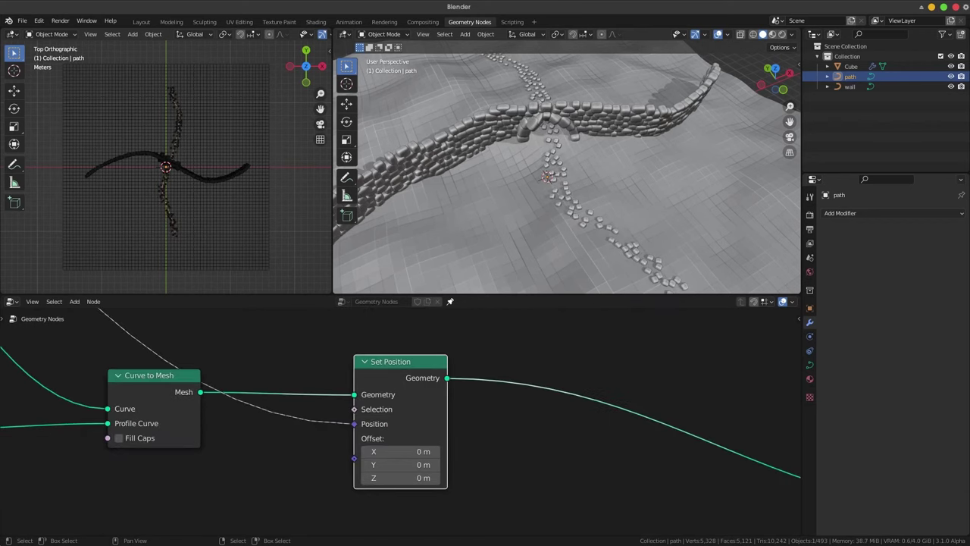
scroll(485, 394, "down", 2)
scroll(485, 394, "down", 3)
scroll(470, 371, "up", 2)
scroll(470, 372, "up", 2)
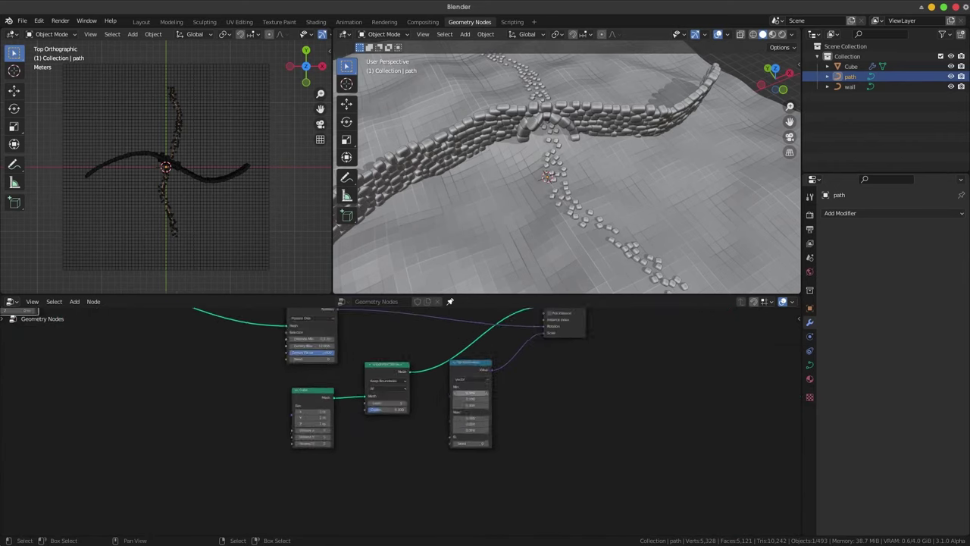
scroll(469, 371, "up", 2)
Set the cobblestones' Random Value Z scale range to Min 0.1 and Max 0.12.
scroll(470, 371, "up", 1)
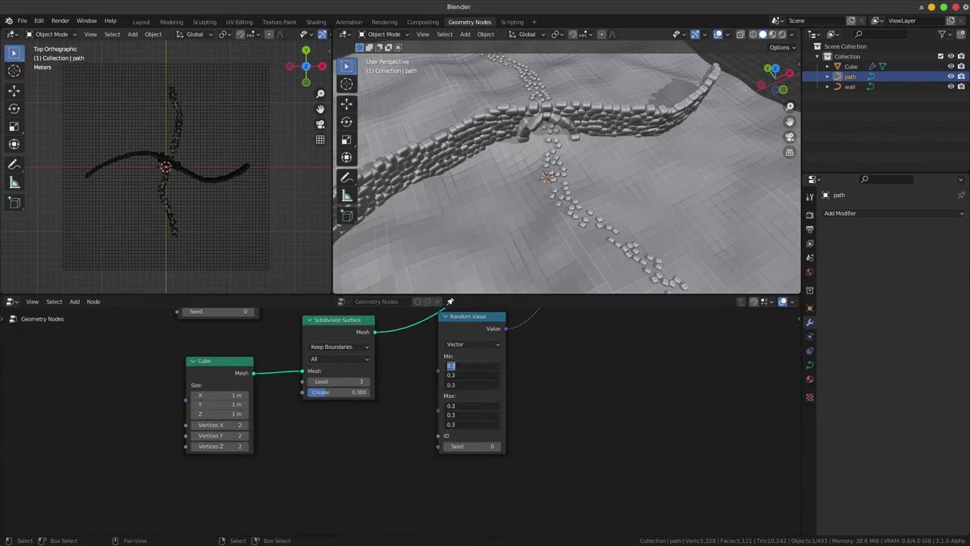
scroll(567, 167, "up", 2)
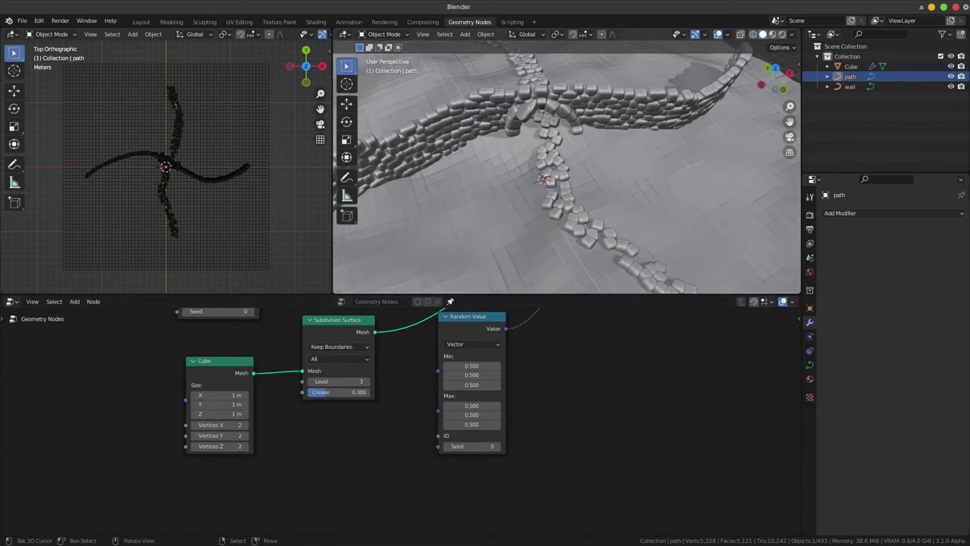
scroll(567, 167, "up", 2)
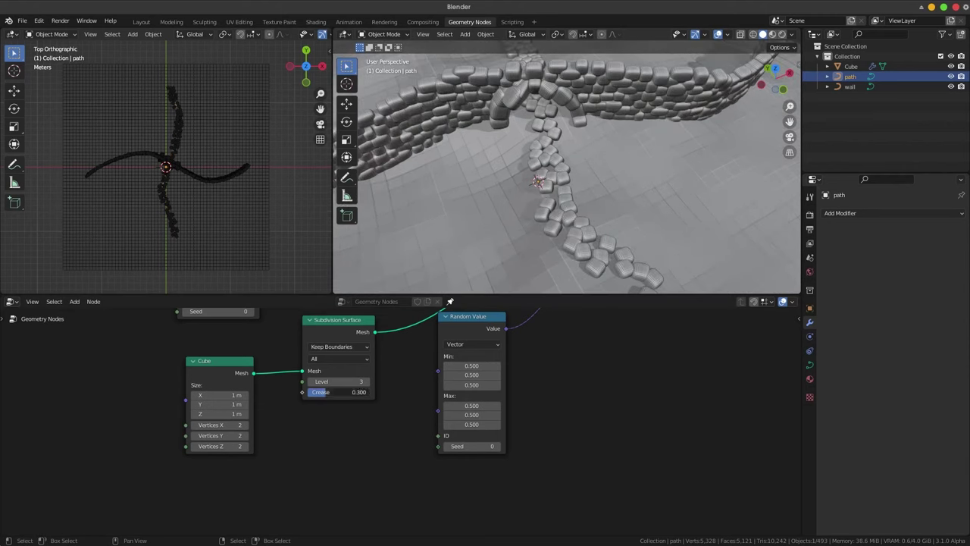
left_click_drag(338, 392, 326, 392)
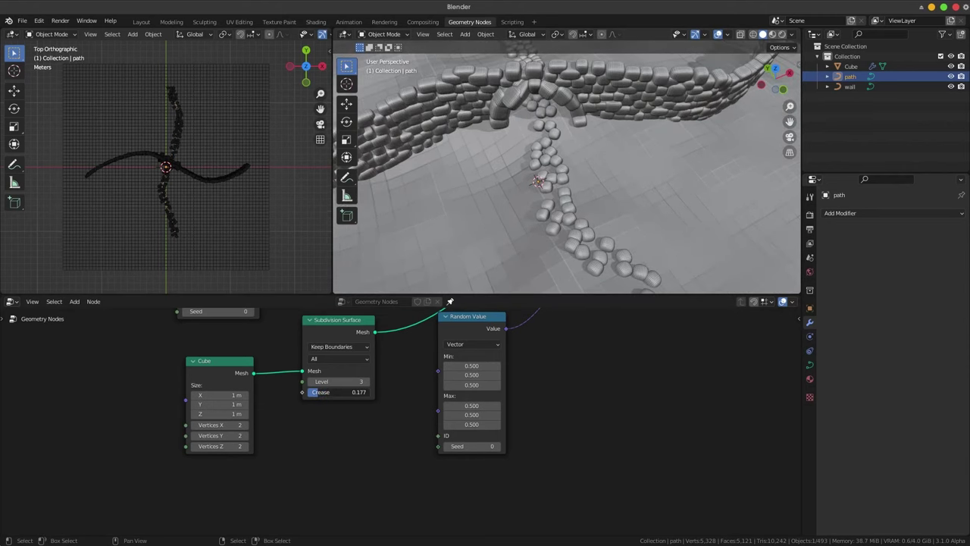
scroll(400, 418, "up", 1)
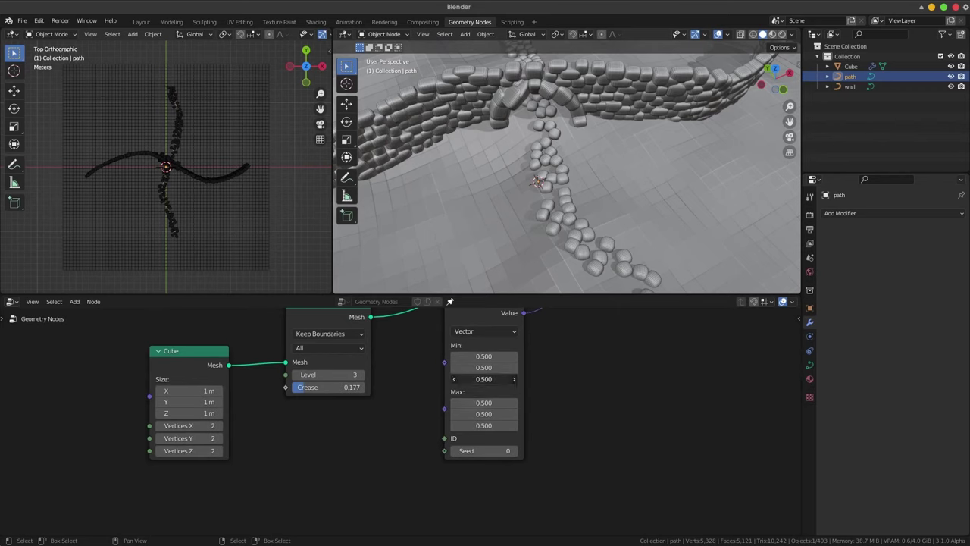
left_click_drag(483, 379, 454, 379)
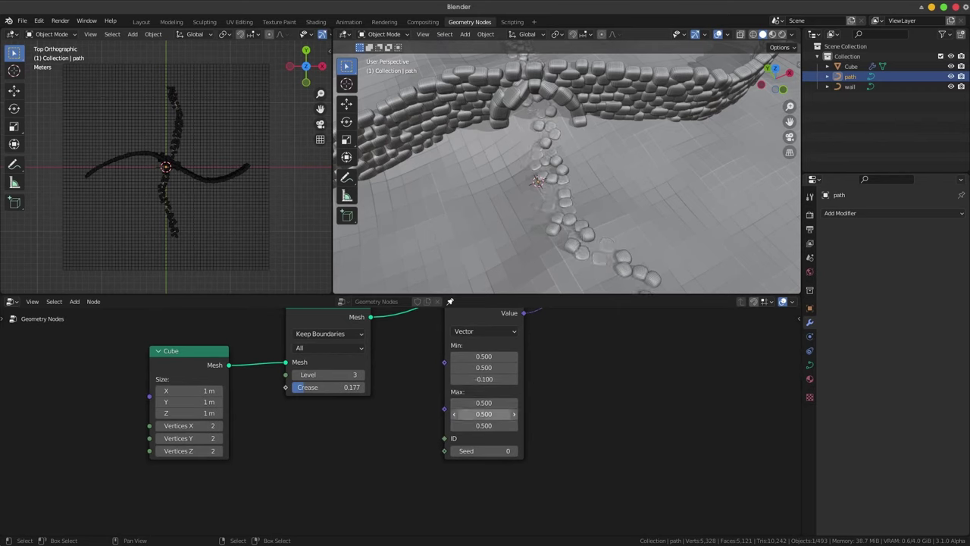
double_click(484, 379)
type("1")
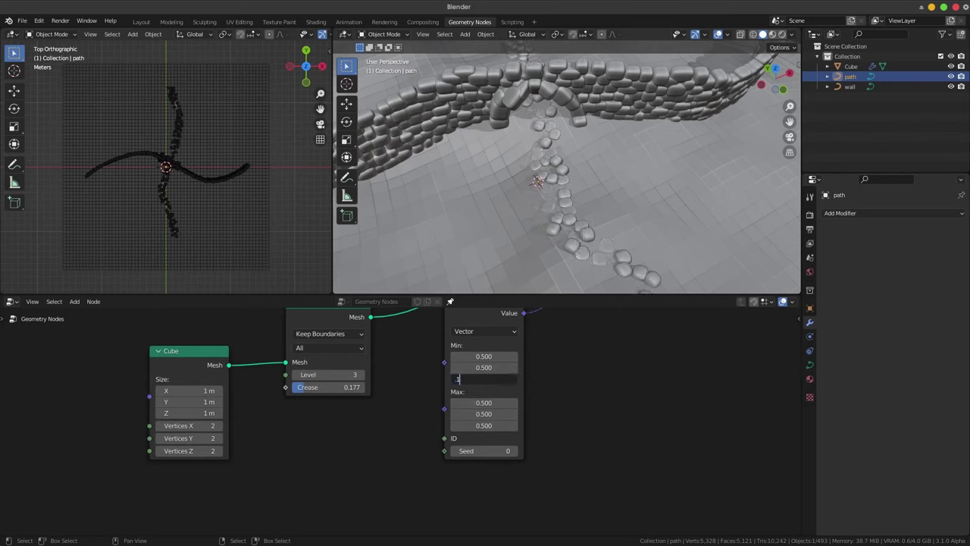
key("Tab")
type(".1")
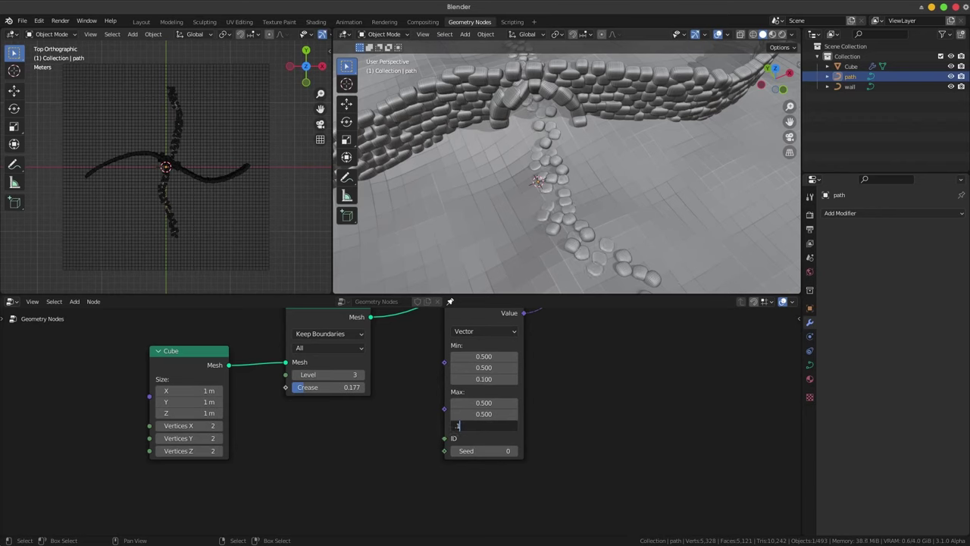
type("2")
key("Return")
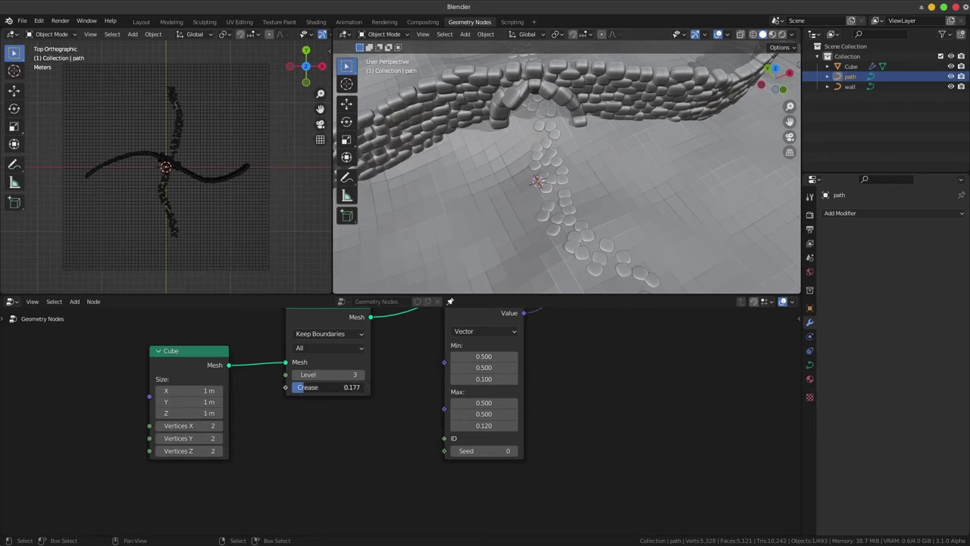
Set the cobblestone Subdivision Surface crease to 0.1.
left_click_drag(326, 388, 349, 388)
left_click(328, 388)
type(".")
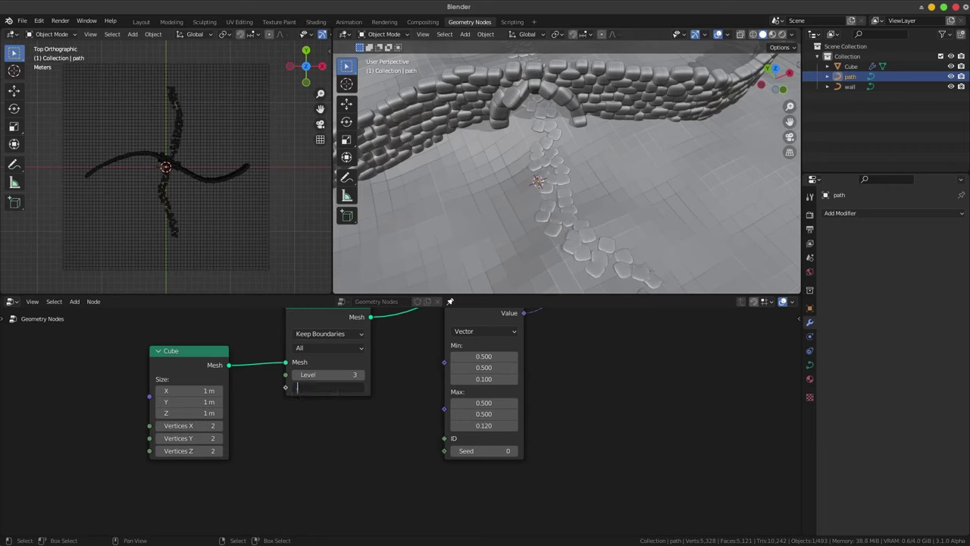
type("1")
key("Return")
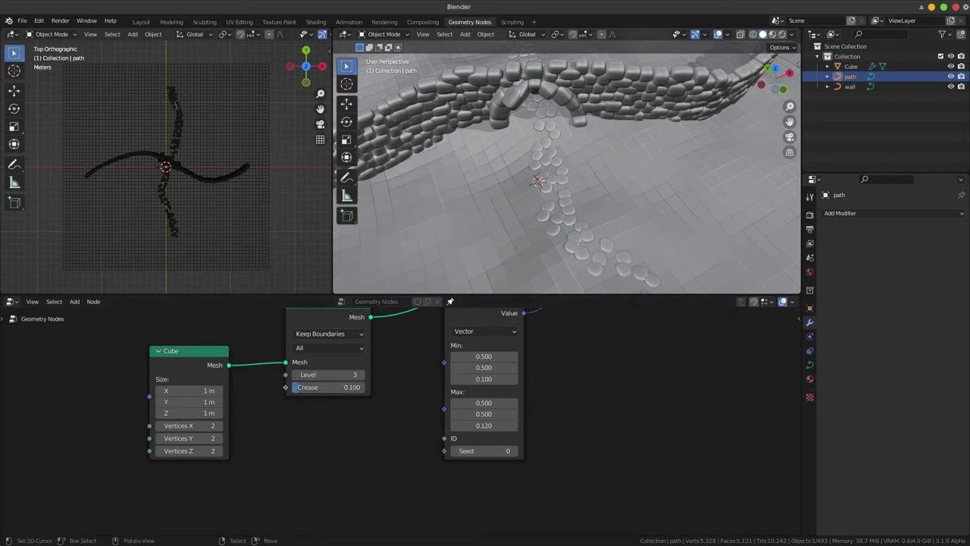
scroll(402, 424, "down", 2)
scroll(401, 424, "down", 2)
mouse_move(568, 189)
middle_mouse_down()
mouse_move(599, 174)
mouse_move(463, 182)
middle_mouse_up()
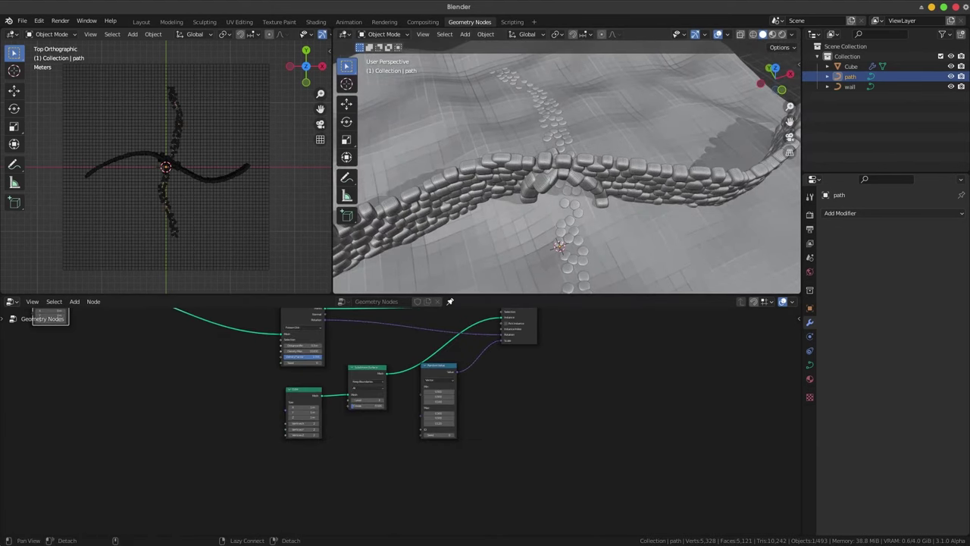
Raise the Poisson Disk Distance Min to 0.4 m for the path stones.
scroll(250, 334, "up", 2)
scroll(250, 333, "up", 2)
scroll(250, 334, "up", 2)
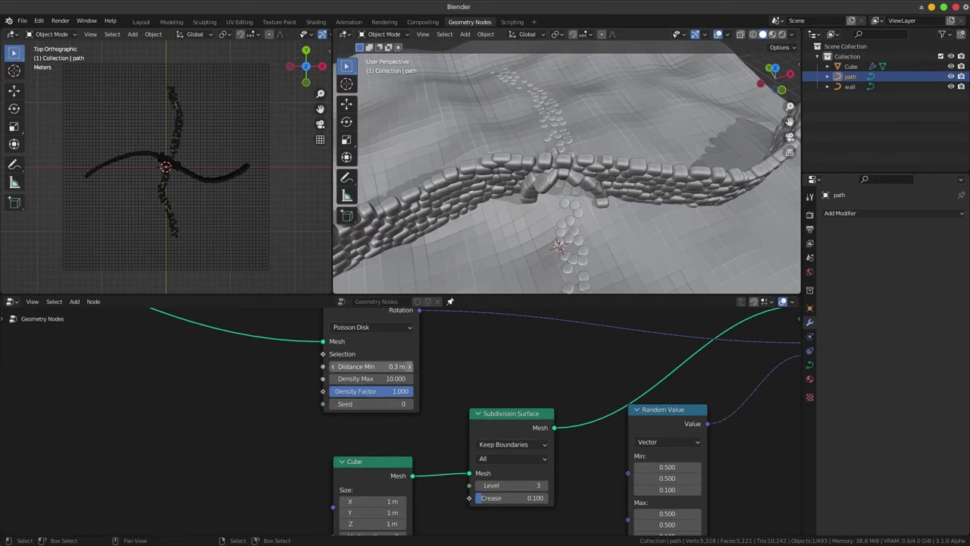
left_click(410, 366)
mouse_move(531, 228)
middle_mouse_down()
mouse_move(576, 227)
mouse_move(530, 212)
middle_mouse_up()
scroll(561, 212, "down", 2)
scroll(561, 212, "down", 2)
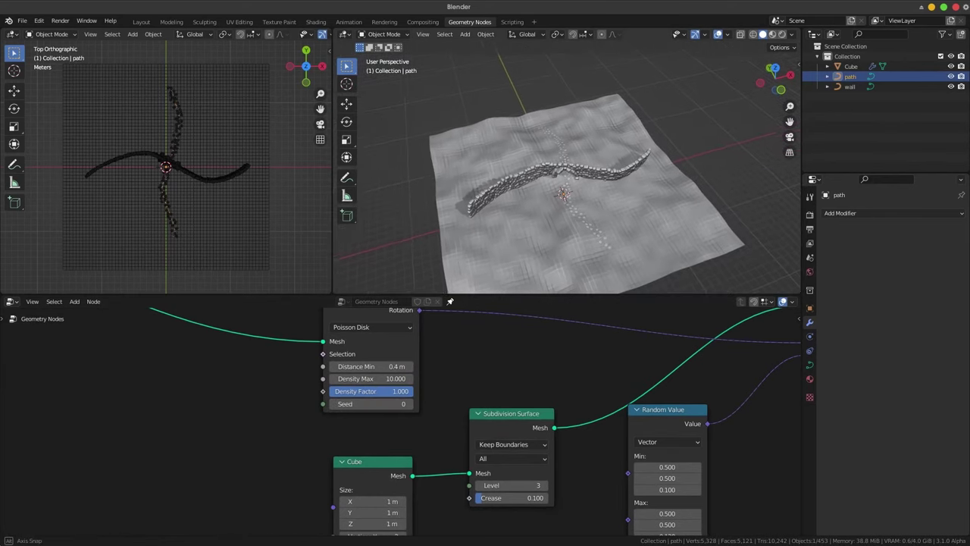
scroll(455, 395, "down", 3)
Try a longer path Curve Line, revert it to 1 m, and shift its start X to -0.5 m.
middle_click_drag(455, 394, 607, 348)
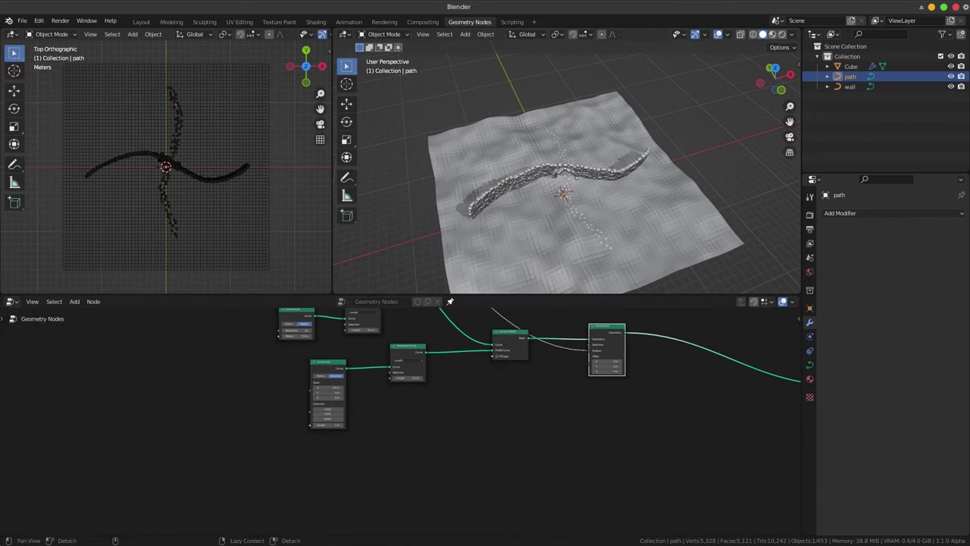
scroll(341, 413, "up", 3)
scroll(318, 417, "up", 2)
scroll(296, 425, "up", 1)
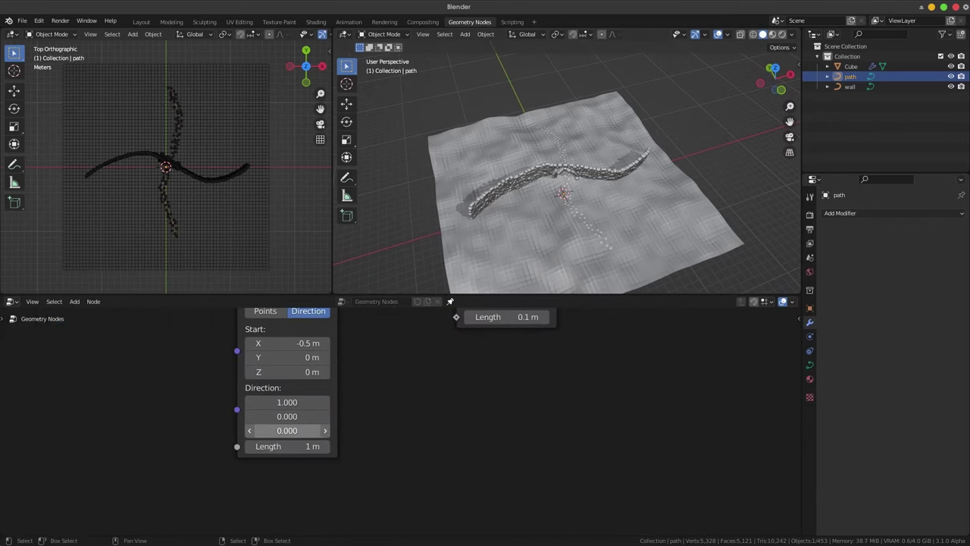
mouse_move(288, 446)
left_mouse_down()
mouse_move(363, 446)
mouse_move(192, 445)
left_mouse_up()
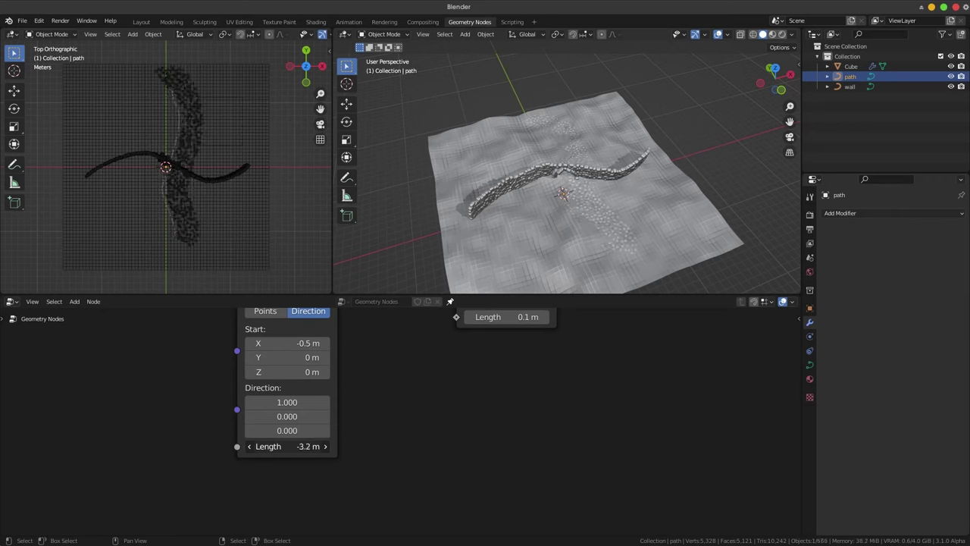
key("Escape")
mouse_move(288, 343)
left_mouse_down()
mouse_move(245, 343)
mouse_move(299, 343)
mouse_move(270, 342)
left_mouse_up()
scroll(399, 401, "down", 3)
scroll(399, 401, "down", 3)
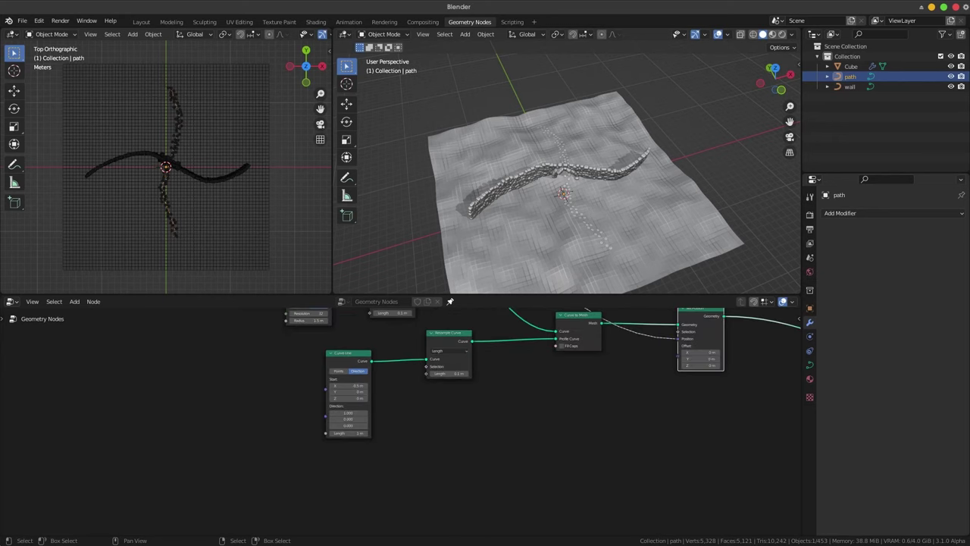
middle_click_drag(567, 190, 530, 174)
scroll(567, 189, "up", 3)
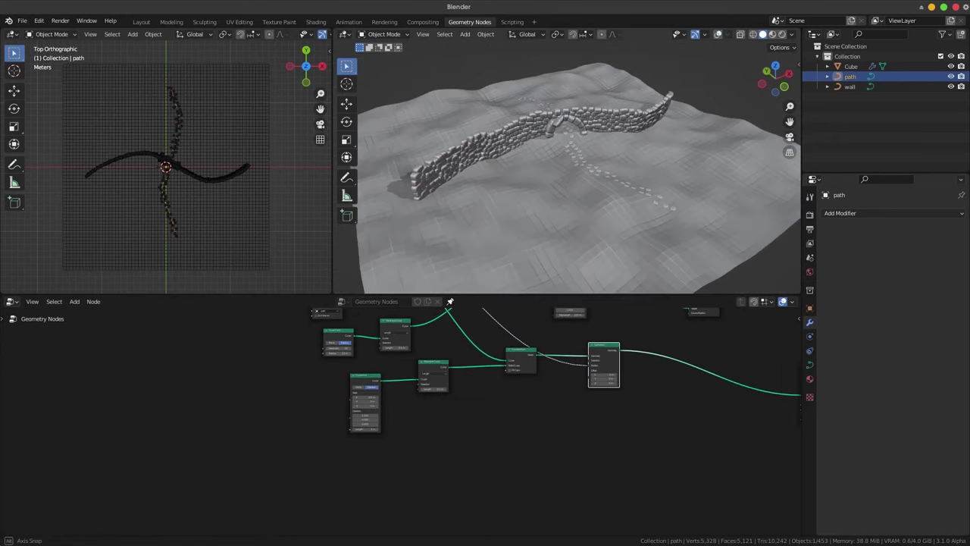
Delete every point of the path curve, then every point of the wall curve.
key("Home")
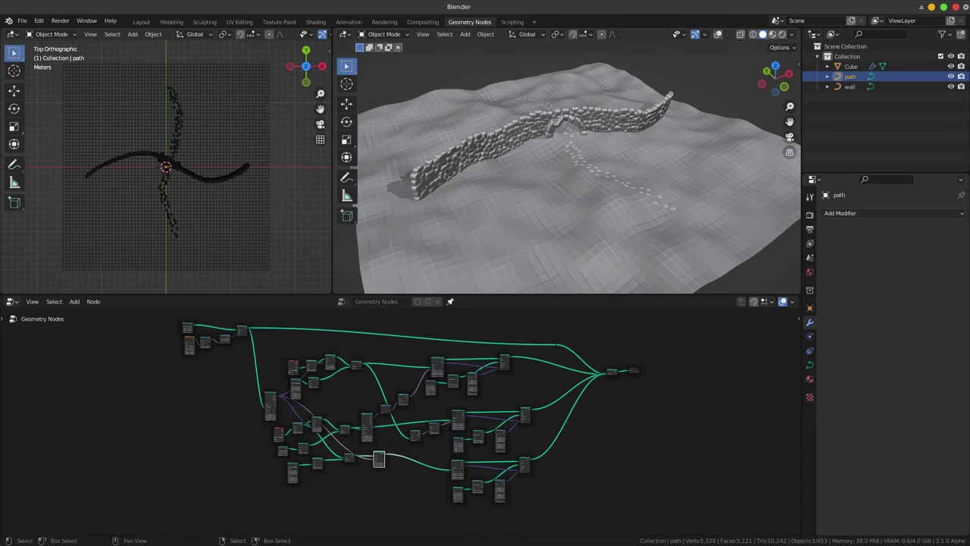
middle_click_drag(567, 189, 531, 182)
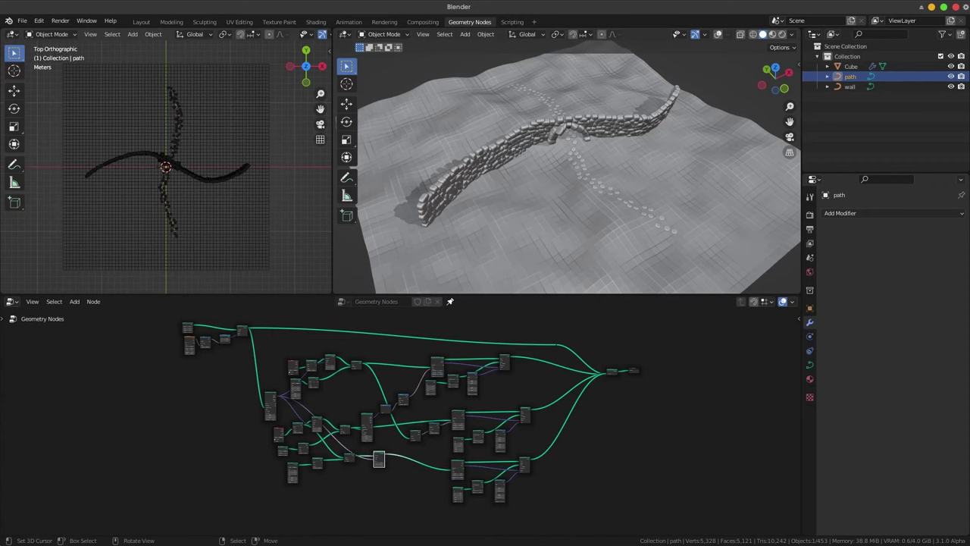
key("Tab")
key("x")
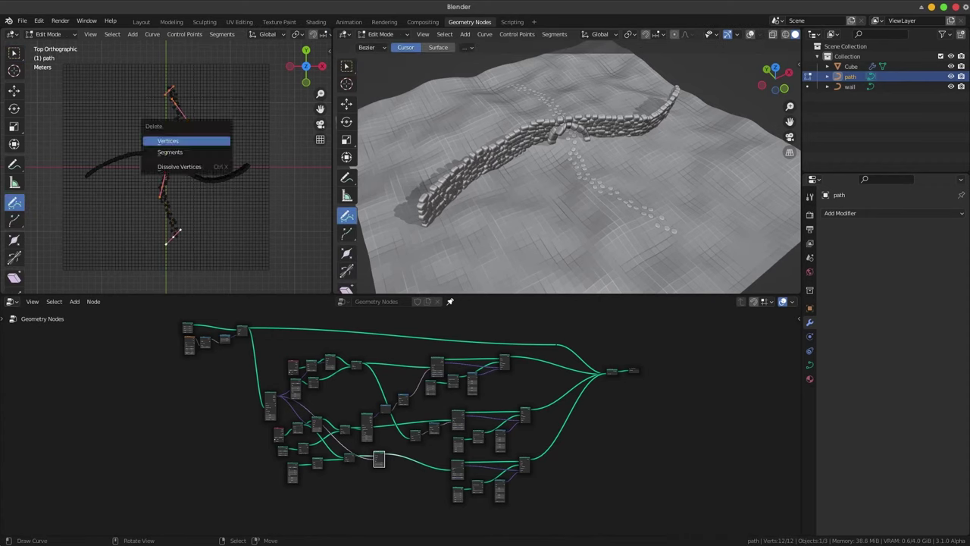
left_click(182, 136)
left_click(808, 87)
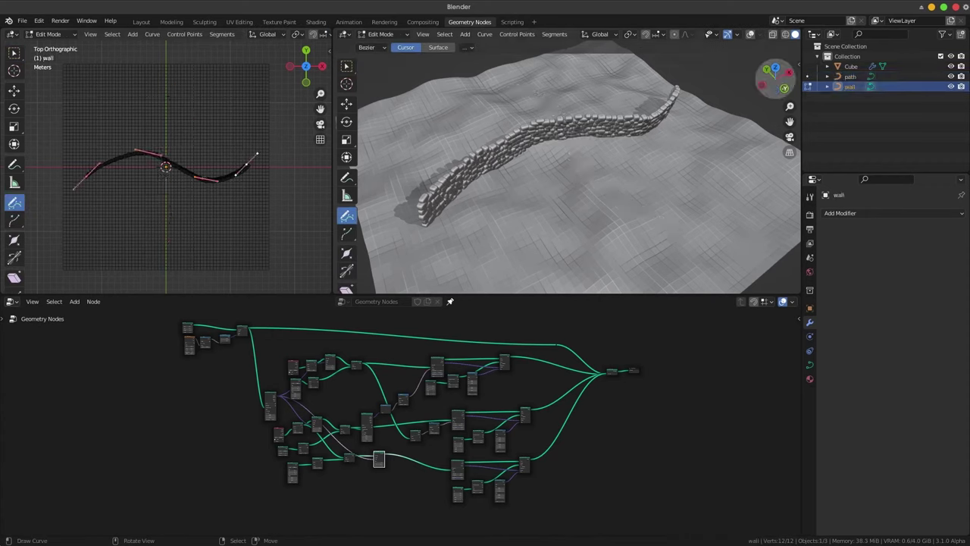
key("Delete")
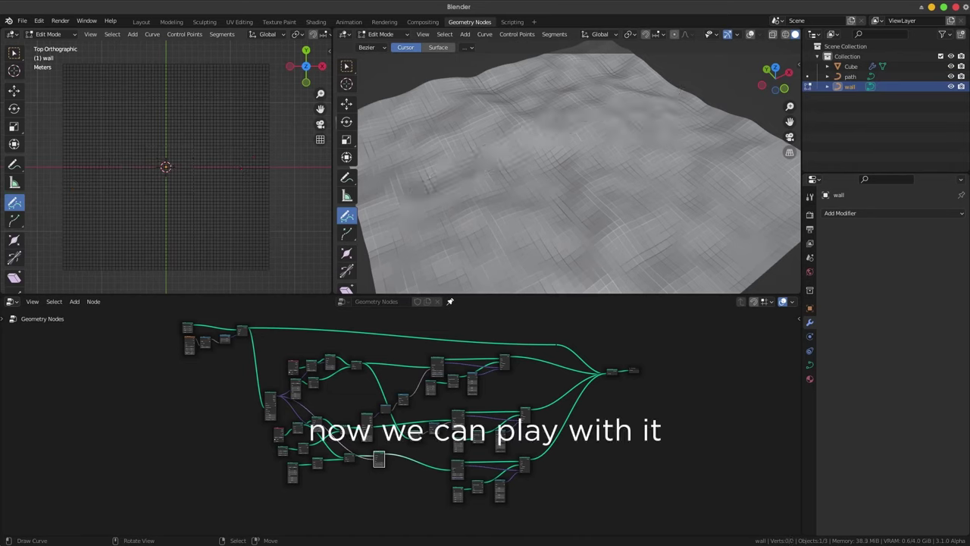
Draw a new wall curve loop with Draw Curve and make it cyclic.
mouse_move(85, 135)
left_mouse_down()
mouse_move(134, 236)
mouse_move(87, 180)
left_mouse_up()
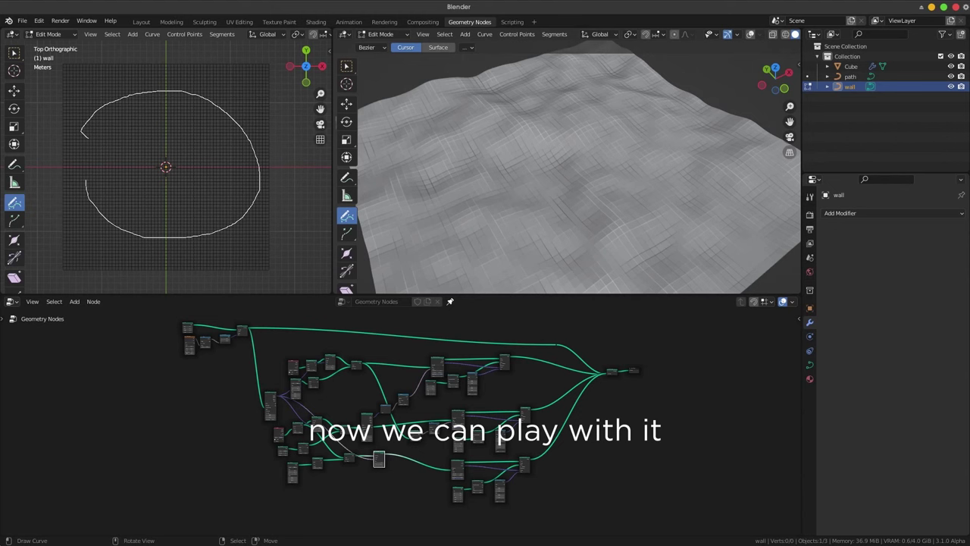
left_click(95, 282)
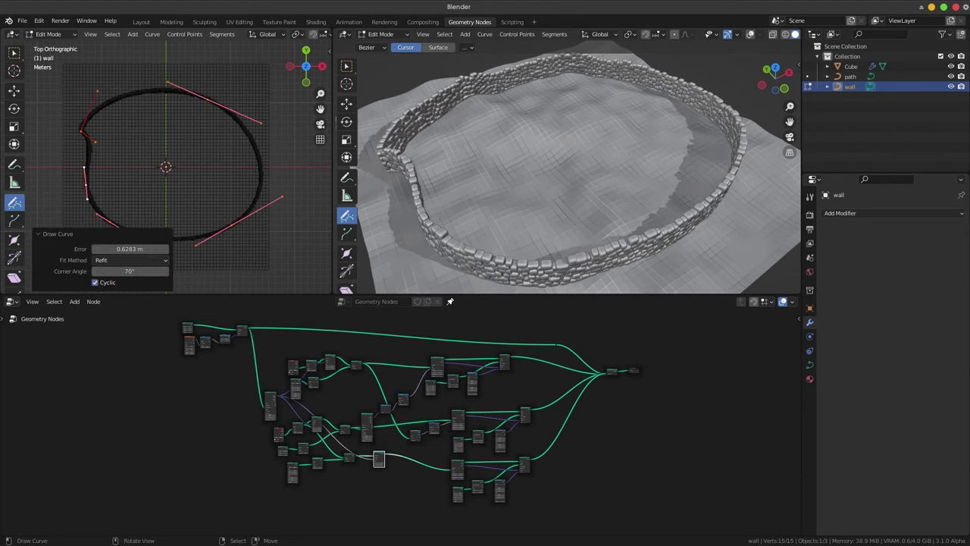
left_click(57, 233)
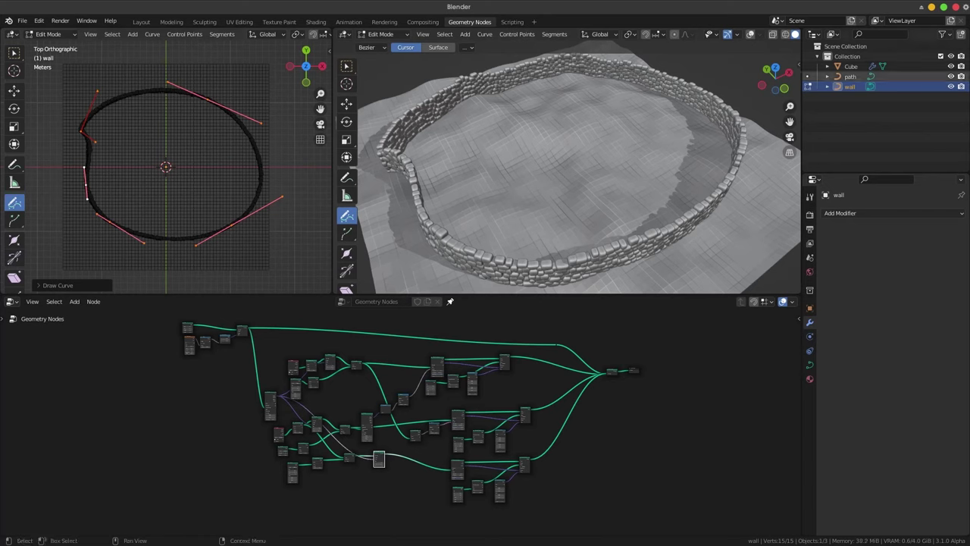
Draw two crossing diagonal strokes on the path curve, forming an X through the wall ring.
left_click(851, 77)
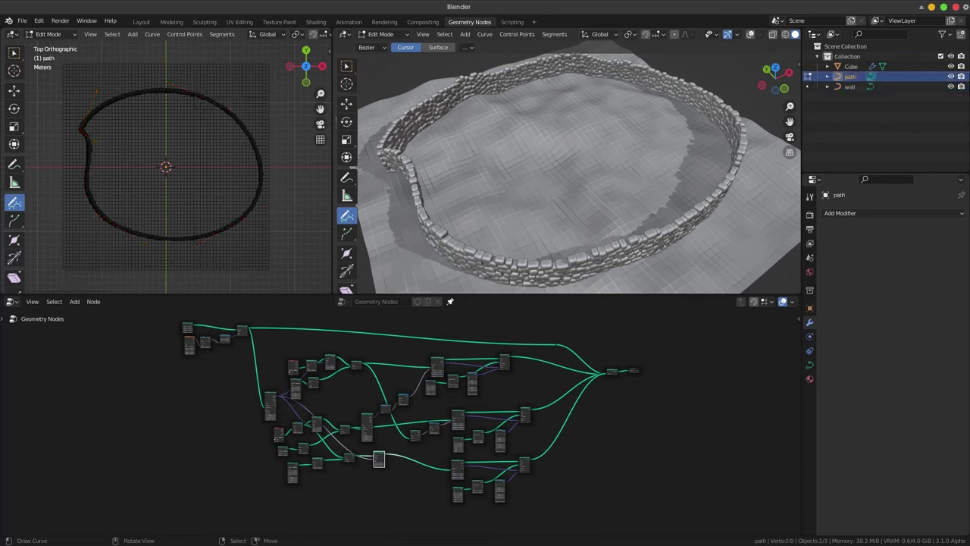
left_click_drag(87, 95, 261, 240)
left_click_drag(86, 243, 245, 86)
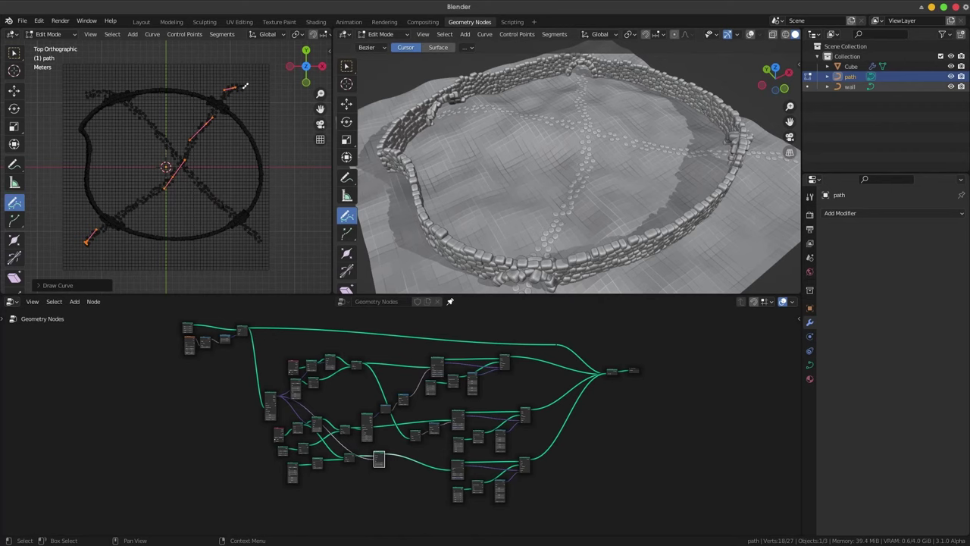
left_click(808, 87)
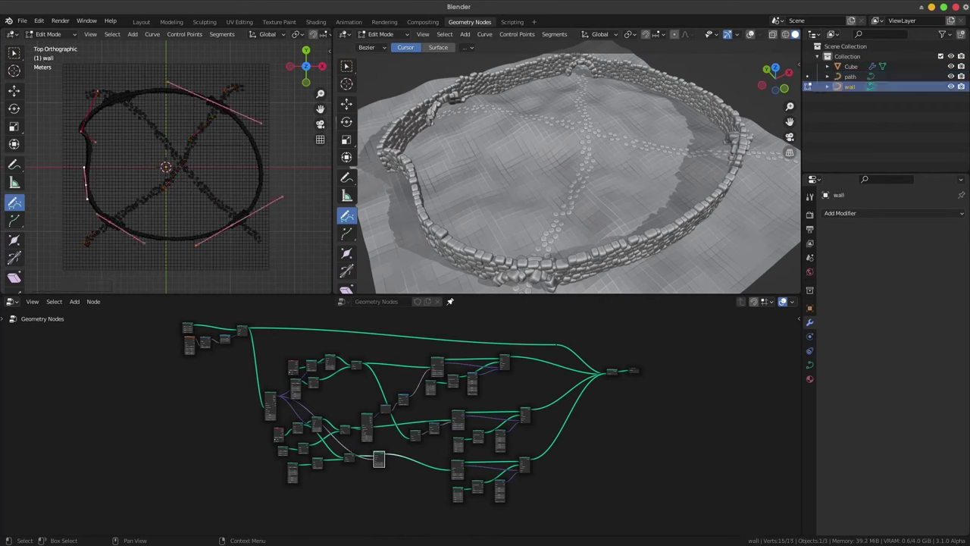
key("Tab")
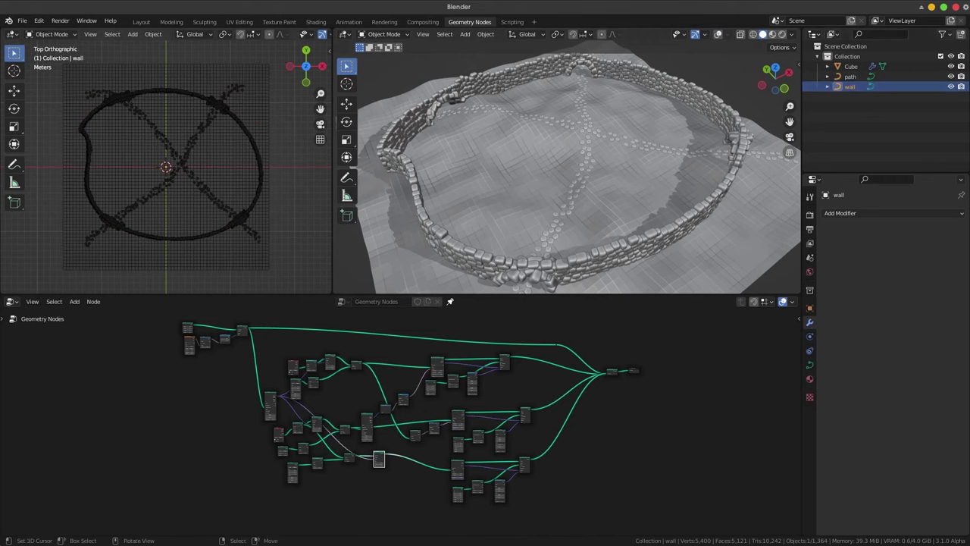
key("Tab")
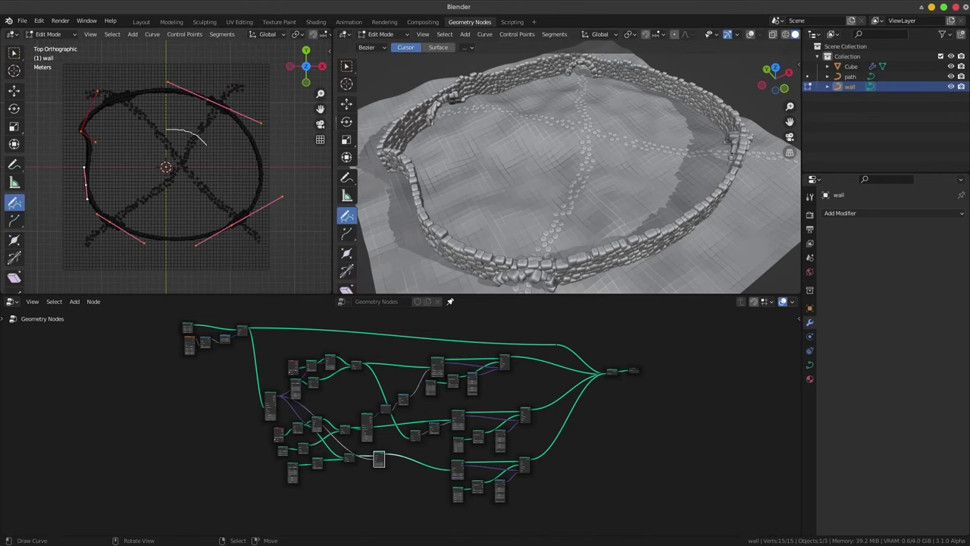
Sketch a smaller cyclic loop on the wall curve around the path crossing.
mouse_move(167, 129)
left_mouse_down()
mouse_move(165, 196)
mouse_move(216, 169)
mouse_move(207, 141)
left_mouse_up()
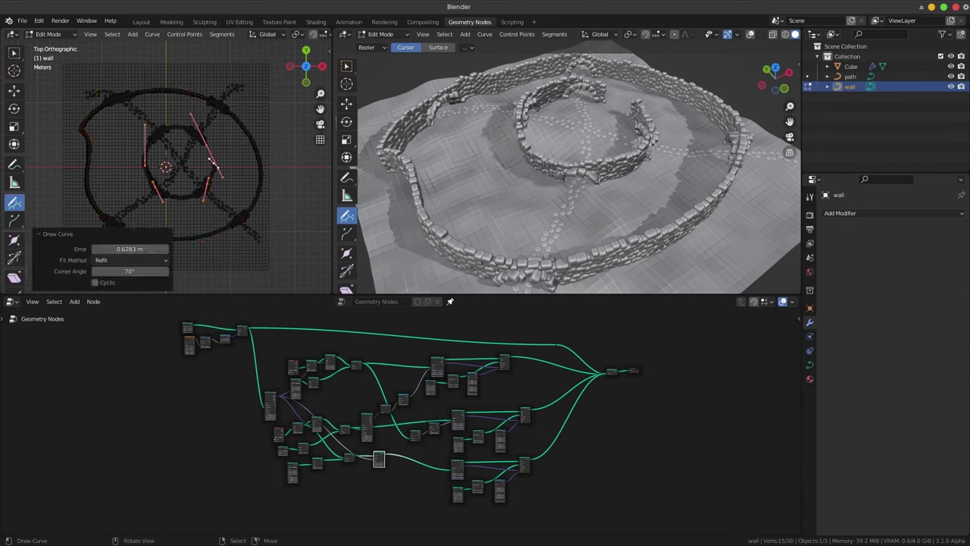
left_click_drag(129, 249, 152, 249)
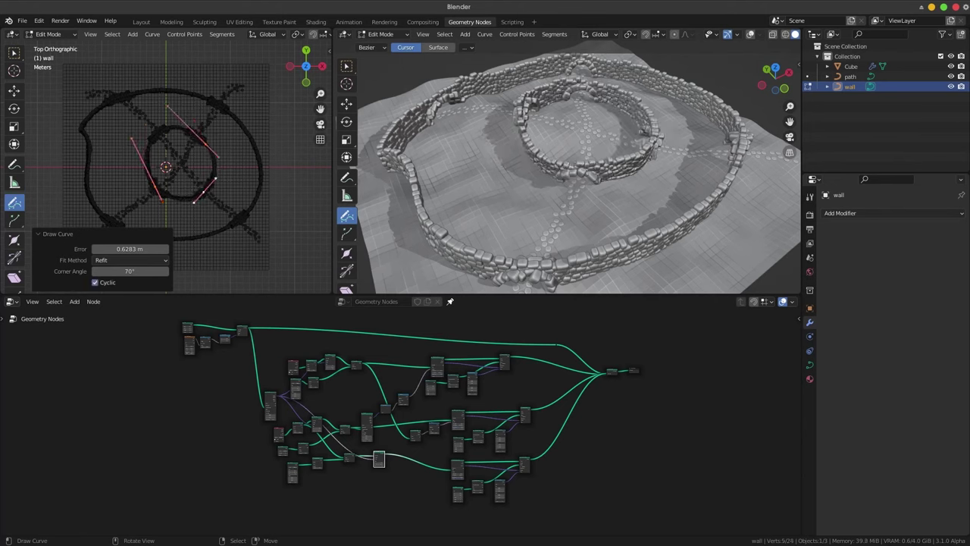
left_click(38, 233)
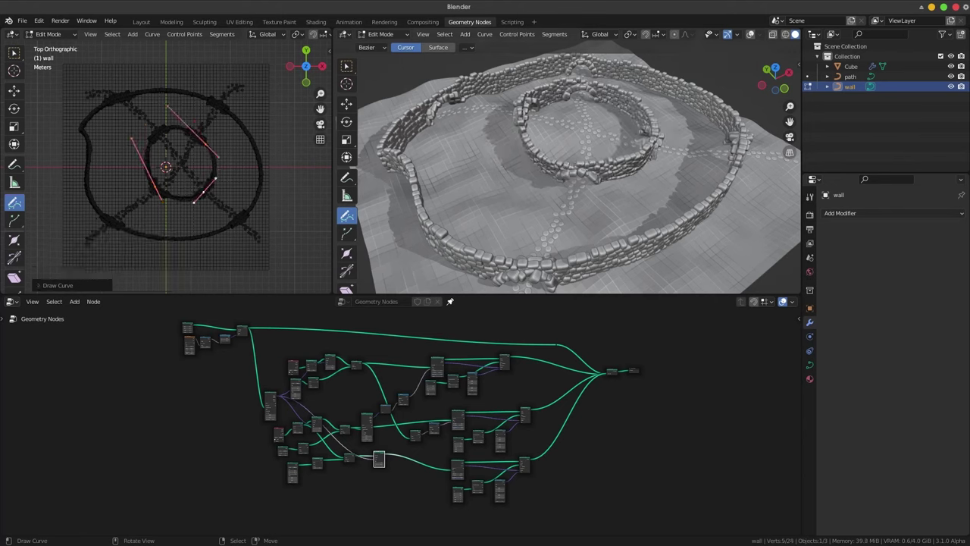
key("ctrl+KP_Add")
key("Tab")
scroll(409, 410, "down", 2)
Set the wall Curve Line Length to 3 m, then raise it to 4 m.
scroll(409, 410, "up", 2)
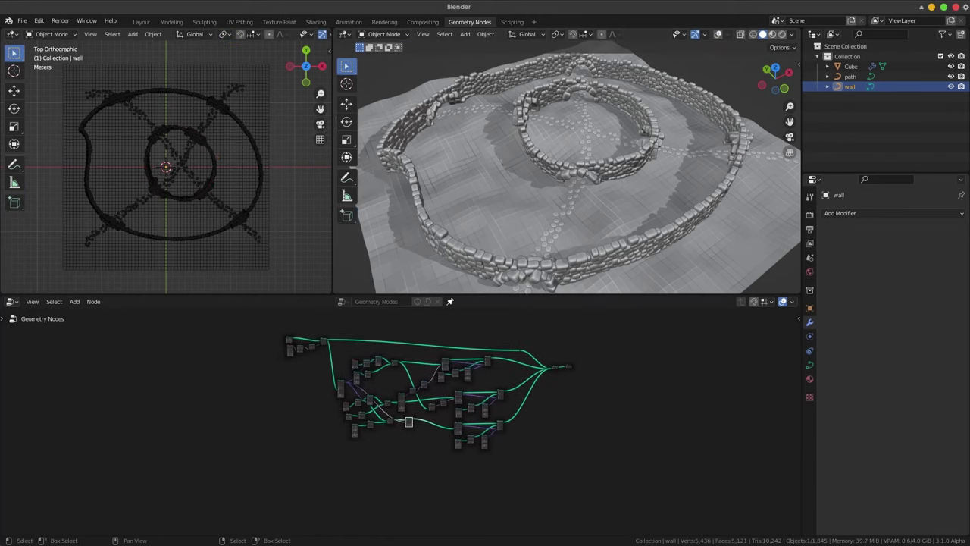
scroll(409, 410, "up", 3)
scroll(455, 417, "up", 2)
mouse_move(455, 417)
middle_mouse_down()
mouse_move(485, 394)
mouse_move(455, 425)
middle_mouse_up()
scroll(455, 424, "up", 2)
scroll(373, 352, "up", 2)
left_click(301, 411)
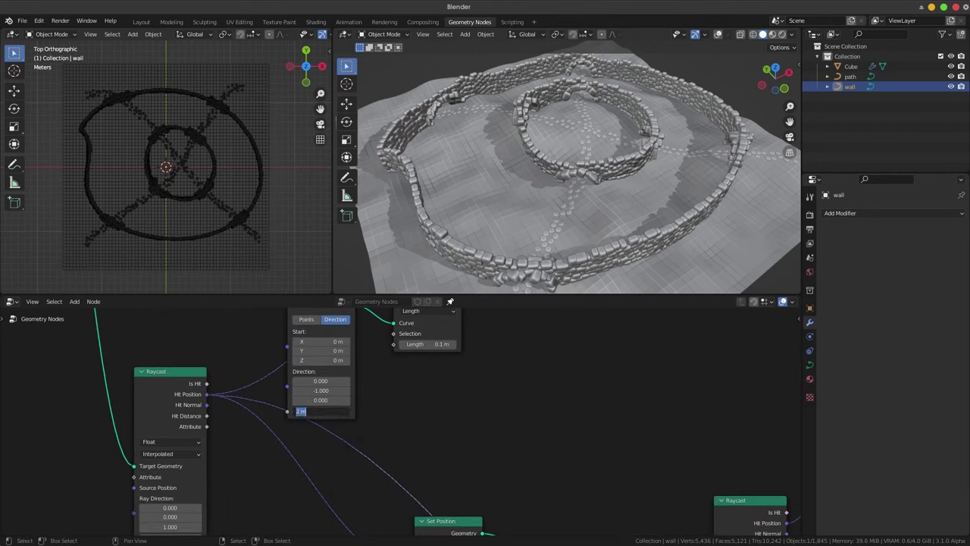
type("3")
key("Return")
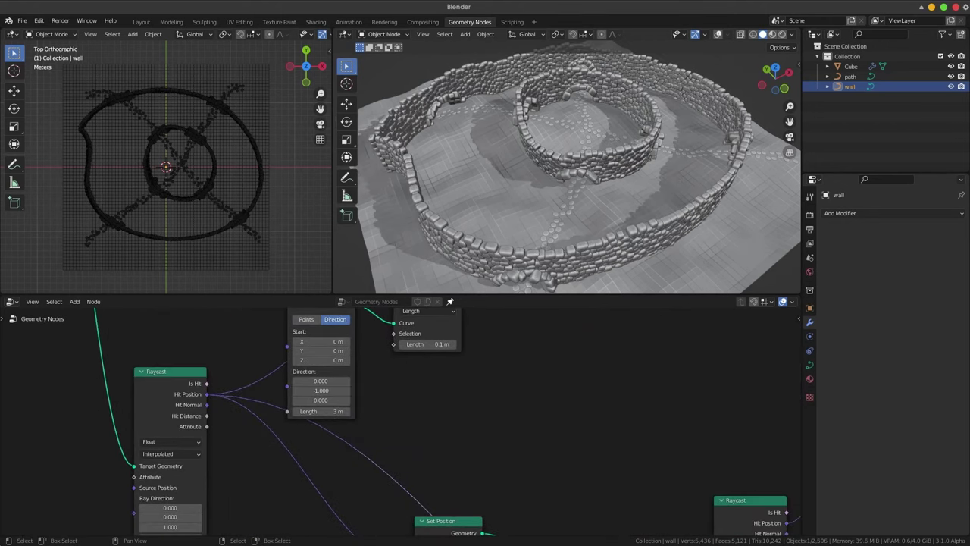
middle_click_drag(576, 182, 606, 137)
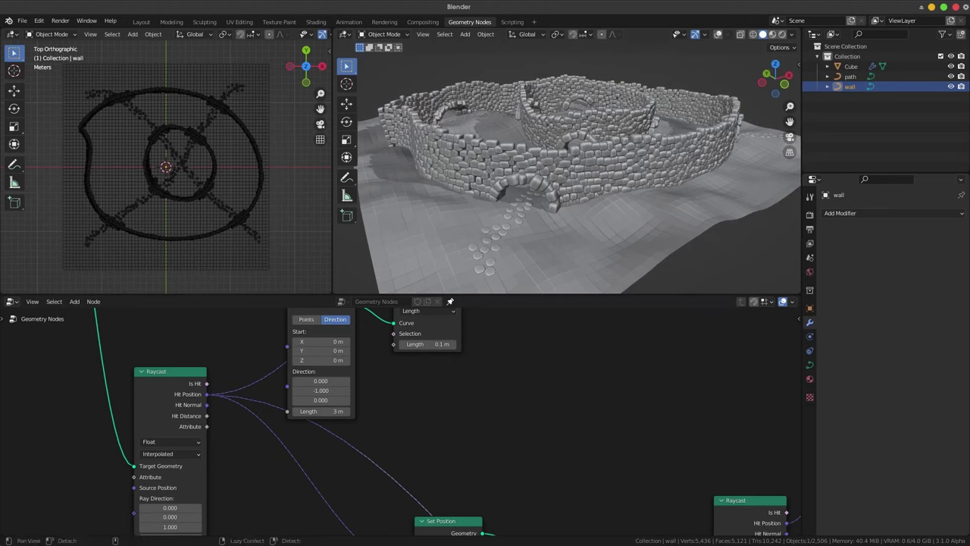
left_click(322, 410)
type("4")
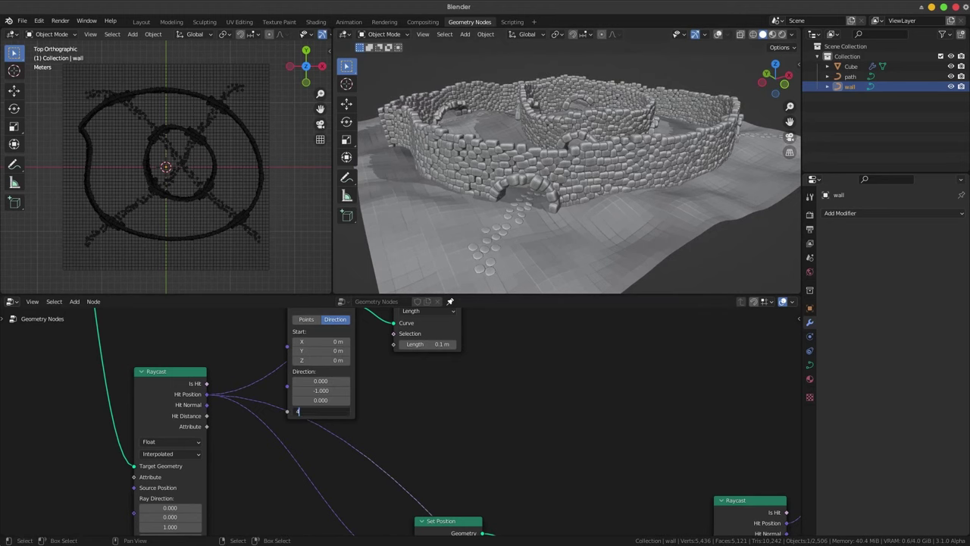
key("Return")
Set the Curve Circle radius to 2 m to widen the wall openings.
scroll(322, 411, "down", 3)
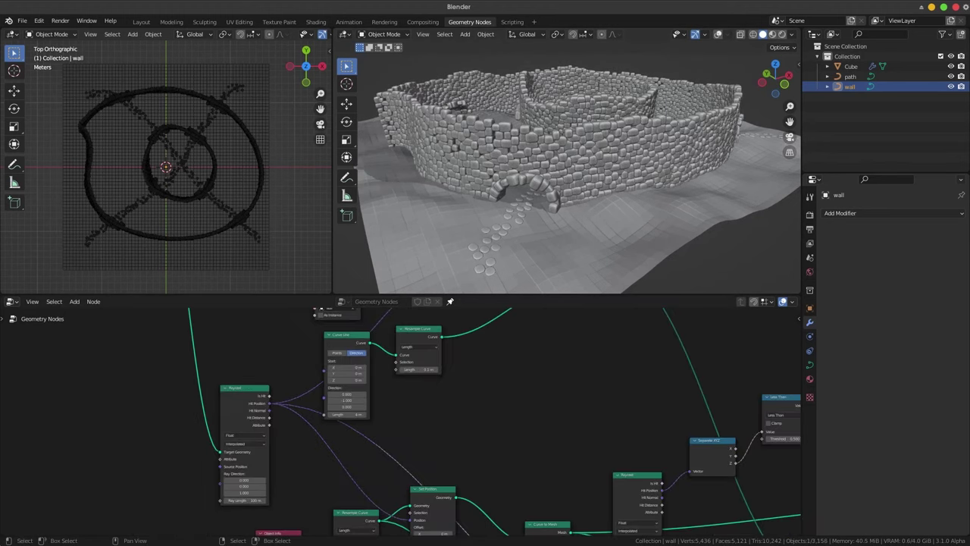
scroll(323, 411, "down", 2)
scroll(322, 411, "down", 2)
scroll(455, 424, "up", 2)
scroll(455, 424, "up", 2)
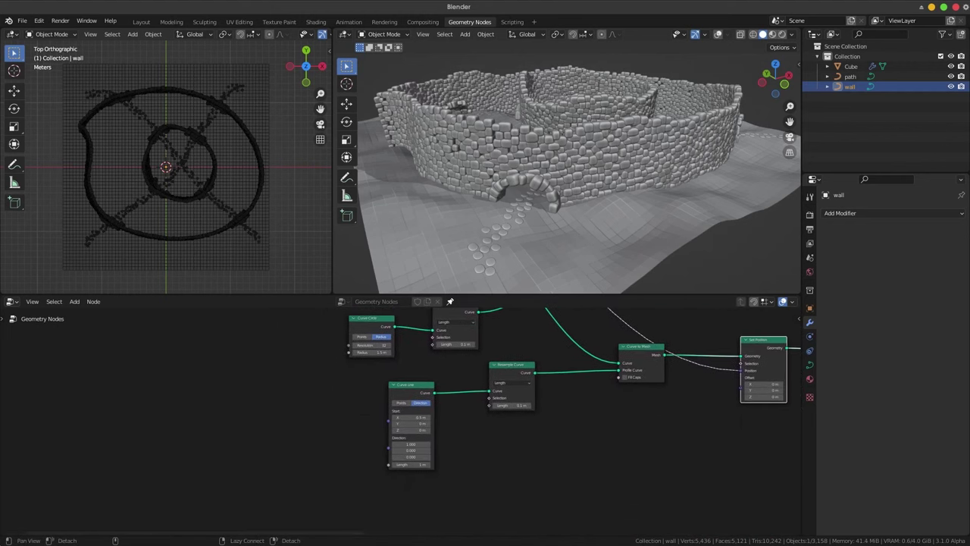
scroll(455, 425, "up", 1)
middle_click_drag(364, 326, 364, 470)
left_click(365, 472)
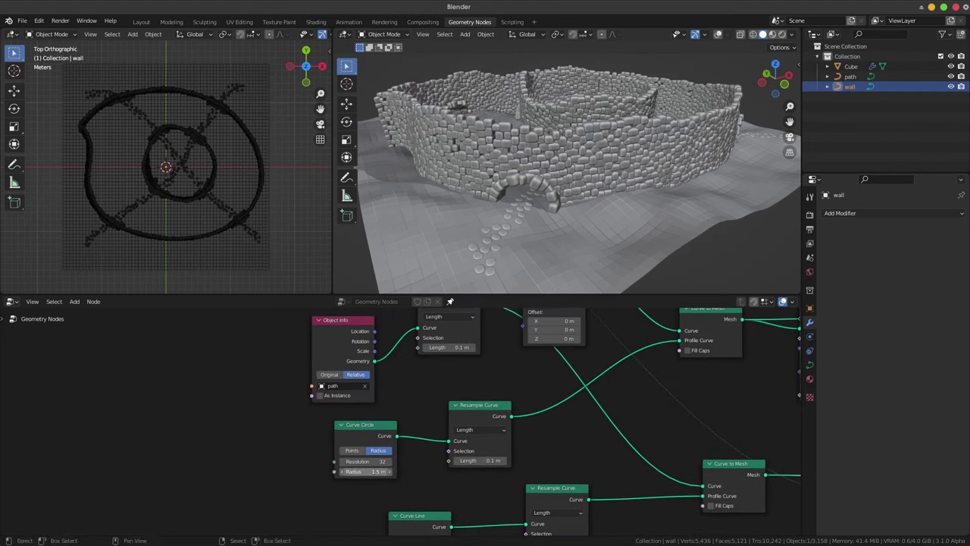
type("2")
key("Return")
middle_click_drag(561, 174, 561, 219)
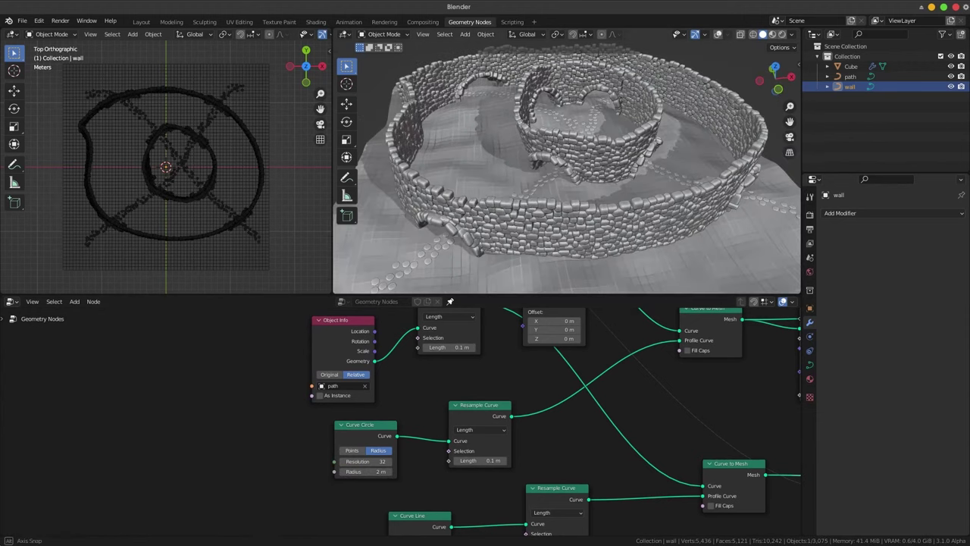
mouse_move(561, 175)
middle_mouse_down()
mouse_move(447, 189)
mouse_move(470, 189)
middle_mouse_up()
scroll(561, 174, "down", 3)
mouse_move(561, 175)
middle_mouse_down()
mouse_move(561, 197)
mouse_move(566, 183)
mouse_move(551, 185)
mouse_move(581, 188)
mouse_move(523, 196)
middle_mouse_up()
scroll(581, 181, "up", 2)
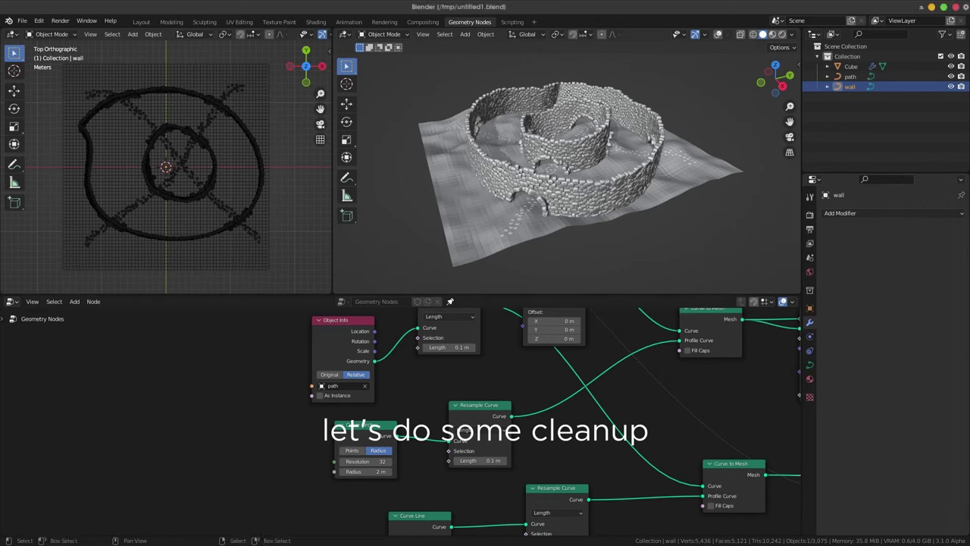
scroll(550, 421, "down", 4)
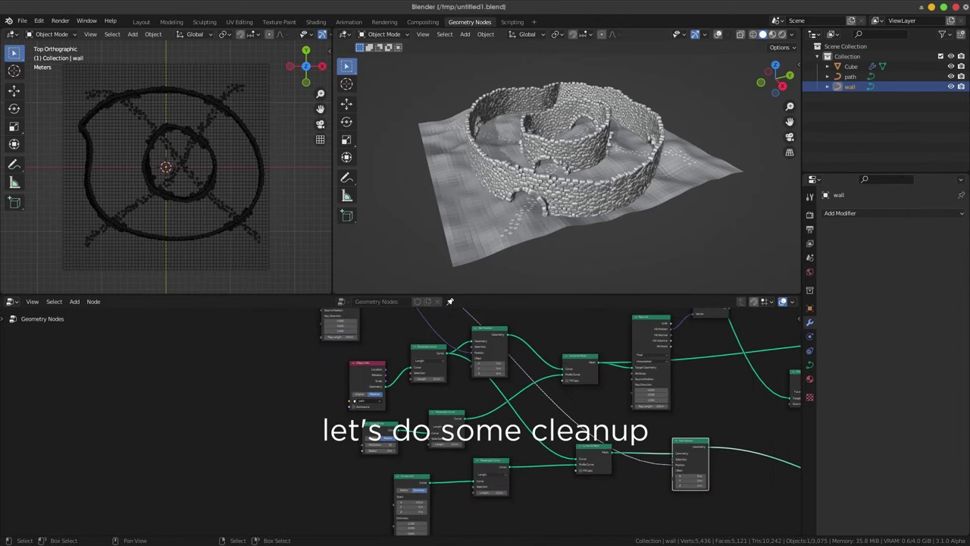
scroll(550, 421, "down", 2)
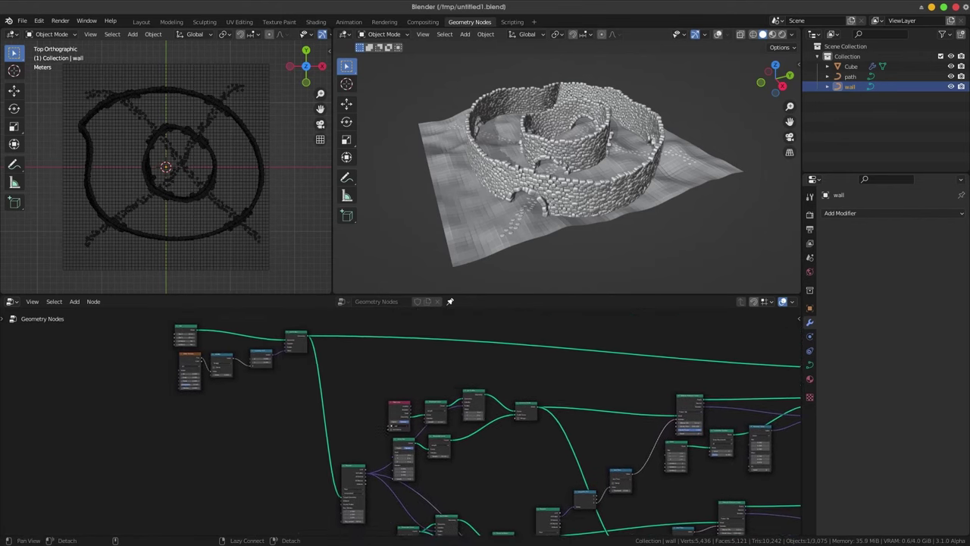
scroll(598, 429, "up", 2)
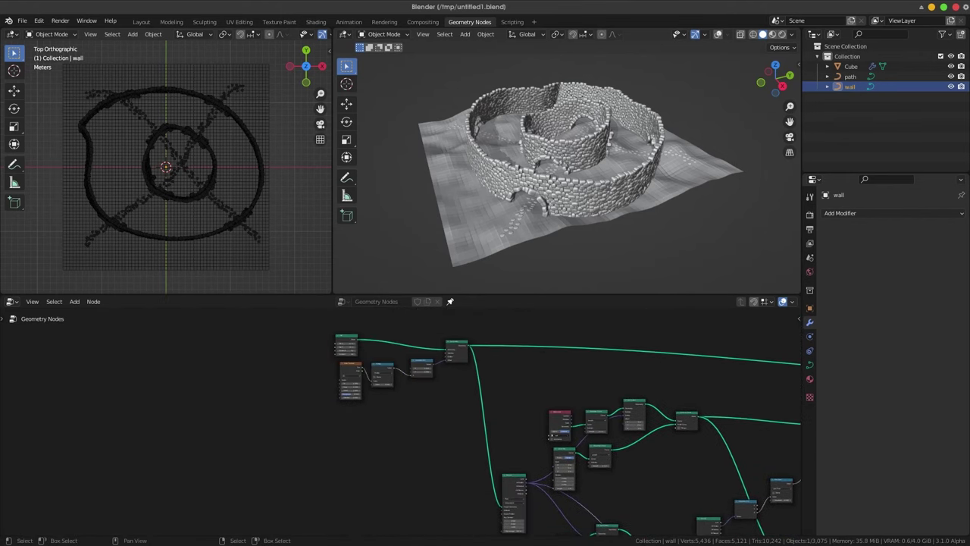
scroll(599, 428, "up", 3)
scroll(599, 428, "up", 2)
scroll(598, 428, "up", 2)
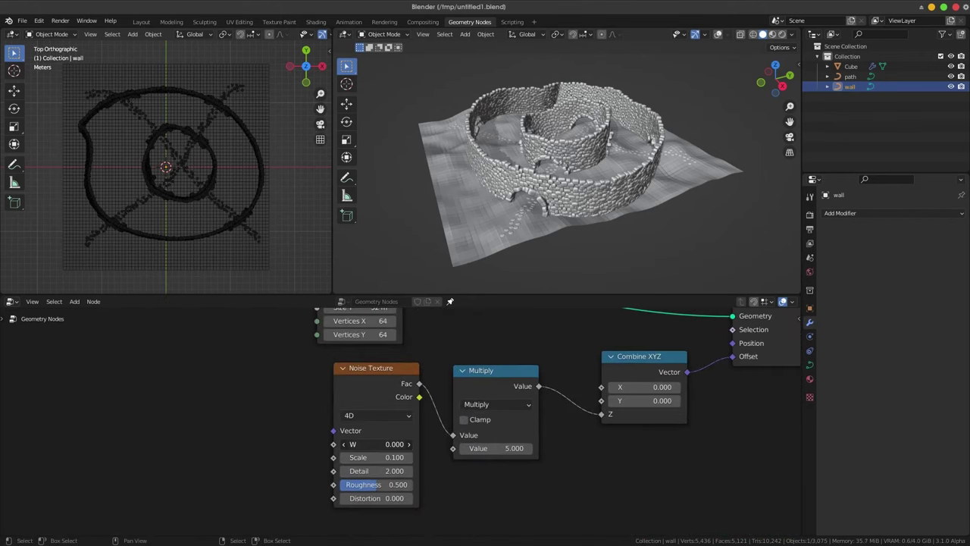
left_click(408, 444)
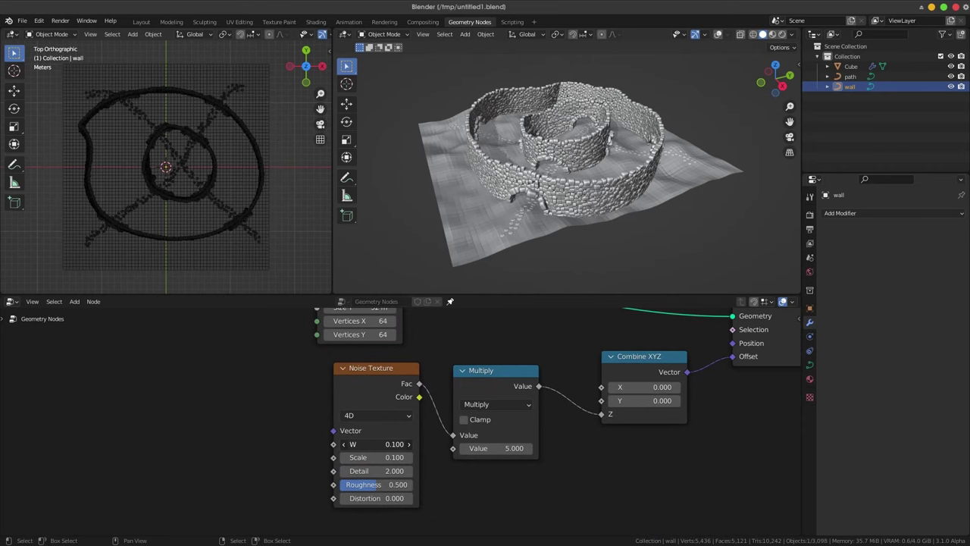
mouse_move(379, 444)
left_mouse_down()
mouse_move(425, 444)
mouse_move(409, 445)
left_mouse_up()
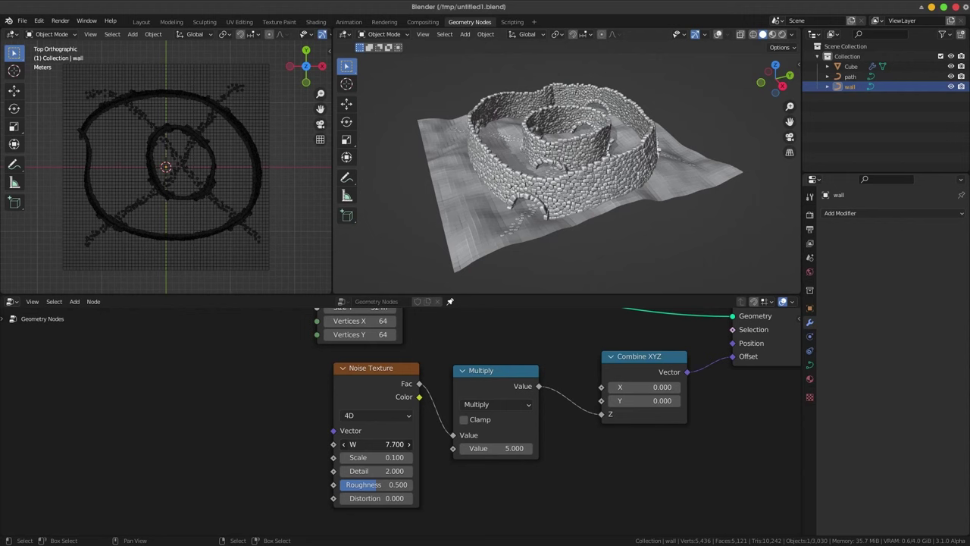
scroll(464, 420, "down", 5)
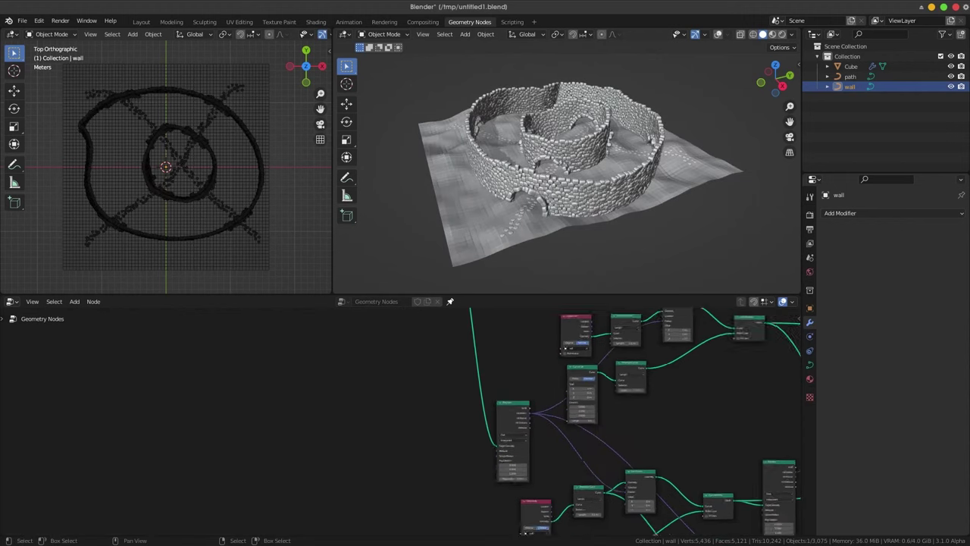
Add a Group Input node and link its empty socket to the Curve Line Length.
scroll(405, 424, "down", 1)
key("shift+a")
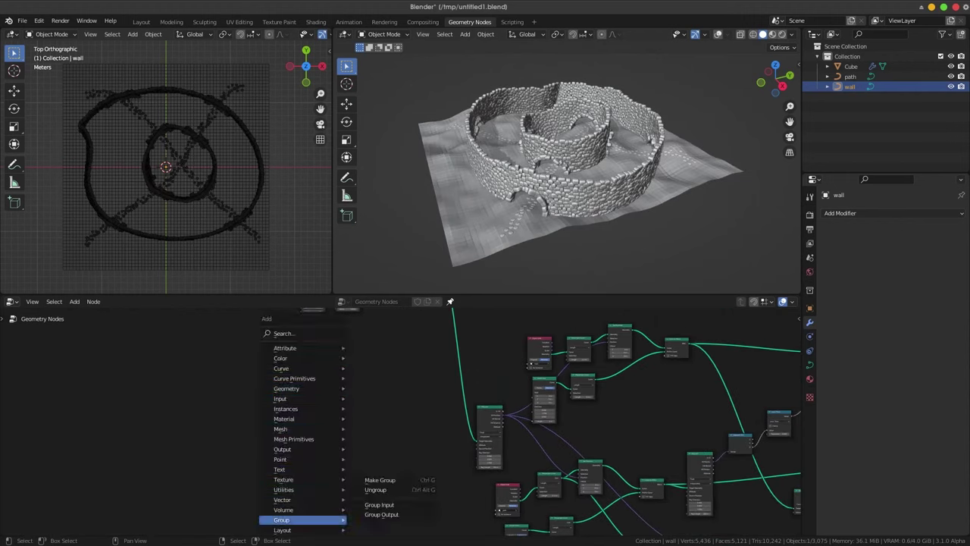
left_click(379, 505)
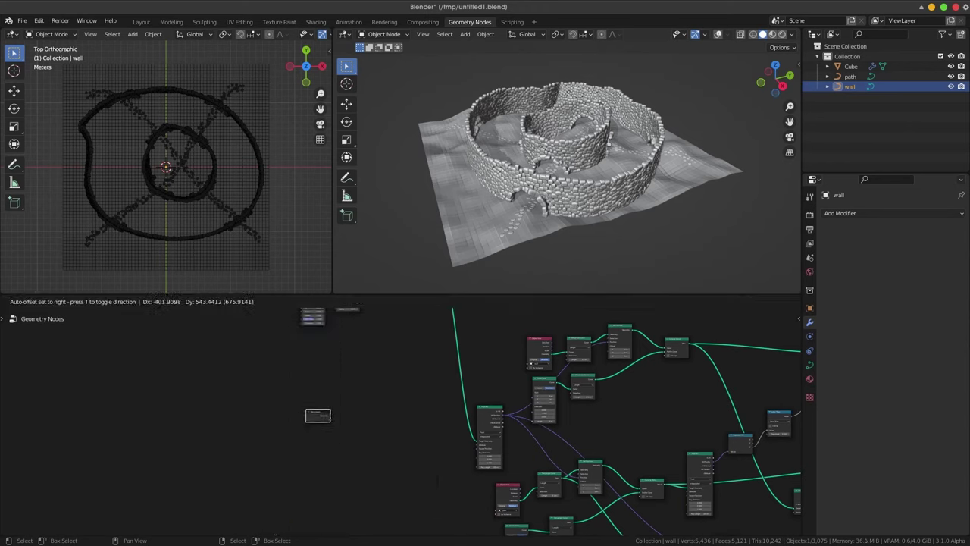
left_click(318, 415)
scroll(319, 415, "up", 1)
scroll(315, 406, "up", 1)
scroll(311, 396, "up", 1)
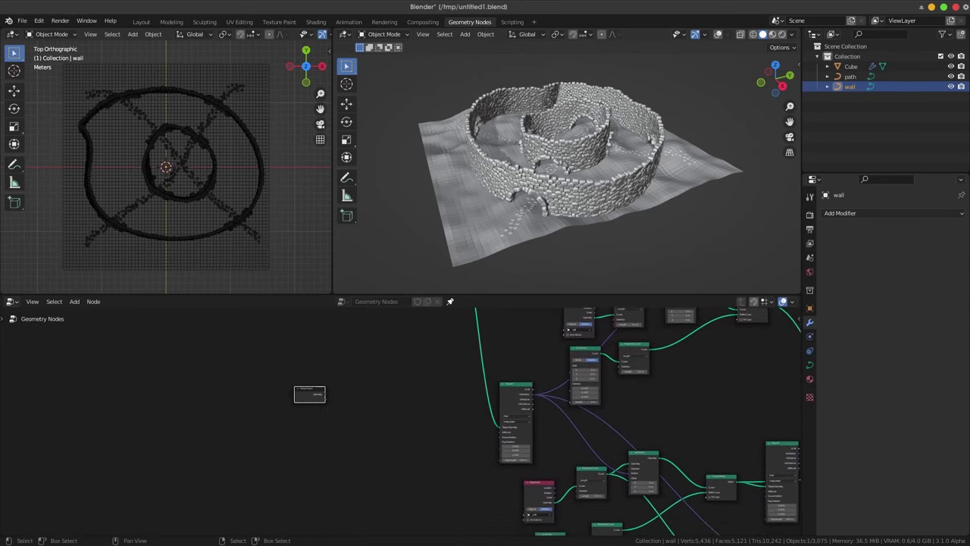
scroll(543, 404, "up", 1)
scroll(543, 405, "up", 2)
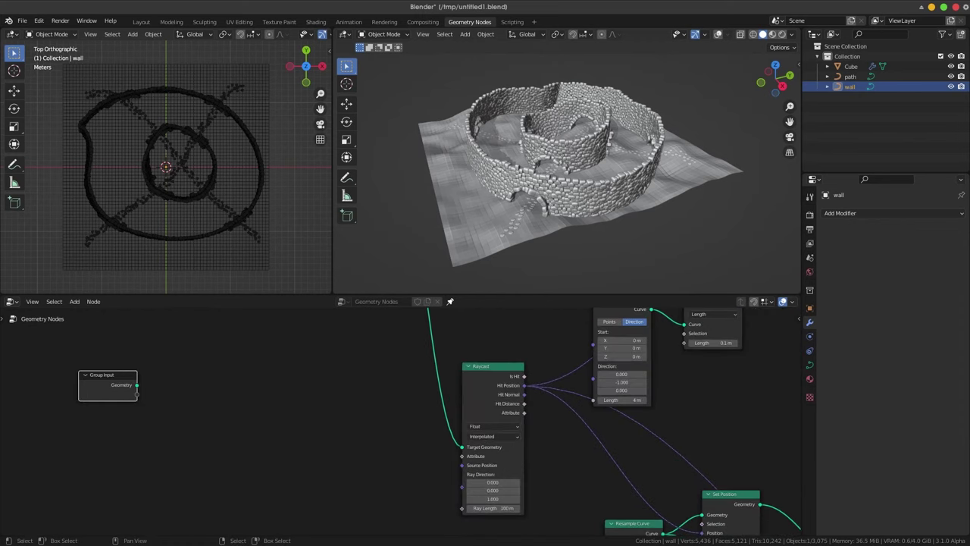
left_click_drag(136, 394, 594, 400)
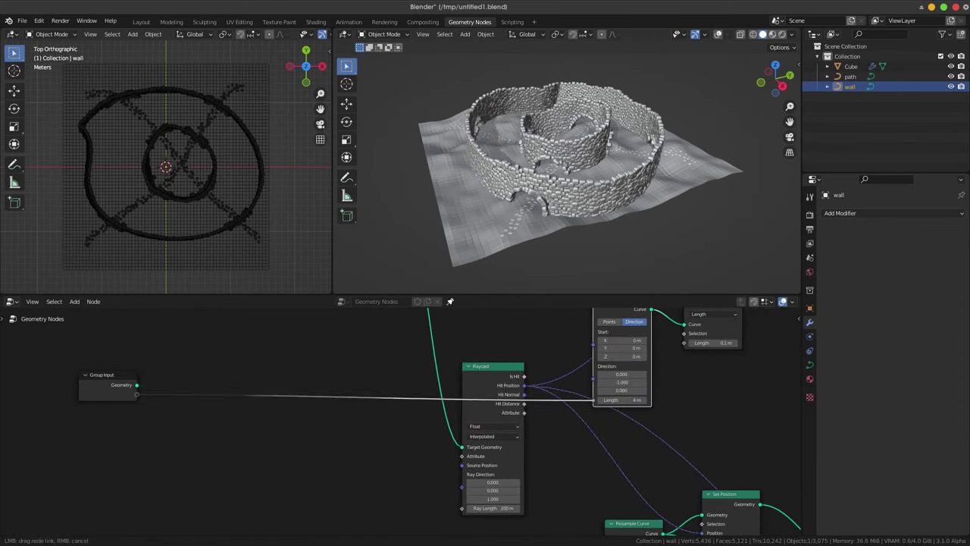
left_click_drag(594, 400, 595, 400)
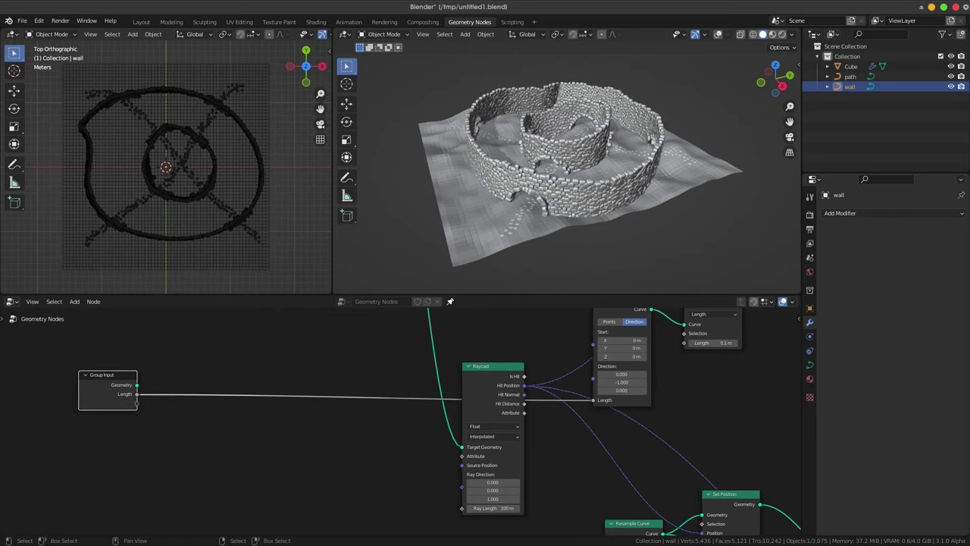
Select the new Length input in the sidebar's Group tab to view its properties.
key("n")
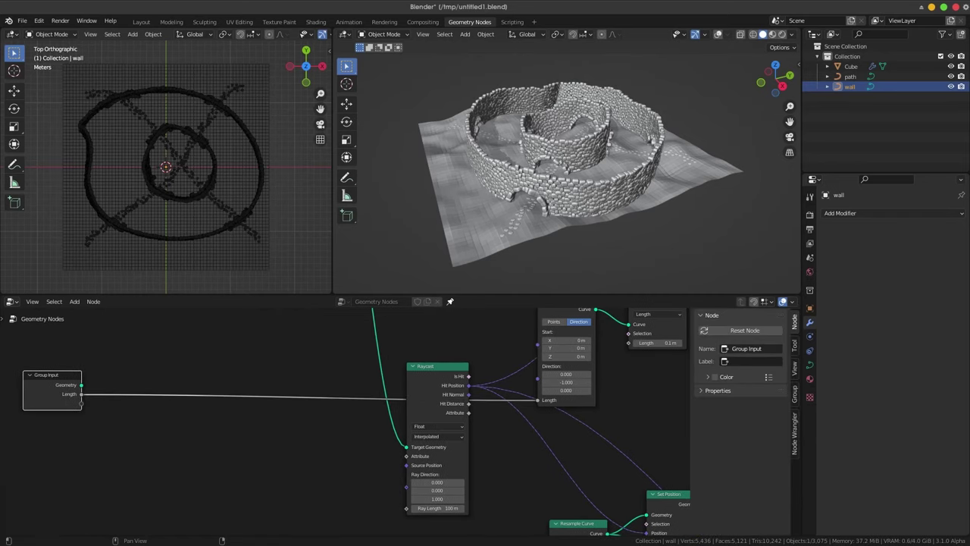
left_click(794, 345)
left_click(794, 368)
left_click(794, 394)
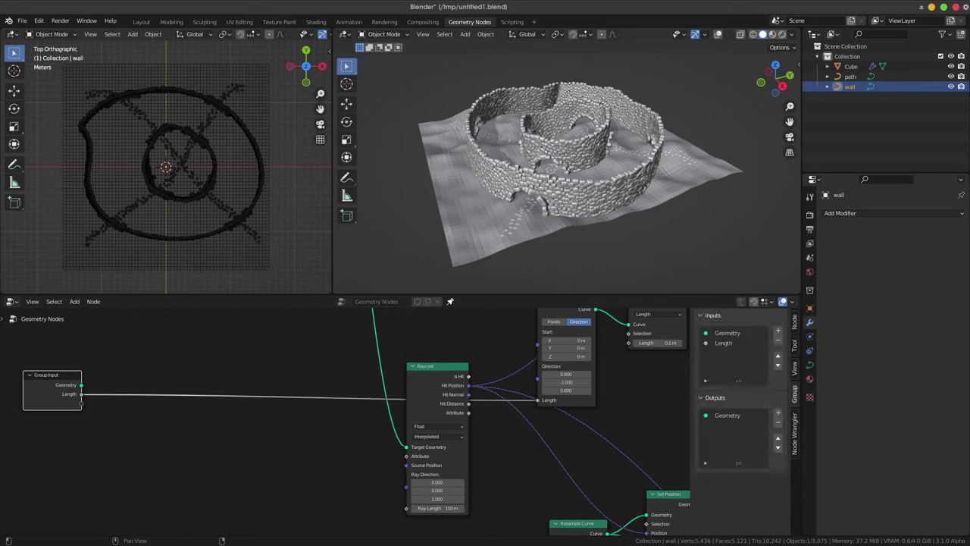
left_click(724, 343)
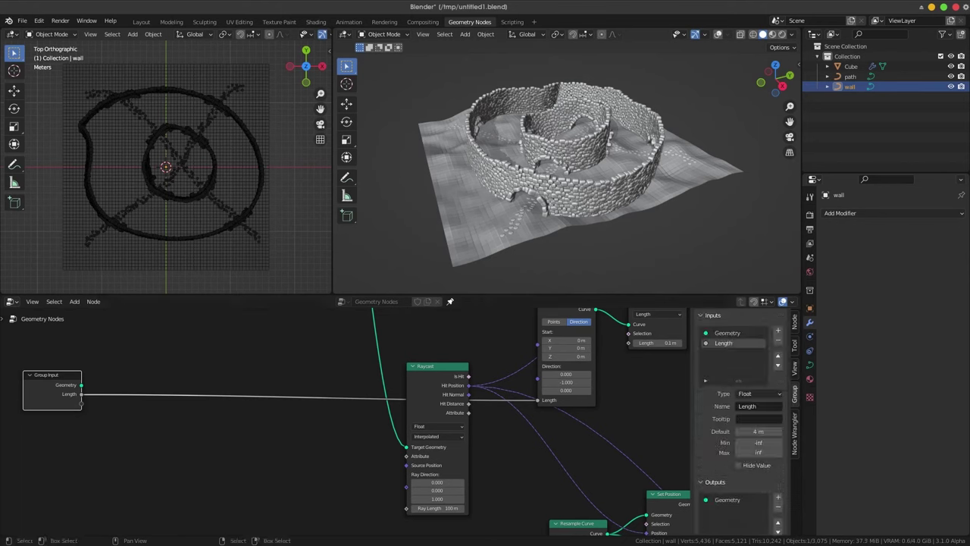
left_click(169, 168)
key("alt+a")
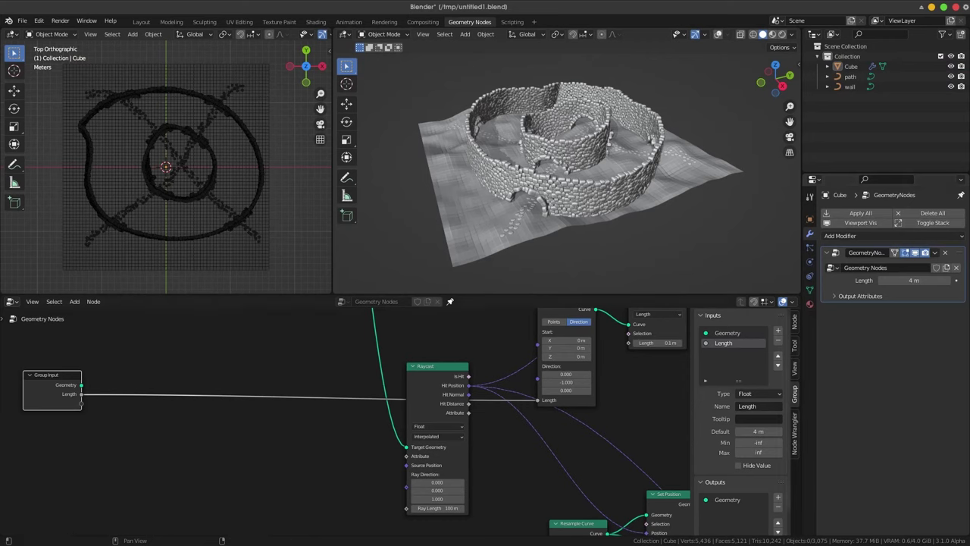
Rename the Length group input to 'Wall Height'.
left_click(750, 406)
type("Wall")
type(" Heigh")
key("Return")
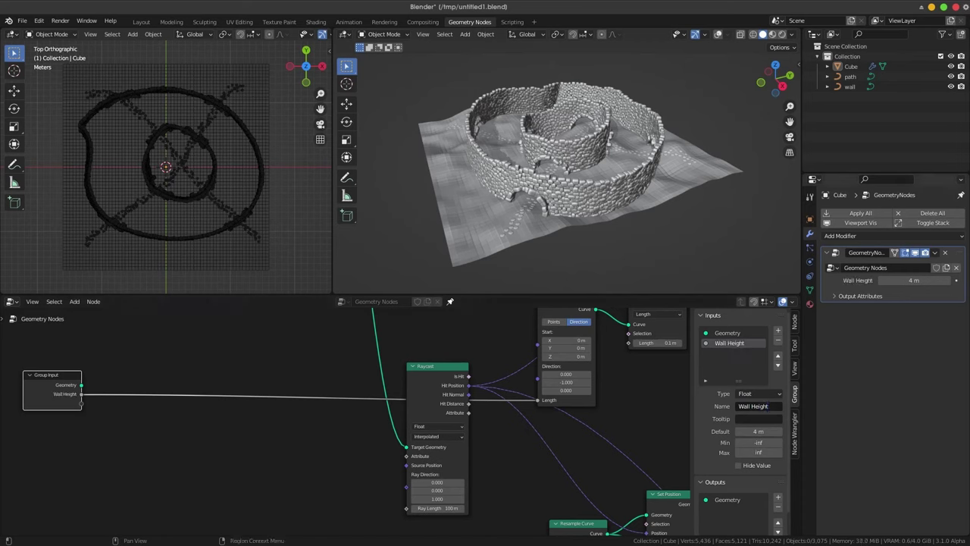
Test Wall Height at 5 m on the modifier, then return it to 4 m.
left_click(913, 280)
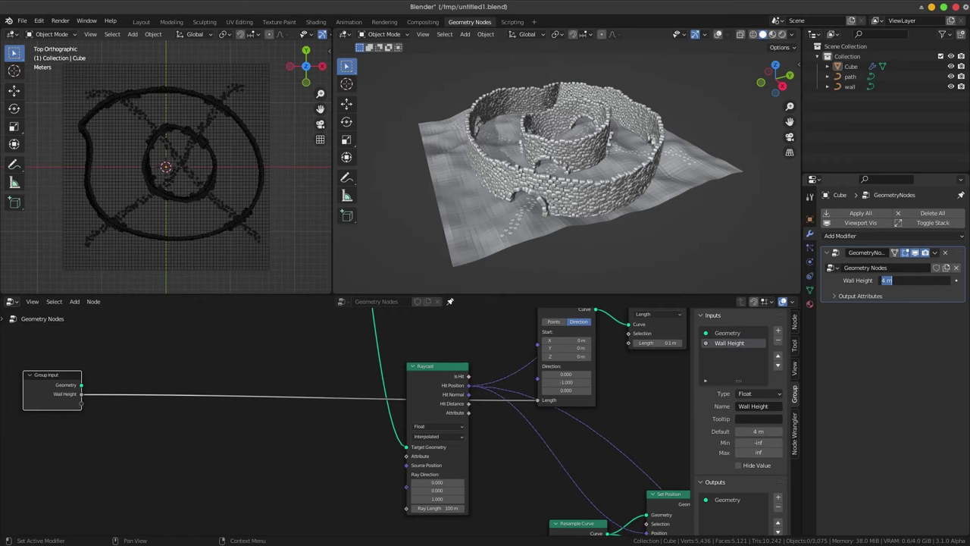
type("5")
key("Return")
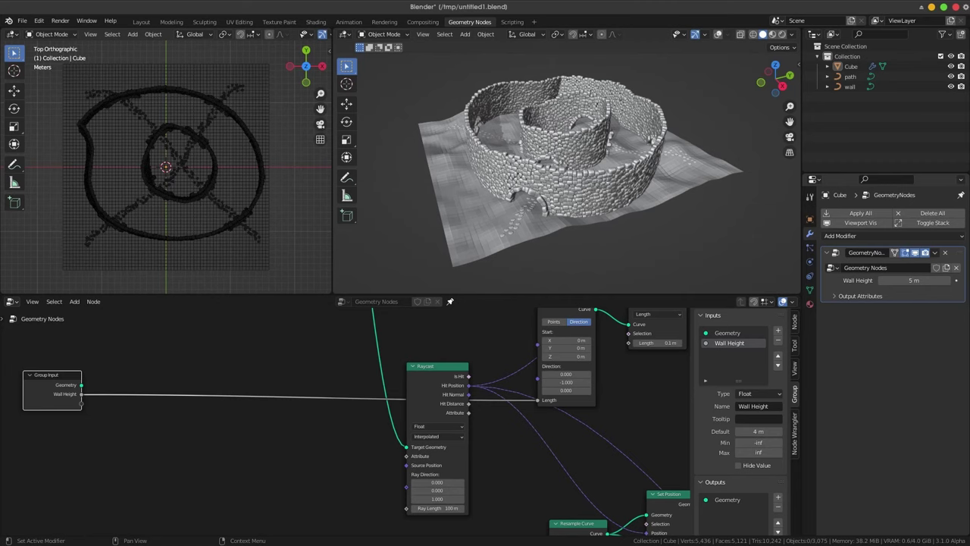
left_click(914, 280)
type("4")
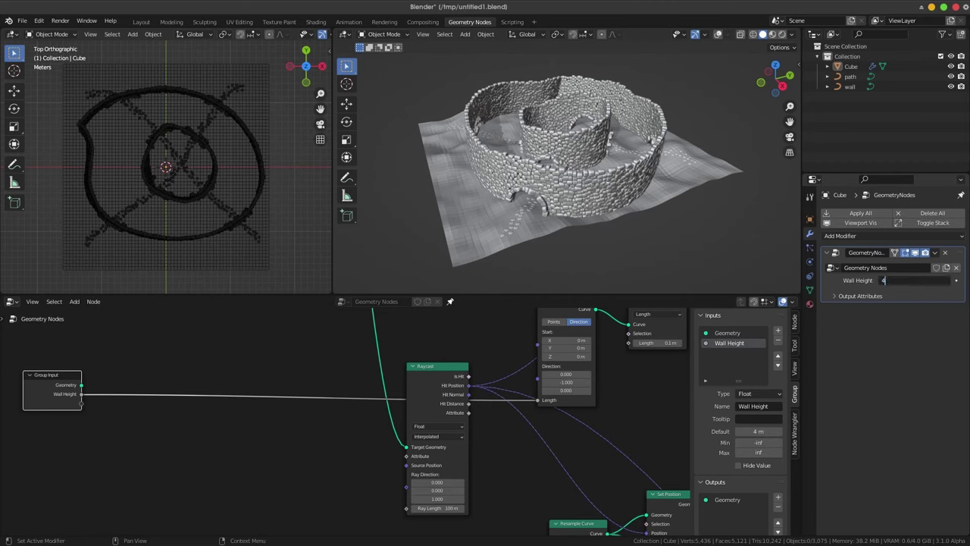
key("Return")
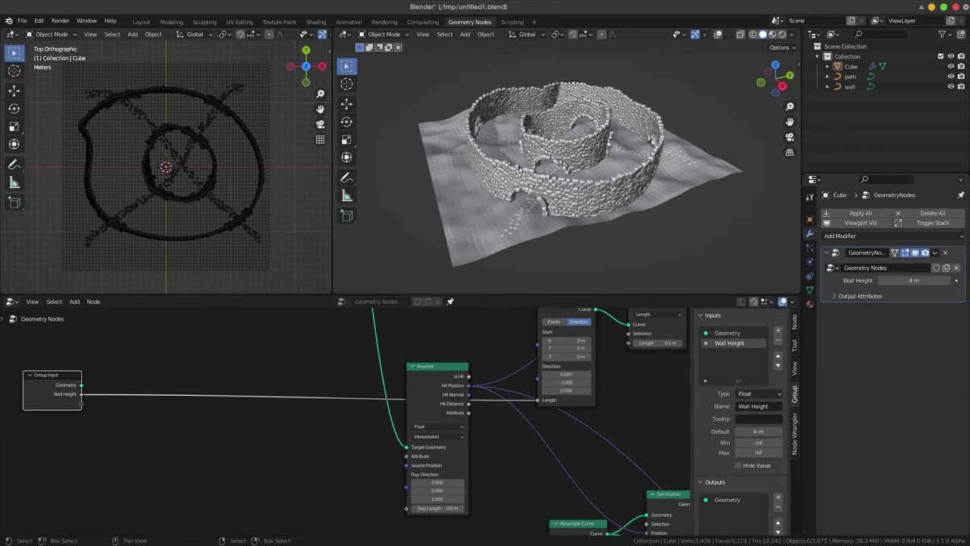
scroll(369, 416, "down", 4)
Link the Curve Circle Radius to the Group Input as a new input named 'Door Size'.
middle_click_drag(369, 416, 300, 338)
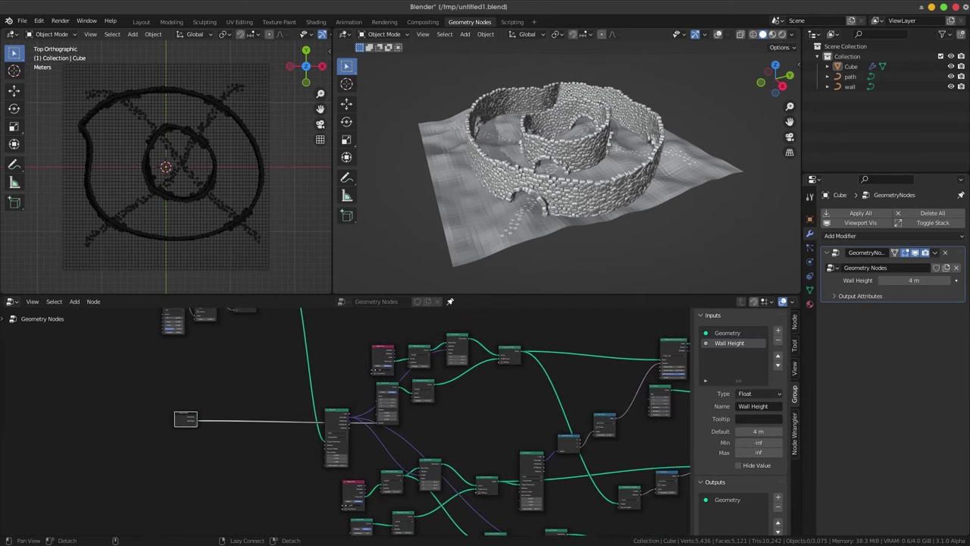
middle_click_drag(227, 409, 220, 364)
scroll(219, 365, "up", 1)
scroll(220, 365, "up", 1)
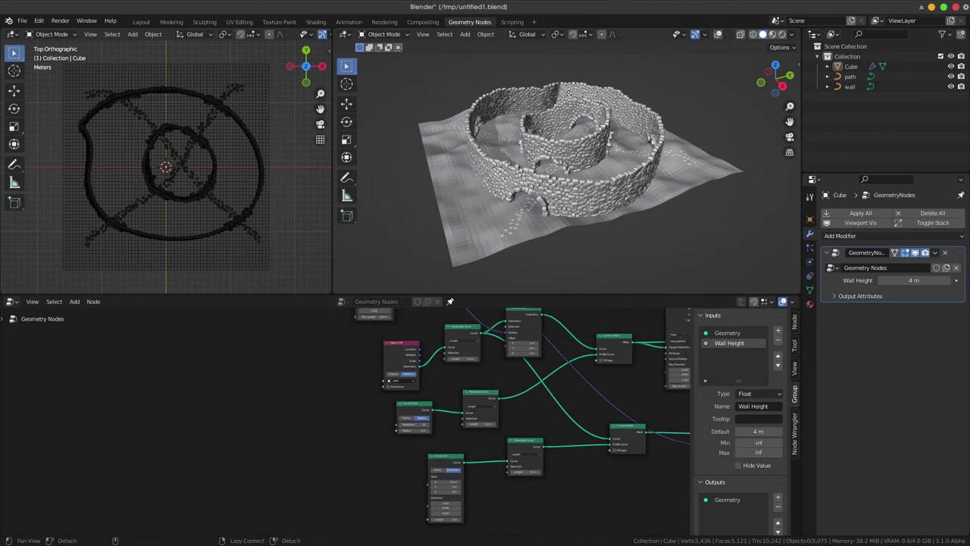
scroll(219, 365, "up", 1)
scroll(361, 417, "up", 1)
mouse_move(422, 437)
left_mouse_down()
mouse_move(286, 309)
mouse_move(86, 394)
left_mouse_up()
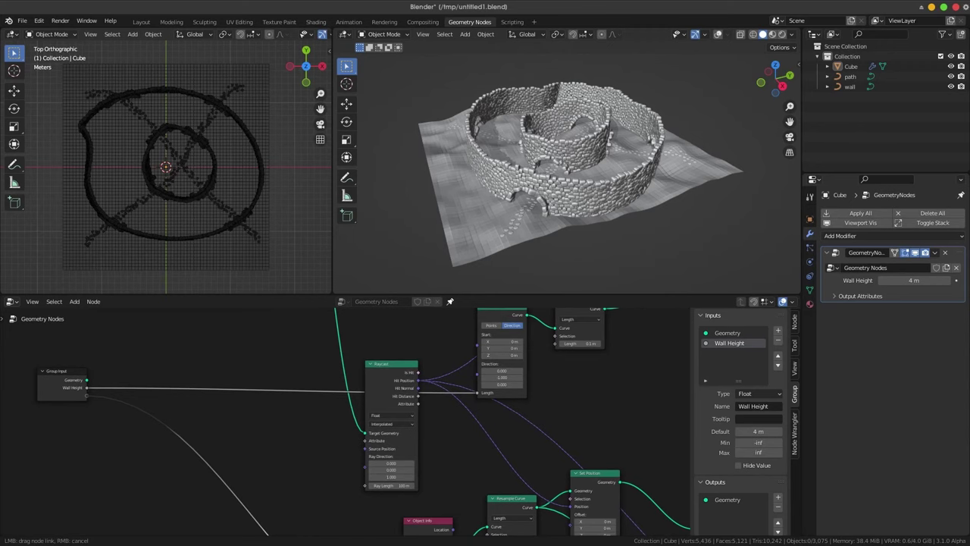
left_click_drag(86, 394, 87, 395)
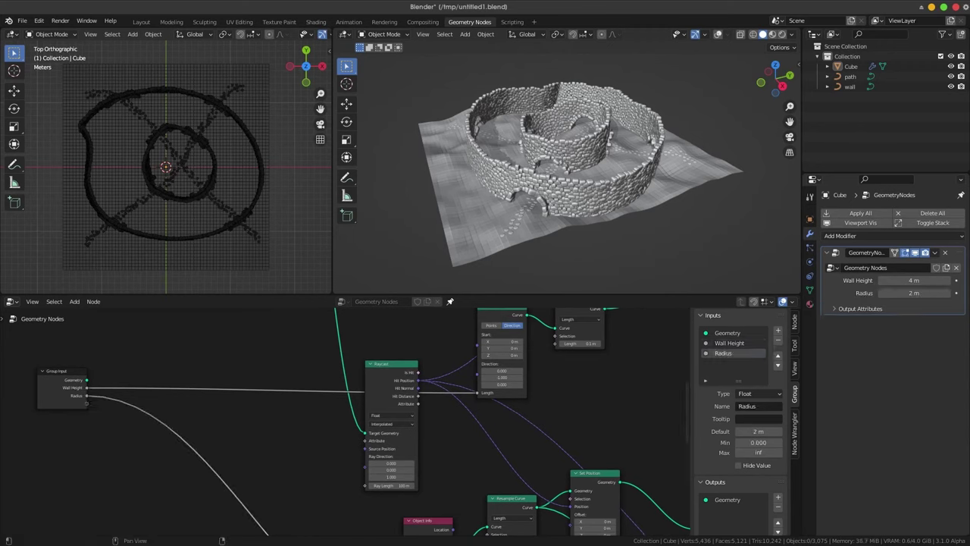
left_click(746, 406)
type("Do")
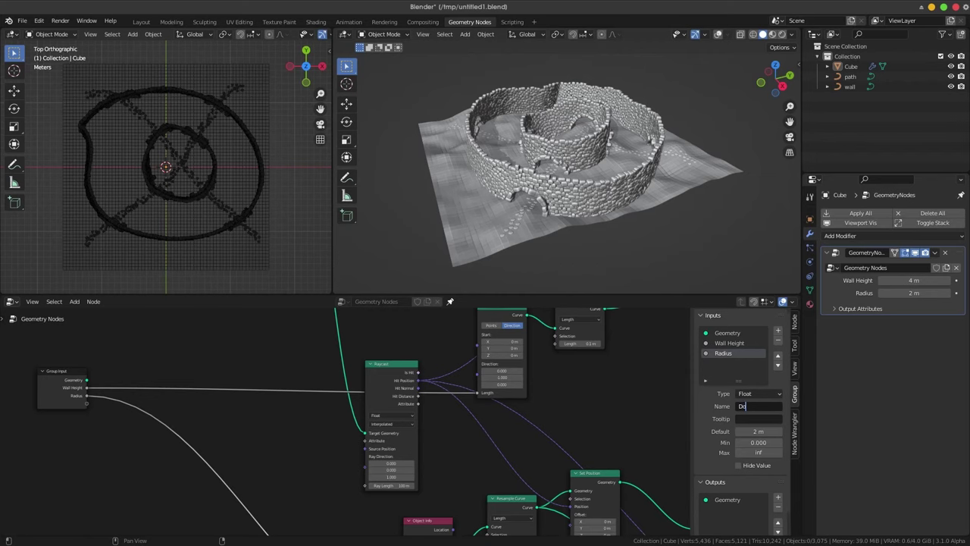
type("or Si")
type("ze")
key("Return")
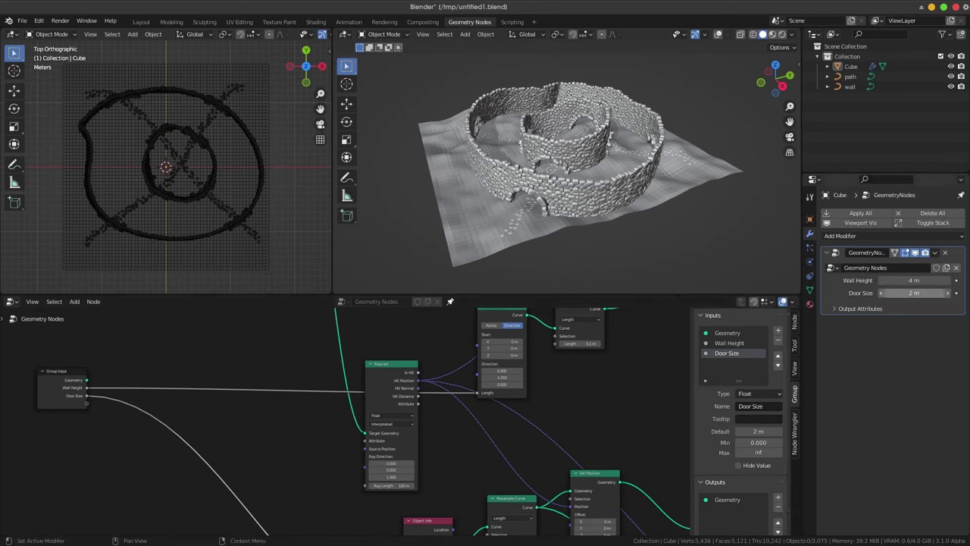
Test Door Size at 3 m on the modifier, then set it back to 2 m.
left_click(913, 293)
type("3")
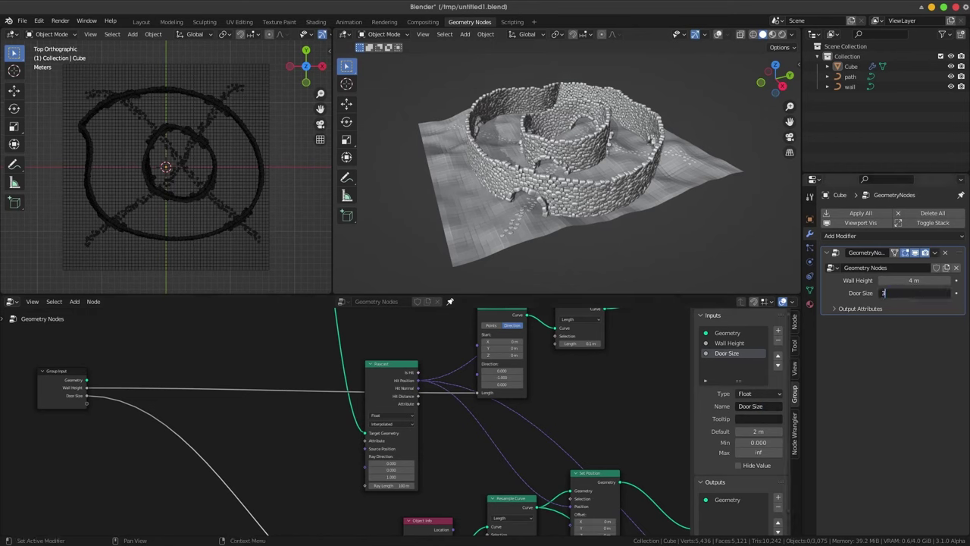
key("Return")
left_click(914, 293)
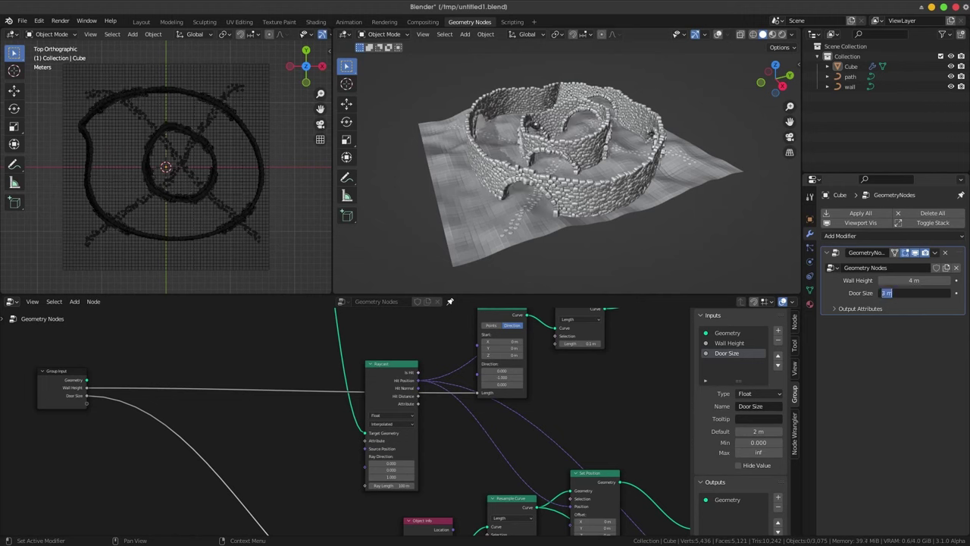
type("2")
key("Return")
Orbit around the walls, then zoom the node editor onto the path's Curve Line node.
scroll(334, 415, "down", 3)
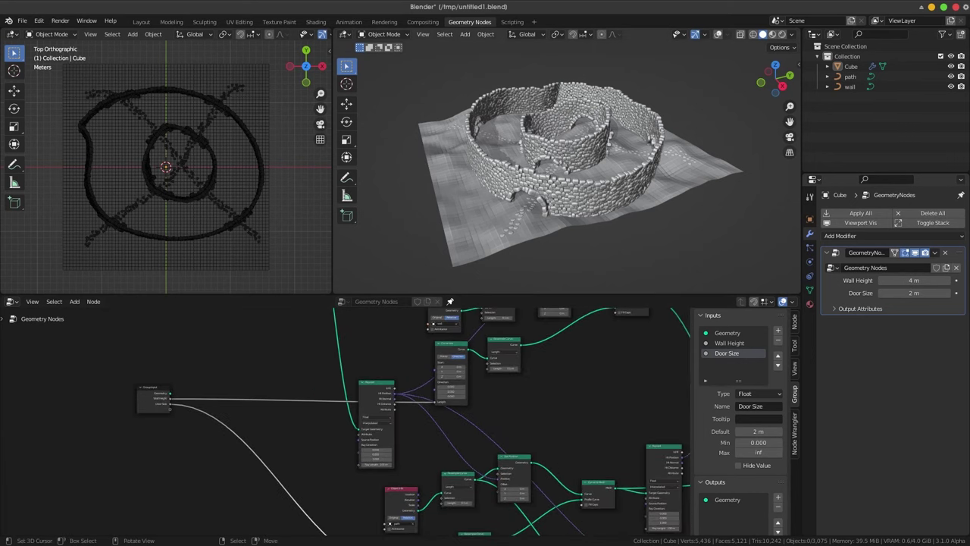
middle_click_drag(576, 197, 553, 151)
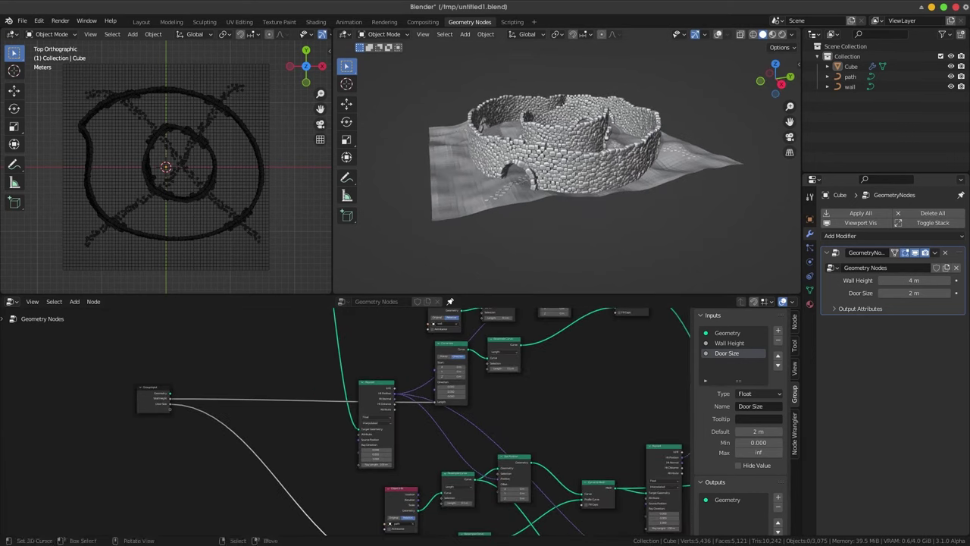
mouse_move(473, 250)
middle_mouse_down()
mouse_move(479, 231)
mouse_move(463, 219)
mouse_move(485, 190)
middle_mouse_up()
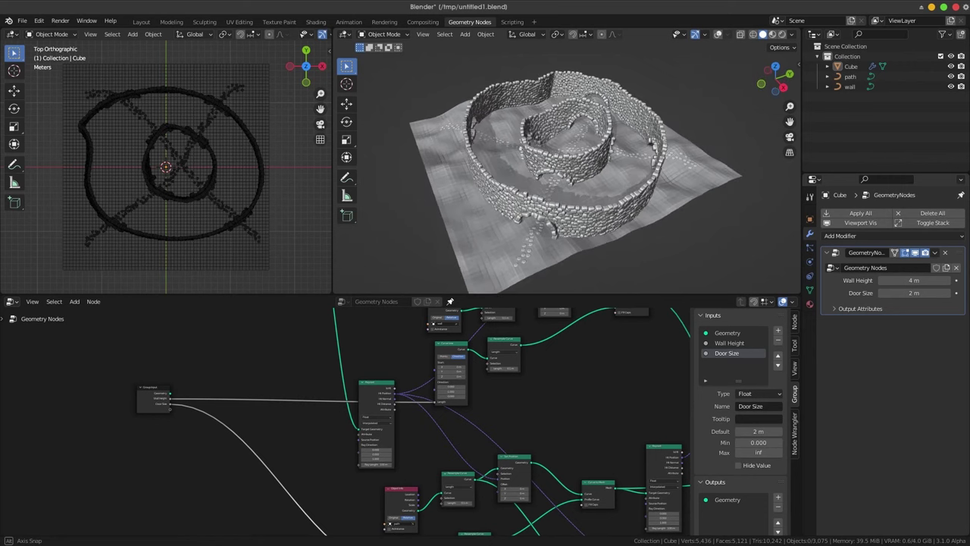
scroll(346, 425, "down", 3)
middle_click_drag(346, 425, 341, 407)
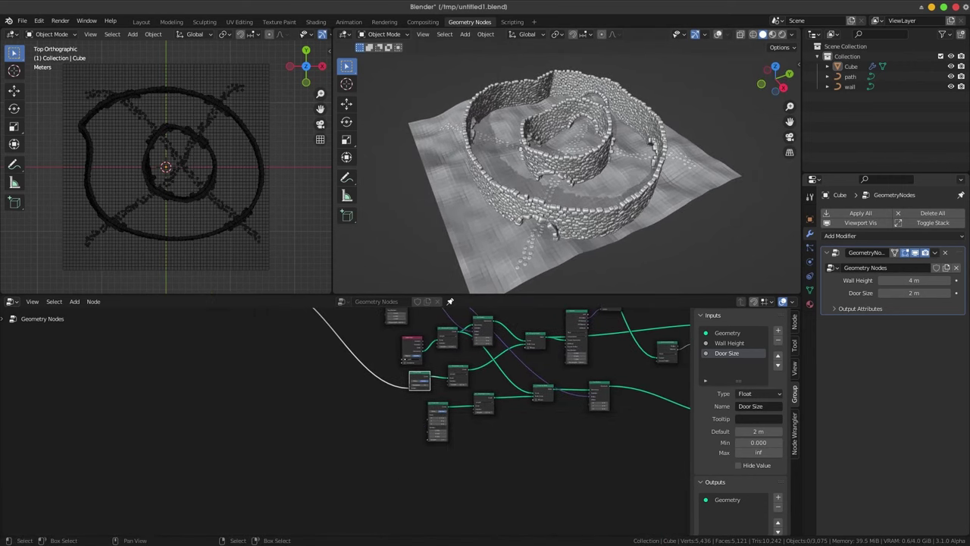
scroll(455, 417, "up", 4)
mouse_move(470, 394)
middle_mouse_down()
mouse_move(456, 414)
mouse_move(542, 431)
middle_mouse_up()
scroll(485, 402, "up", 3)
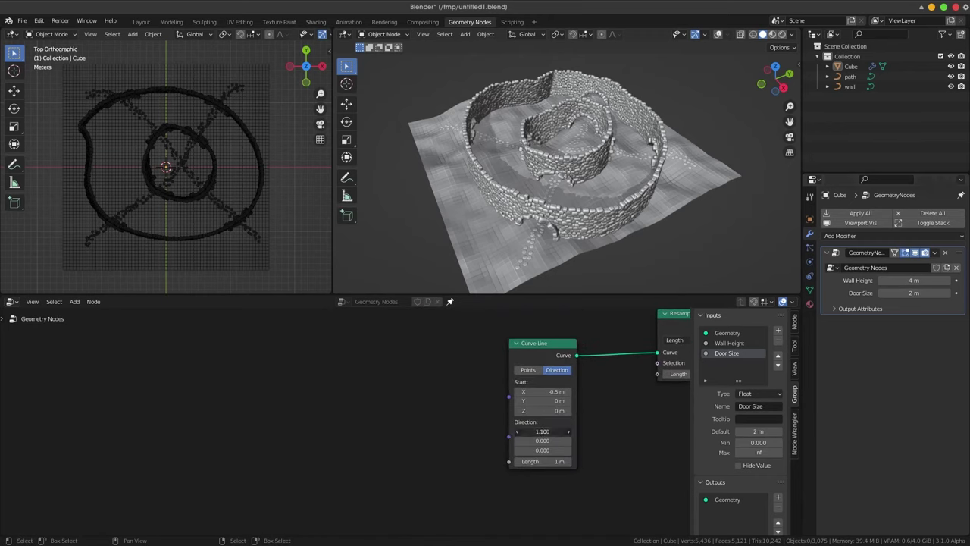
Reset the path Curve Line's Direction X to 1.000 and switch to wireframe.
left_click_drag(541, 432, 530, 432)
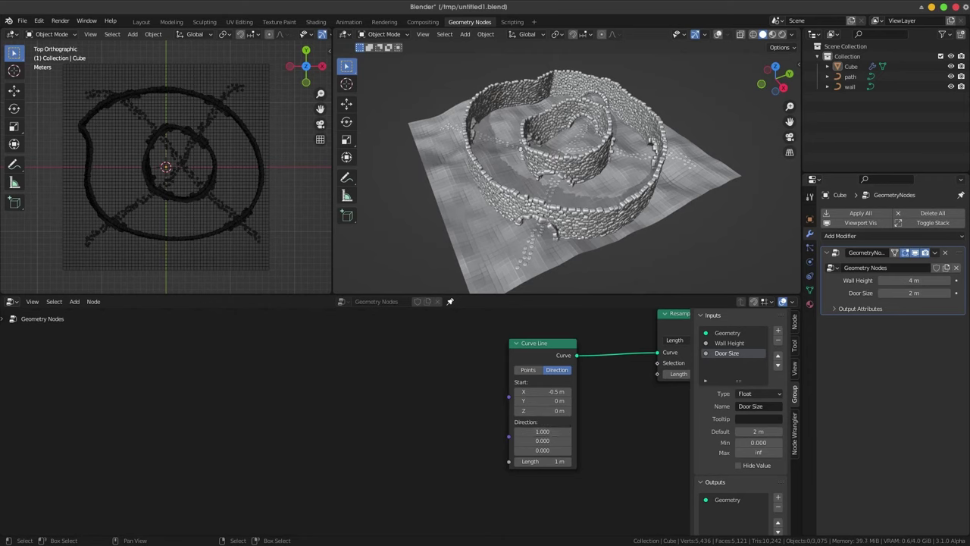
key("shift+z")
scroll(567, 167, "up", 3)
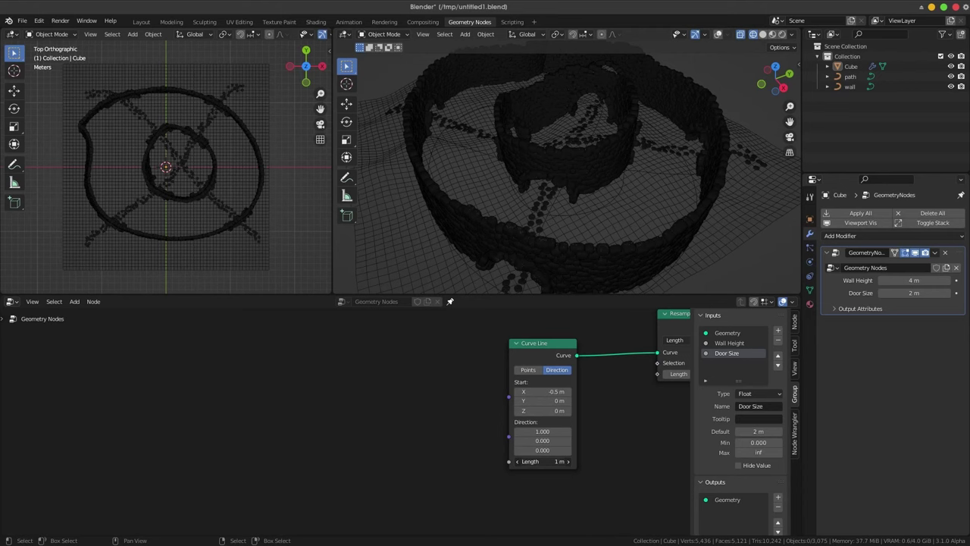
Preview a longer Curve Line Length, then revert it to 1 m in solid shading.
left_click_drag(542, 461, 622, 461)
key("ctrl+z")
key("ctrl+z")
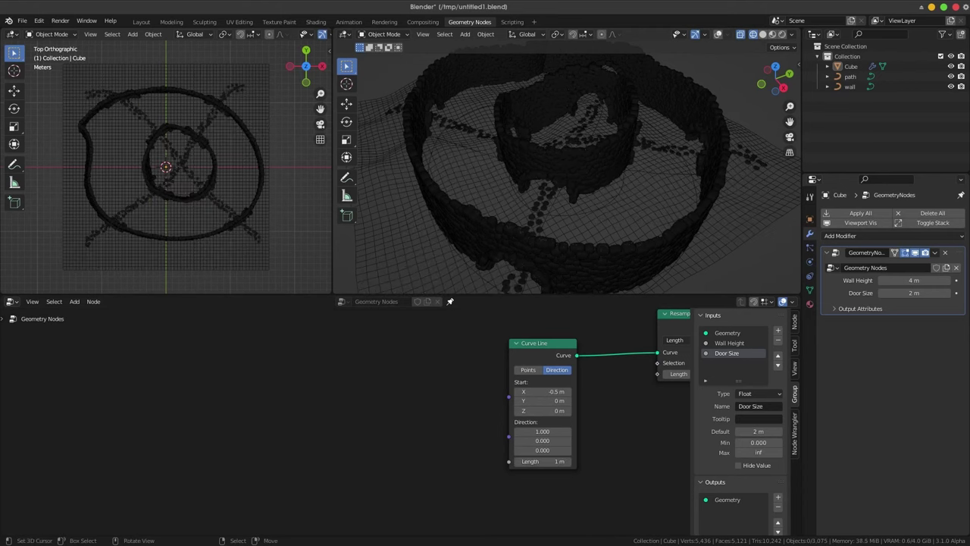
key("shift+z")
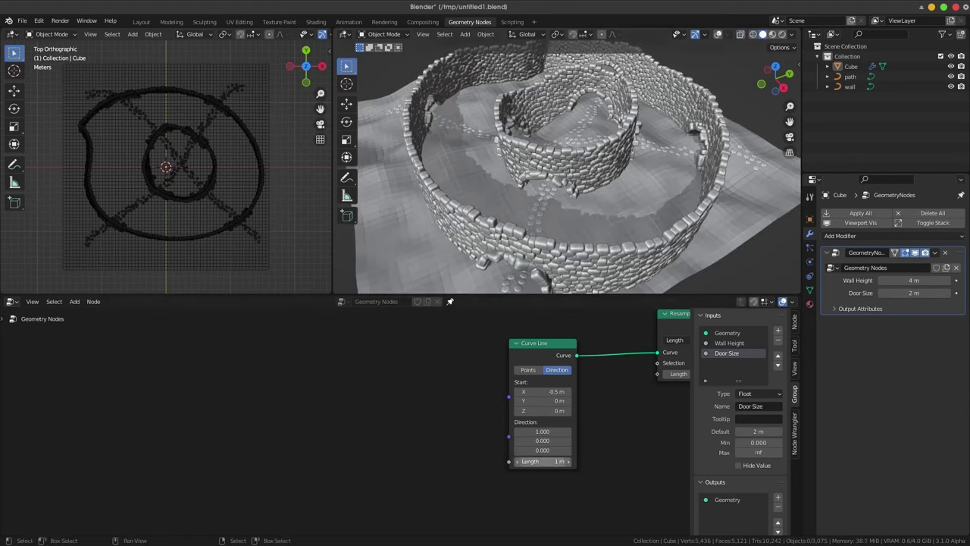
left_click(542, 461)
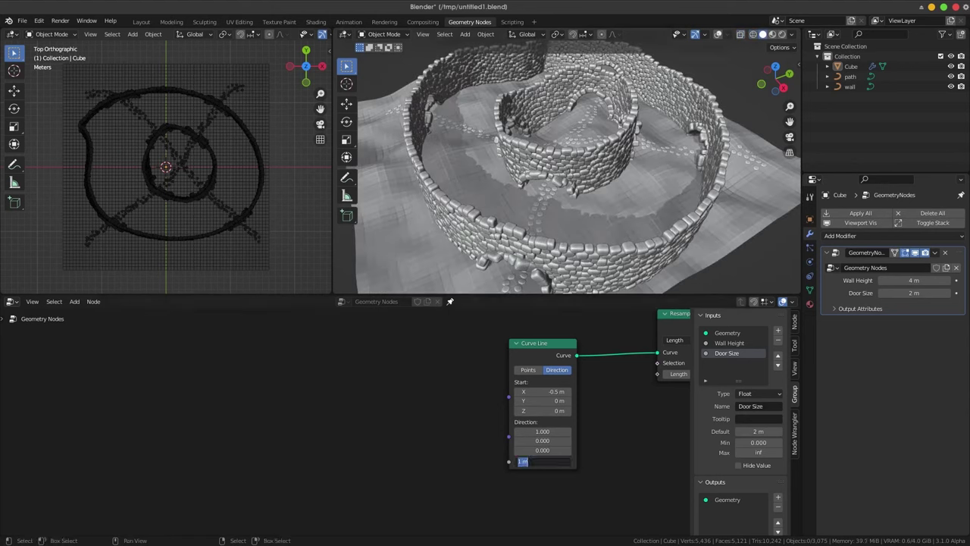
key("Return")
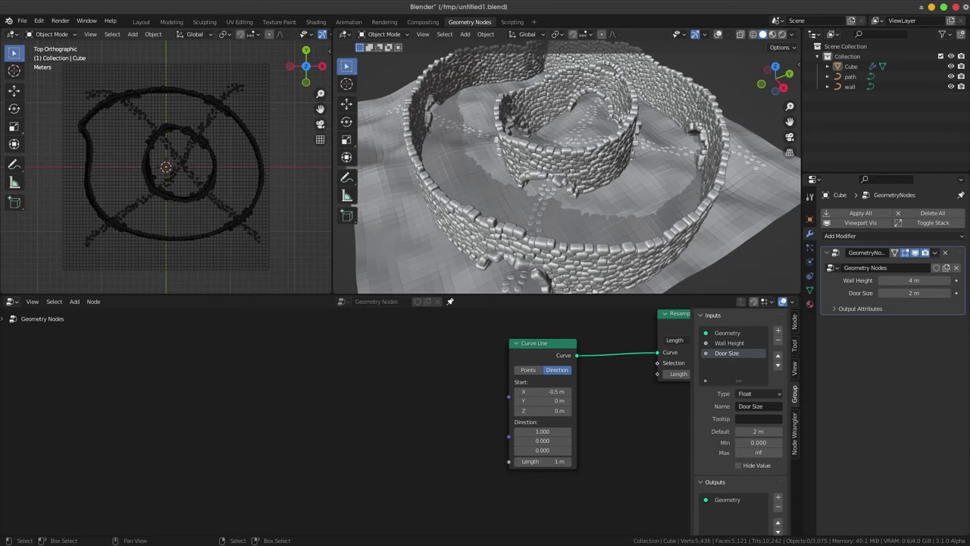
key("shift+a")
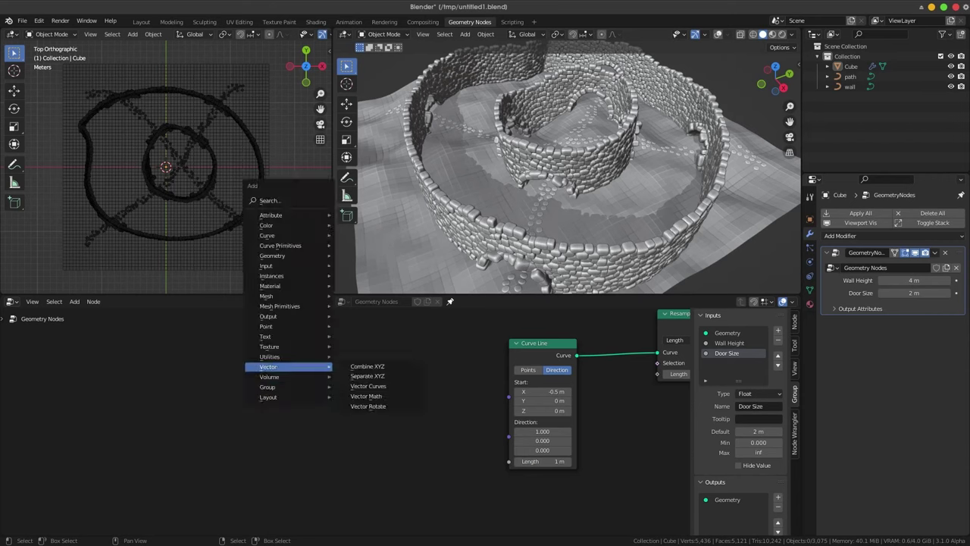
key("Escape")
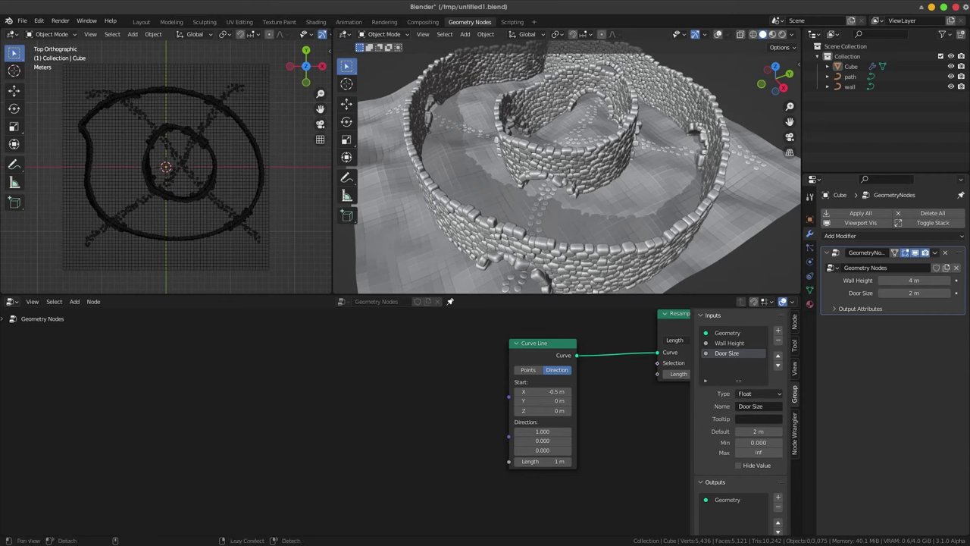
scroll(436, 390, "down", 5)
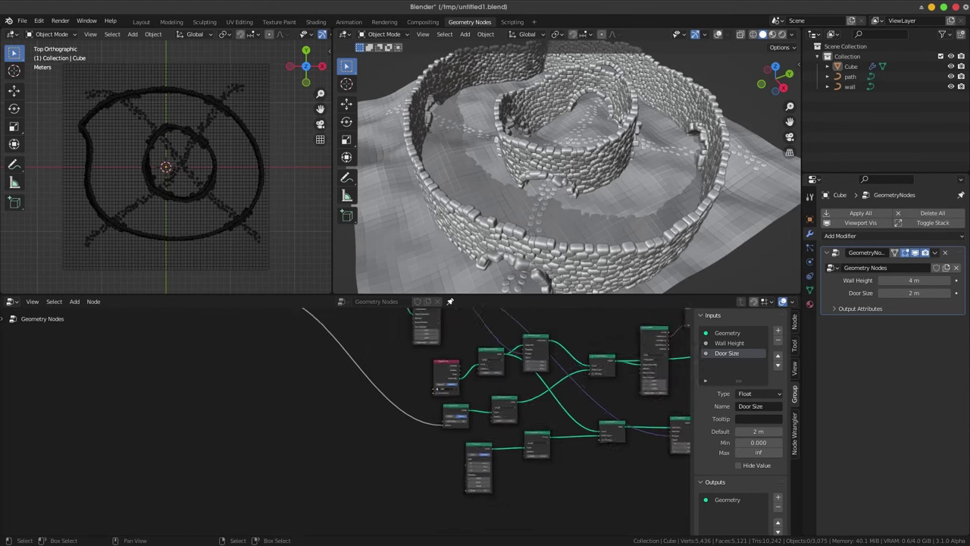
scroll(436, 391, "down", 2)
Expose the Curve Line Length as a group input renamed 'Path Width', defaulting to 1 m.
left_click_drag(285, 330, 434, 470)
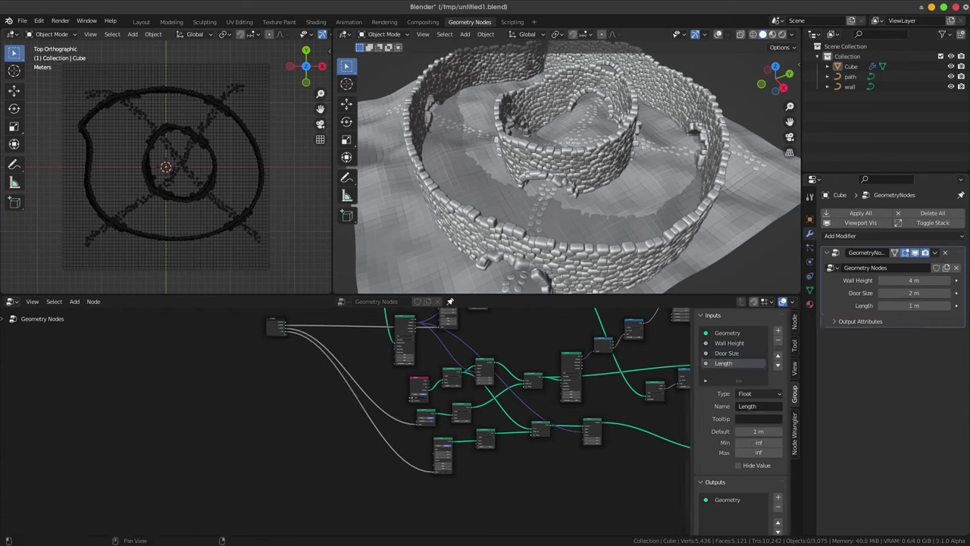
left_click(758, 406)
type("Pa")
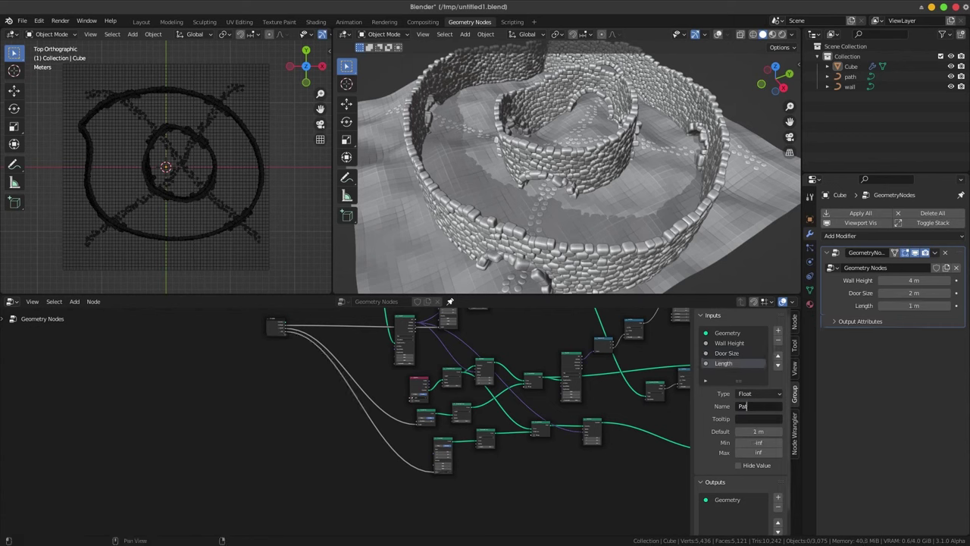
type("th Widt")
type("h")
key("Return")
scroll(372, 455, "up", 2)
scroll(372, 455, "up", 1)
scroll(372, 455, "up", 2)
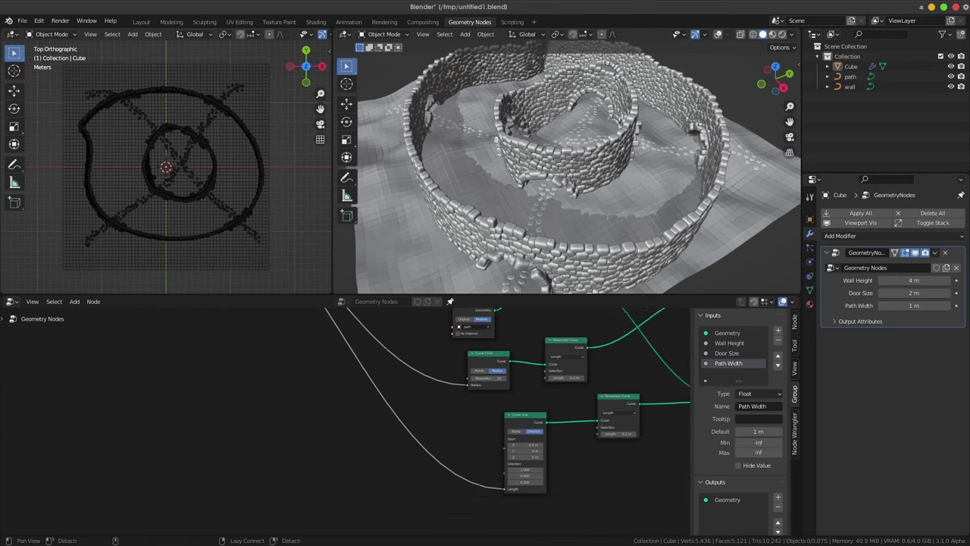
middle_click_drag(372, 454, 362, 426)
scroll(364, 442, "up", 1)
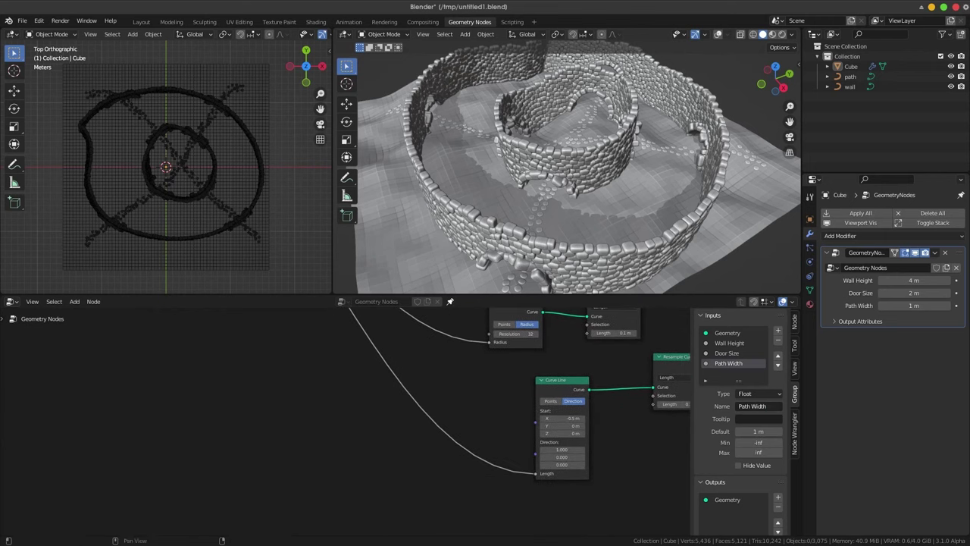
middle_click_drag(455, 394, 443, 388)
key("shift+a")
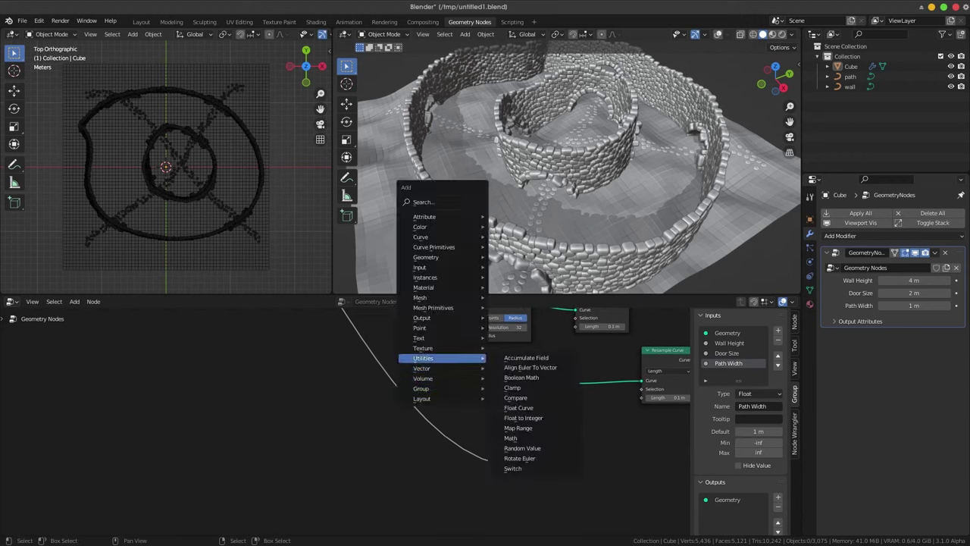
mouse_move(441, 358)
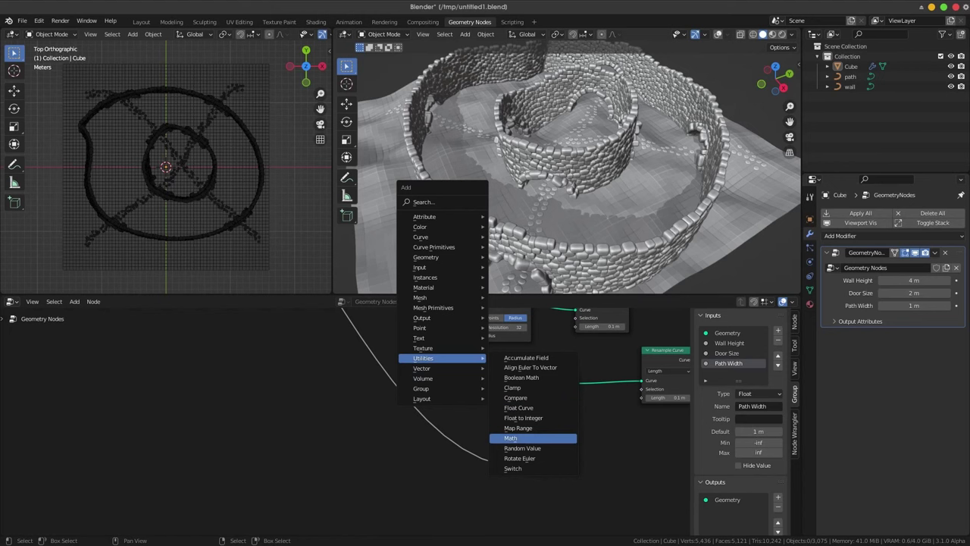
Add a Math node and feed it Path Width through a reroute point.
left_click(511, 438)
left_click(409, 455)
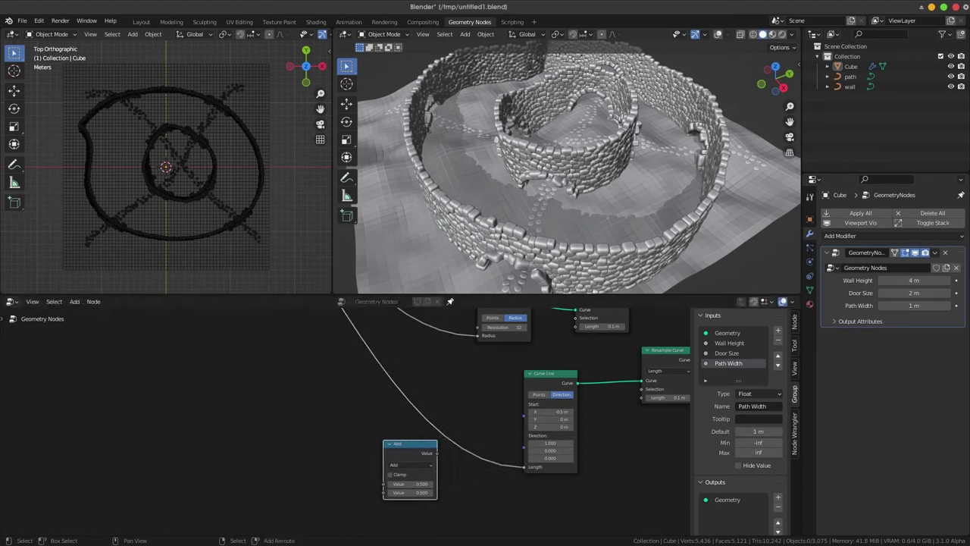
right_click_drag(382, 379, 406, 384, "shift")
left_click_drag(394, 380, 384, 484)
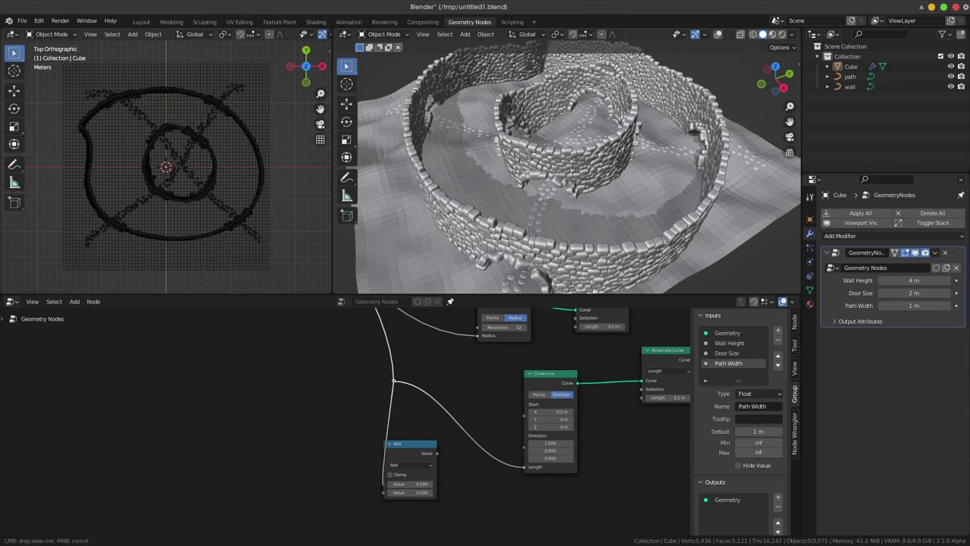
mouse_move(409, 444)
left_mouse_down()
mouse_move(476, 368)
mouse_move(485, 381)
left_mouse_up()
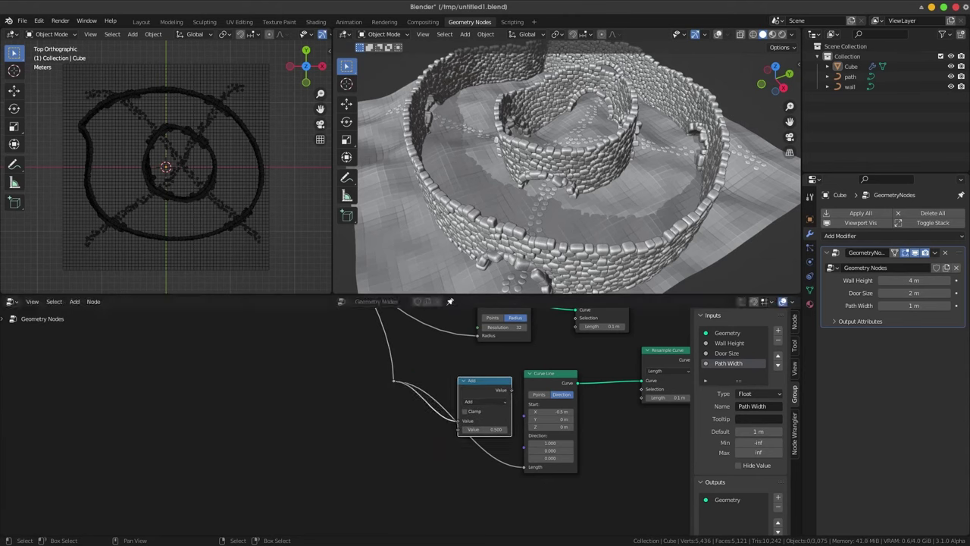
left_click_drag(394, 380, 382, 467)
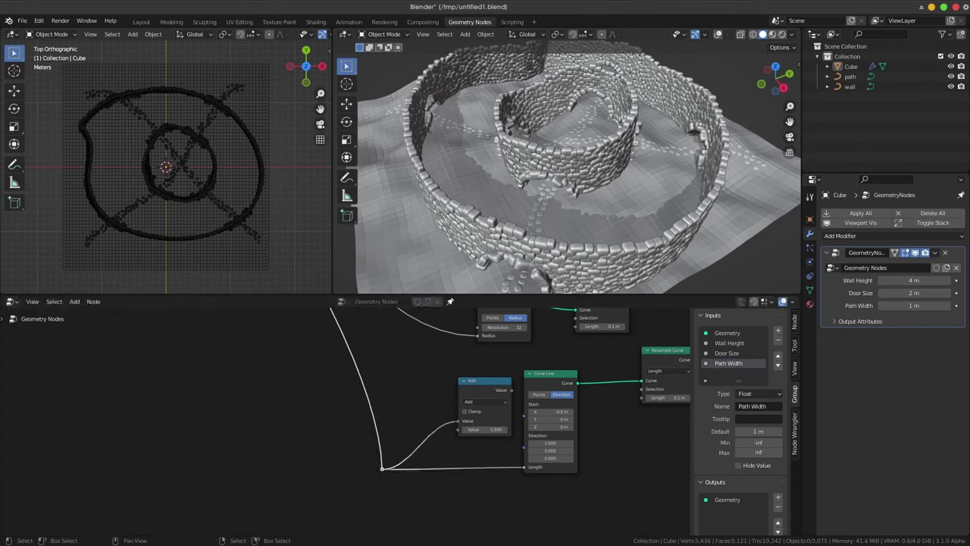
left_click_drag(485, 381, 450, 372)
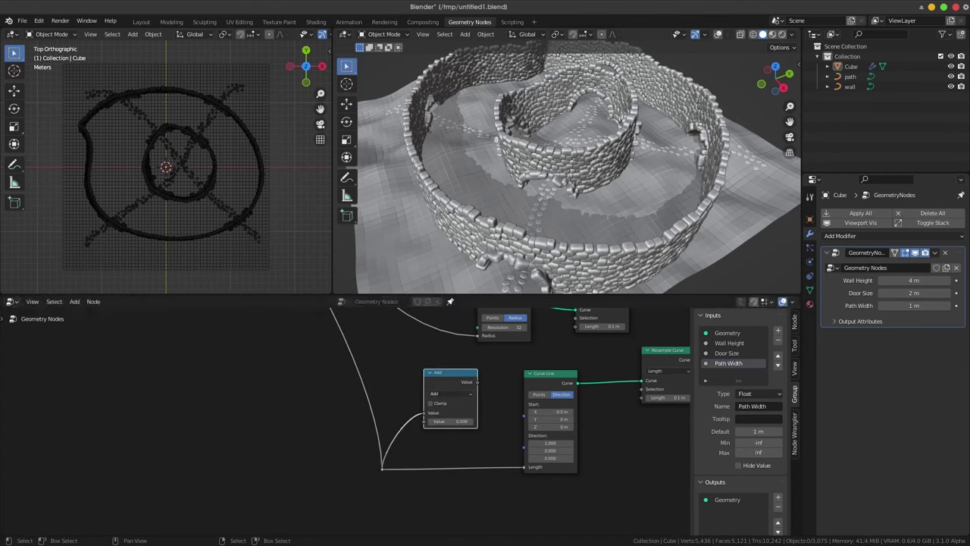
Set the Math node to Divide with a divisor of -2.
scroll(460, 408, "up", 1)
middle_click_drag(485, 409, 446, 415)
scroll(461, 407, "up", 1)
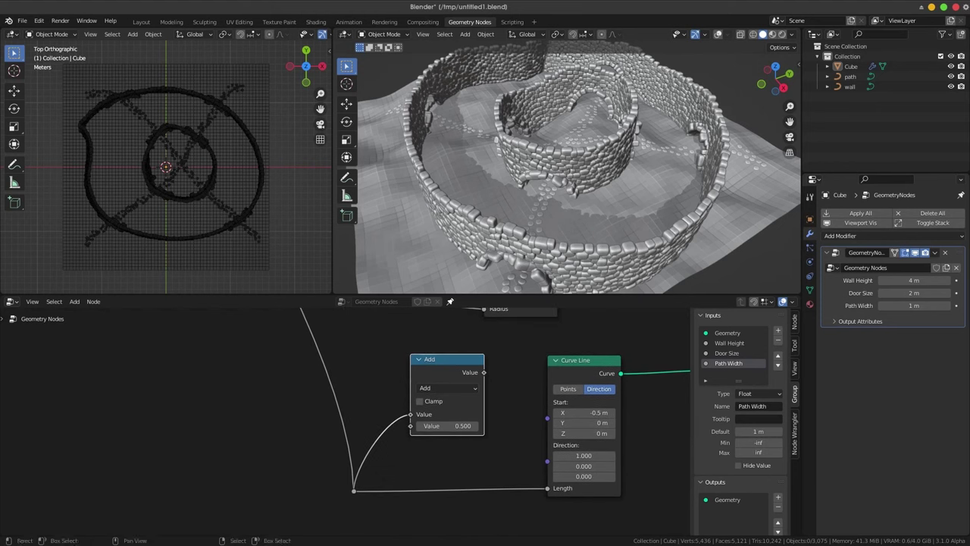
scroll(343, 415, "up", 1)
left_click(451, 386)
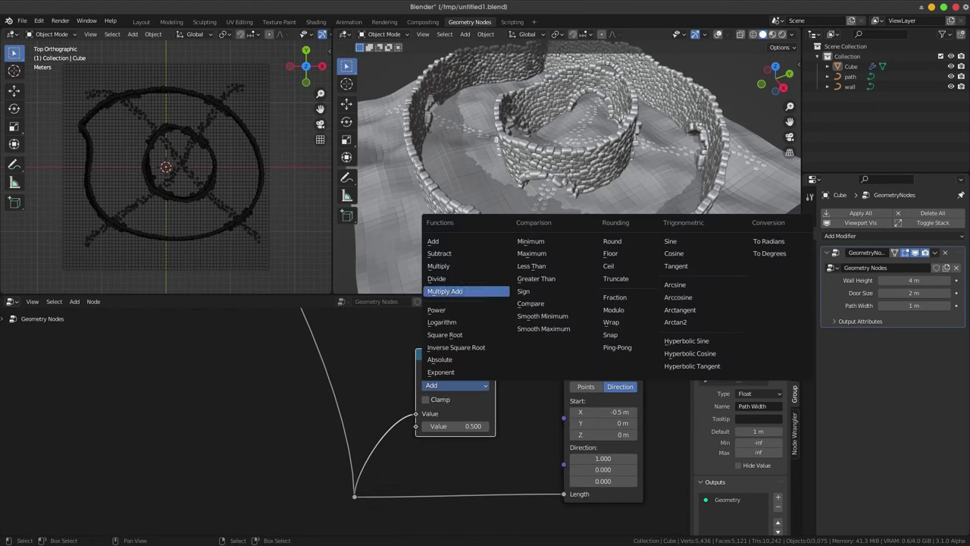
left_click(436, 278)
double_click(454, 425)
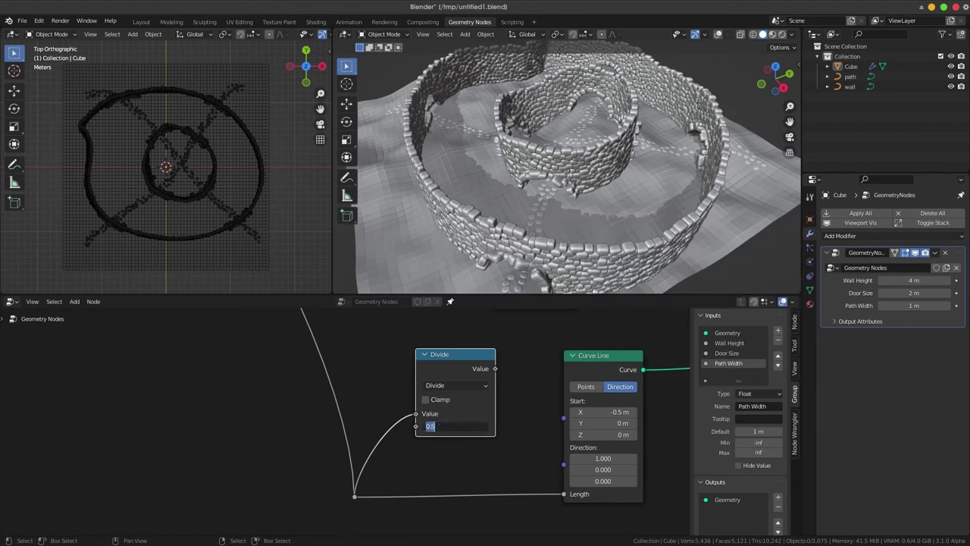
type("-2")
key("Return")
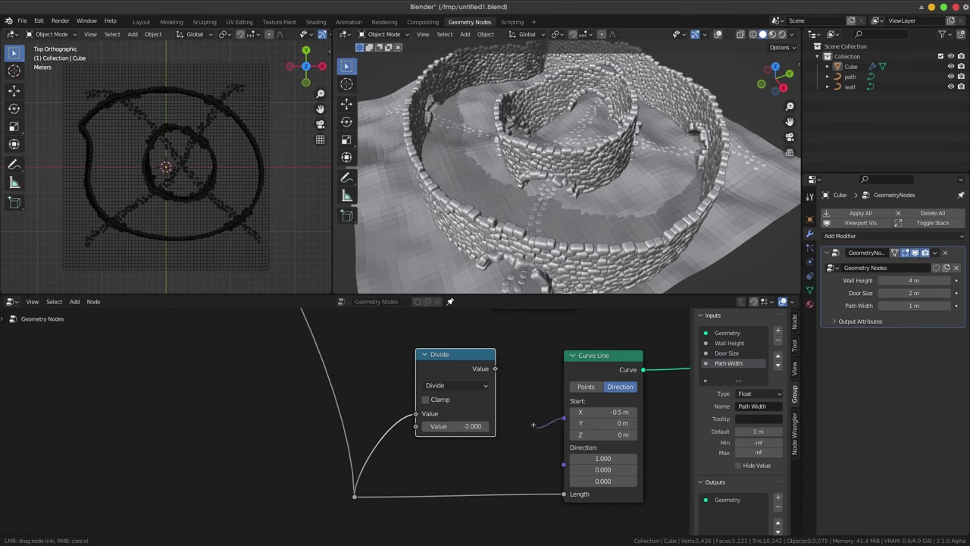
Add a Combine XYZ node to the Curve Line Start and arrange it beside the Divide node.
left_click_drag(415, 426, 418, 421)
type("com")
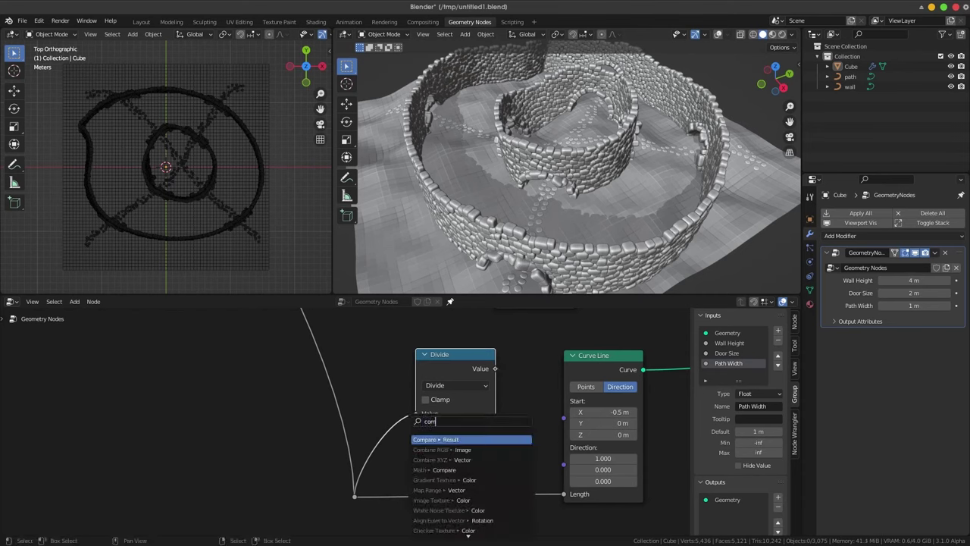
key("Down")
key("Down")
key("Down")
key("Up")
key("Up")
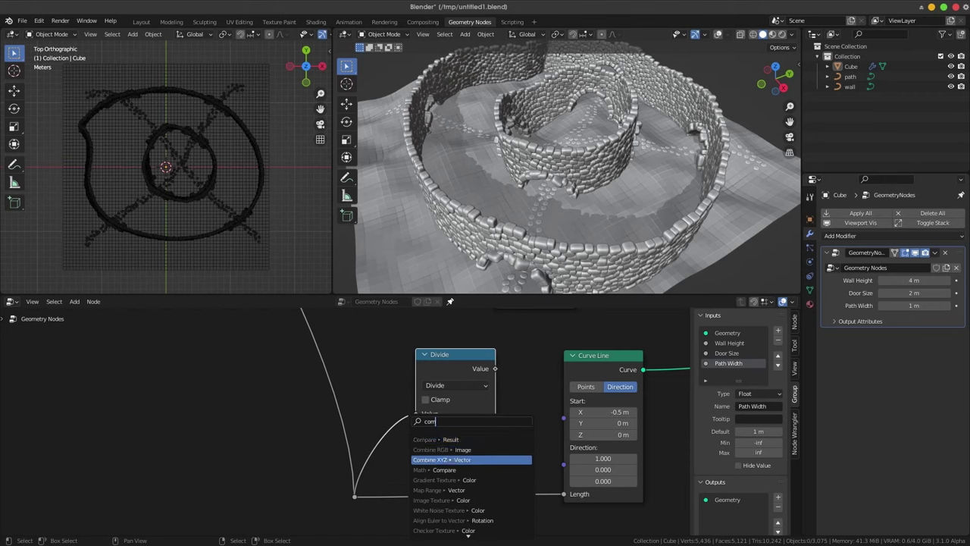
key("Return")
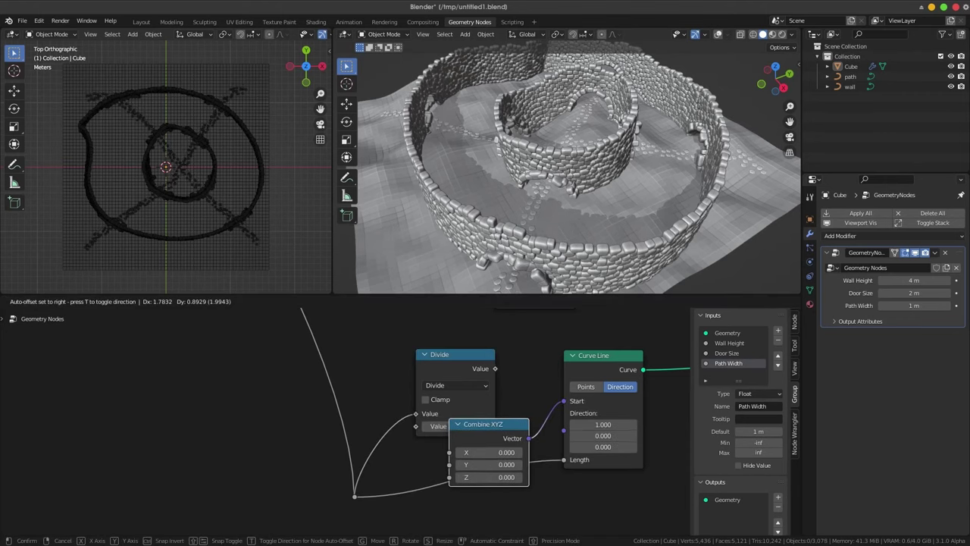
key("Return")
scroll(345, 421, "down", 2)
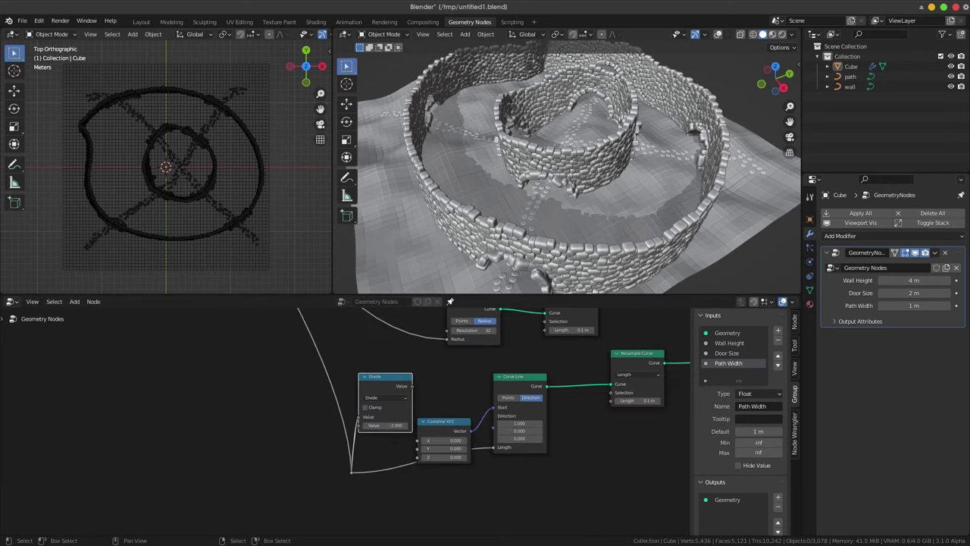
left_click_drag(477, 481, 343, 356)
mouse_move(444, 440)
left_mouse_down()
mouse_move(374, 443)
mouse_move(440, 416)
left_mouse_up()
left_click_drag(317, 394, 356, 398)
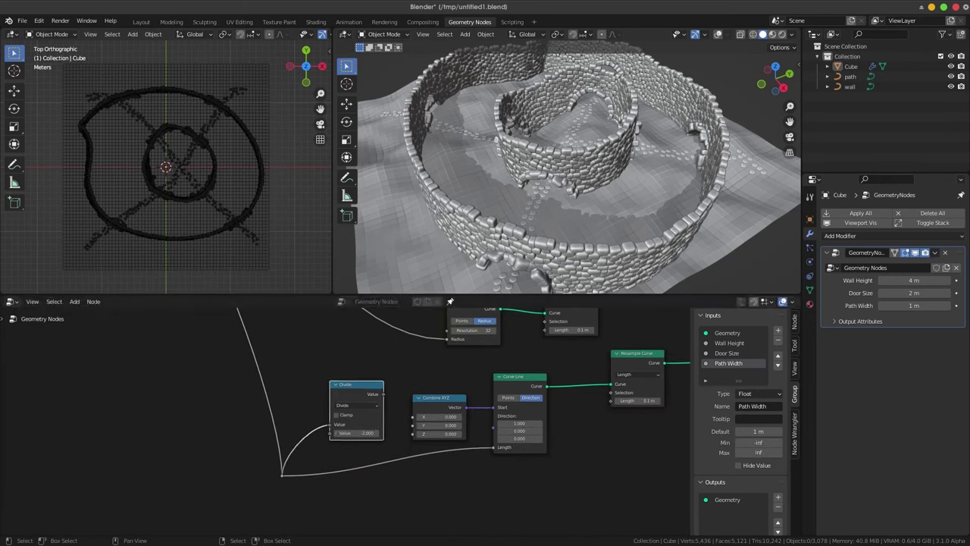
right_click(282, 473)
right_click(282, 473)
mouse_move(270, 466)
left_mouse_down()
mouse_move(309, 500)
mouse_move(289, 459)
left_mouse_up()
key("Escape")
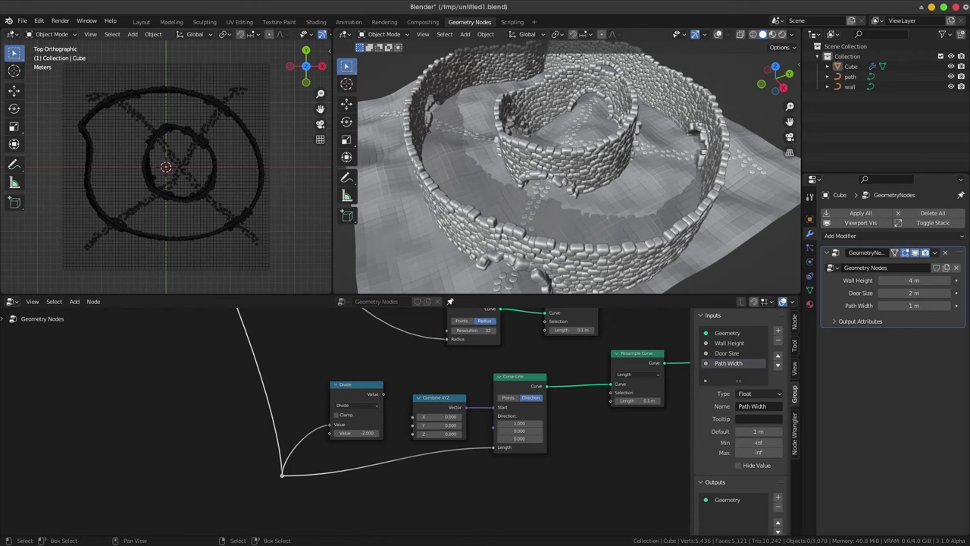
scroll(343, 424, "up", 2)
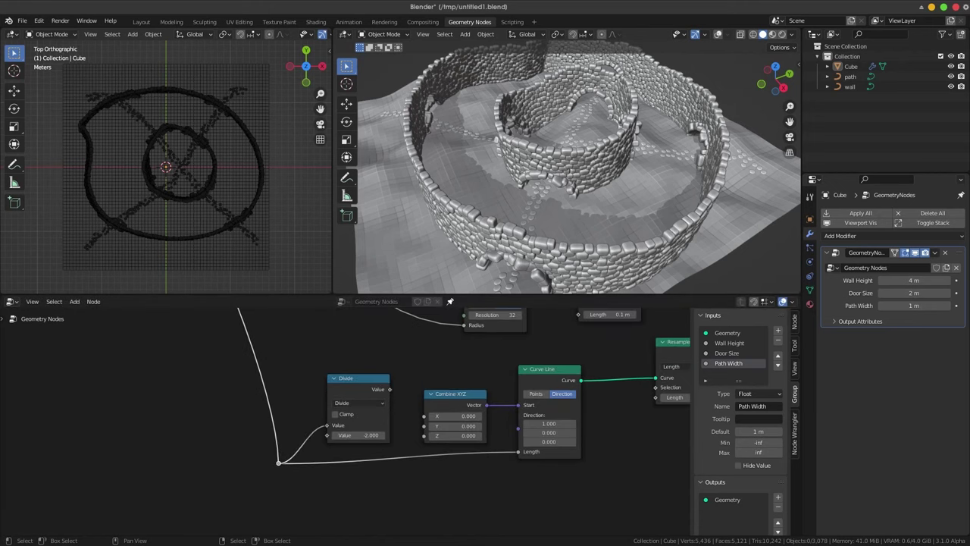
Link Combine XYZ to the line start and feed the Divide result into its X.
left_click_drag(390, 389, 419, 409)
key("Escape")
left_click(499, 407)
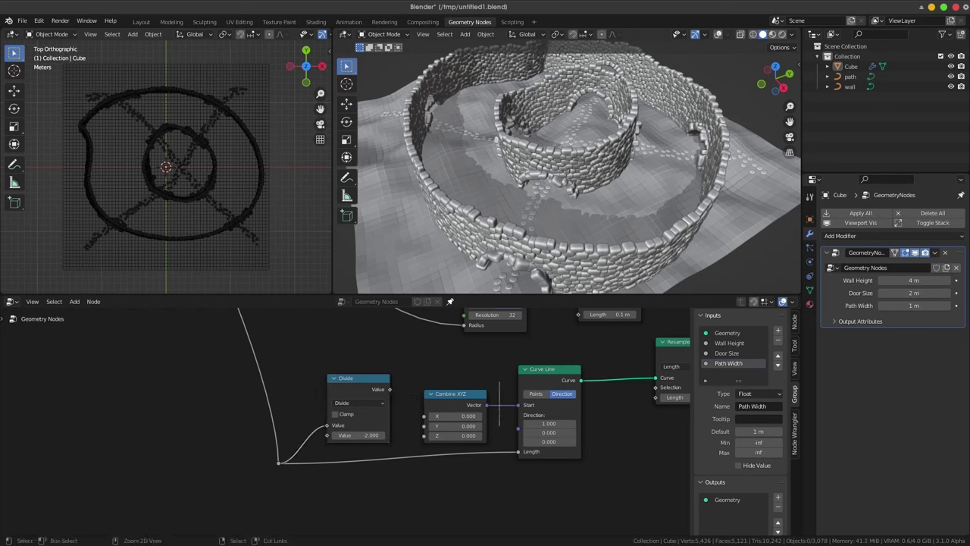
right_click_drag(499, 383, 500, 421, "ctrl")
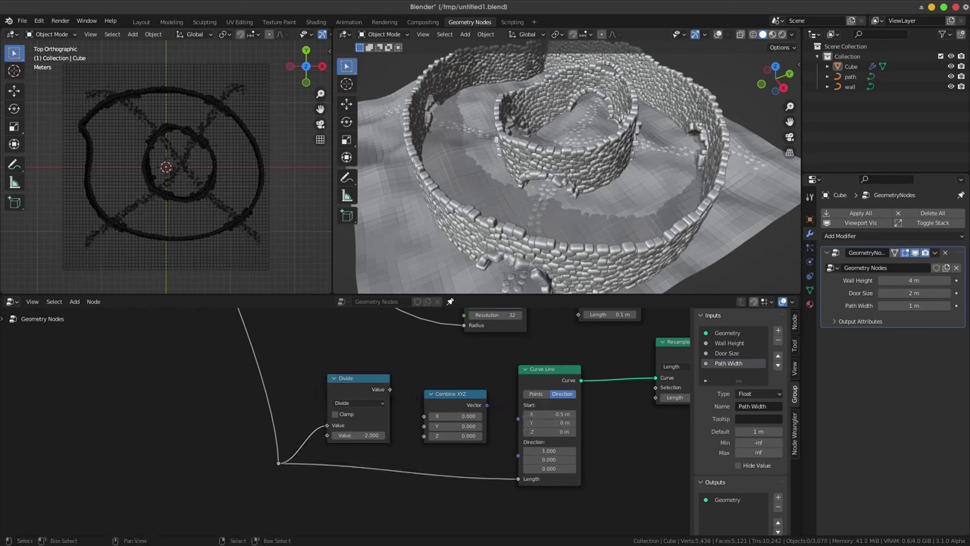
left_click_drag(487, 404, 518, 418)
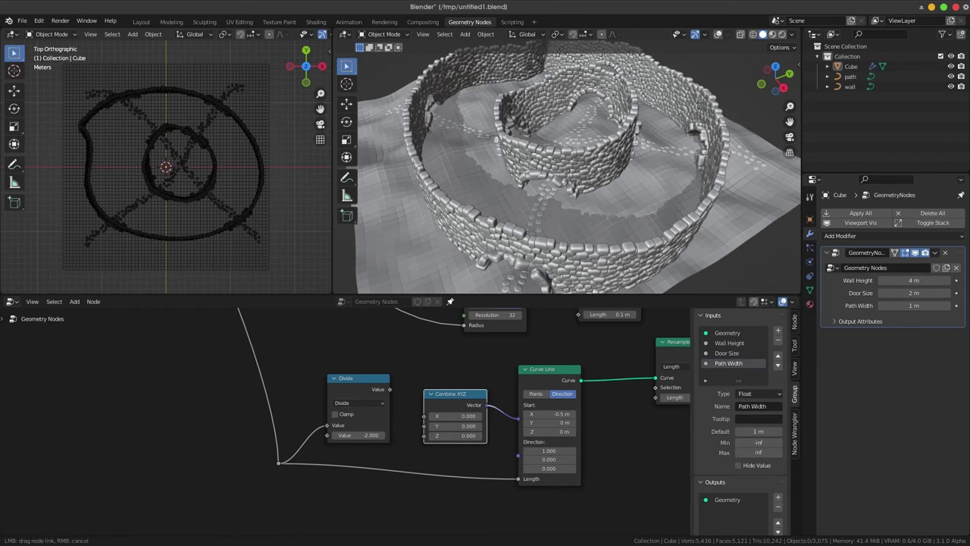
left_click_drag(517, 455, 518, 405)
left_click_drag(389, 389, 424, 415)
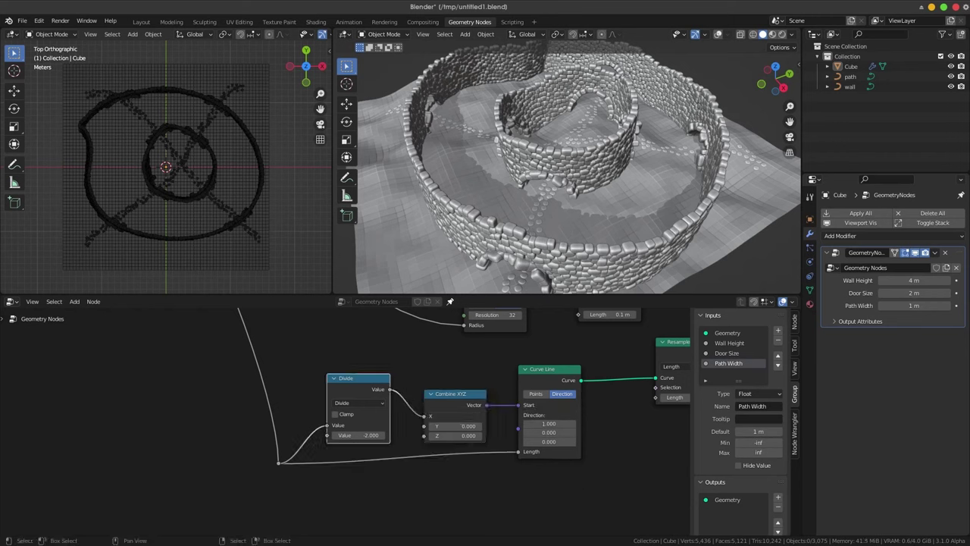
middle_click_drag(438, 78, 470, 99)
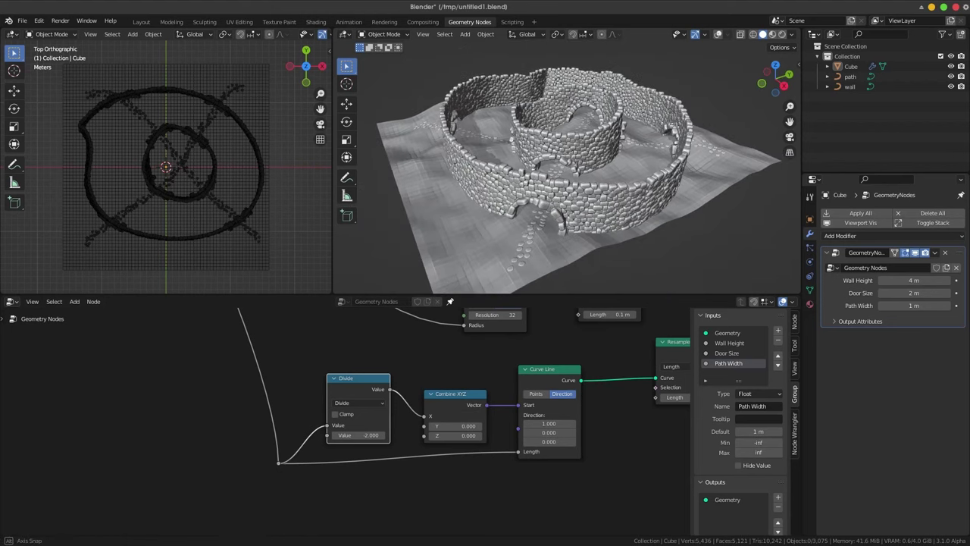
Try Path Width values of 2 m and 4 m, settling on 2 m.
double_click(887, 306)
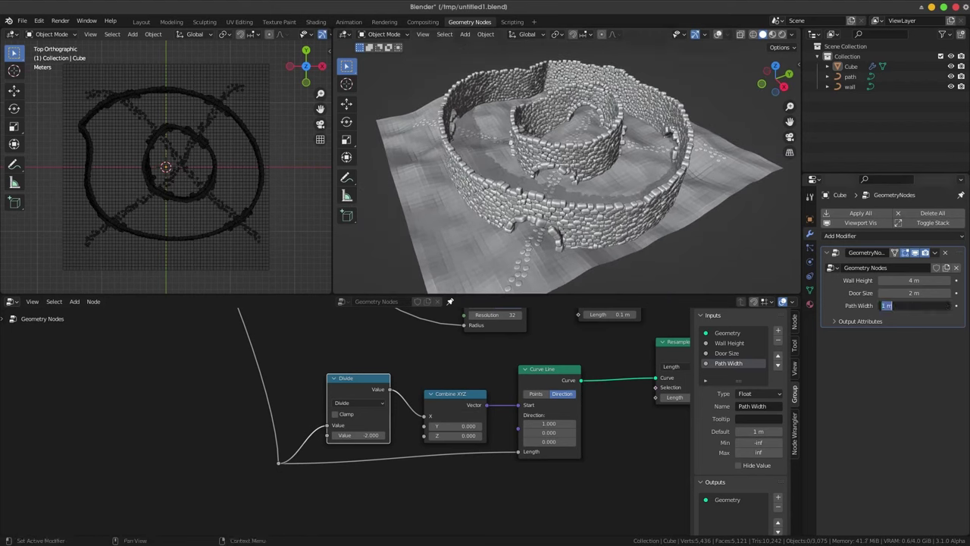
type("2")
key("Return")
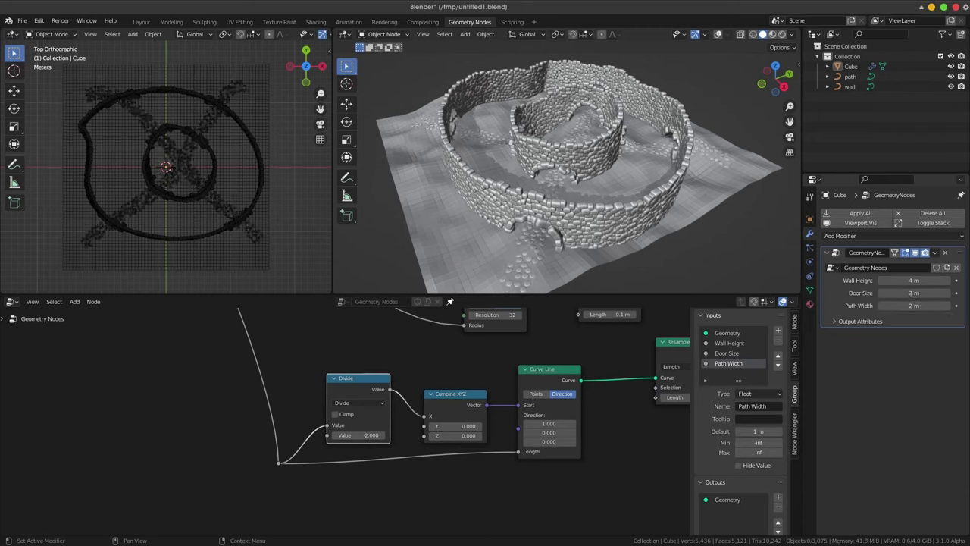
double_click(887, 306)
type("4")
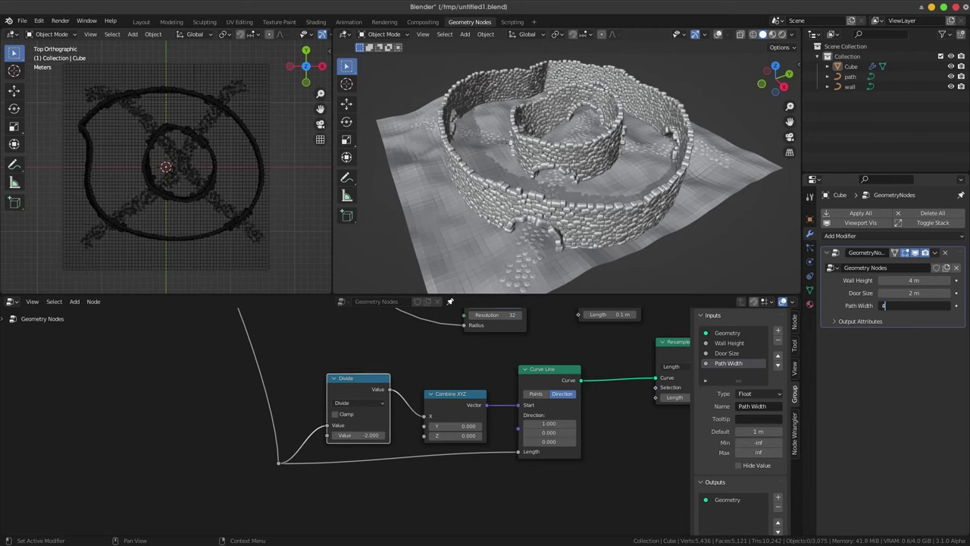
key("Return")
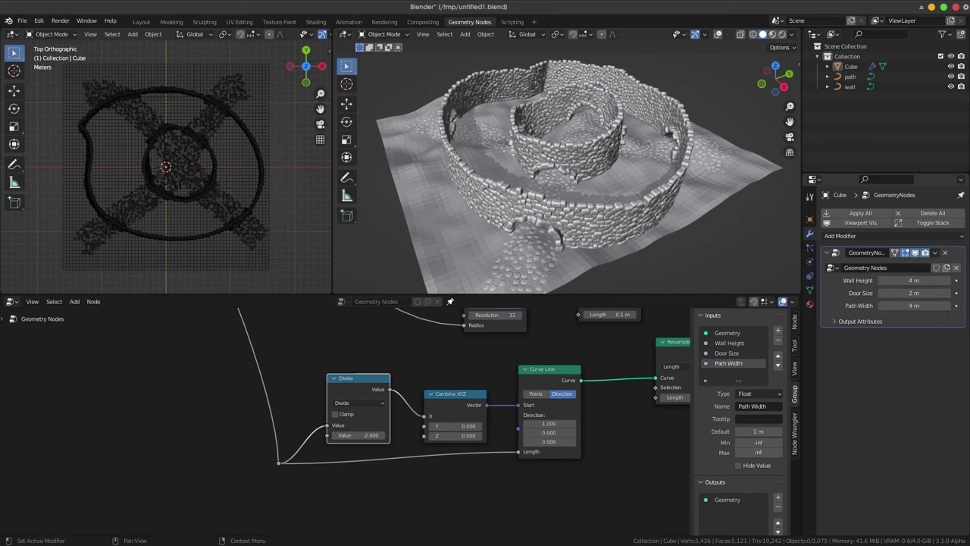
mouse_move(561, 175)
middle_mouse_down()
mouse_move(622, 175)
mouse_move(577, 69)
middle_mouse_up()
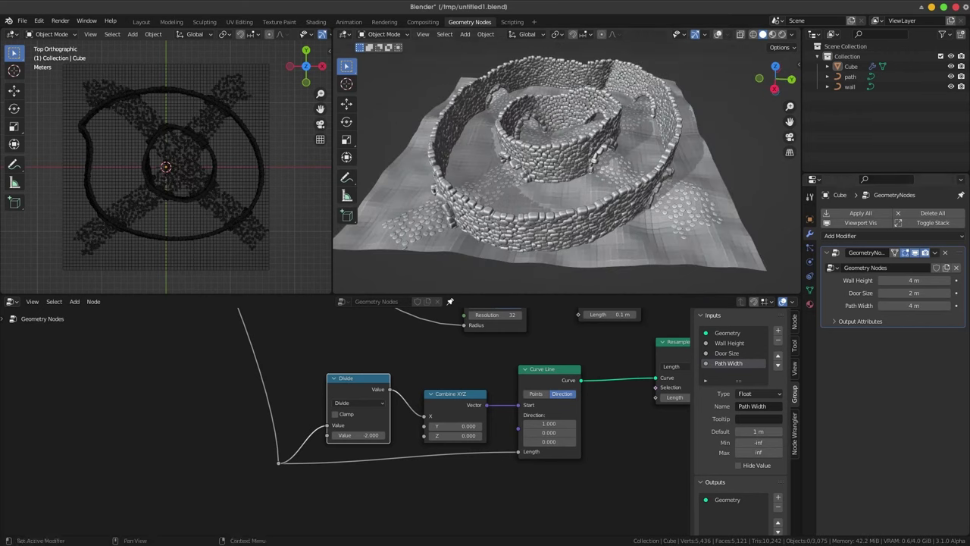
double_click(887, 306)
type("2")
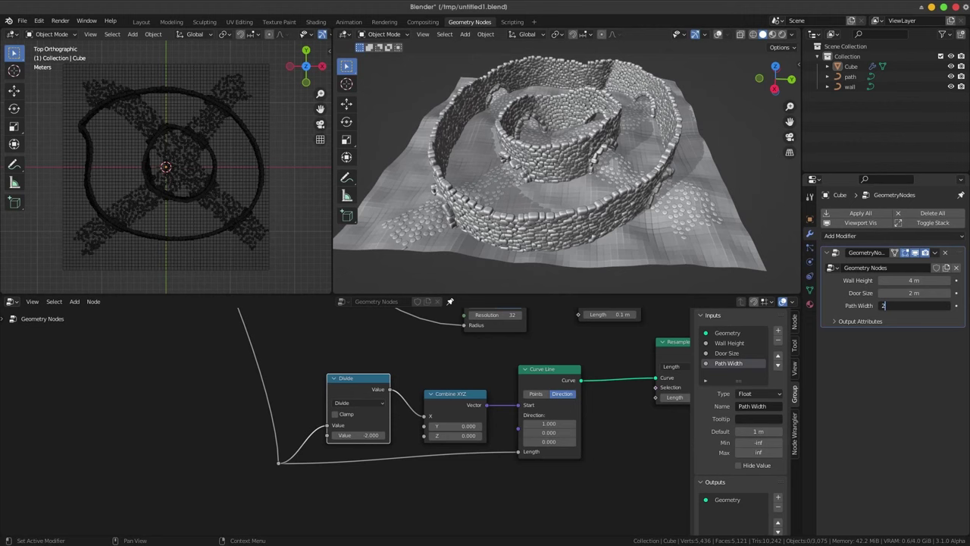
key("Return")
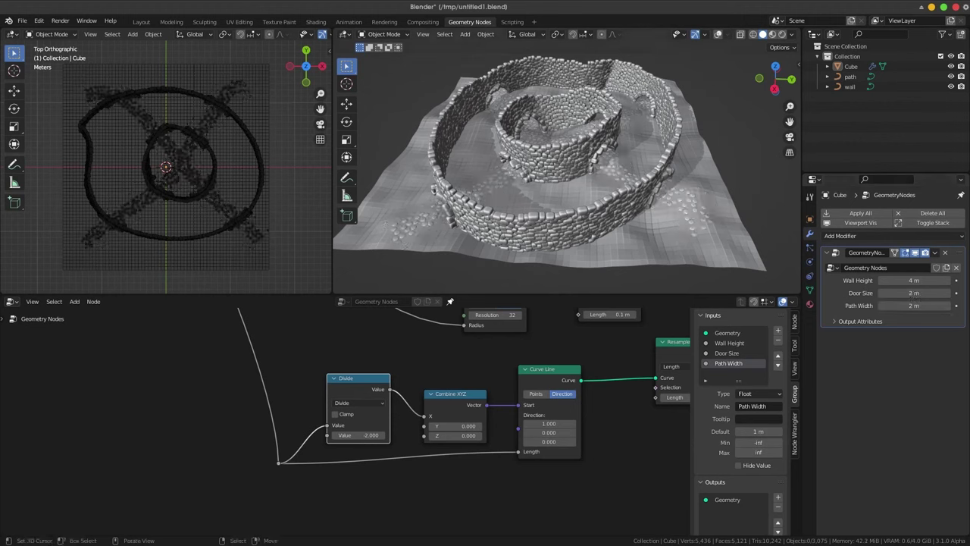
mouse_move(523, 250)
middle_mouse_down()
mouse_move(507, 216)
mouse_move(531, 257)
mouse_move(523, 227)
middle_mouse_up()
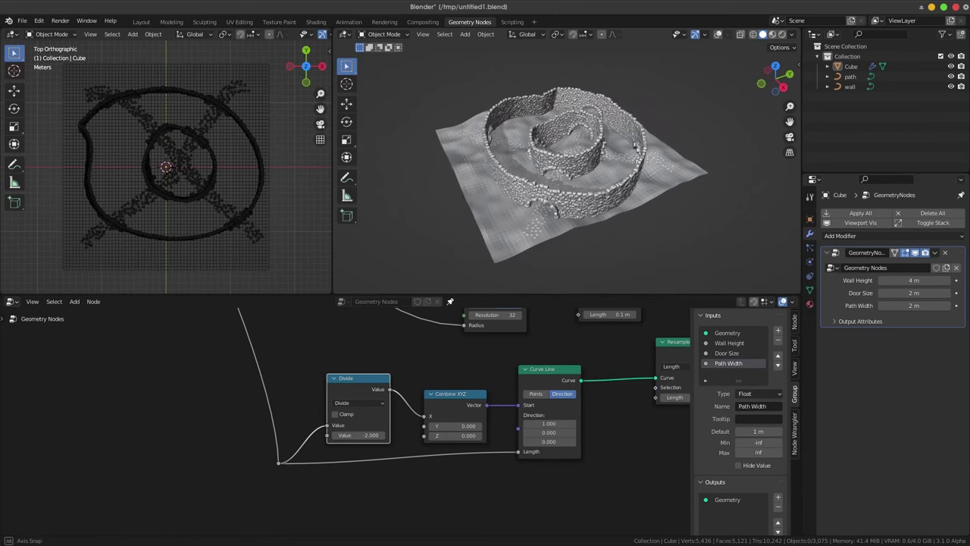
Insert a Set Shade Smooth node on the link just before Group Output.
scroll(346, 417, "down", 2)
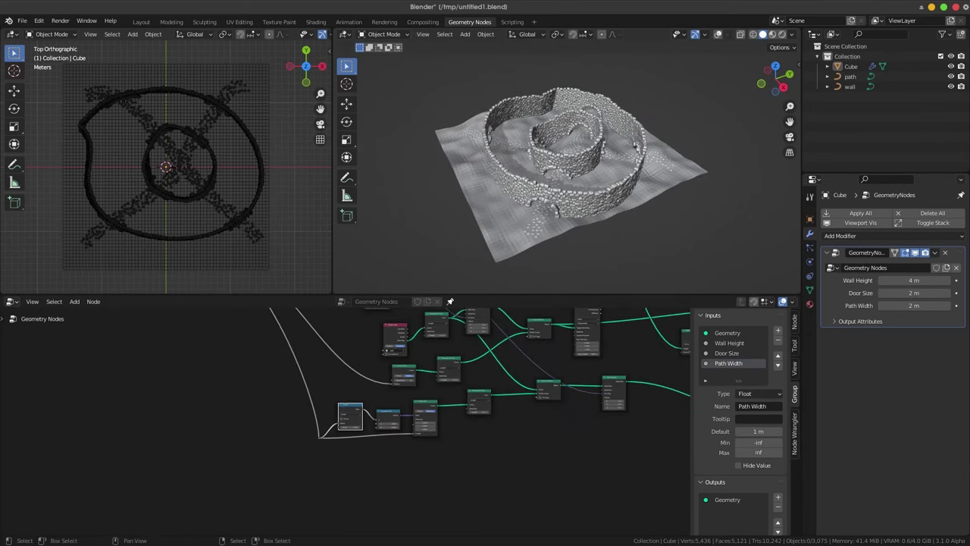
scroll(346, 417, "down", 3)
scroll(345, 417, "down", 1)
scroll(530, 394, "up", 3)
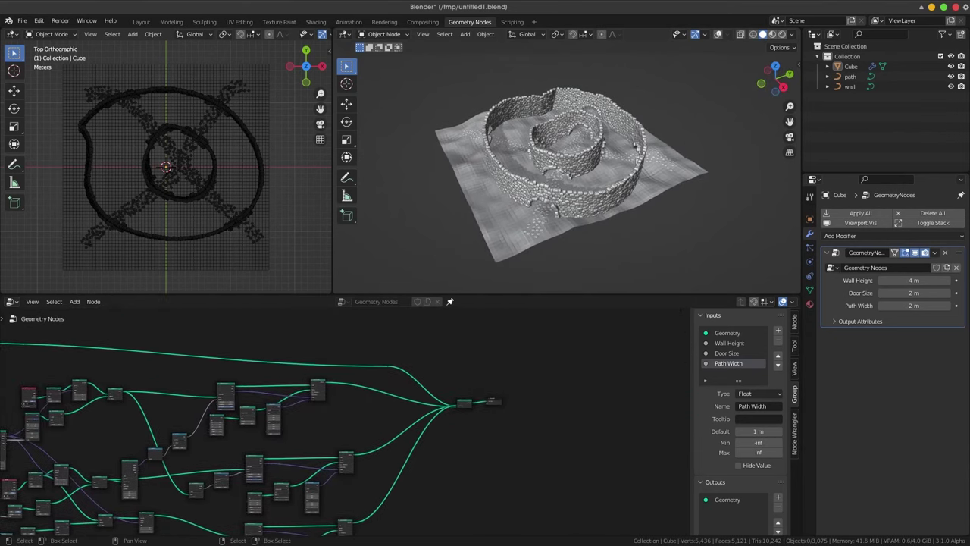
left_click_drag(559, 392, 644, 400)
key("shift+a")
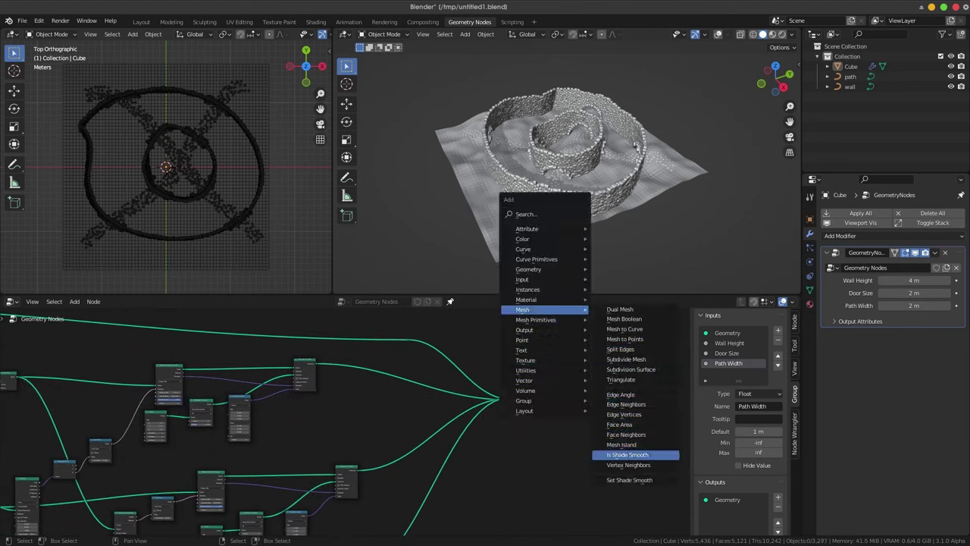
left_click(629, 480)
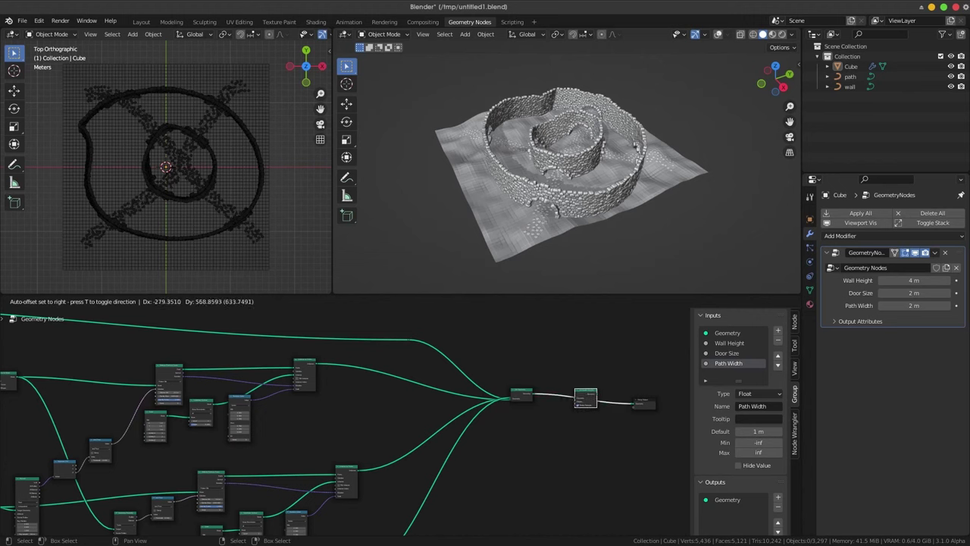
left_click(589, 395)
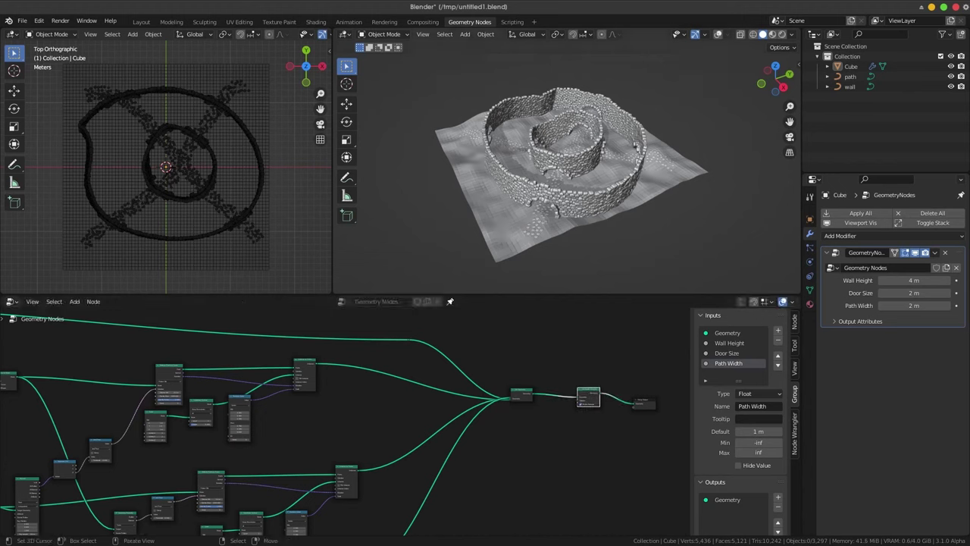
scroll(569, 166, "up", 4)
scroll(568, 167, "down", 3)
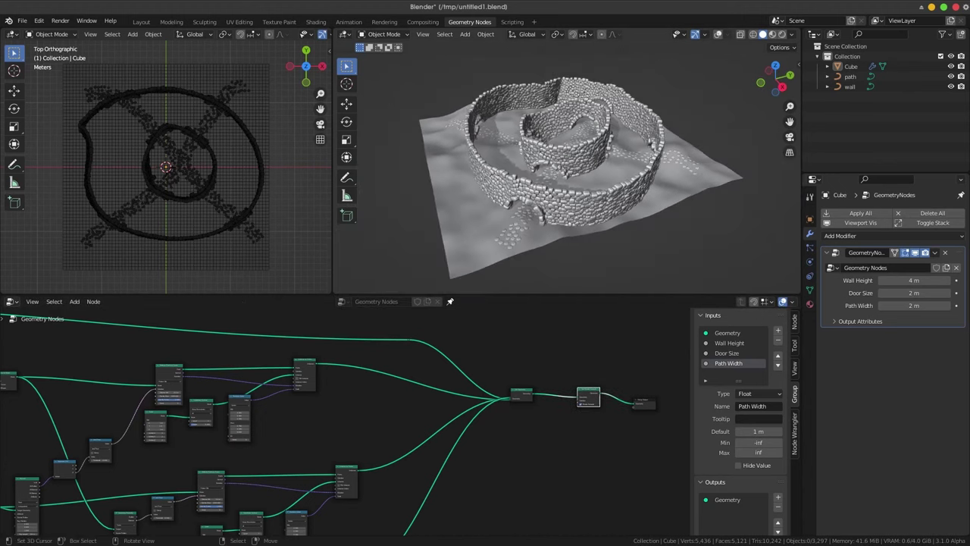
scroll(341, 425, "down", 4)
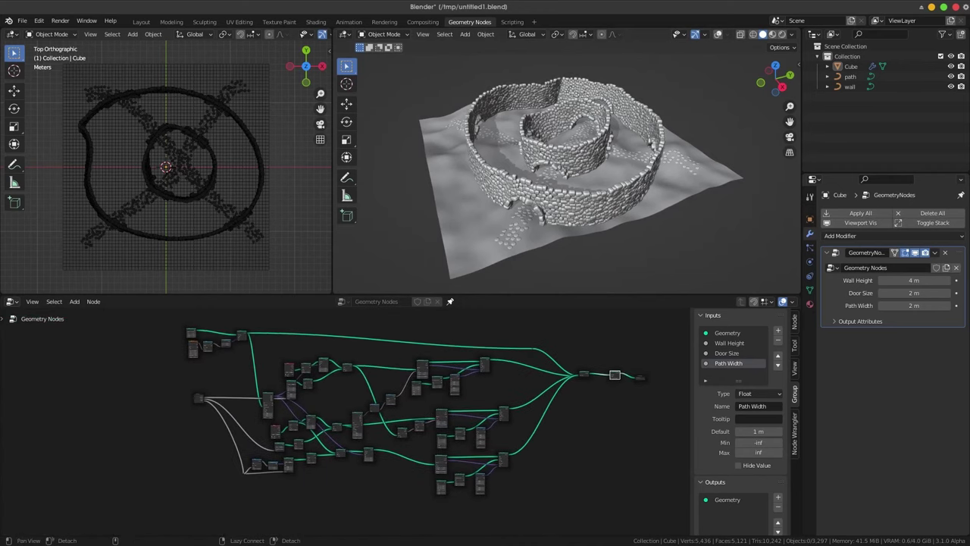
middle_click_drag(379, 410, 470, 412)
scroll(470, 413, "up", 1)
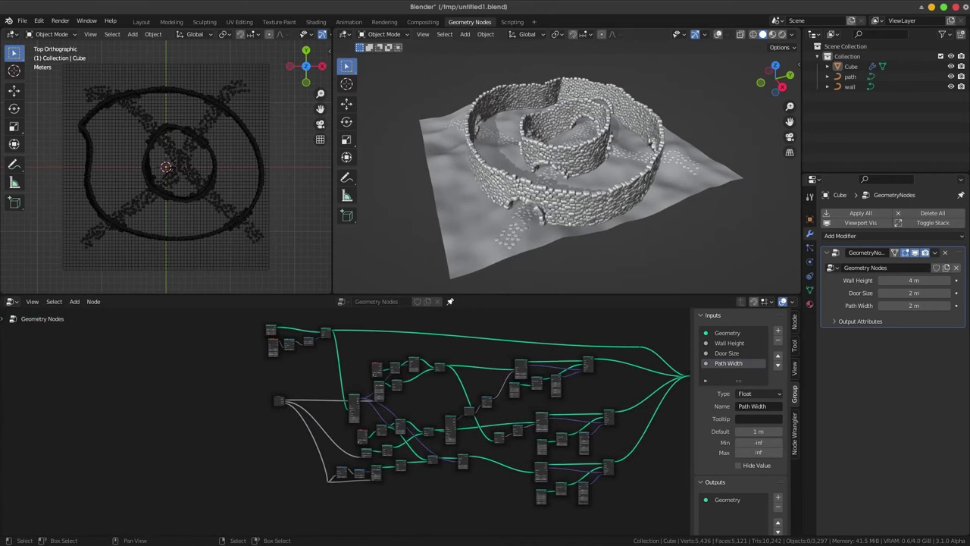
scroll(588, 182, "up", 1)
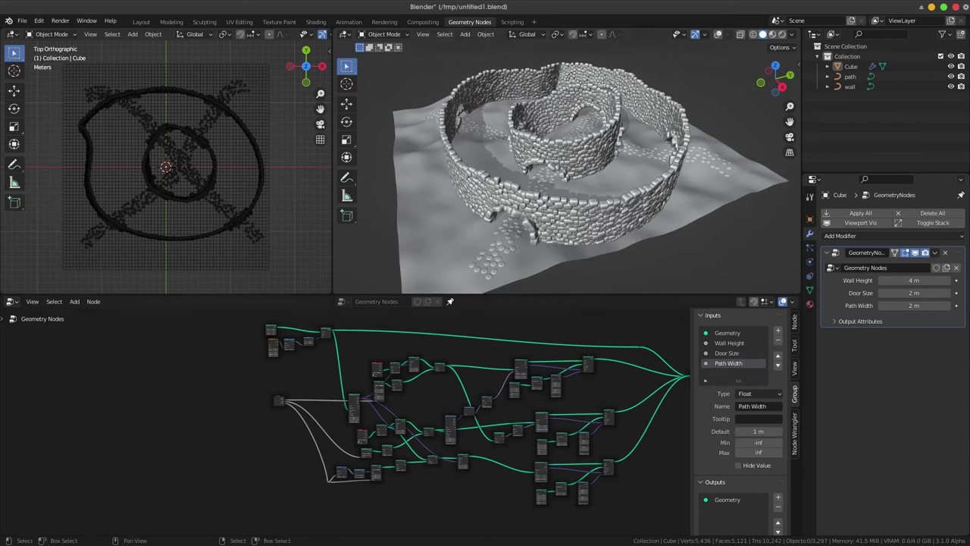
middle_click_drag(425, 409, 466, 408)
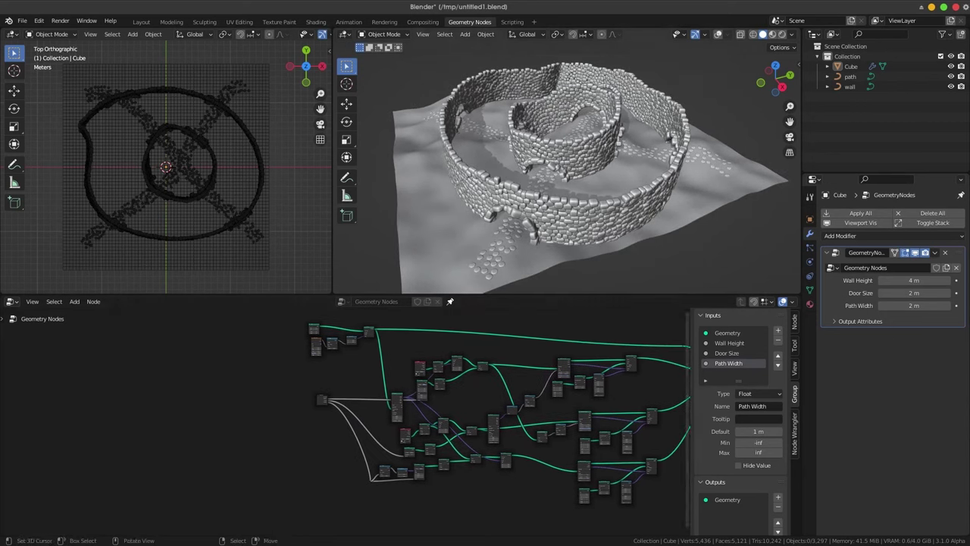
middle_click_drag(568, 167, 530, 171)
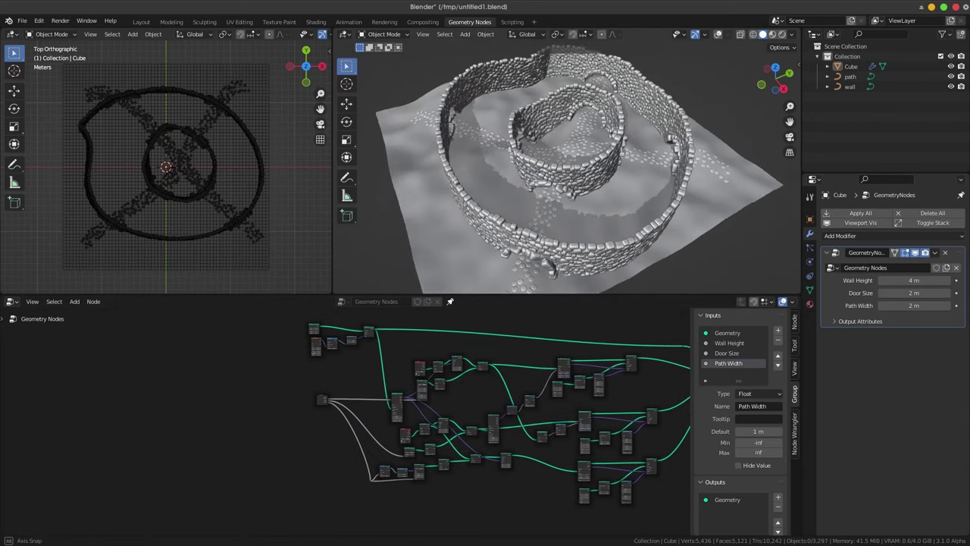
scroll(345, 421, "up", 1)
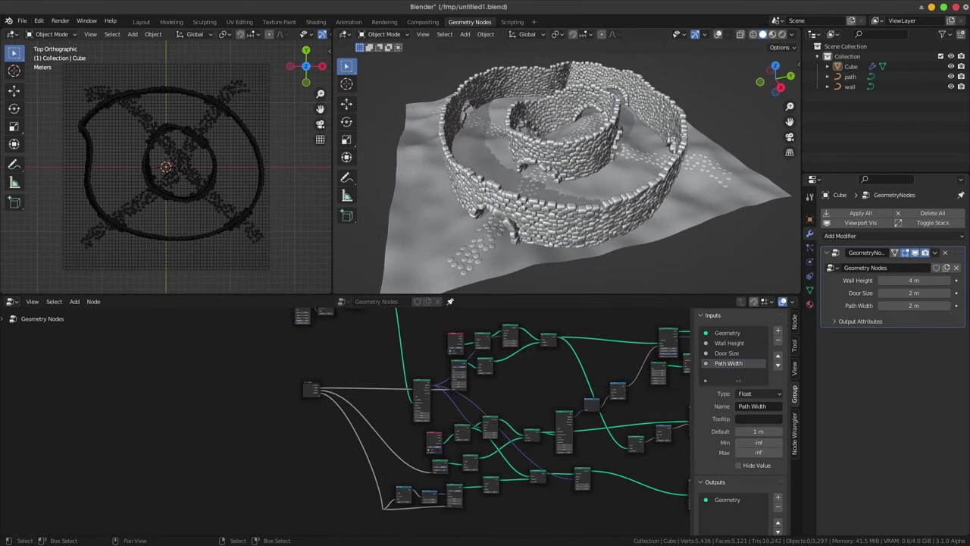
scroll(345, 421, "up", 1)
scroll(345, 420, "up", 1)
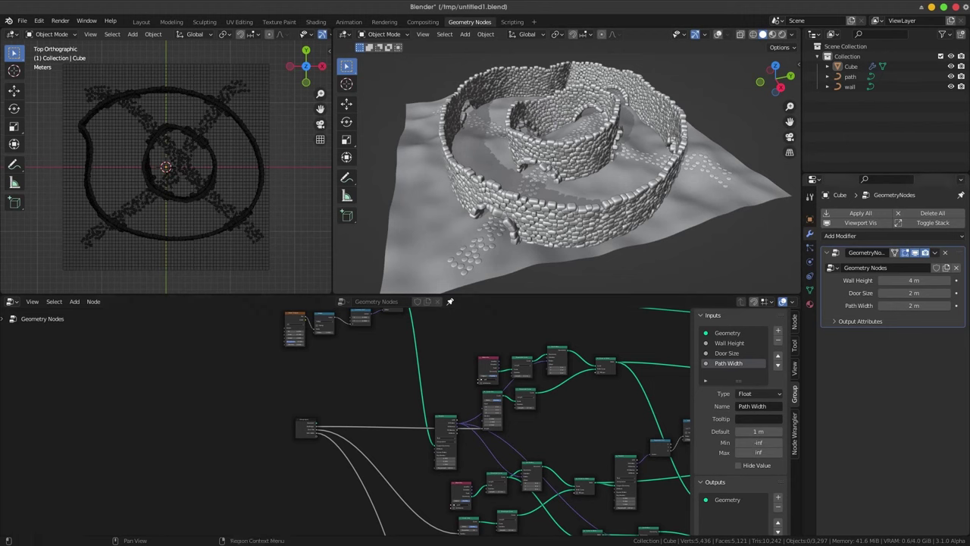
middle_click_drag(568, 166, 493, 174)
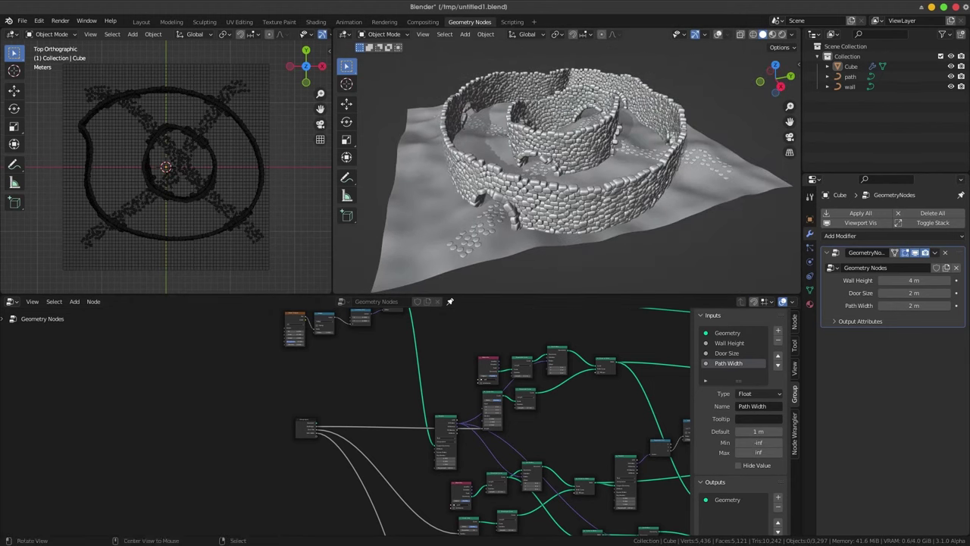
scroll(345, 421, "up", 2)
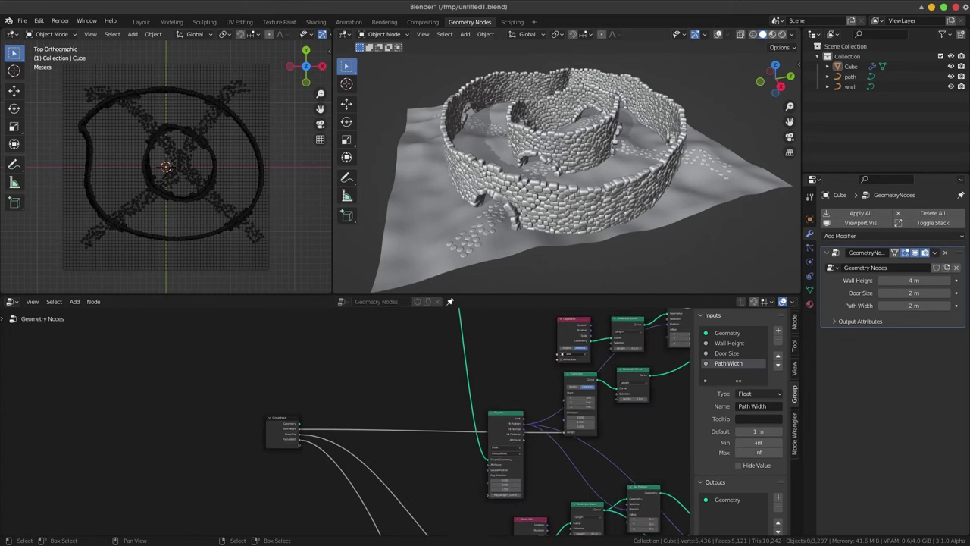
Expose the wall and path Object Info objects as group inputs.
left_click_drag(563, 354, 363, 433)
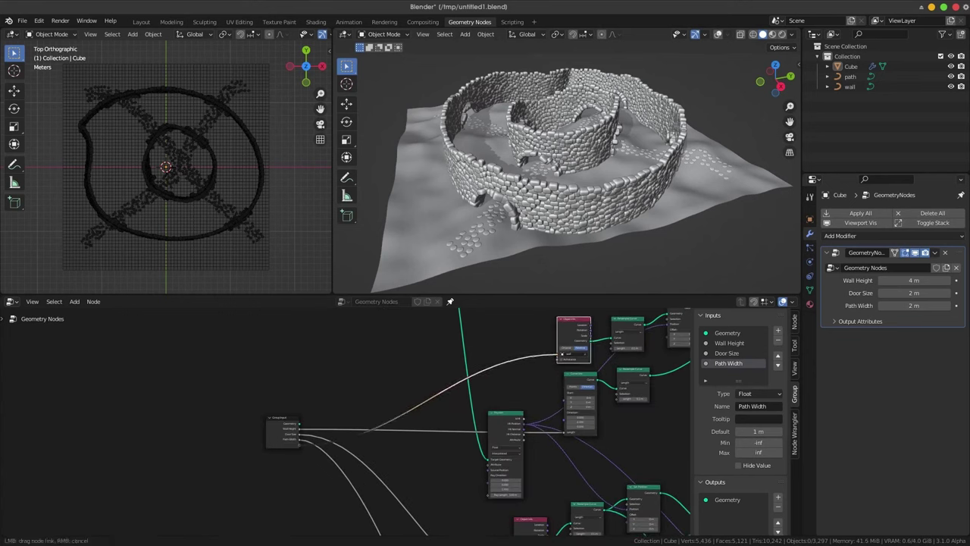
left_click_drag(300, 439, 300, 440)
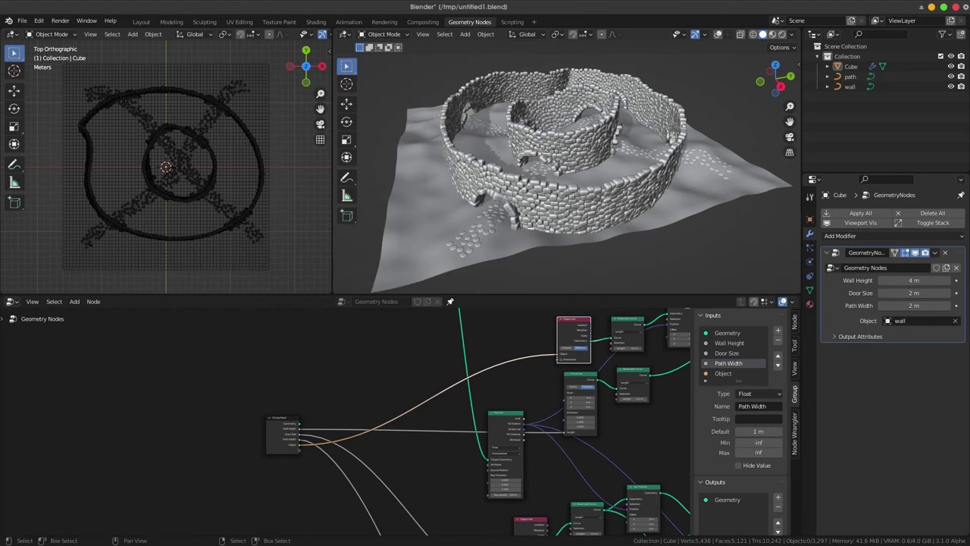
middle_click_drag(424, 455, 432, 399)
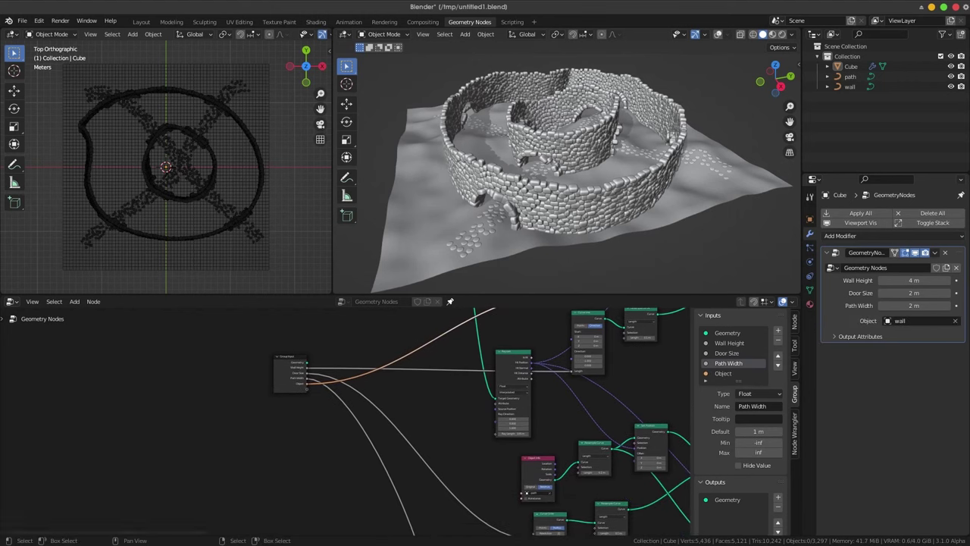
left_click_drag(525, 491, 308, 388)
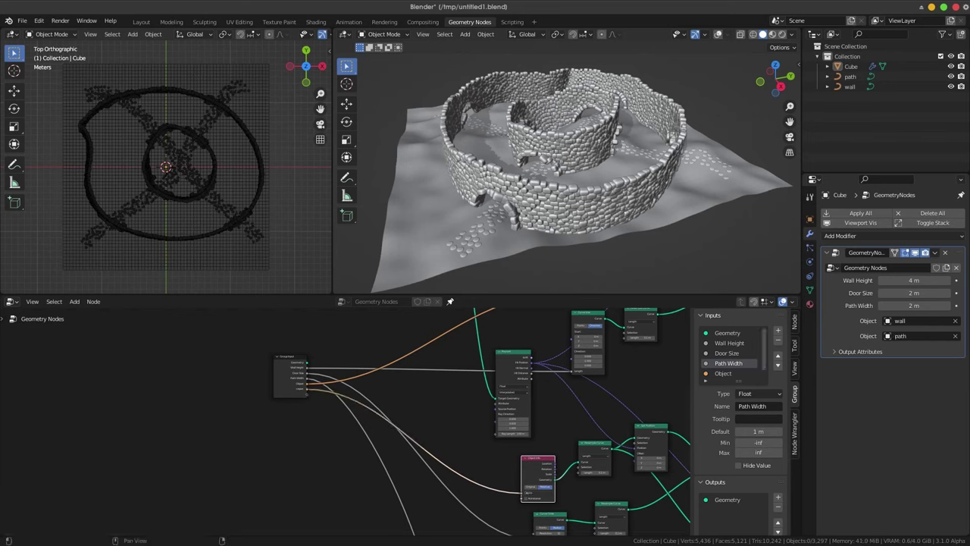
Rename the two new Object inputs 'Wall Curve' and 'Path Curve'.
left_click(723, 373)
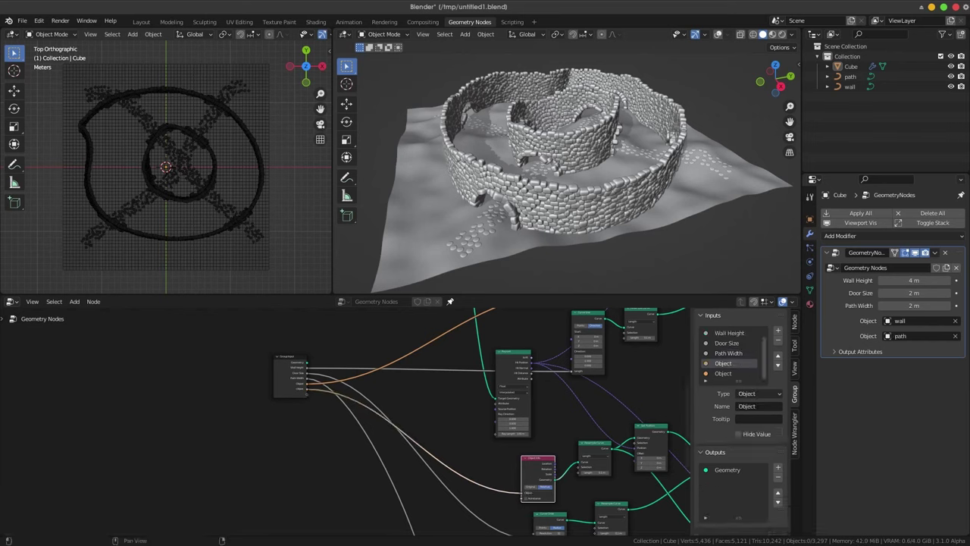
double_click(746, 406)
type("Wa")
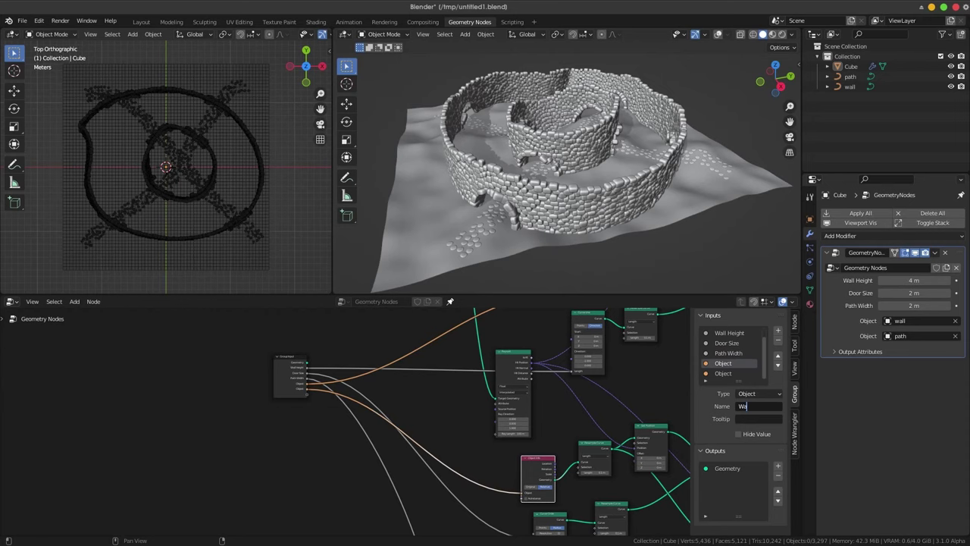
type("ll Curve")
key("Return")
left_click(723, 373)
double_click(747, 406)
type("P")
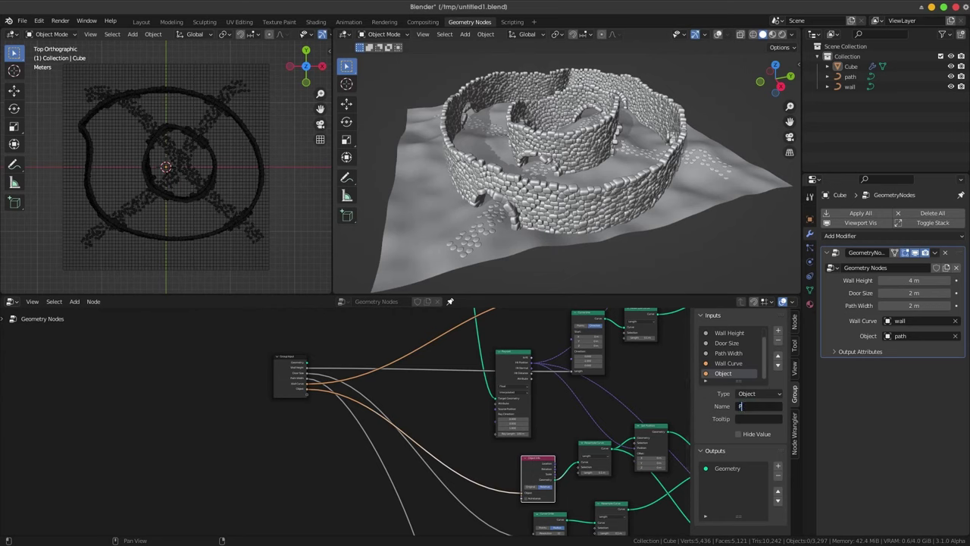
type("ath Cur")
type("ve")
key("Return")
key("Home")
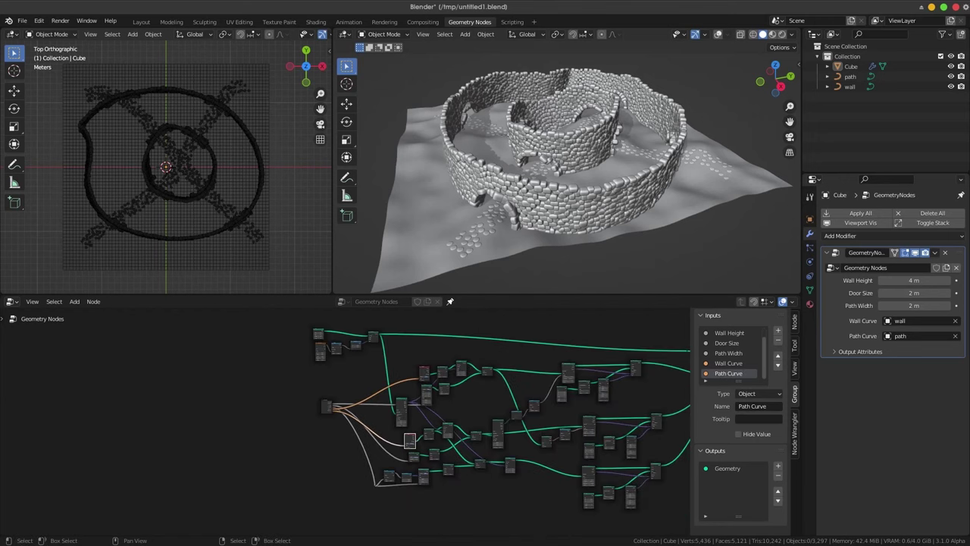
Recentre the node tree, hide the sidebar, and orbit around the finished walls and paths.
middle_click_drag(485, 409, 442, 397)
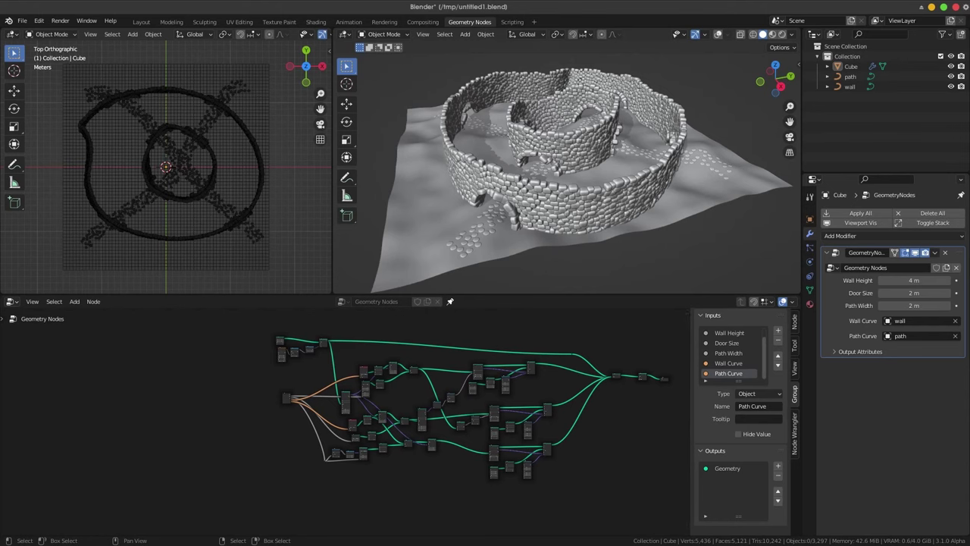
scroll(656, 361, "up", 1)
scroll(657, 360, "up", 2)
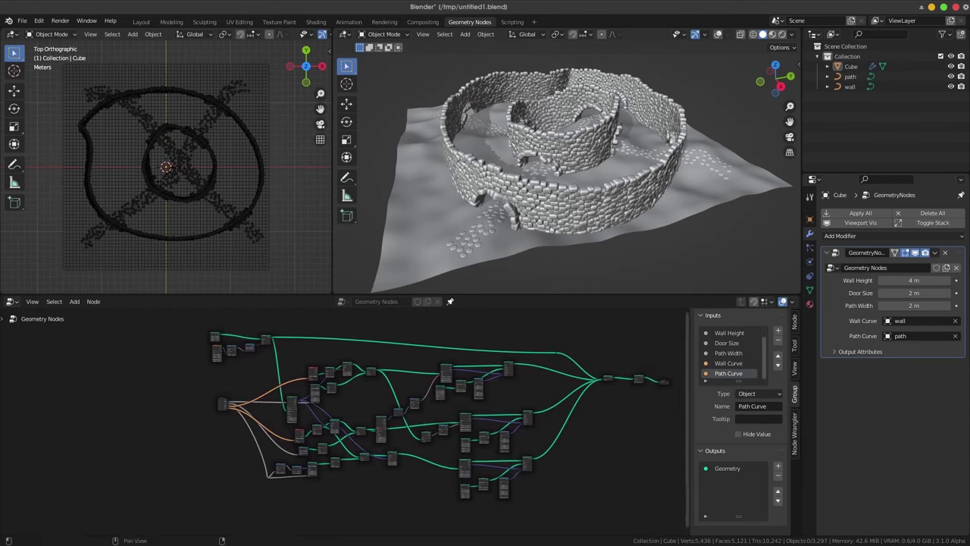
key("n")
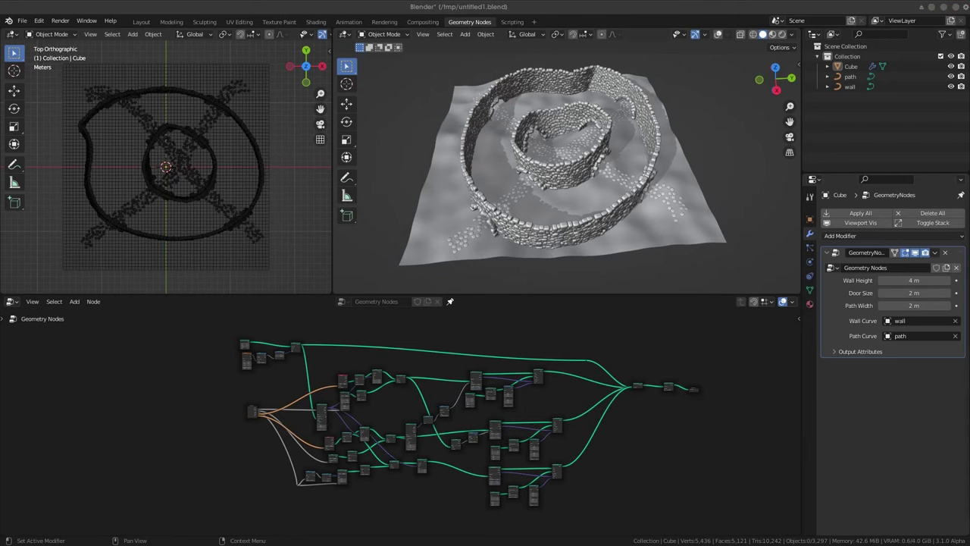
mouse_move(569, 175)
middle_mouse_down()
mouse_move(584, 159)
mouse_move(557, 177)
middle_mouse_up()
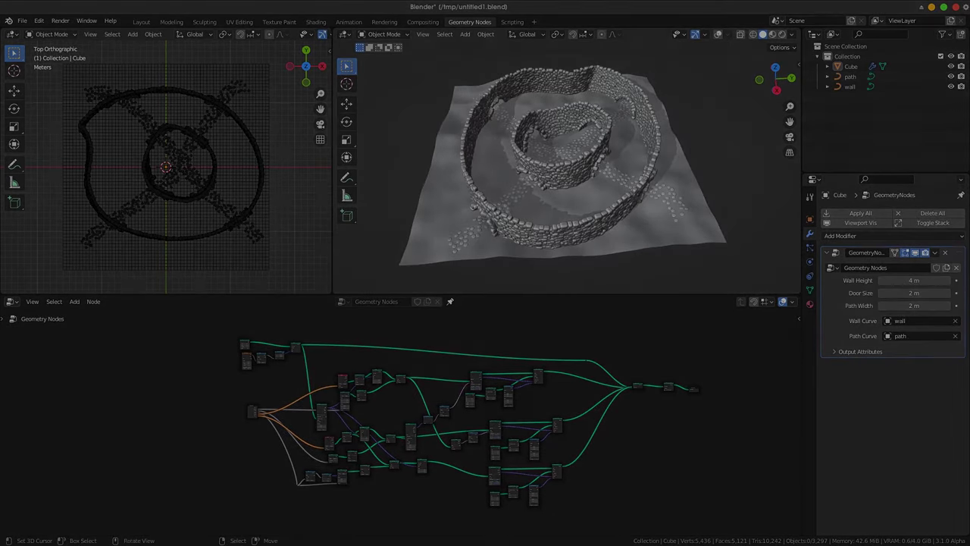